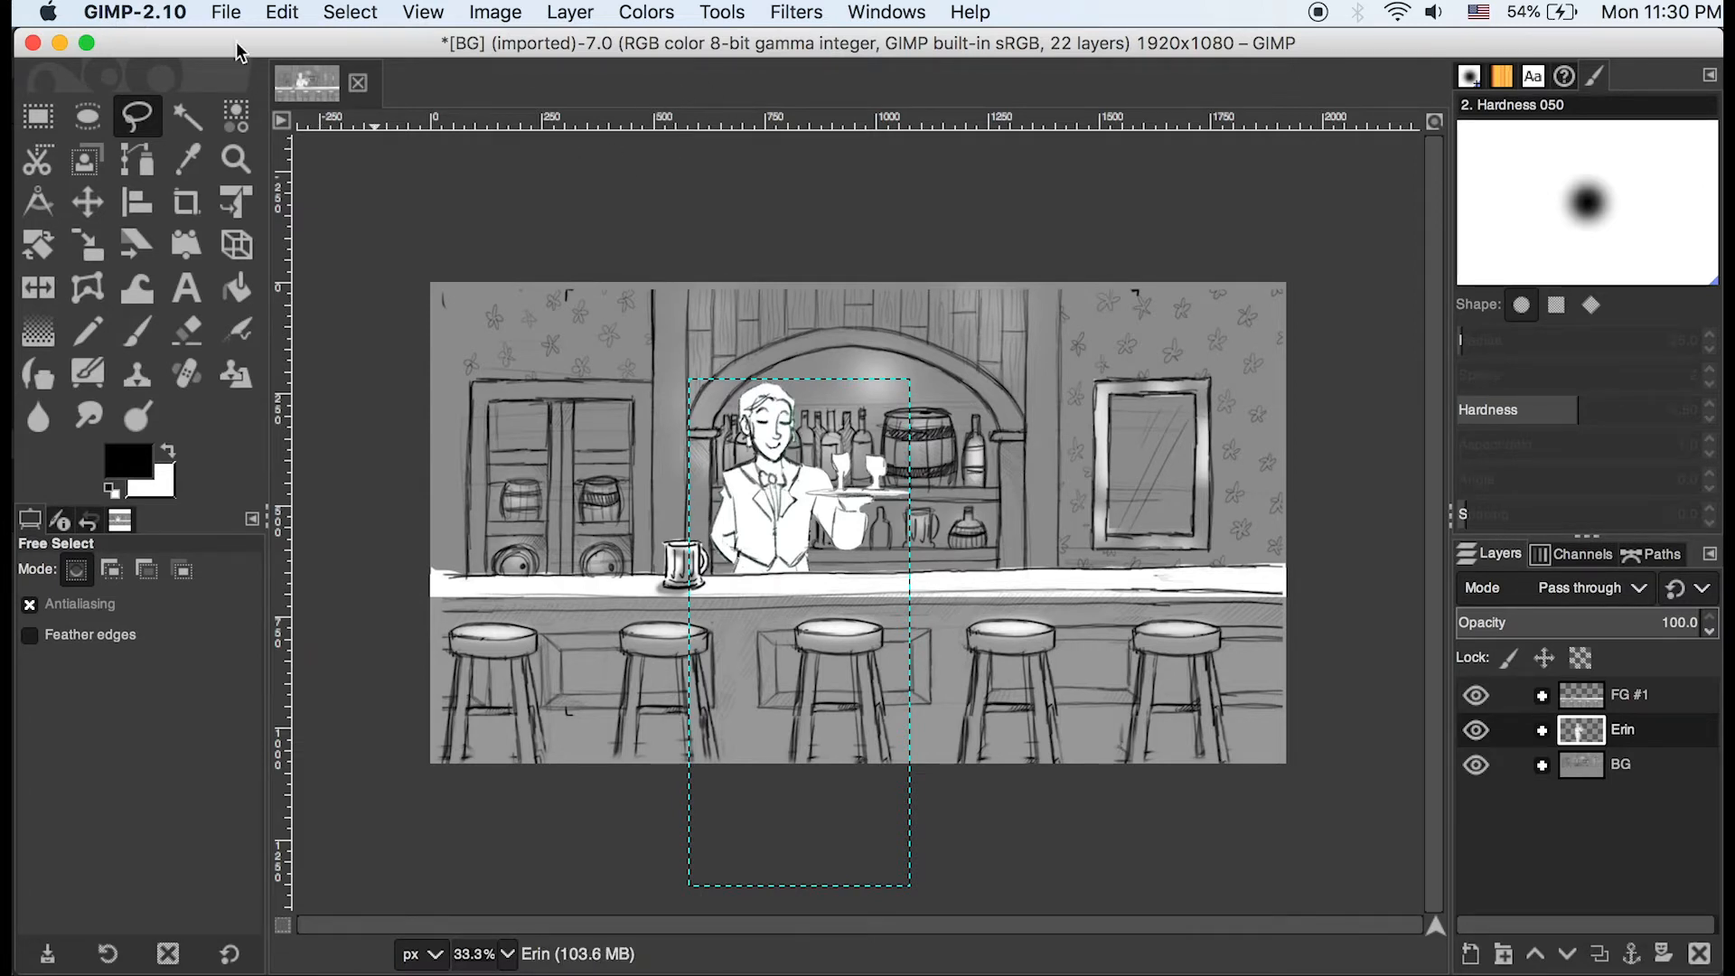
# Review the new image settings for a 1920 × 1080 px canvas, including the advanced options, and close the dialog
pyautogui.click(226, 12)
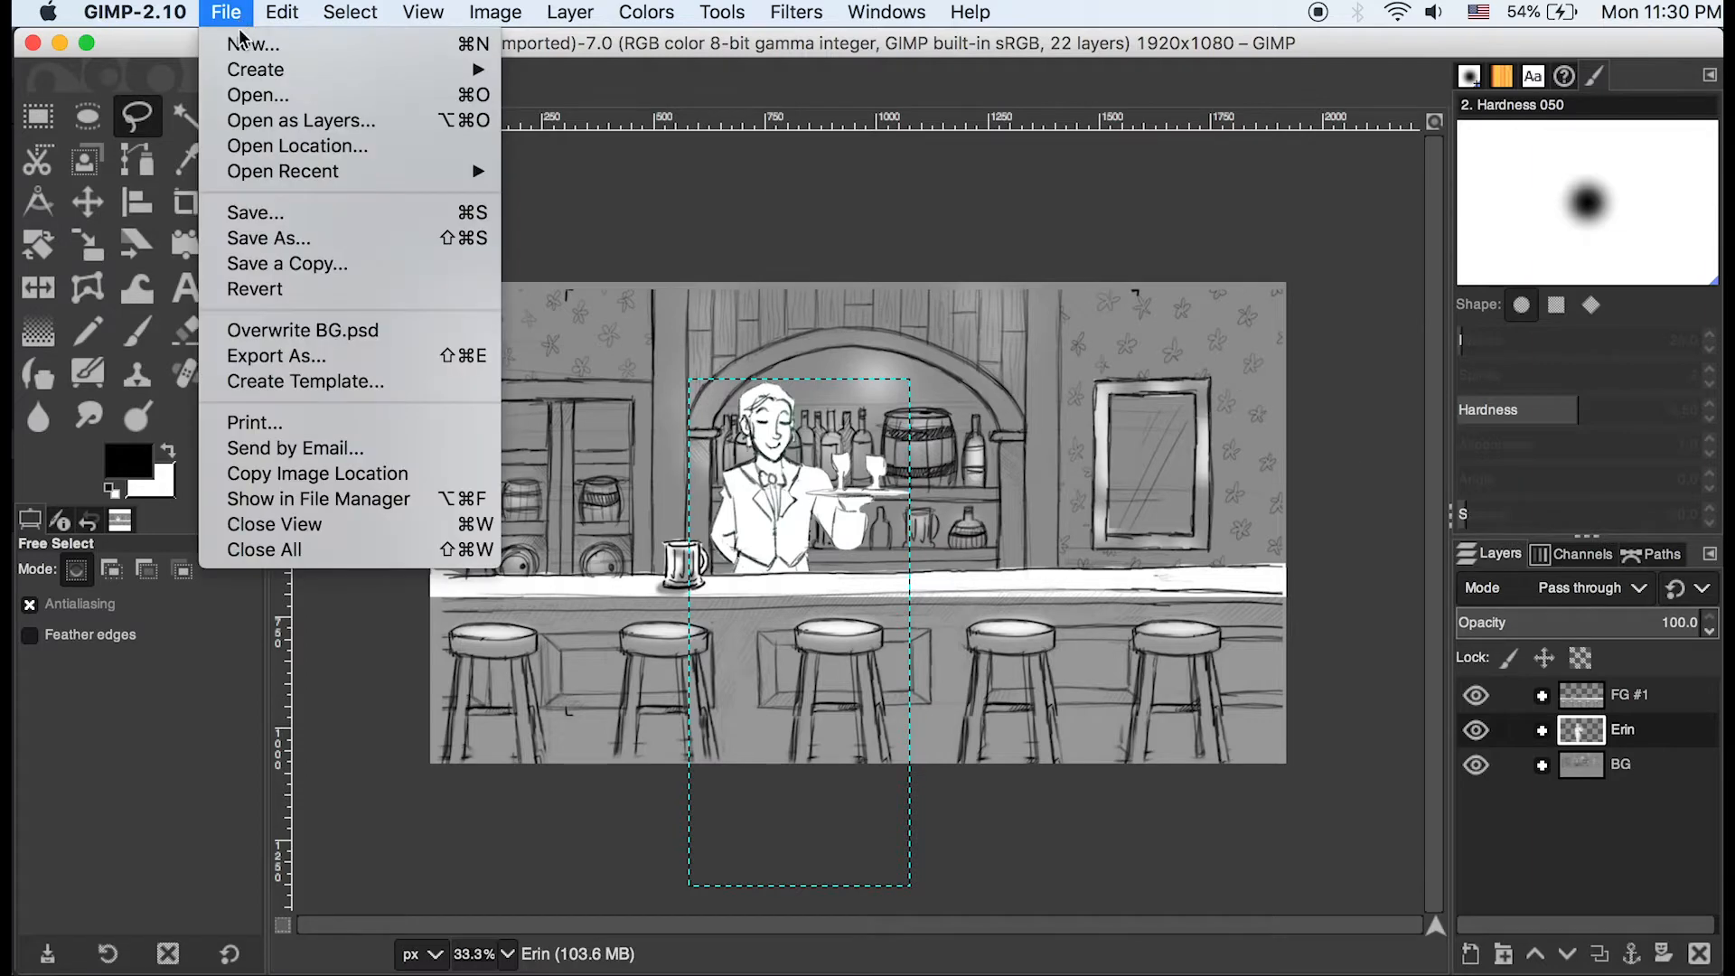
pyautogui.click(238, 43)
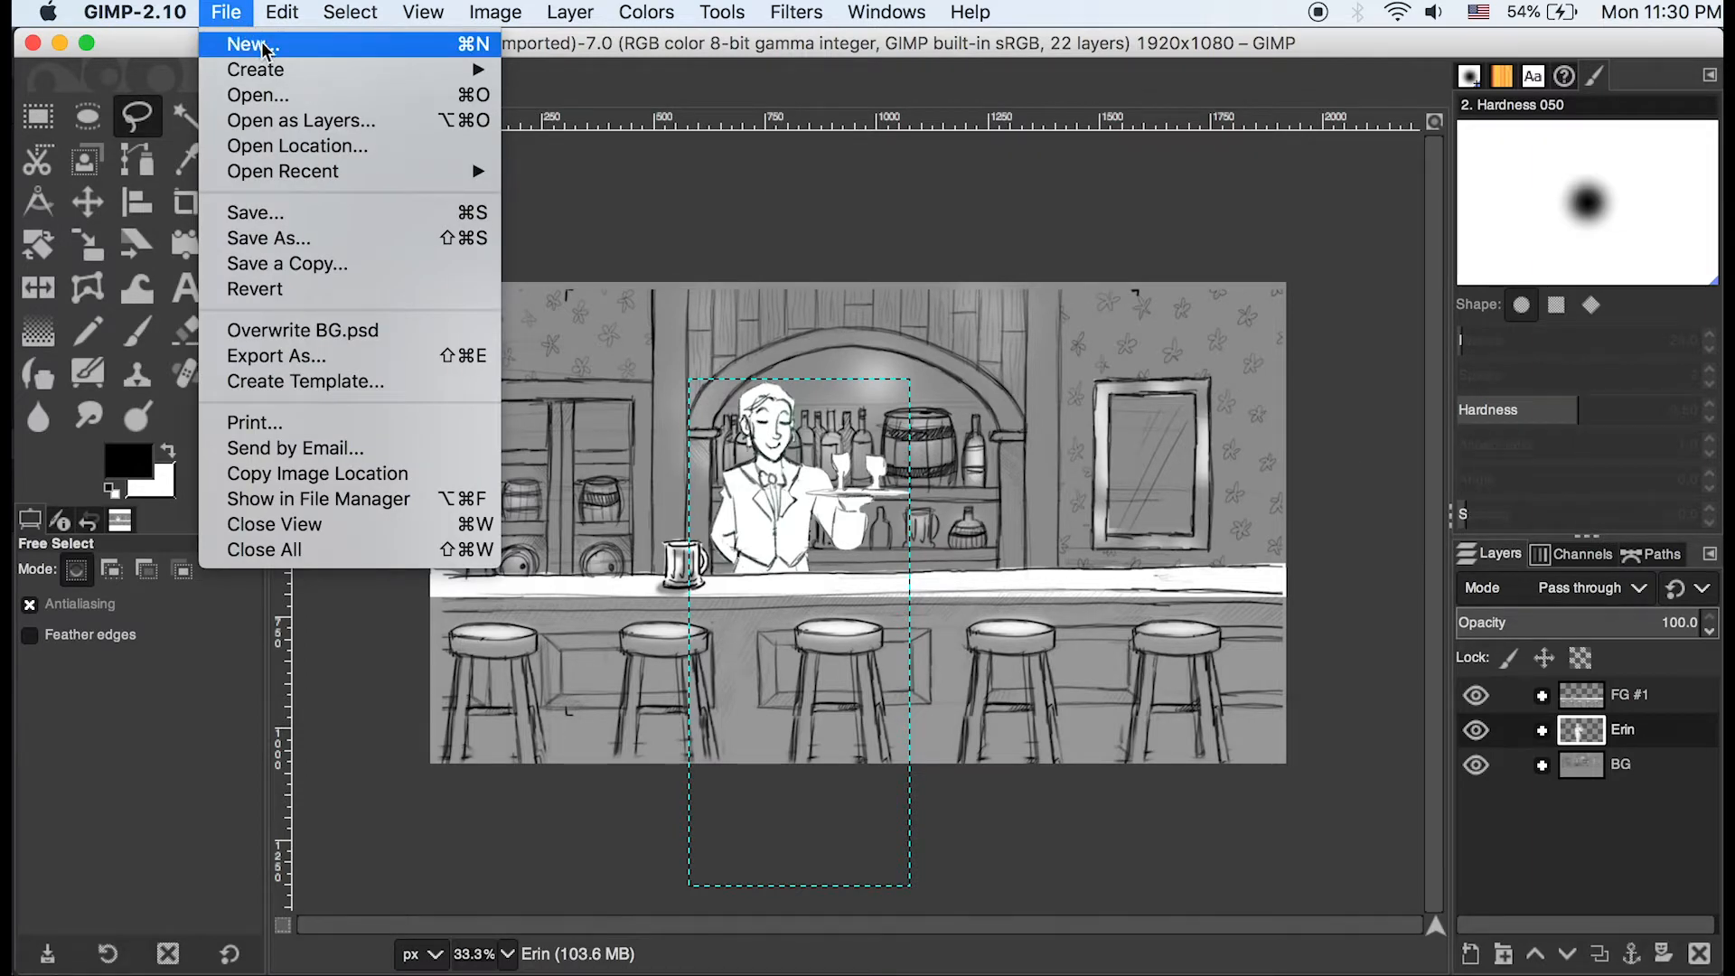
pyautogui.click(381, 47)
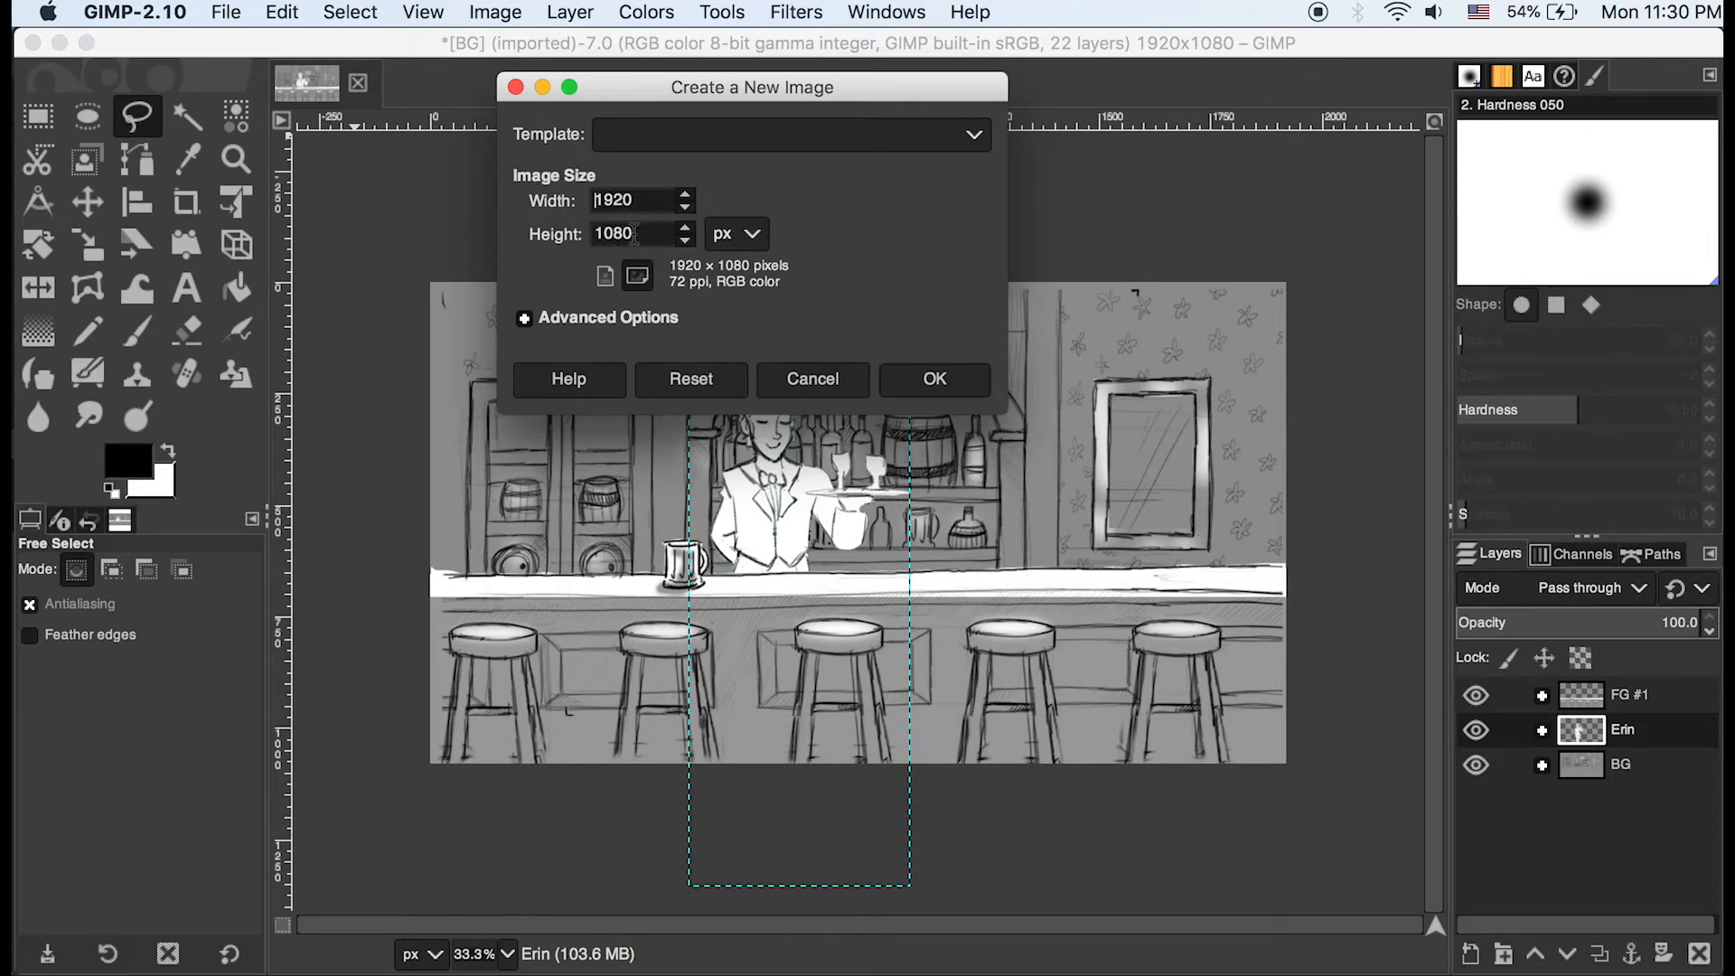
pyautogui.click(525, 317)
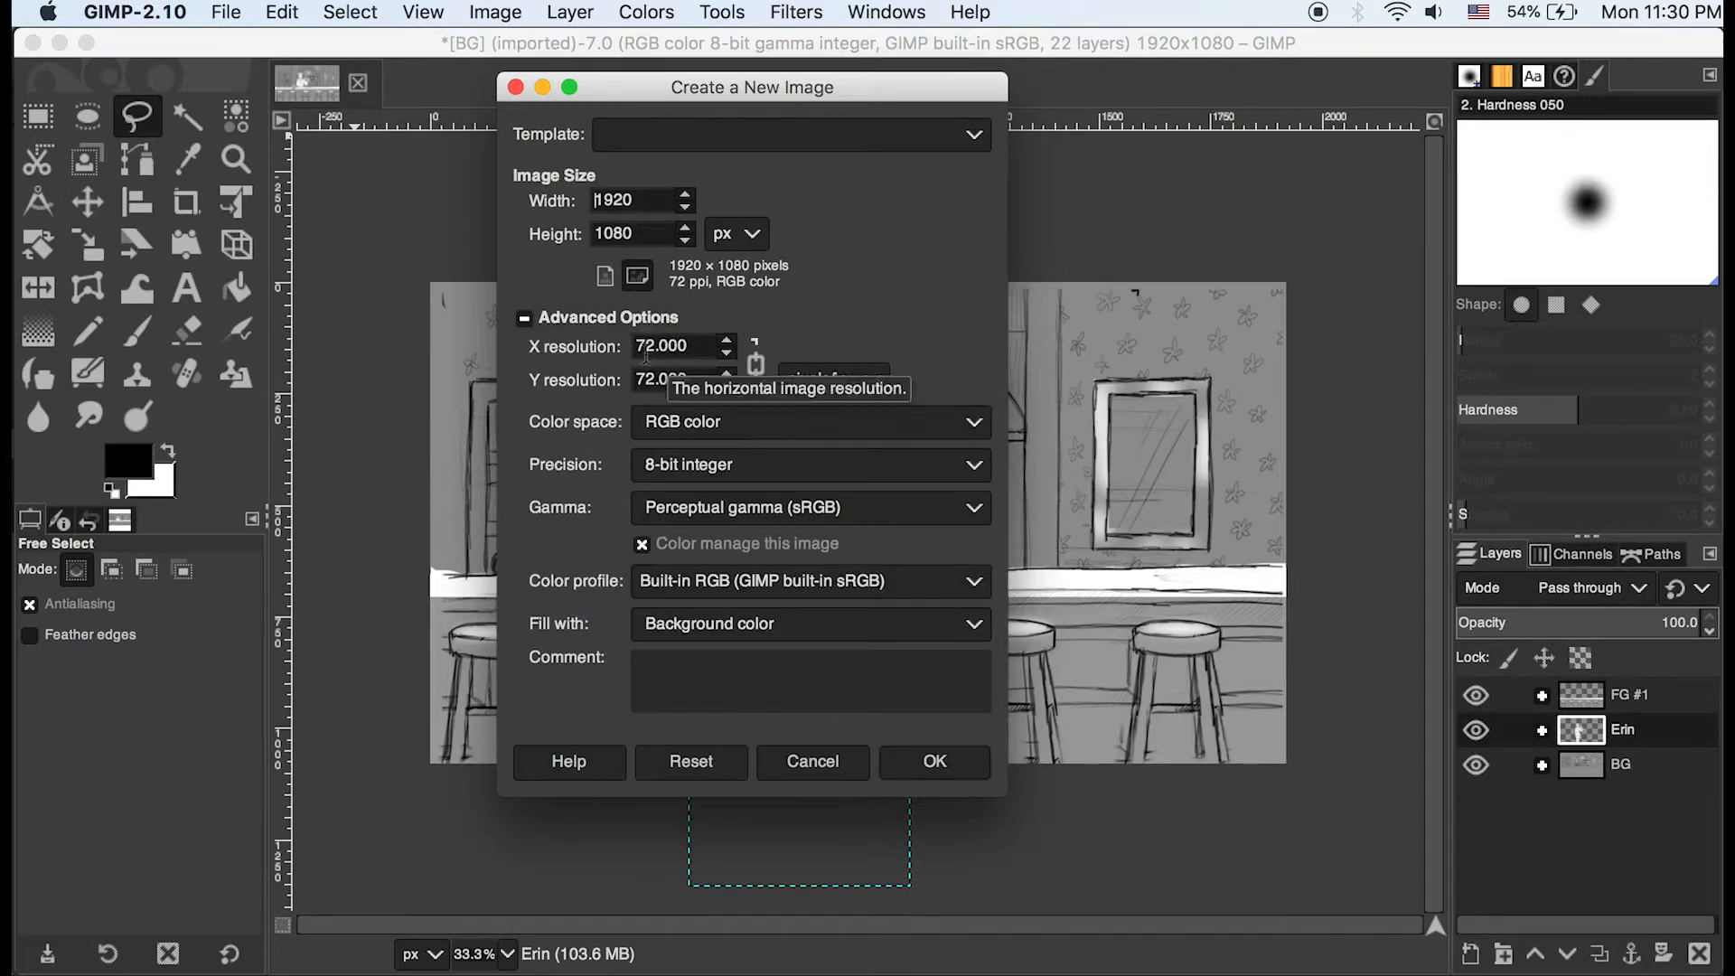
pyautogui.click(934, 762)
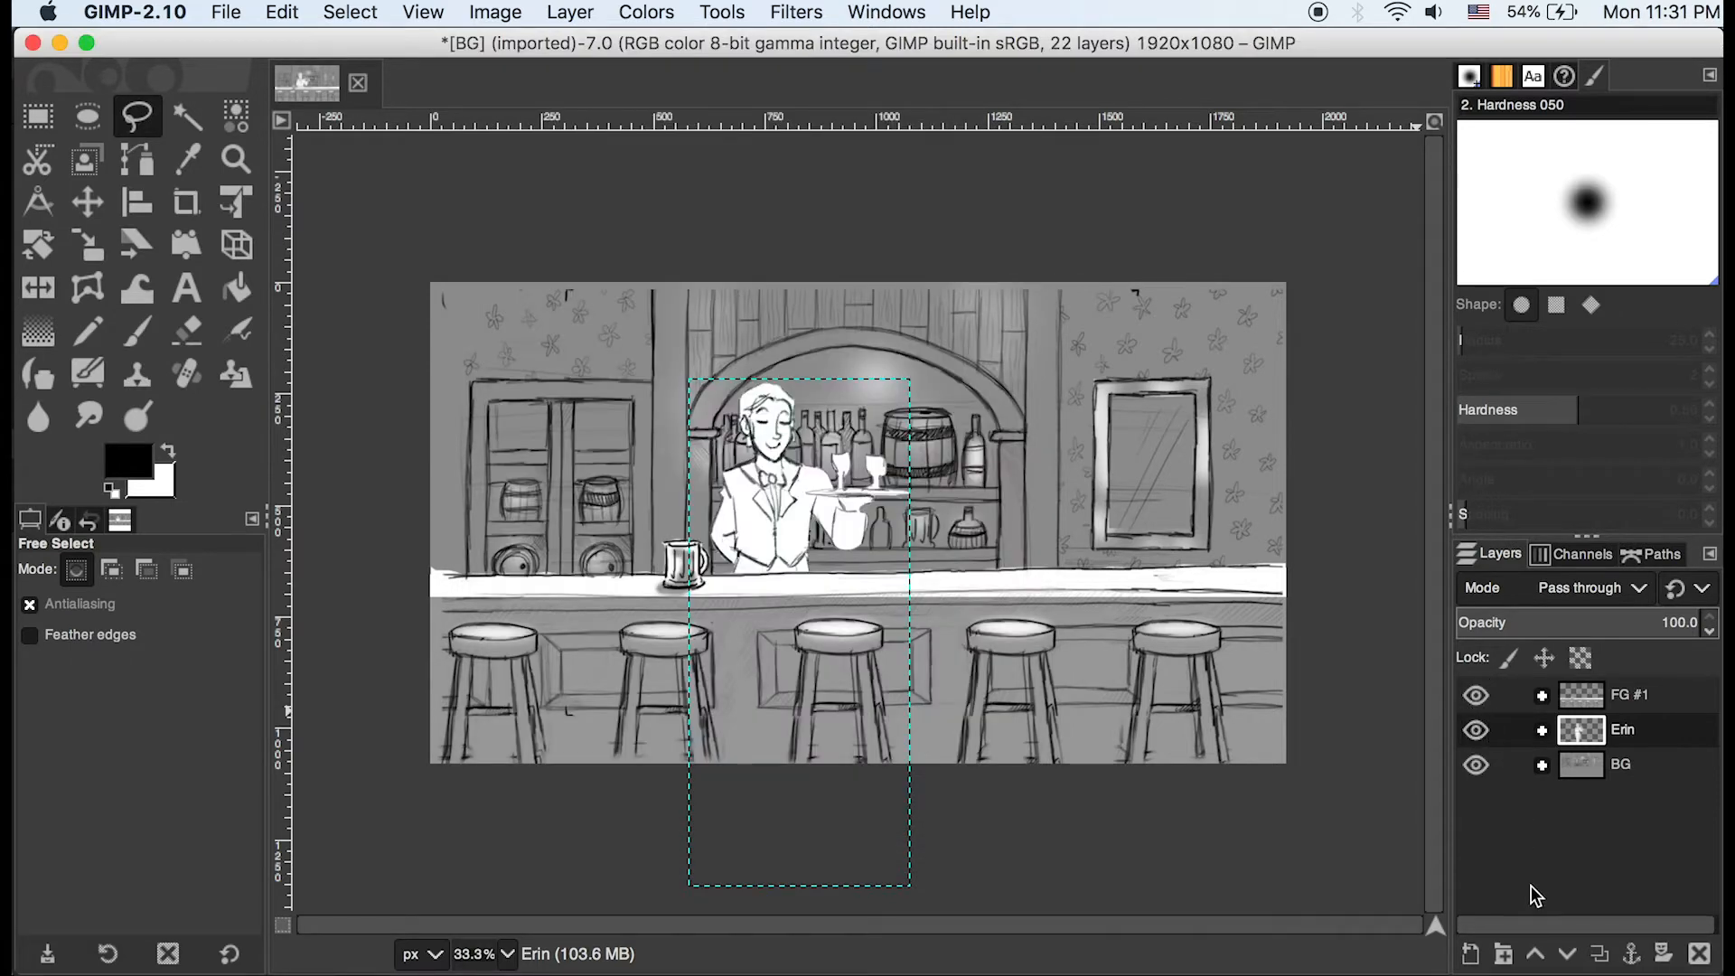
pyautogui.click(1470, 953)
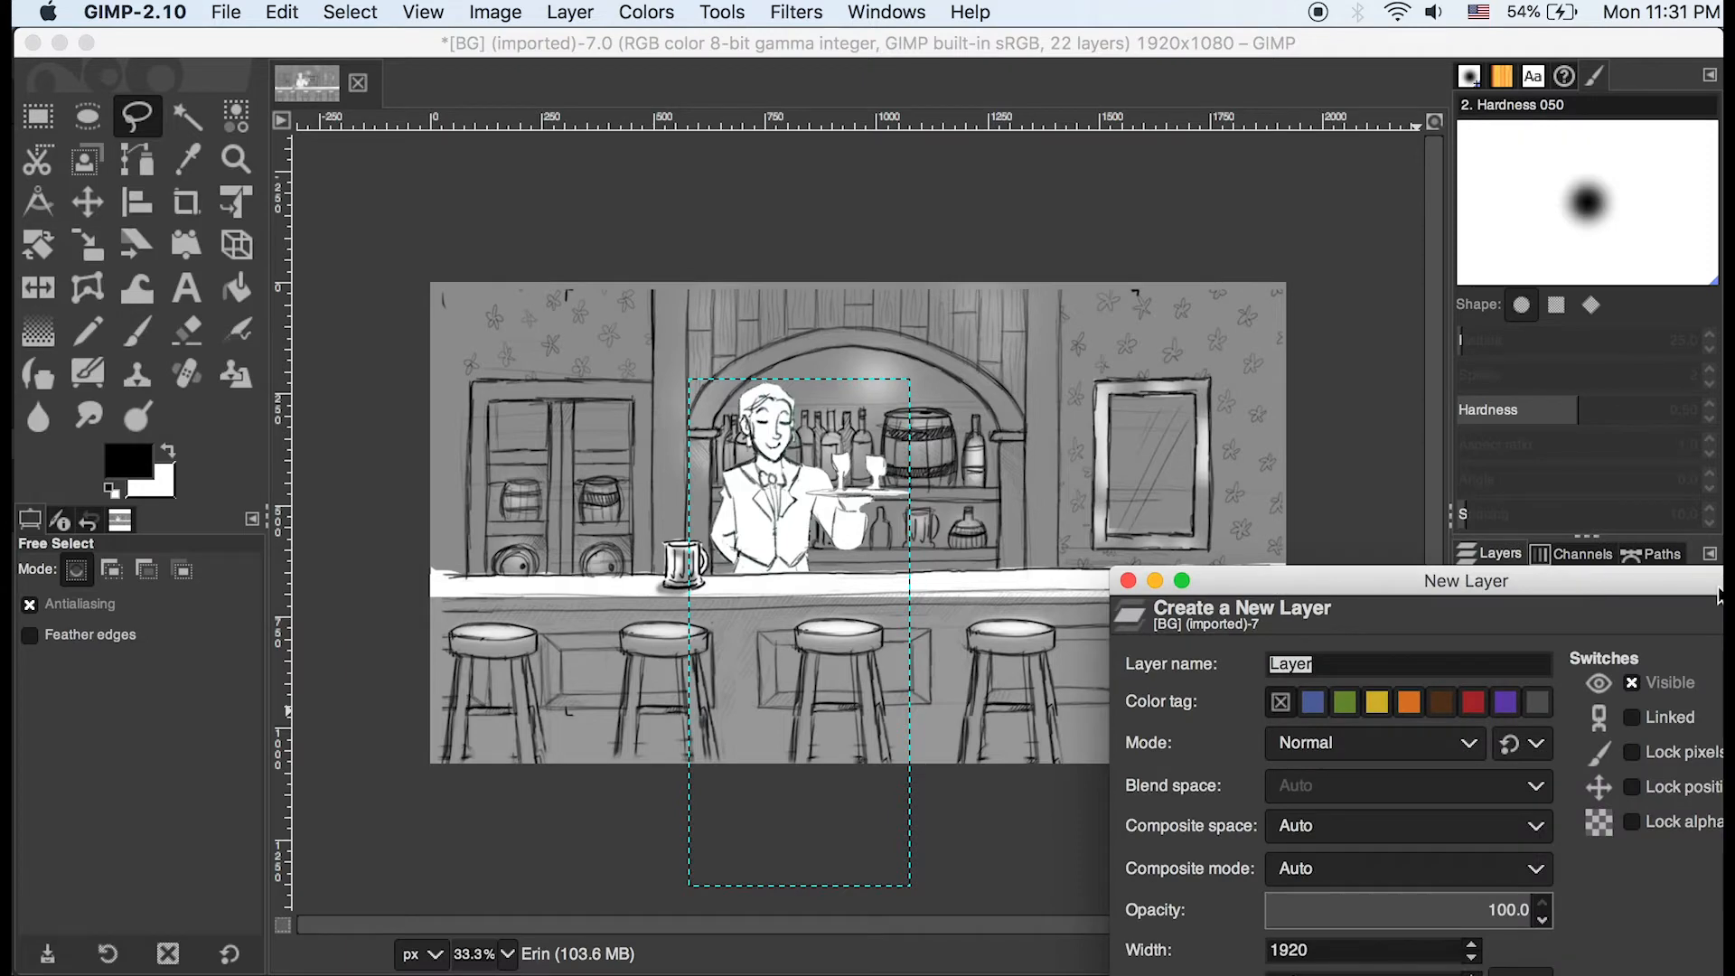
pyautogui.moveTo(1719, 597); pyautogui.dragTo(1153, 226)
pyautogui.write('FG #1')
pyautogui.click(1188, 792)
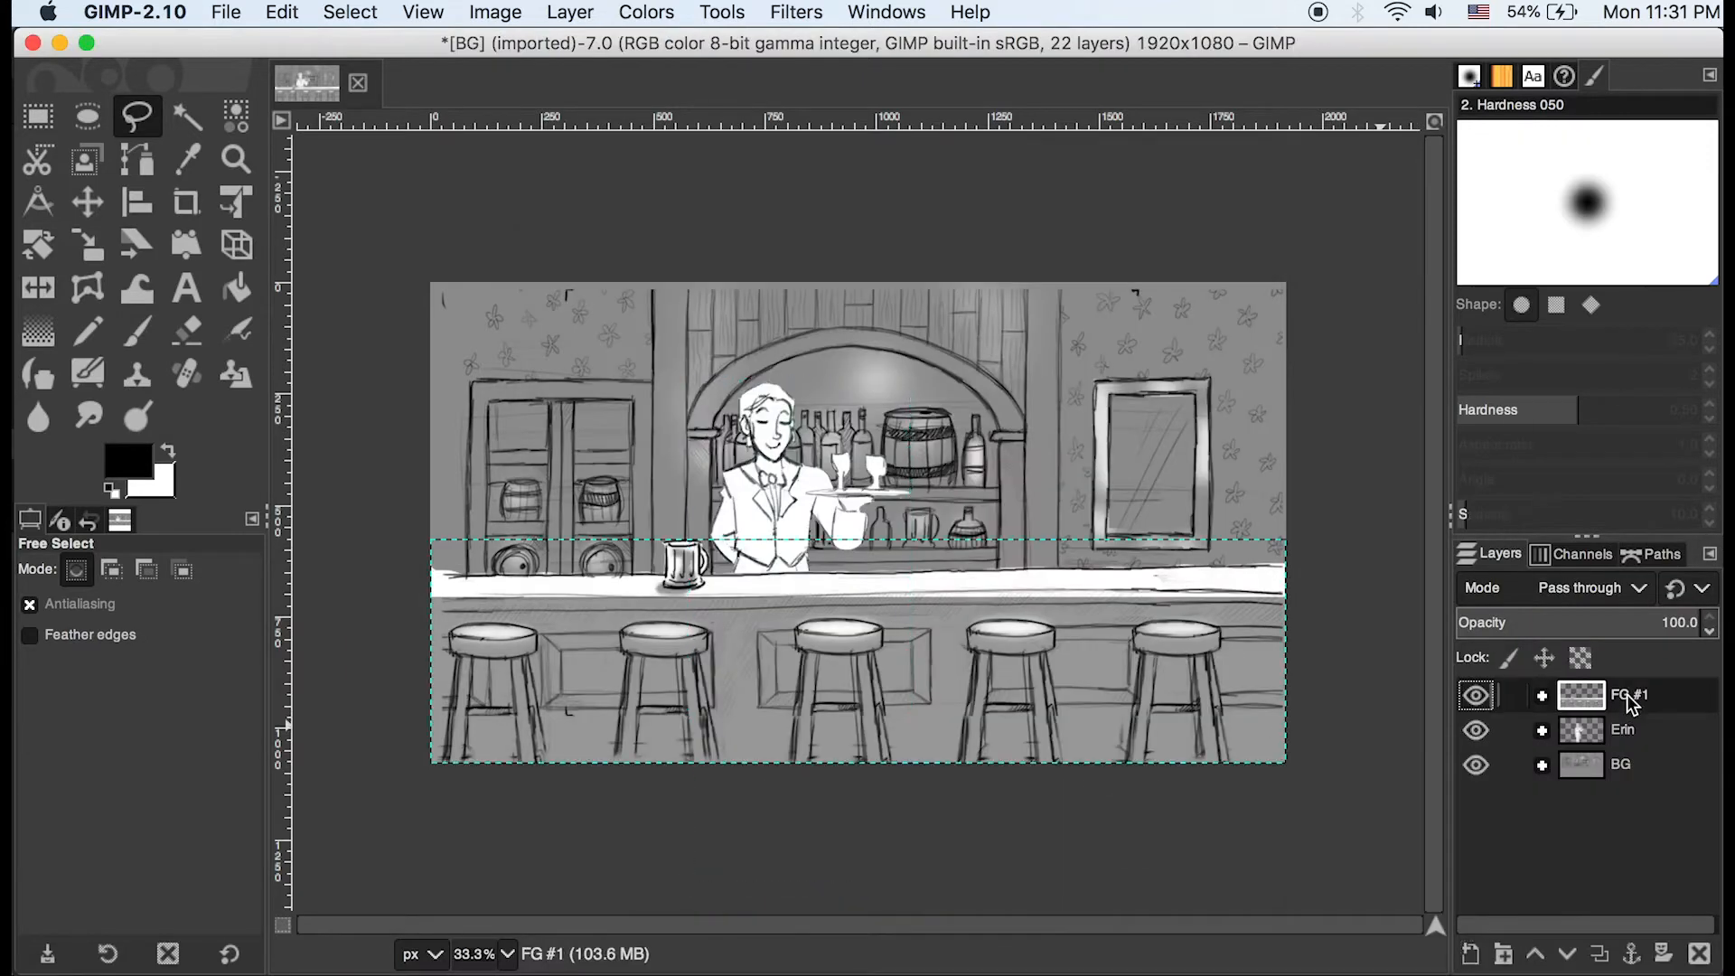
# Add a new 1920 × 1080 px layer filled with transparency inside the FG #1 group
pyautogui.click(1469, 953)
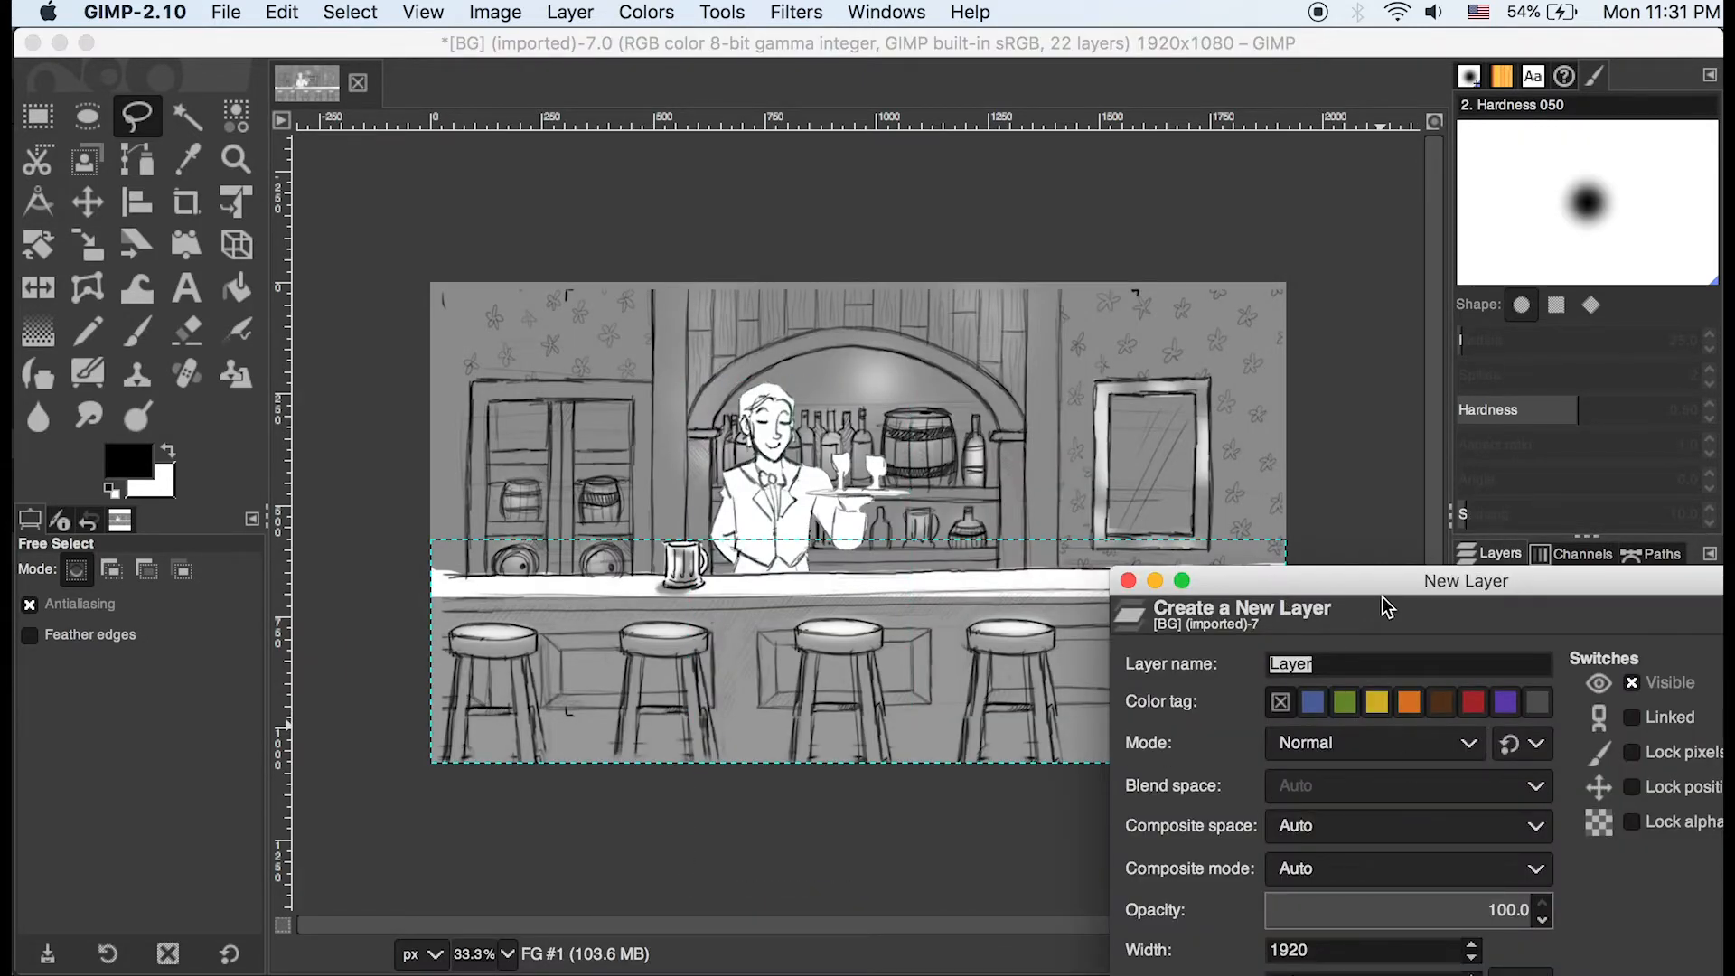
pyautogui.moveTo(1382, 598); pyautogui.dragTo(952, 96)
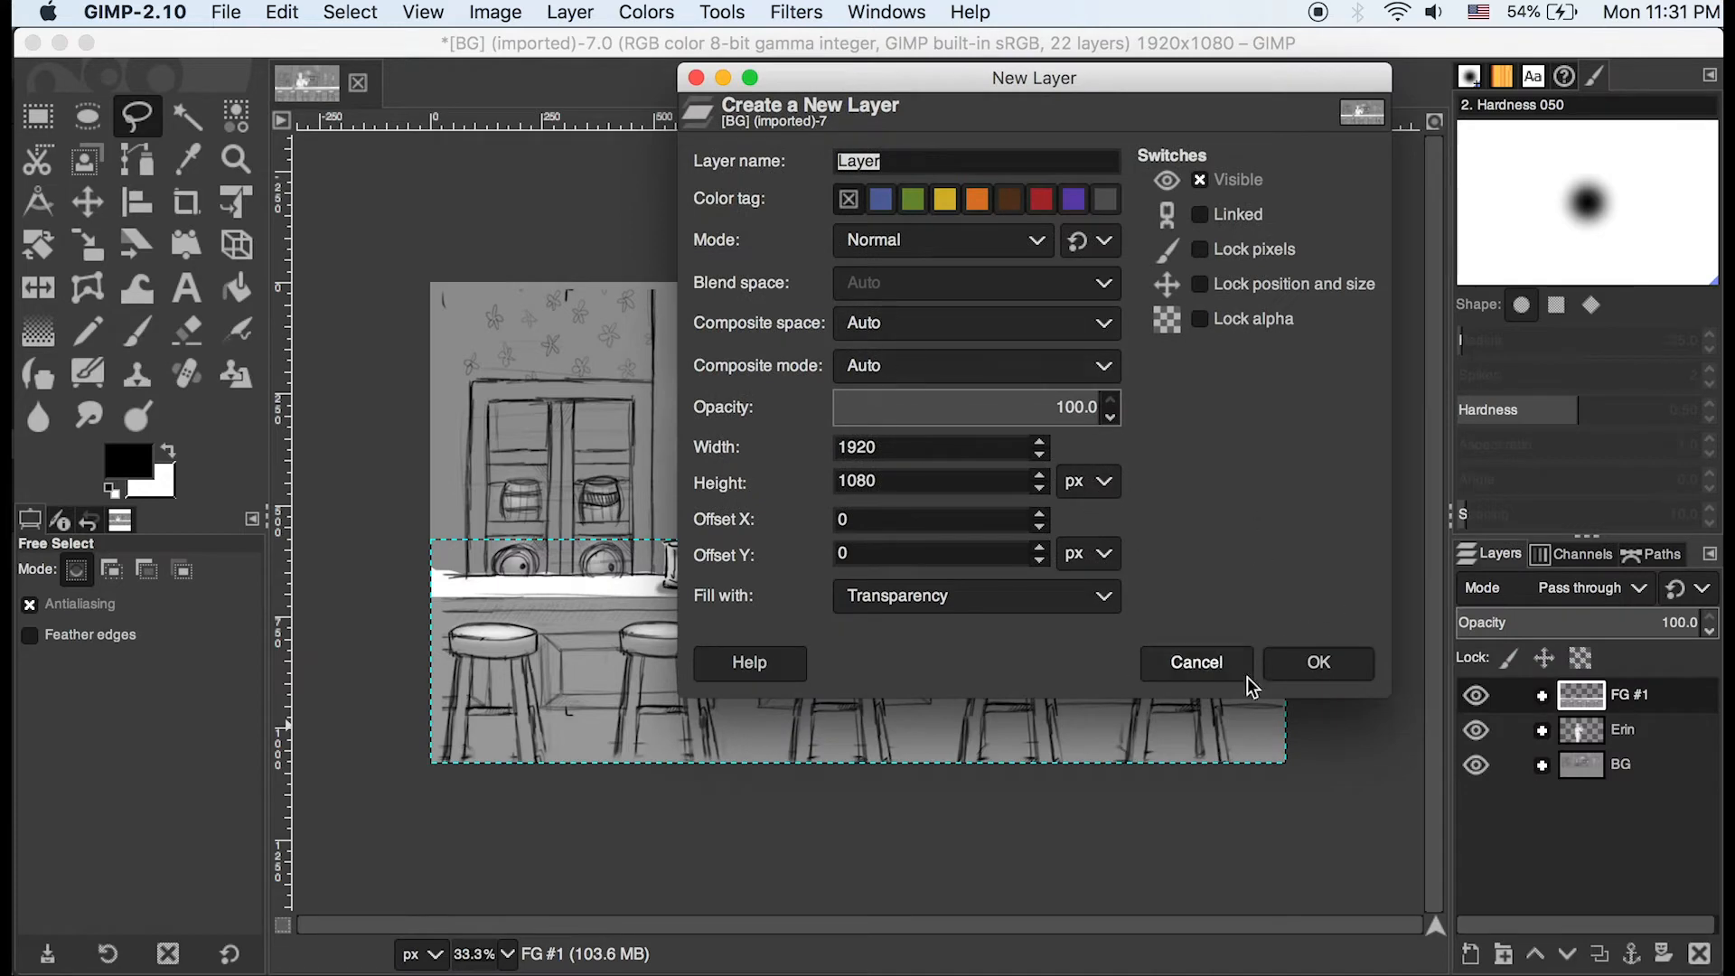
pyautogui.click(1348, 663)
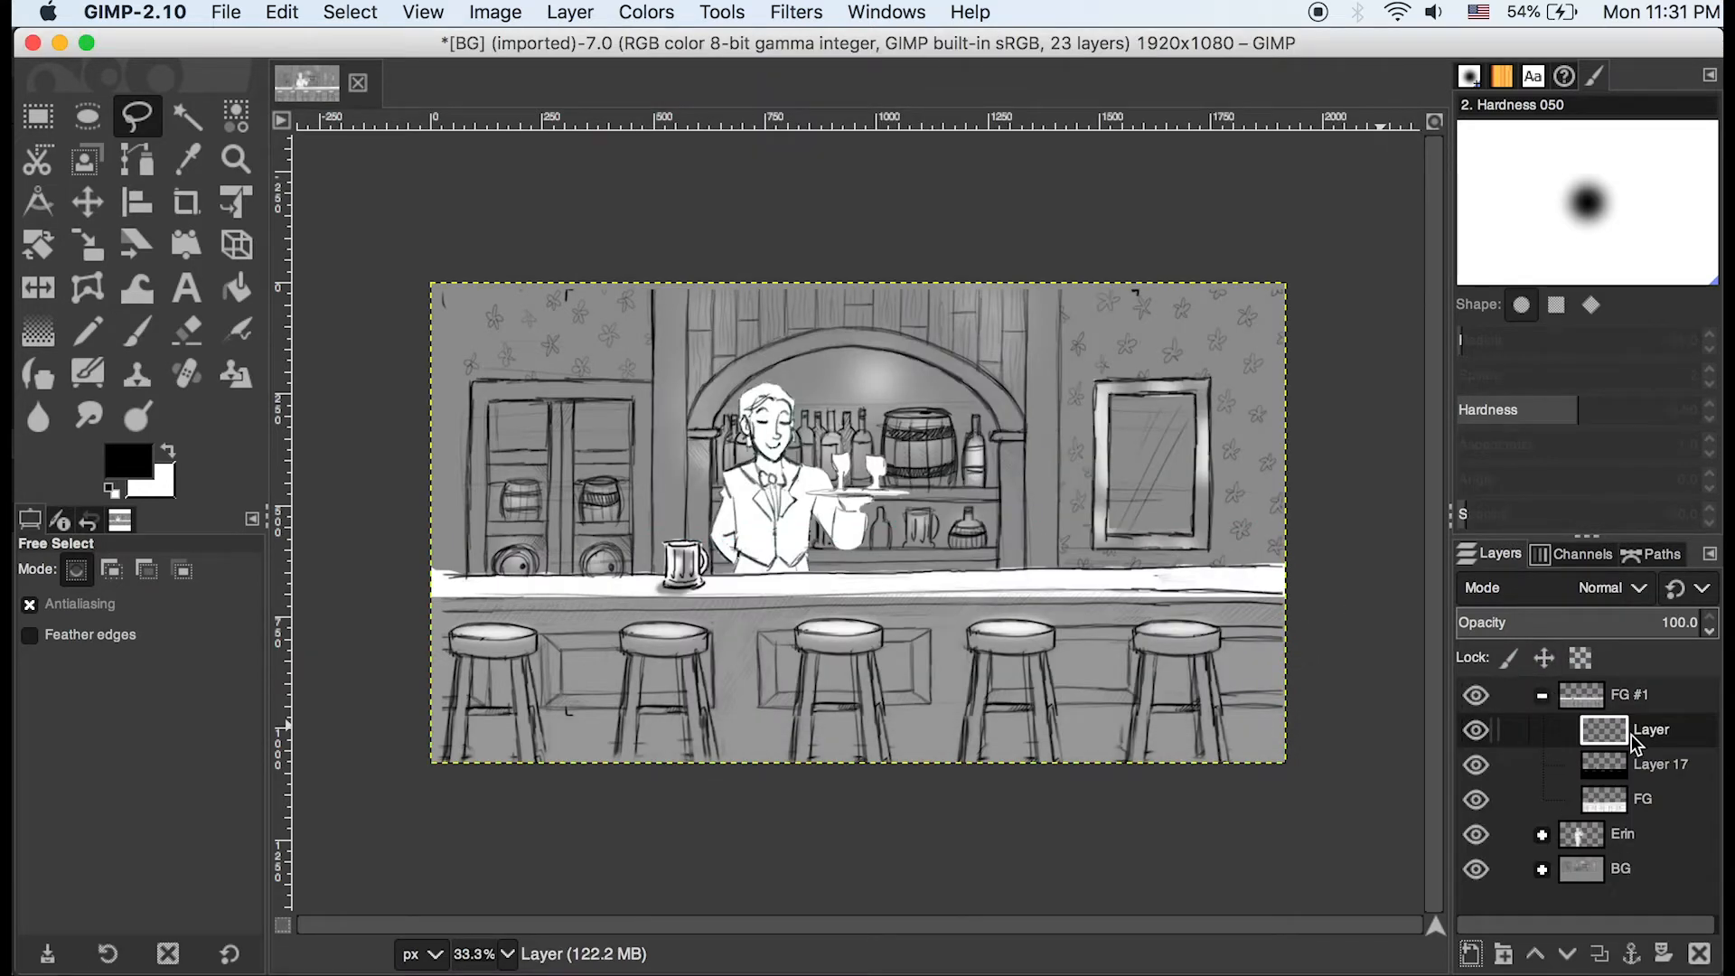
# Paint a few short black Paintbrush strokes across the arch around the bartender's head, using the 2. Hardness 050 brush at size 39
pyautogui.click(134, 332)
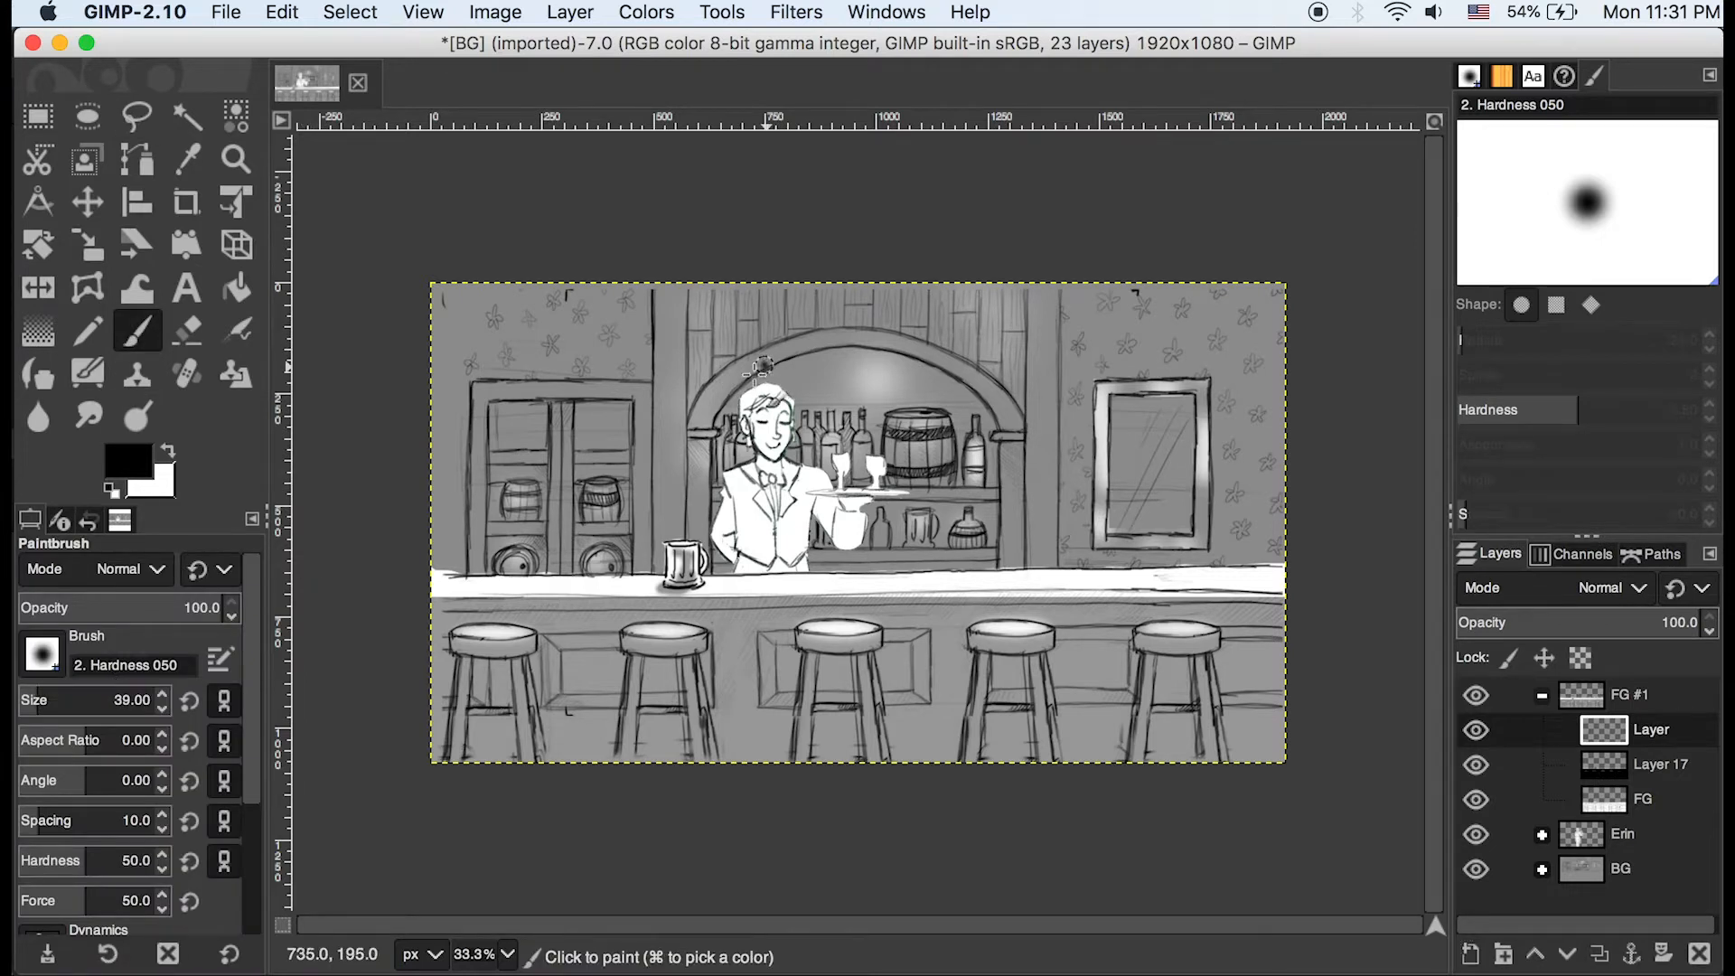
pyautogui.moveTo(766, 364); pyautogui.dragTo(710, 427)
pyautogui.click(799, 383)
pyautogui.click(851, 375)
pyautogui.click(883, 366)
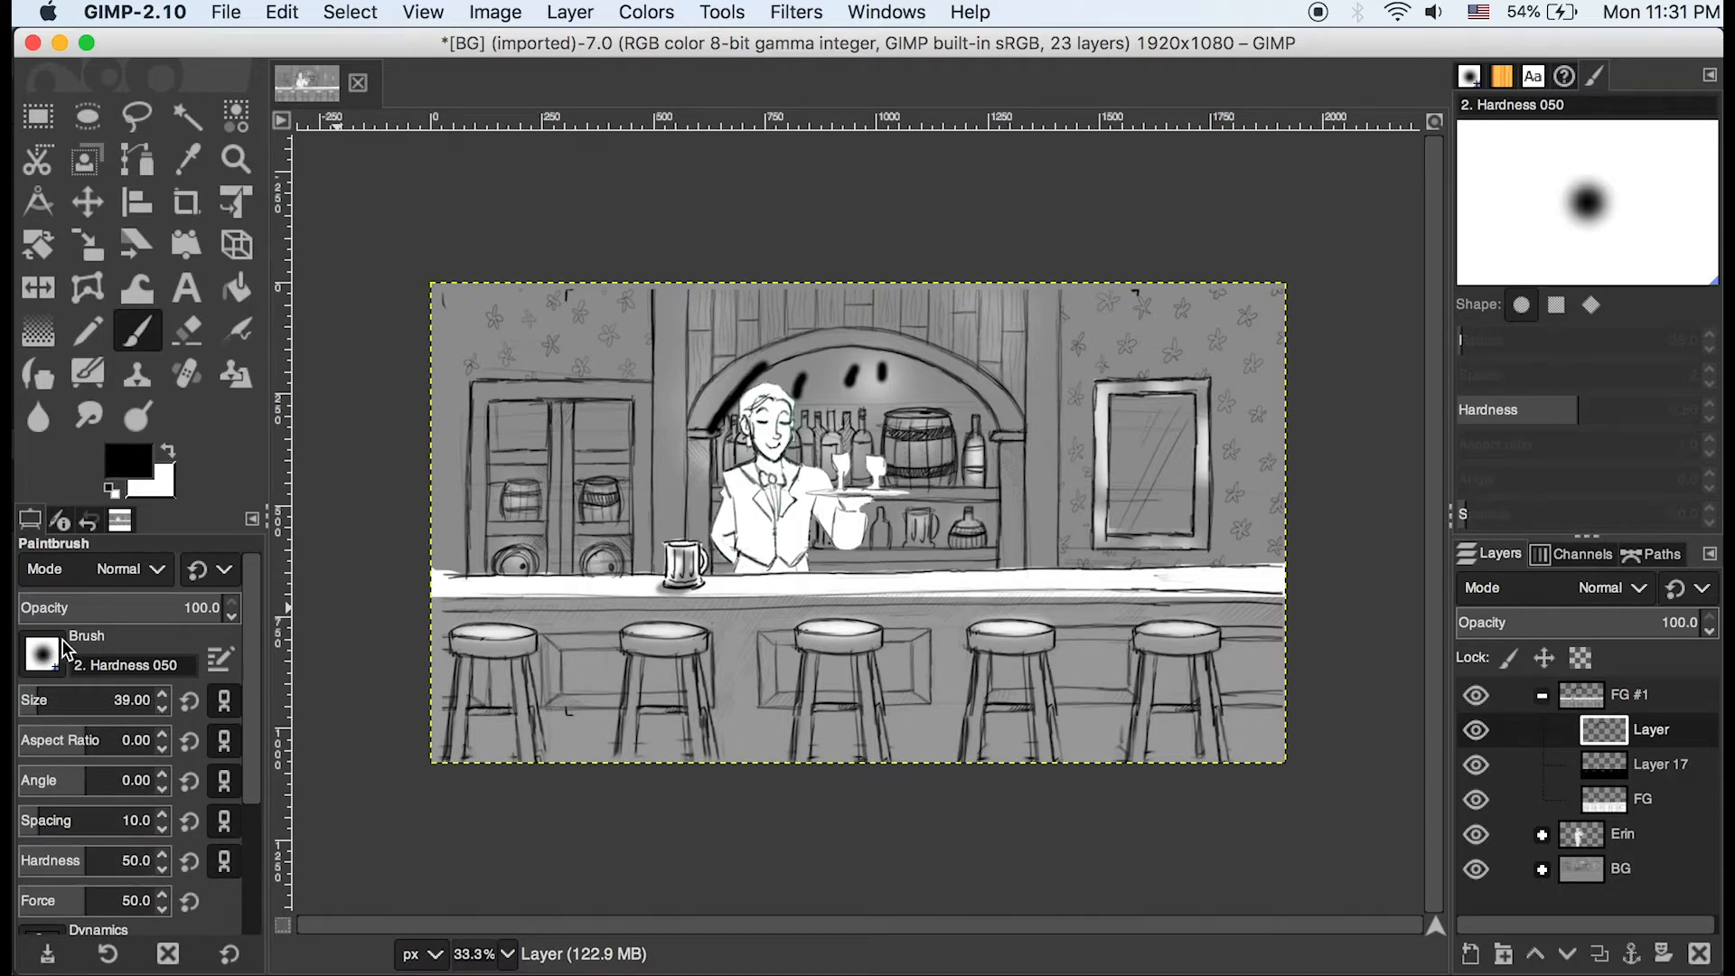
# Check the available brushes, set the brush opacity to 47.1, and paint translucent strokes over the top of the cabinet
pyautogui.click(36, 658)
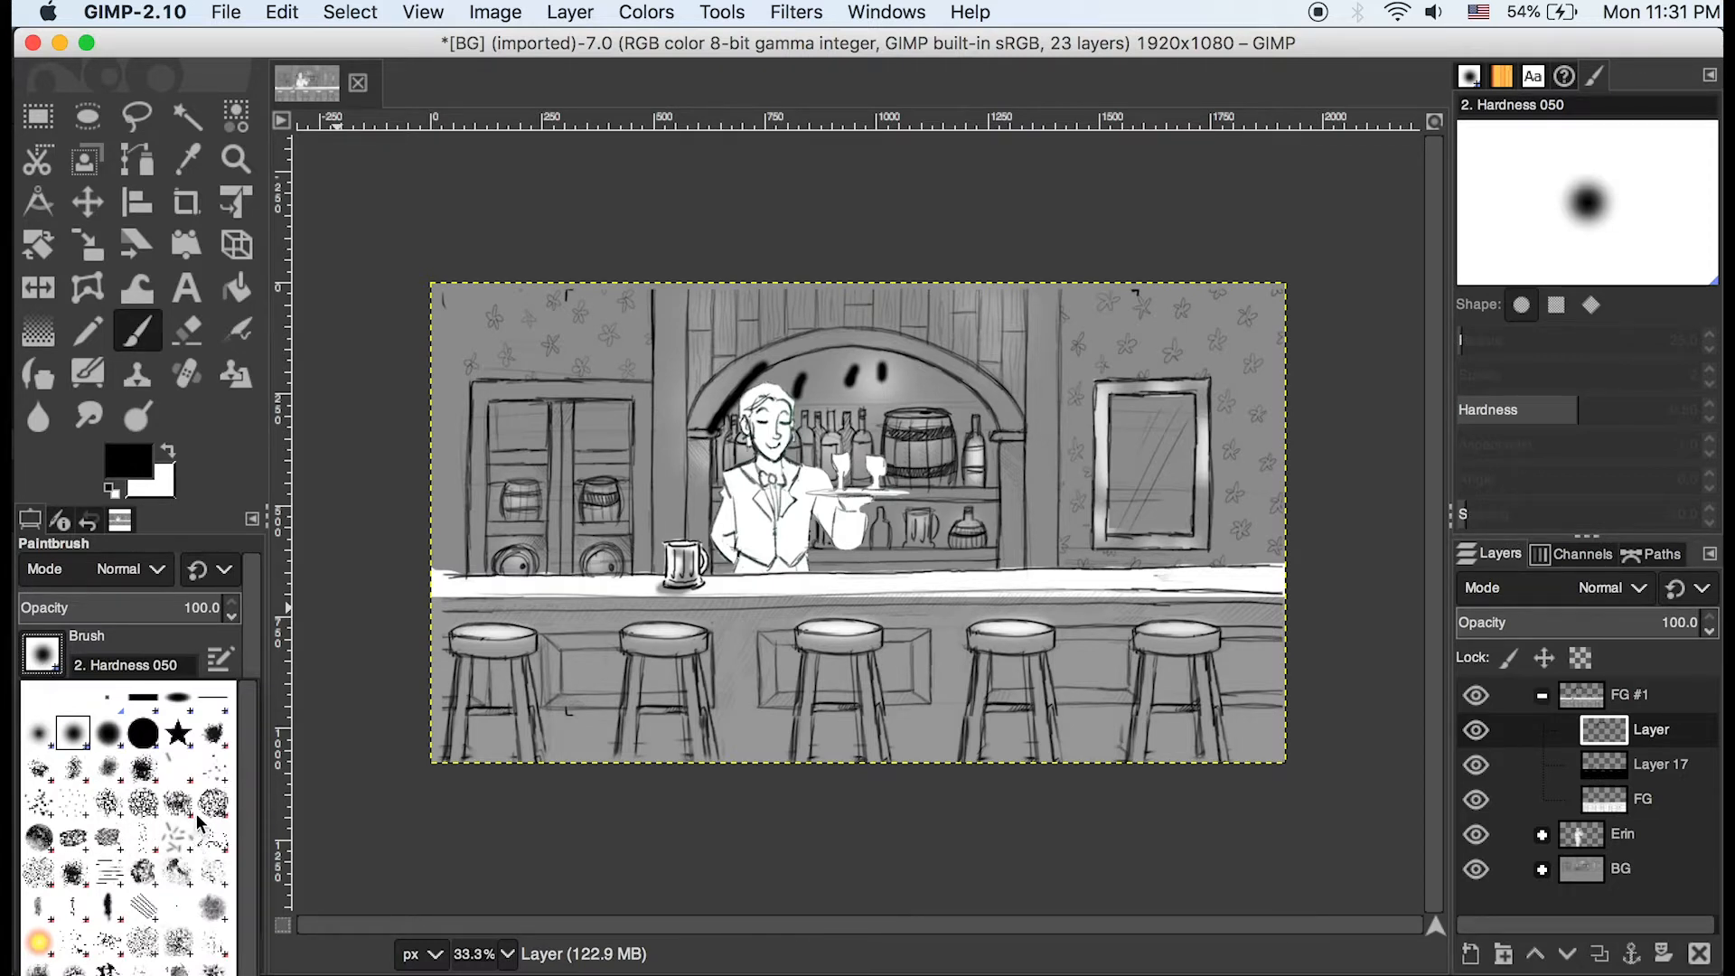
pyautogui.click(61, 647)
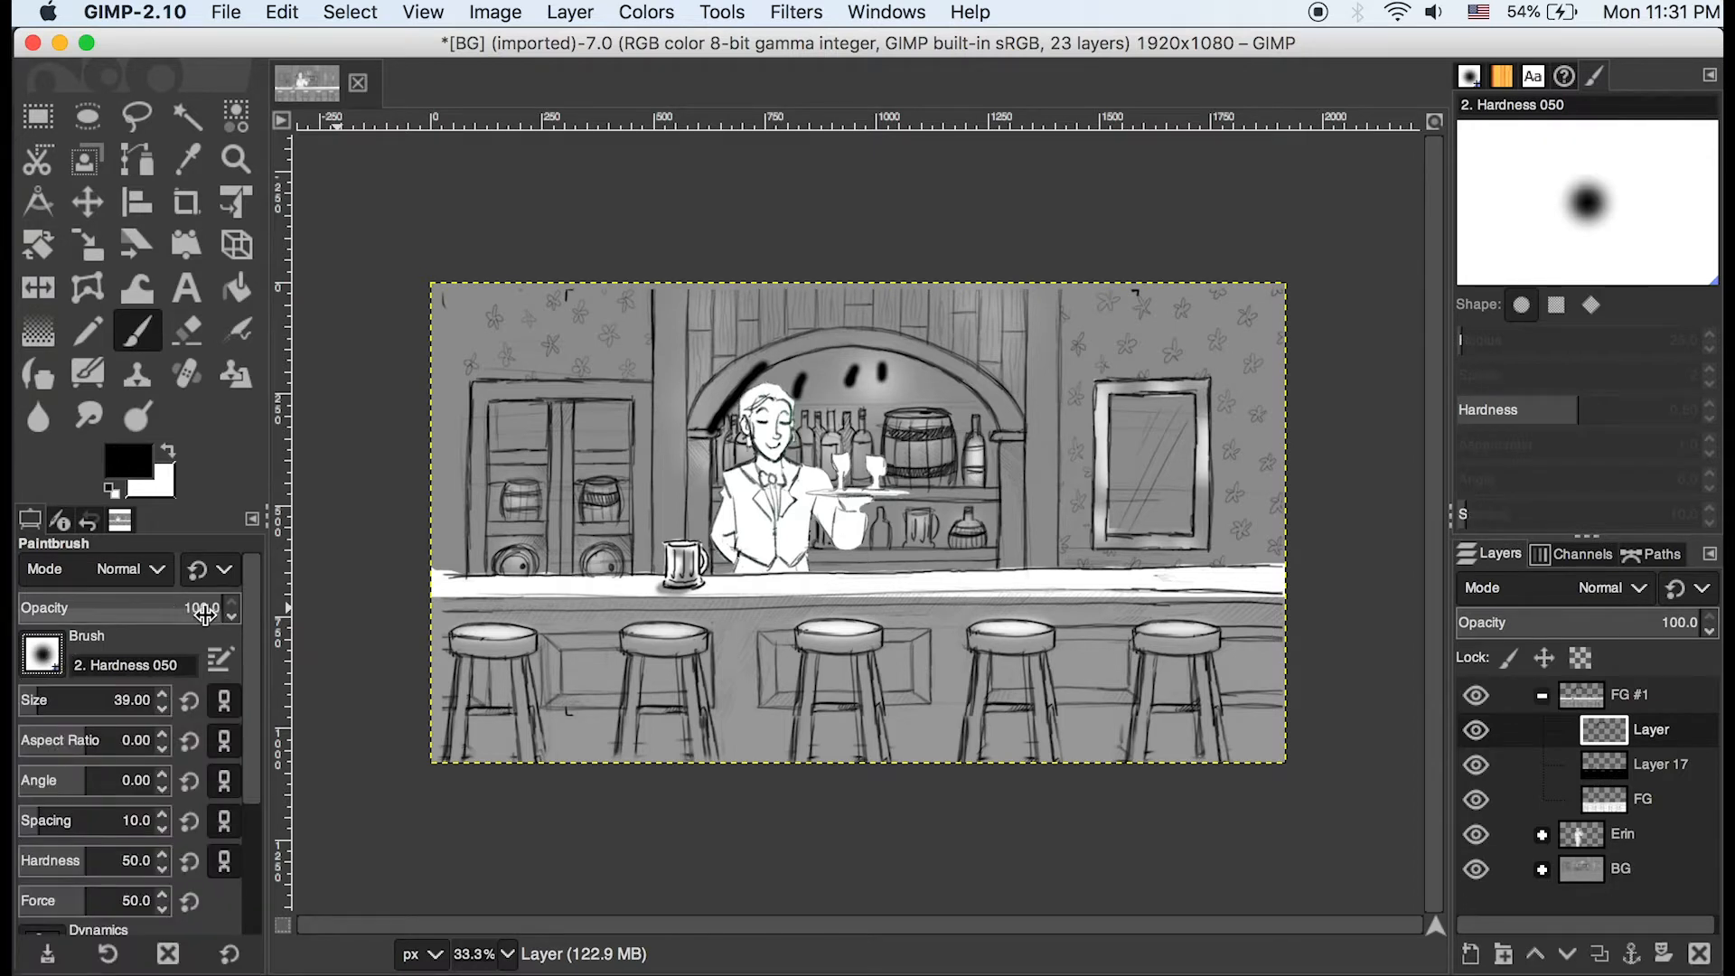
pyautogui.click(116, 609)
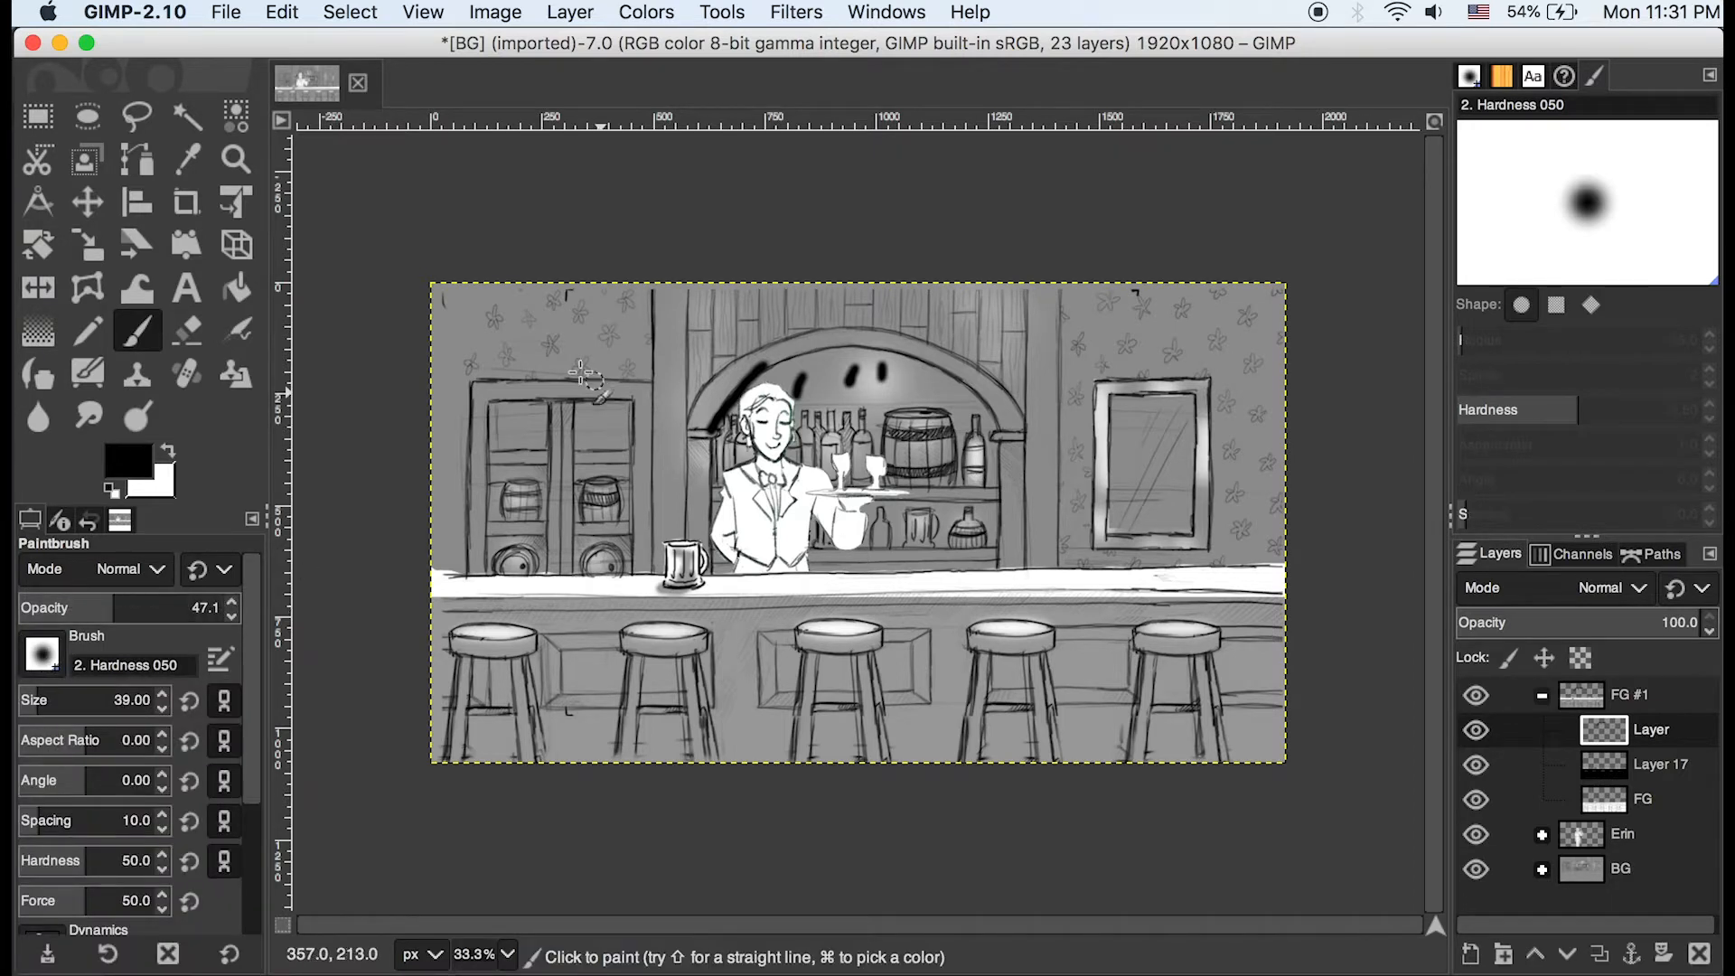
pyautogui.moveTo(555, 372)
pyautogui.mouseDown()
pyautogui.moveTo(616, 397)
pyautogui.moveTo(614, 419)
pyautogui.moveTo(674, 401)
pyautogui.moveTo(643, 411)
pyautogui.moveTo(636, 350)
pyautogui.moveTo(574, 379)
pyautogui.mouseUp()
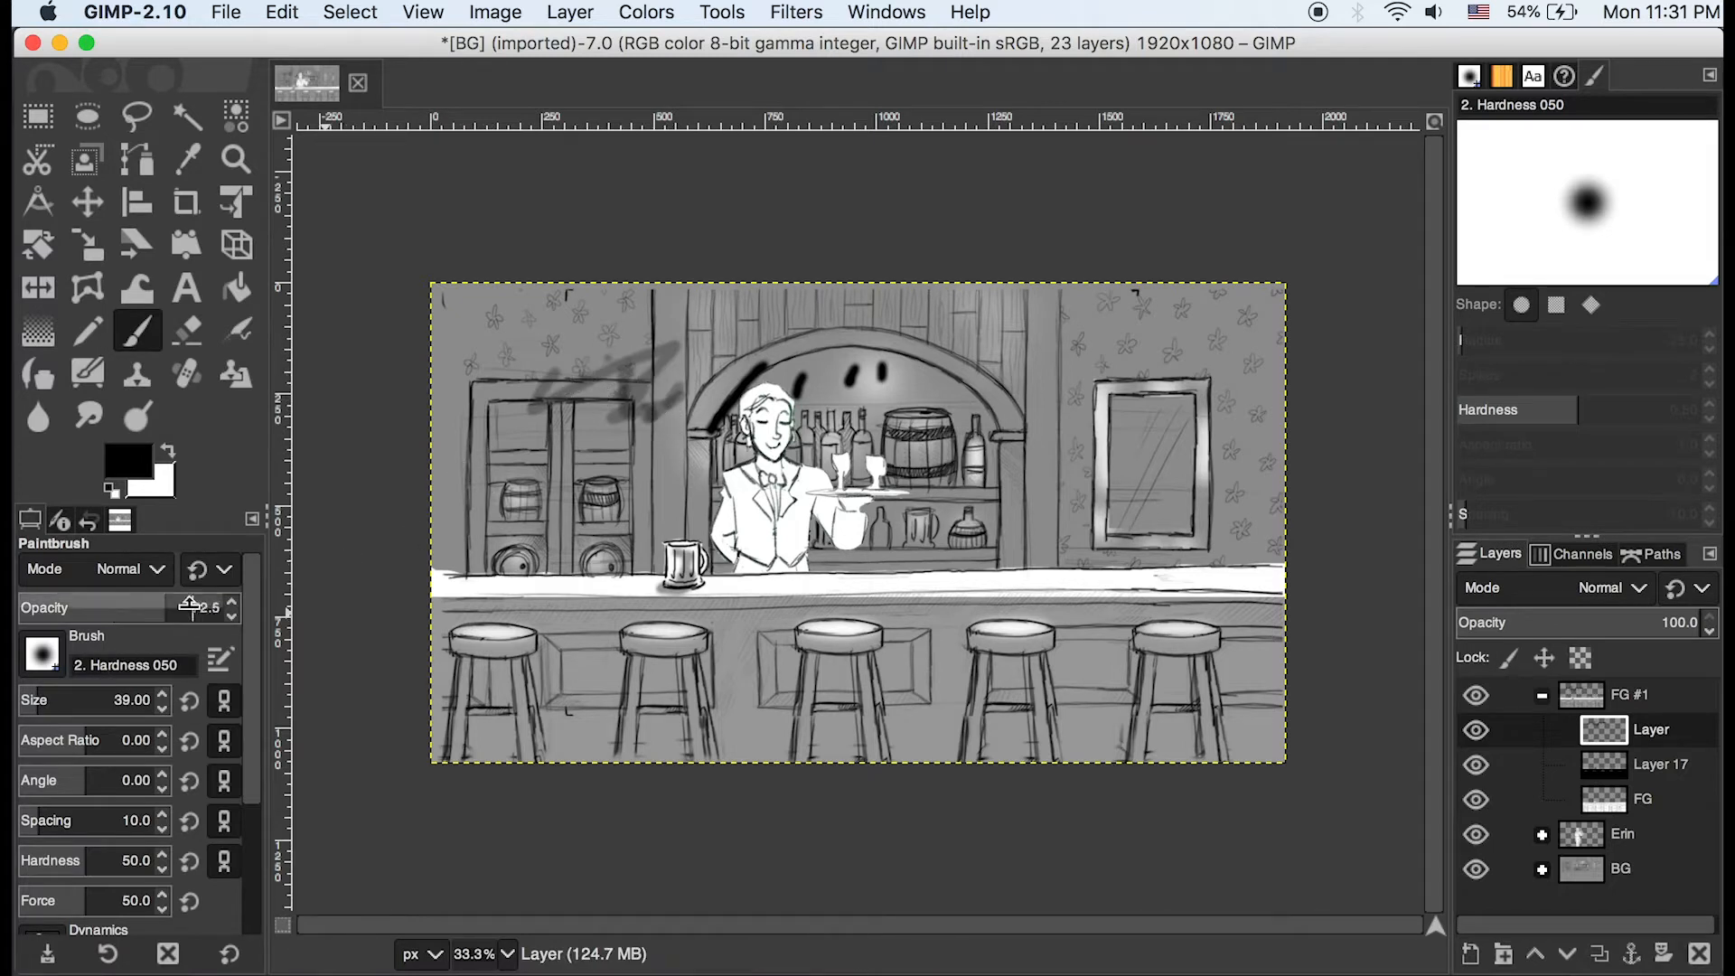
# Set the brush opacity to 100 and paint solid black strokes over the translucent ones above the cabinet
pyautogui.click(217, 617)
pyautogui.moveTo(543, 412)
pyautogui.mouseDown()
pyautogui.moveTo(613, 358)
pyautogui.moveTo(658, 386)
pyautogui.mouseUp()
# Review the blend modes available for the paintbrush and for the new layer without changing either
pyautogui.click(159, 569)
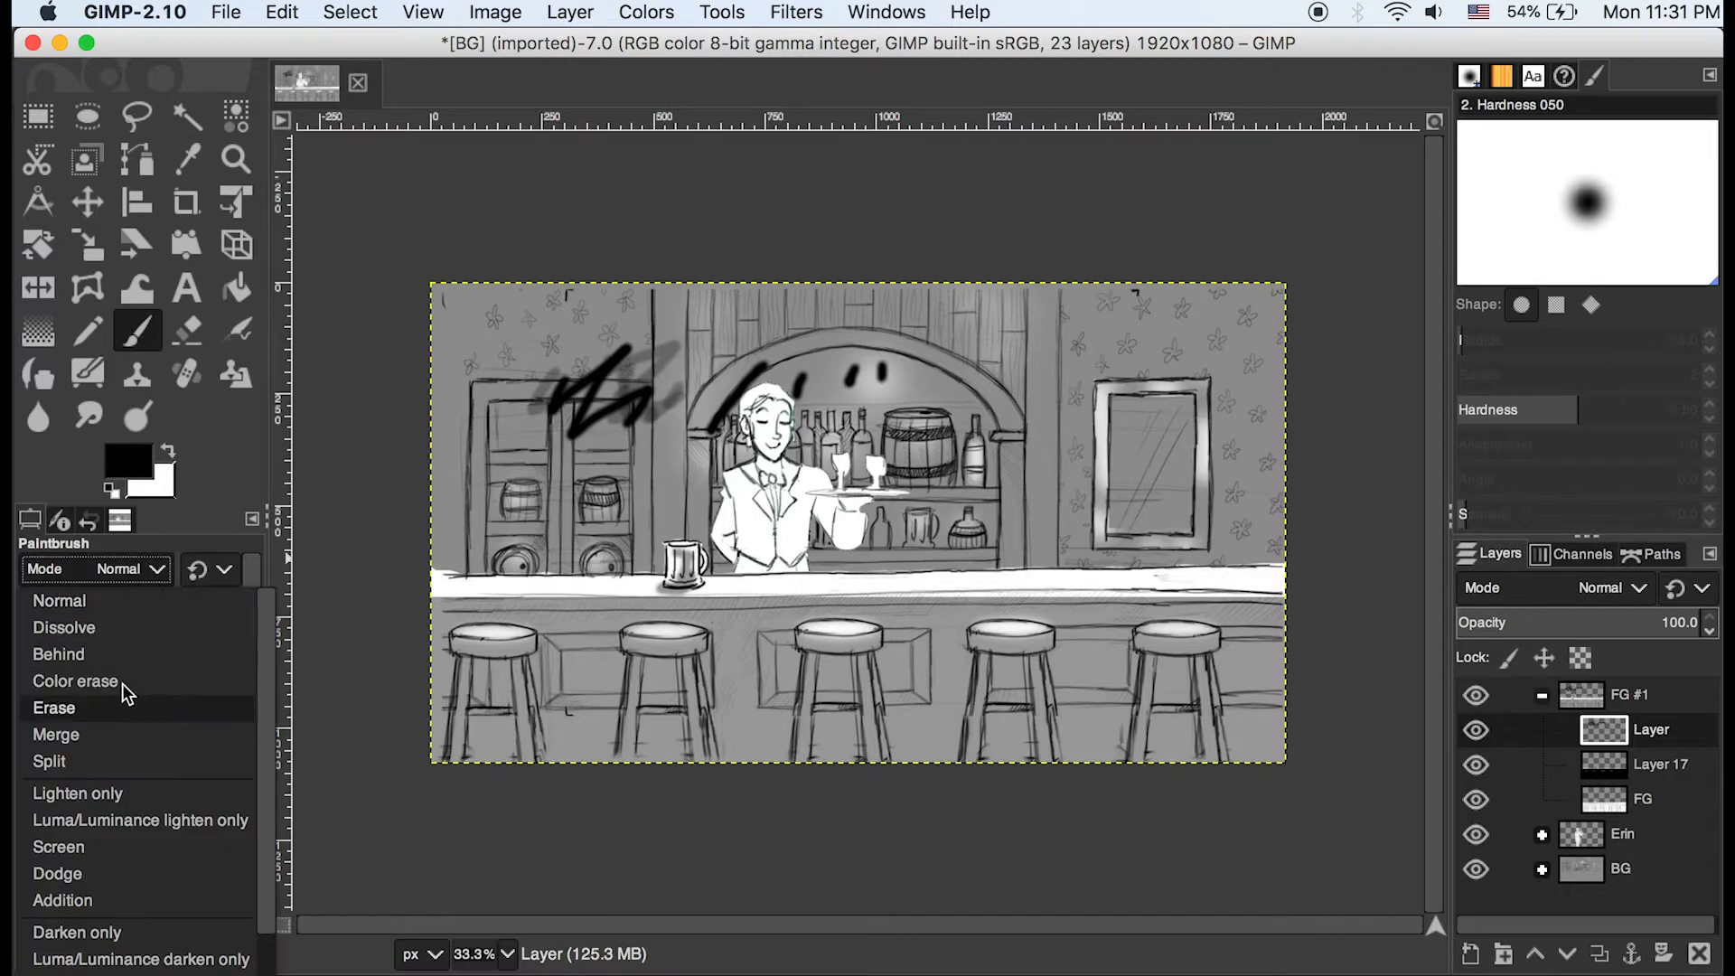
pyautogui.click(164, 567)
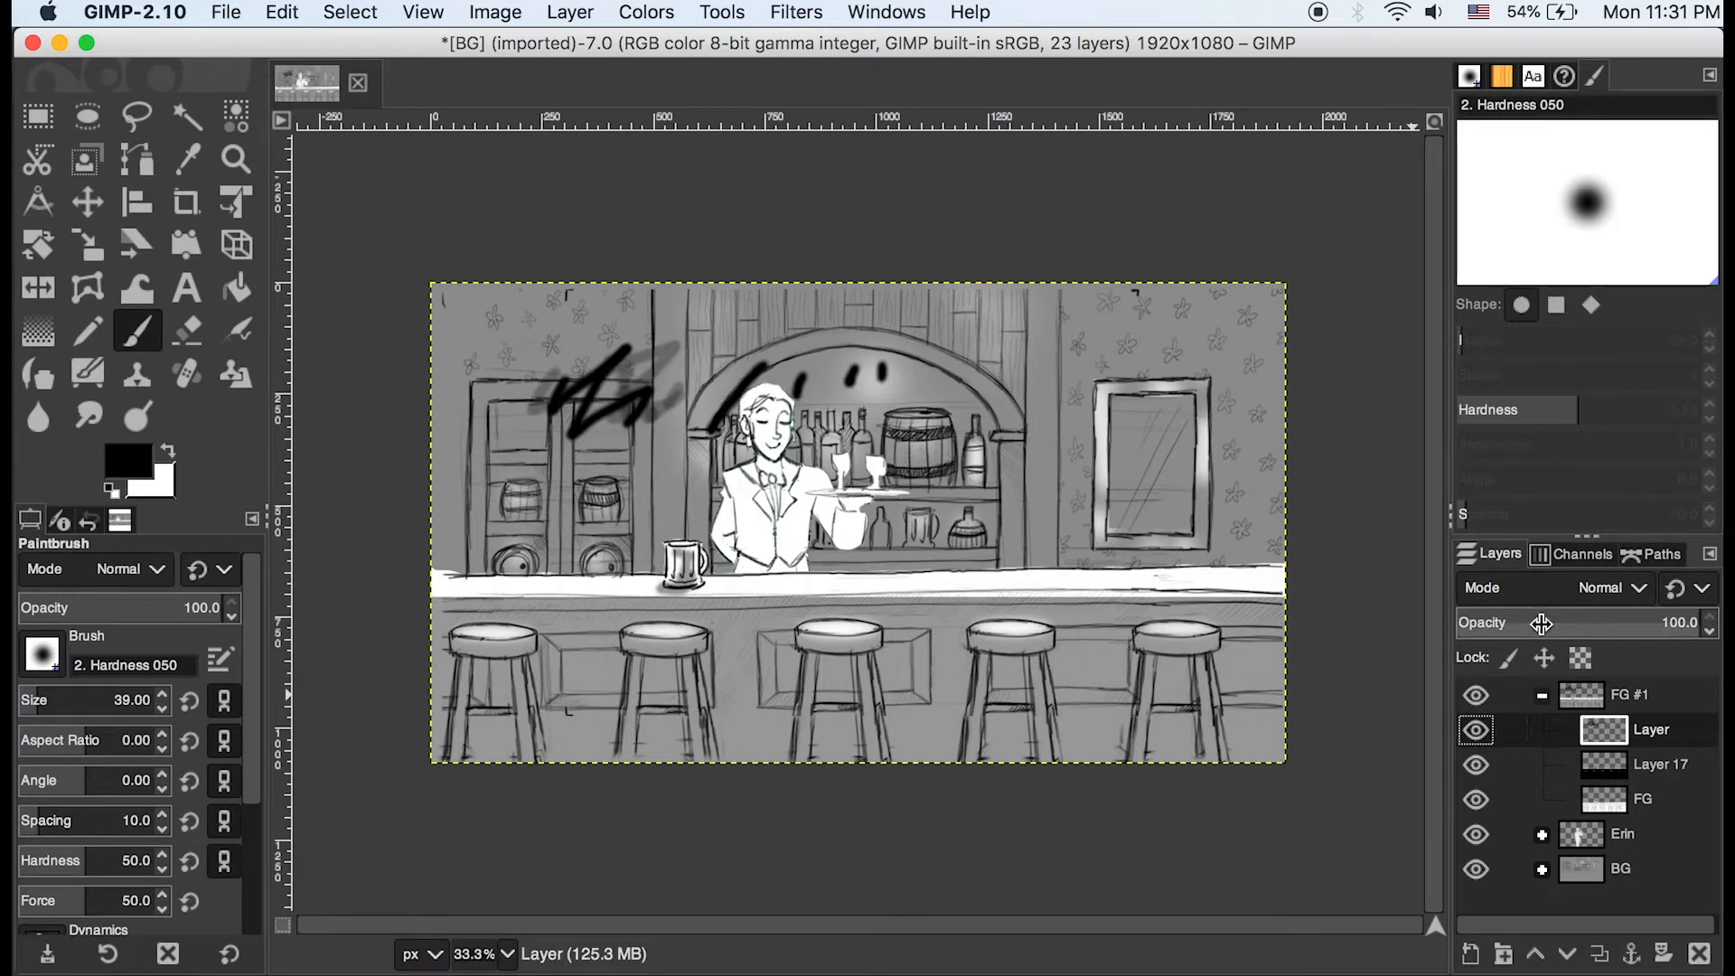
pyautogui.click(1637, 588)
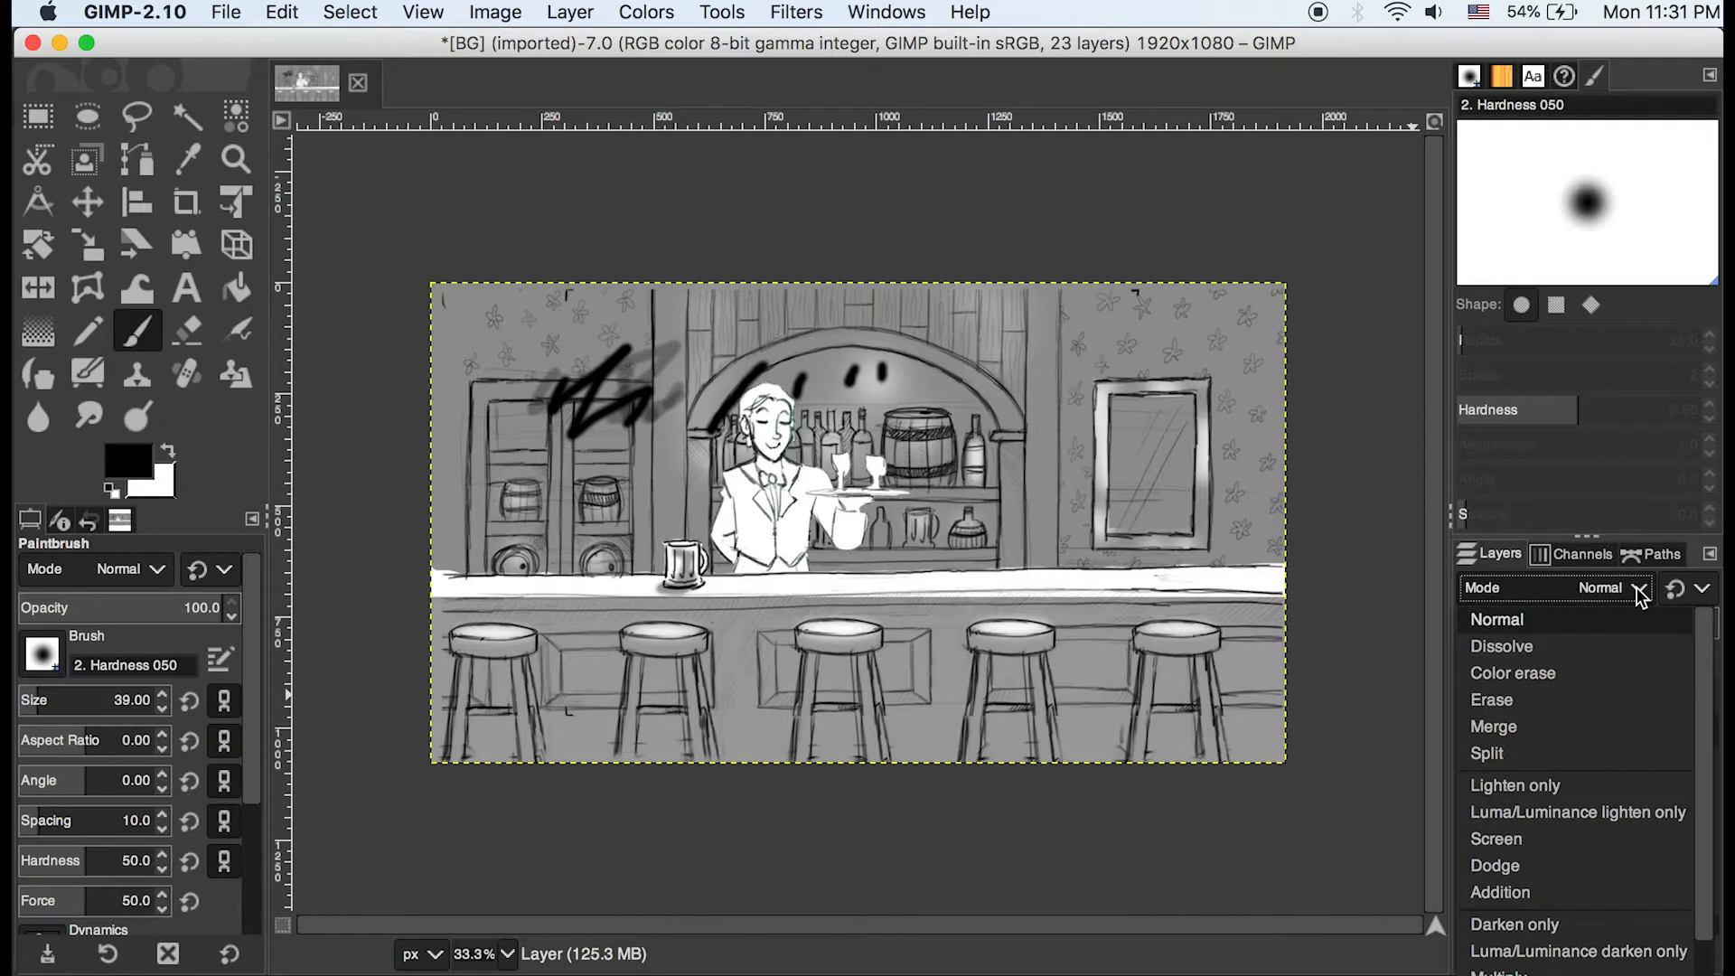
pyautogui.click(1635, 587)
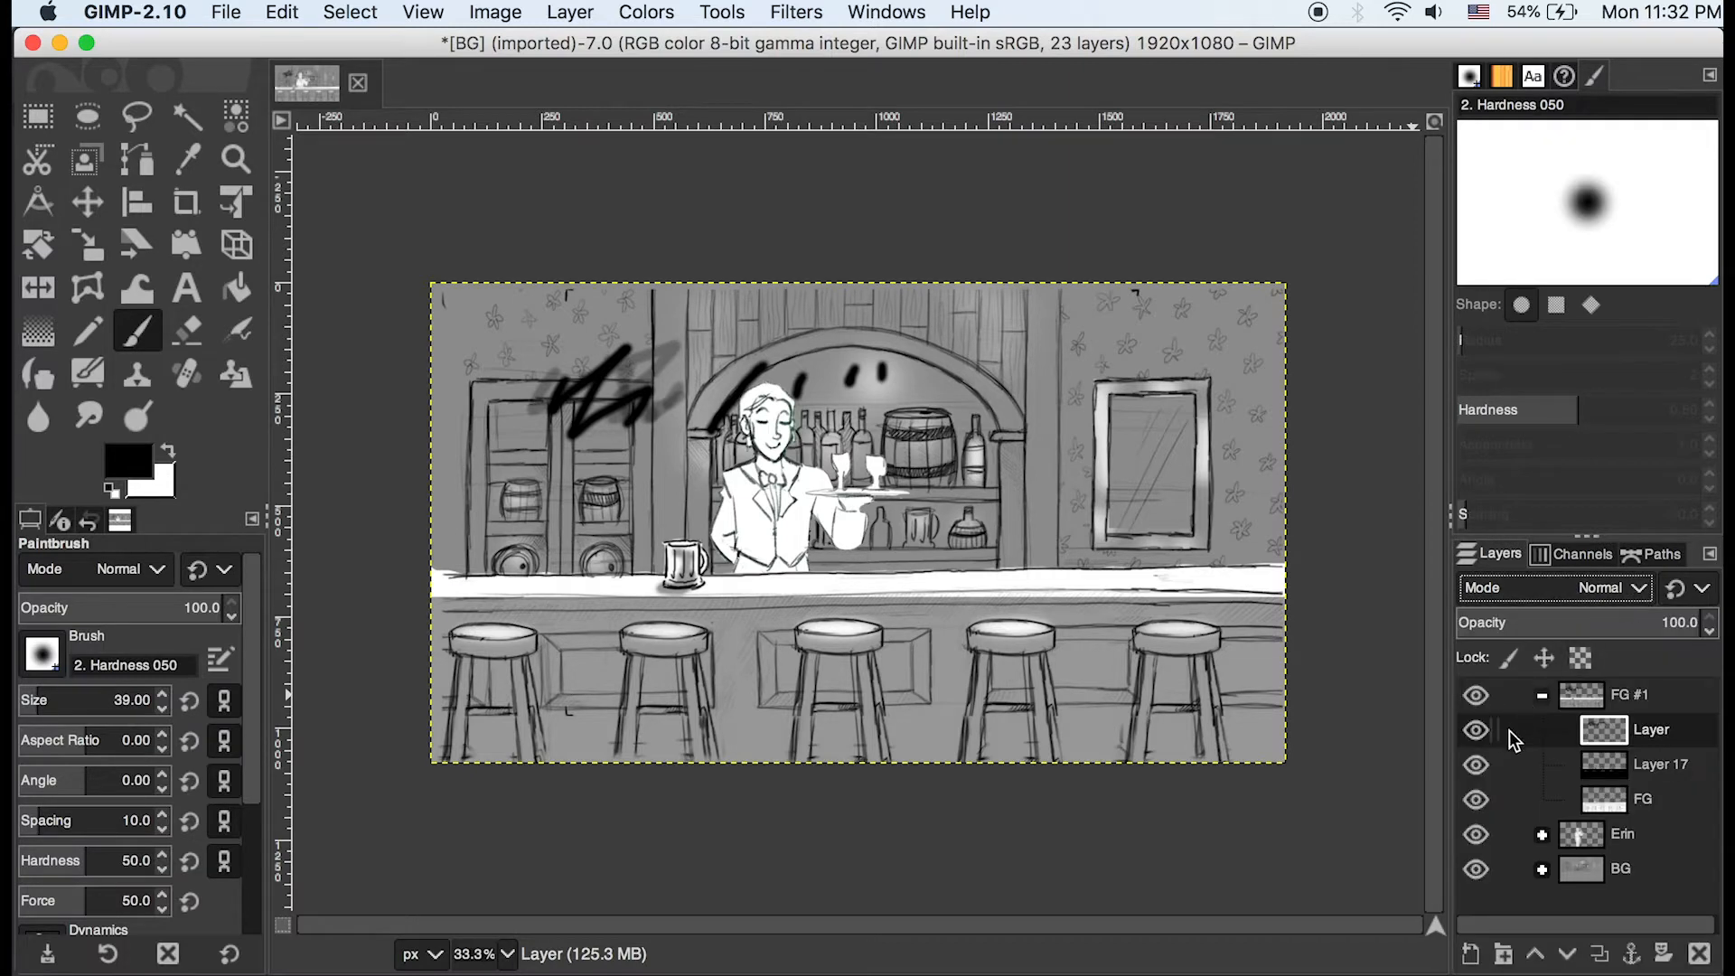
# Hide the new layer that holds the test brush strokes
pyautogui.click(1475, 730)
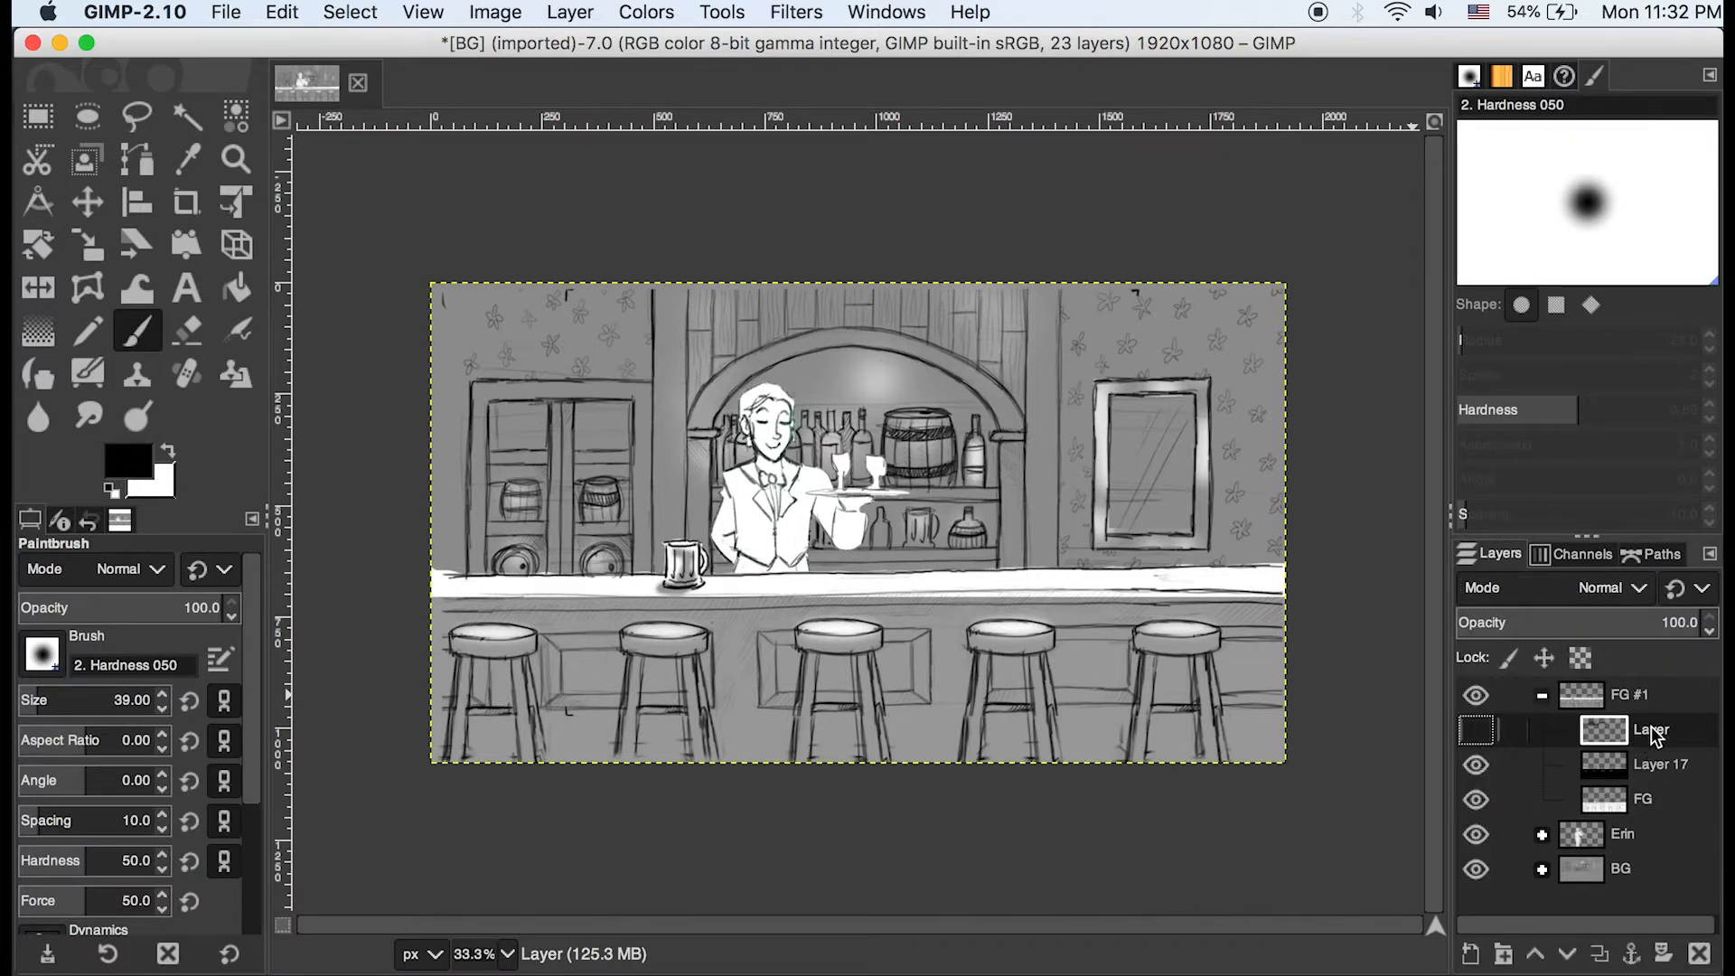
pyautogui.rightClick(1651, 729)
pyautogui.click(1603, 756)
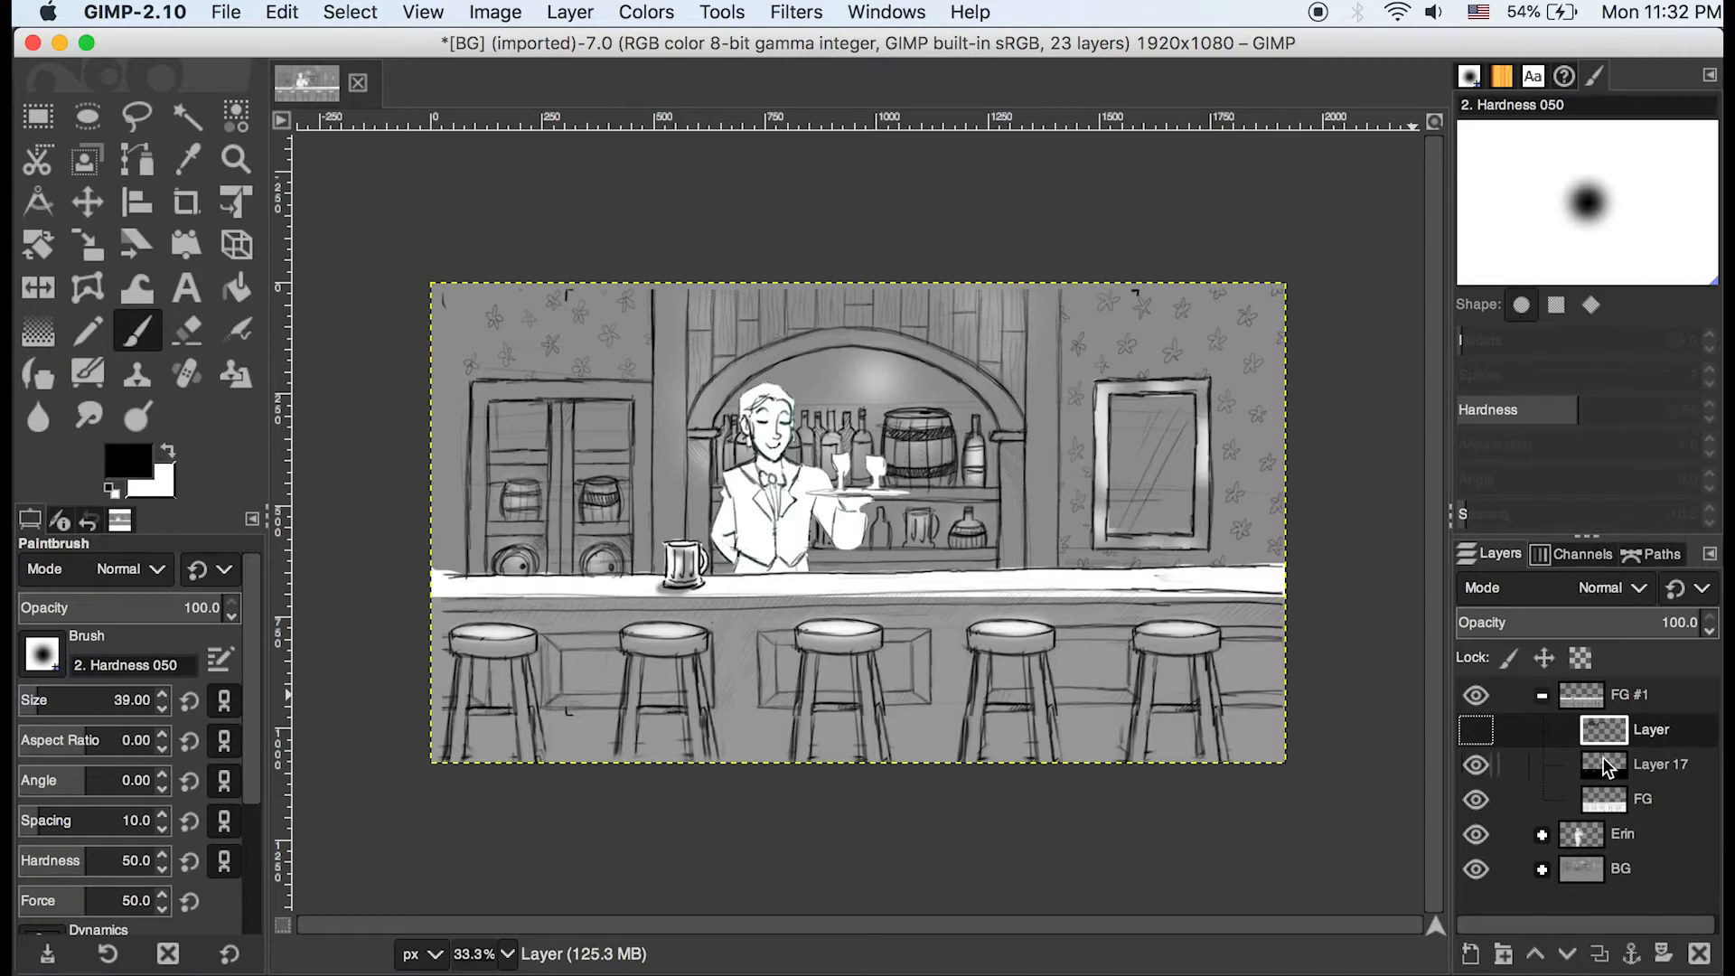
# Collapse the FG #1 group and toggle its visibility off and on to check what the foreground contains
pyautogui.click(1542, 696)
pyautogui.click(1476, 694)
pyautogui.click(1475, 694)
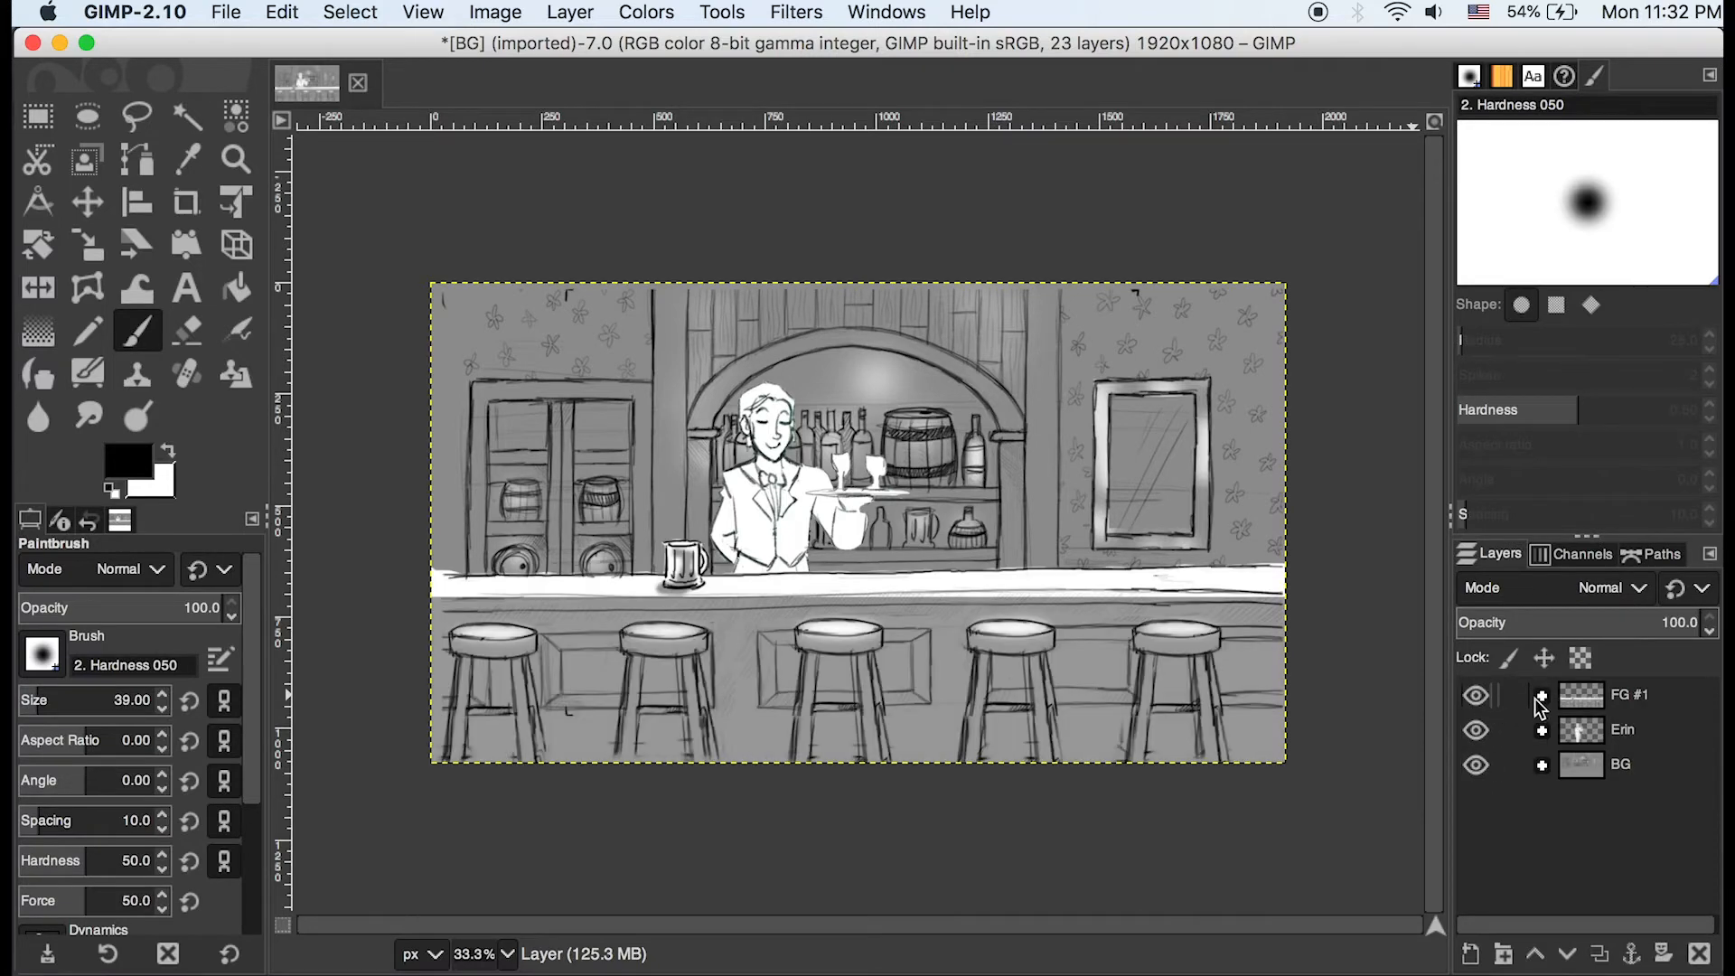
pyautogui.click(1475, 694)
pyautogui.click(1475, 694)
# Expand the FG #1 group, toggle Layer 17 and FG individually to compare shading and line art, and collapse the group
pyautogui.click(1543, 695)
pyautogui.click(1477, 766)
pyautogui.click(1476, 766)
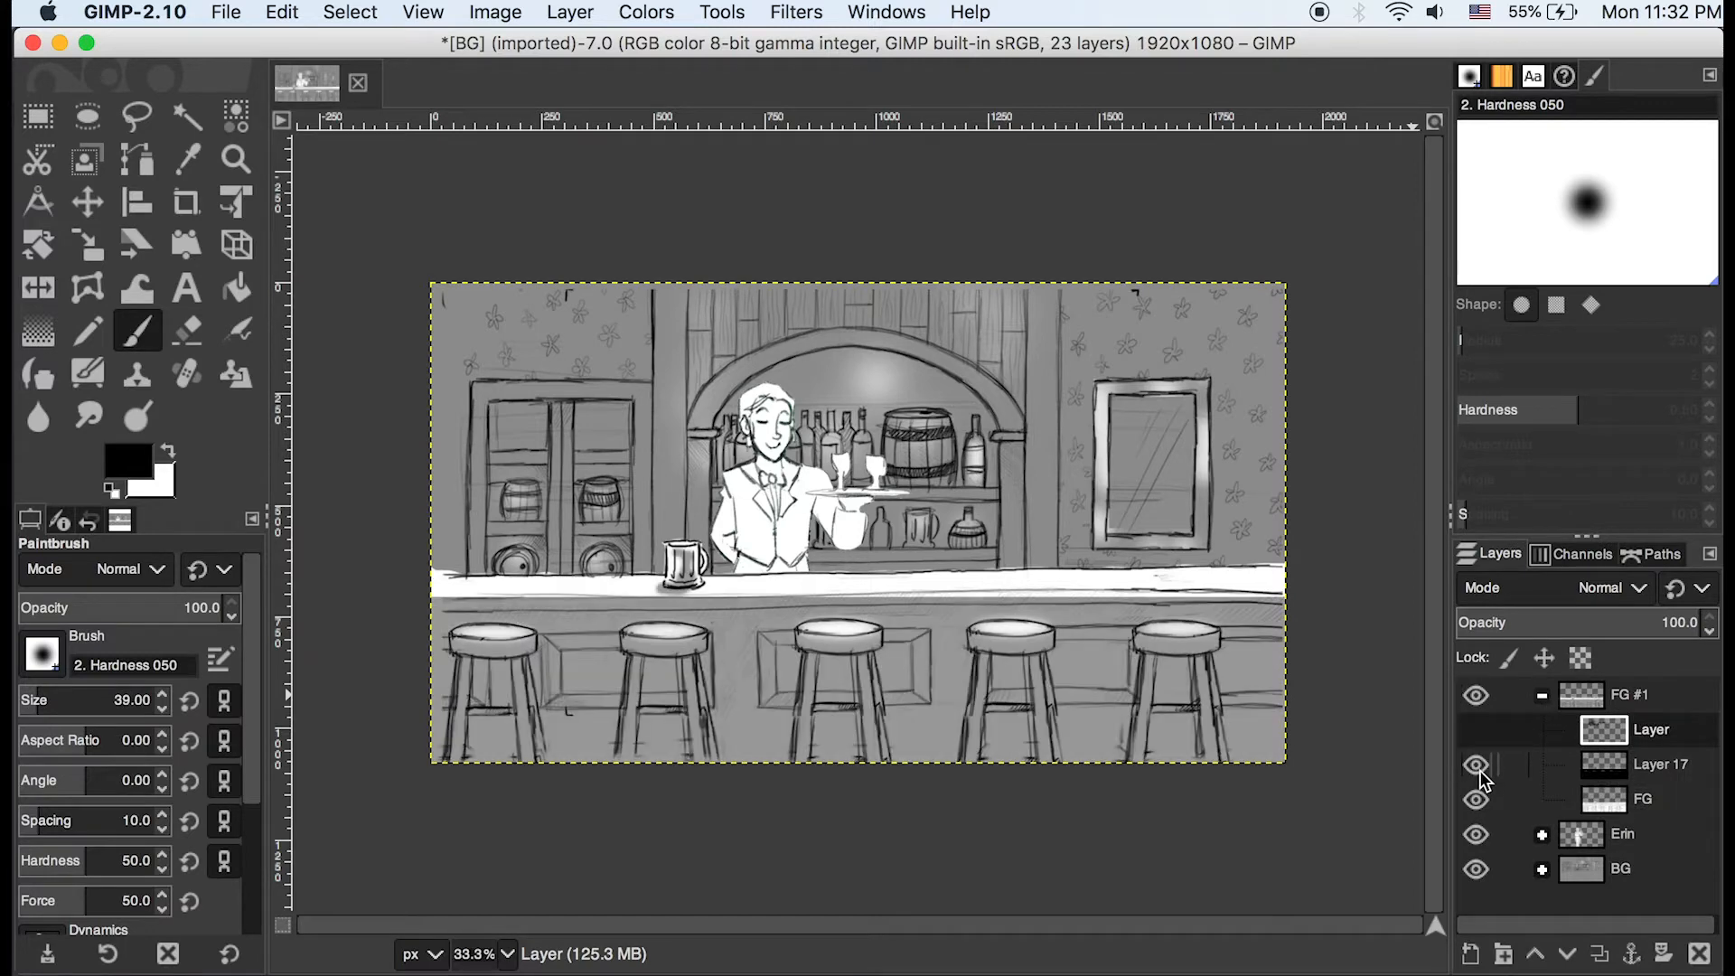
pyautogui.click(1476, 766)
pyautogui.click(1476, 766)
pyautogui.click(1477, 766)
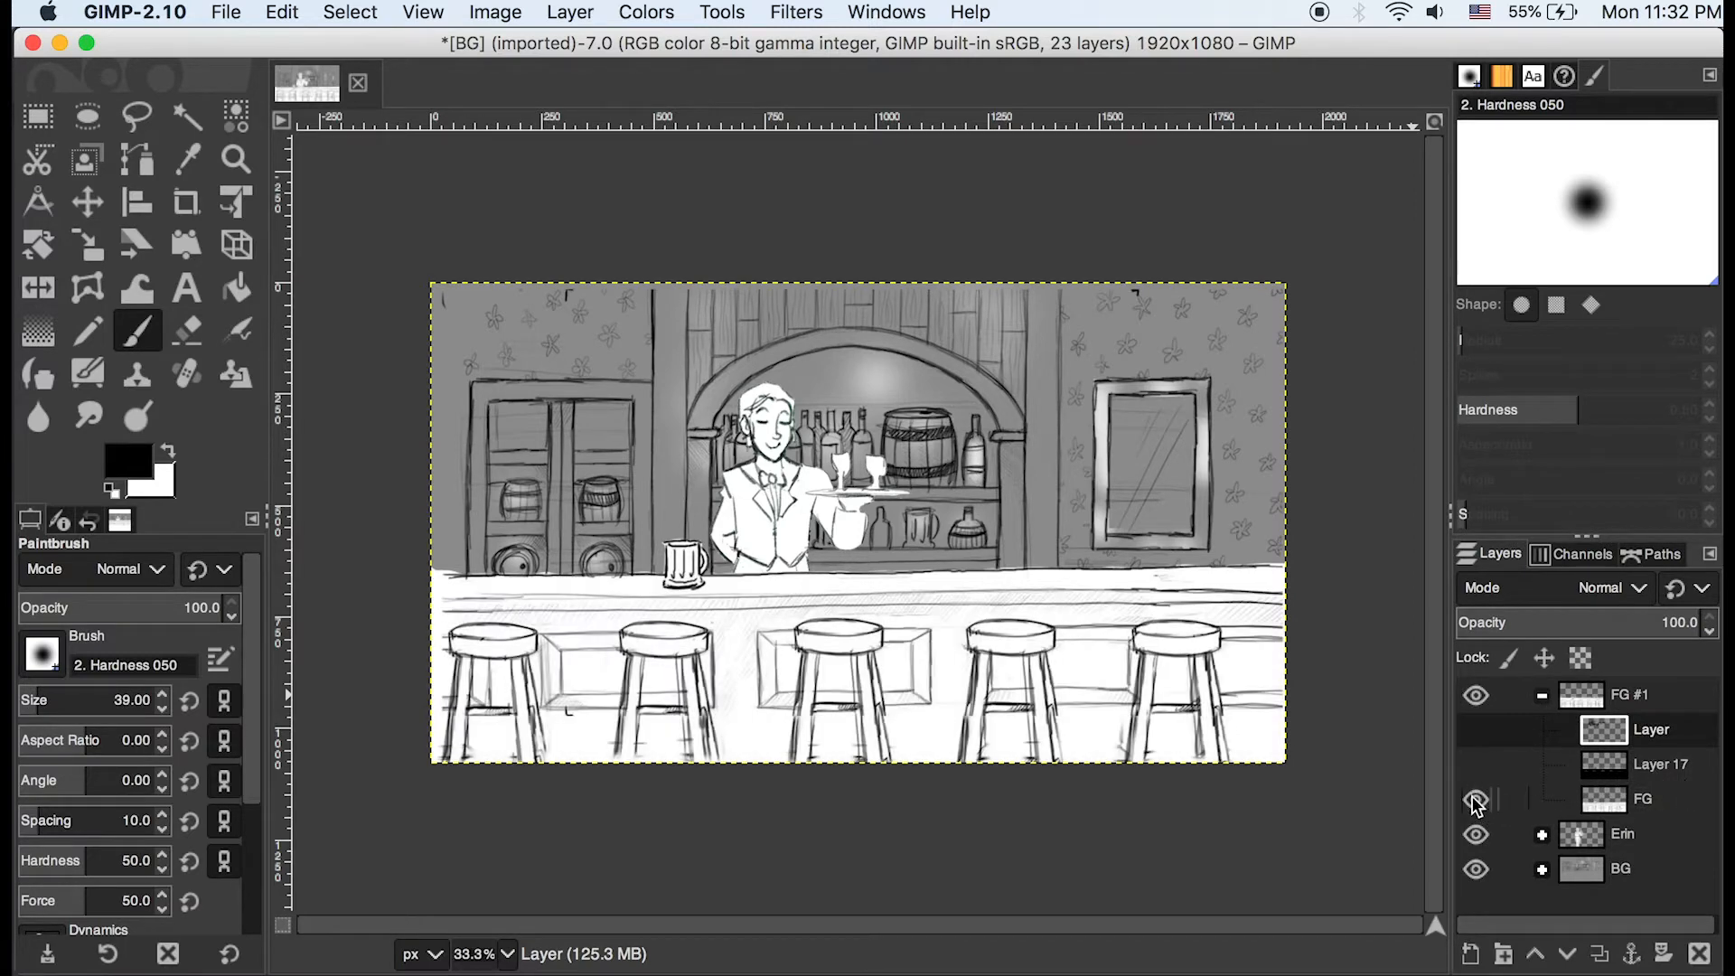
pyautogui.click(1469, 804)
pyautogui.click(1469, 804)
pyautogui.click(1476, 766)
pyautogui.click(1542, 696)
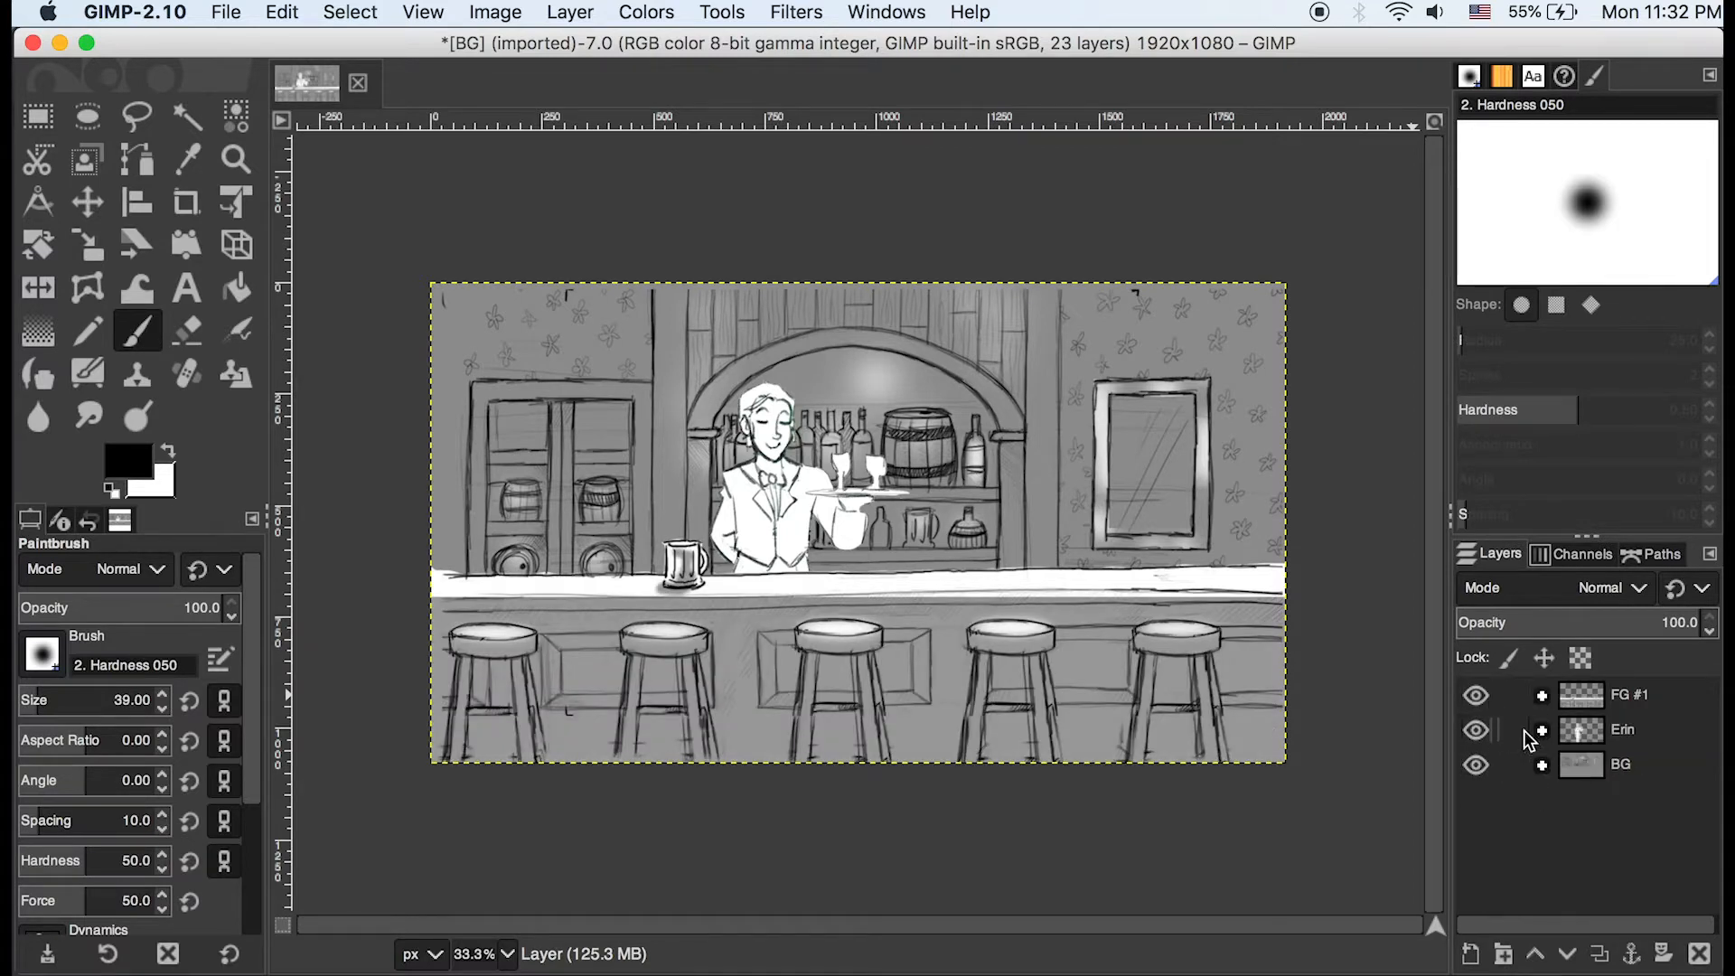
# Hide the FG #1 group, look through the layers inside the bartender's group, and collapse that group
pyautogui.click(1484, 730)
pyautogui.click(1483, 730)
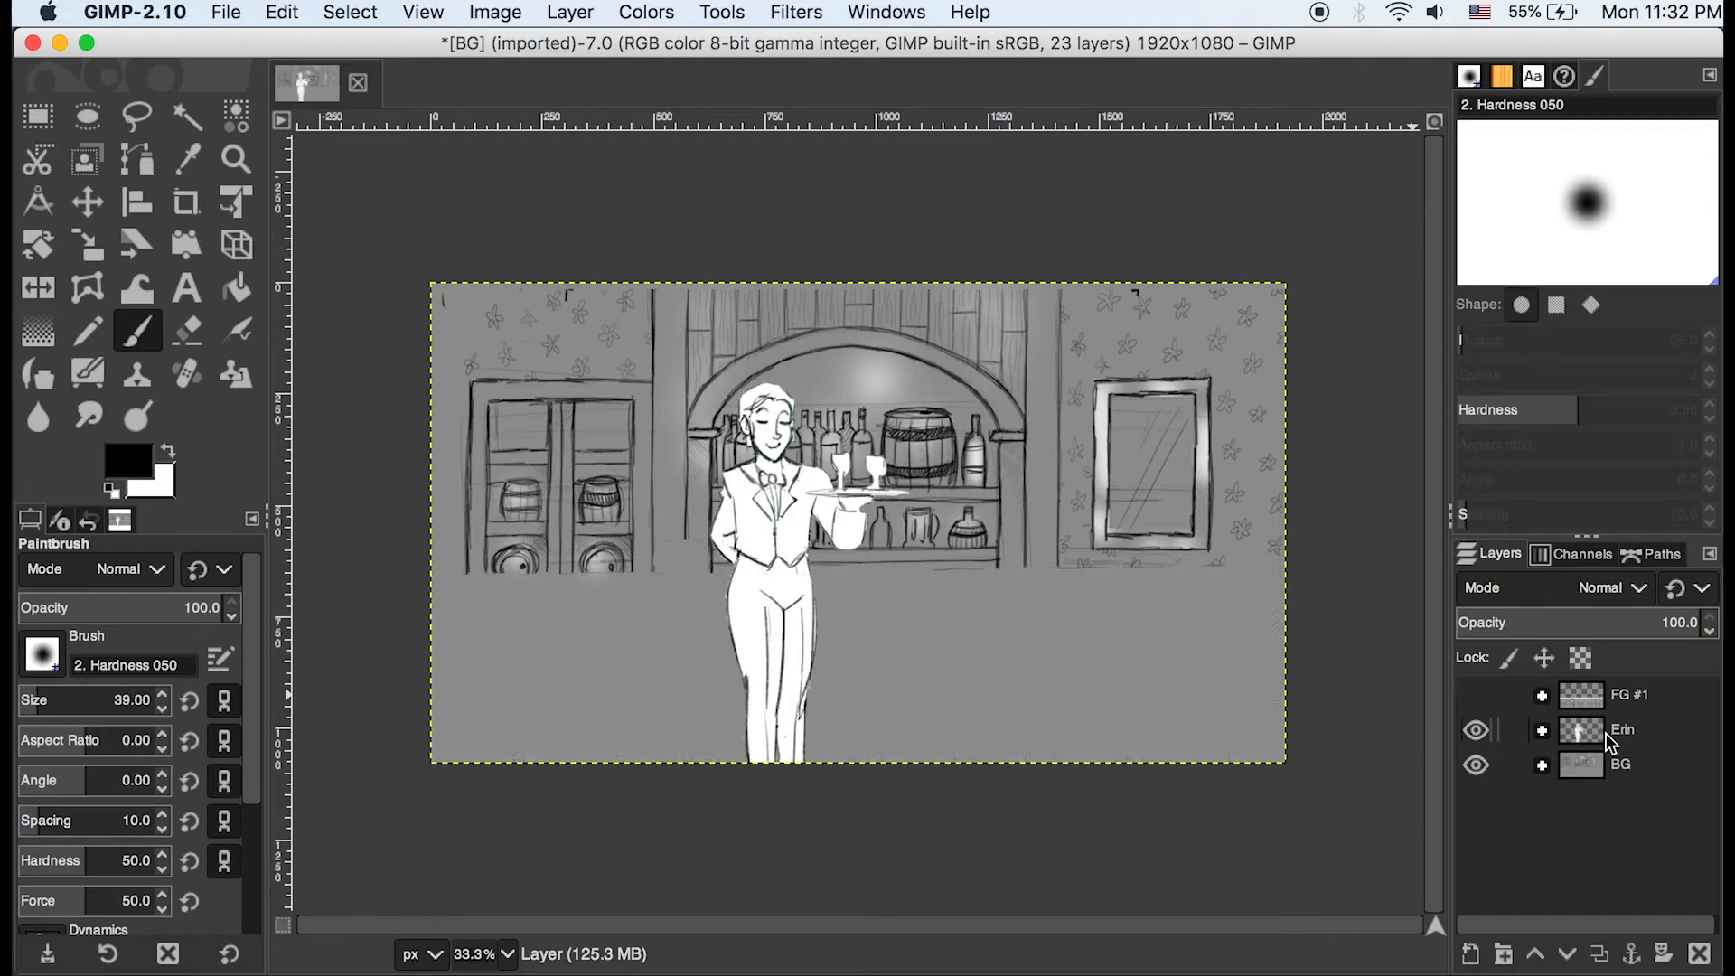
pyautogui.click(1541, 730)
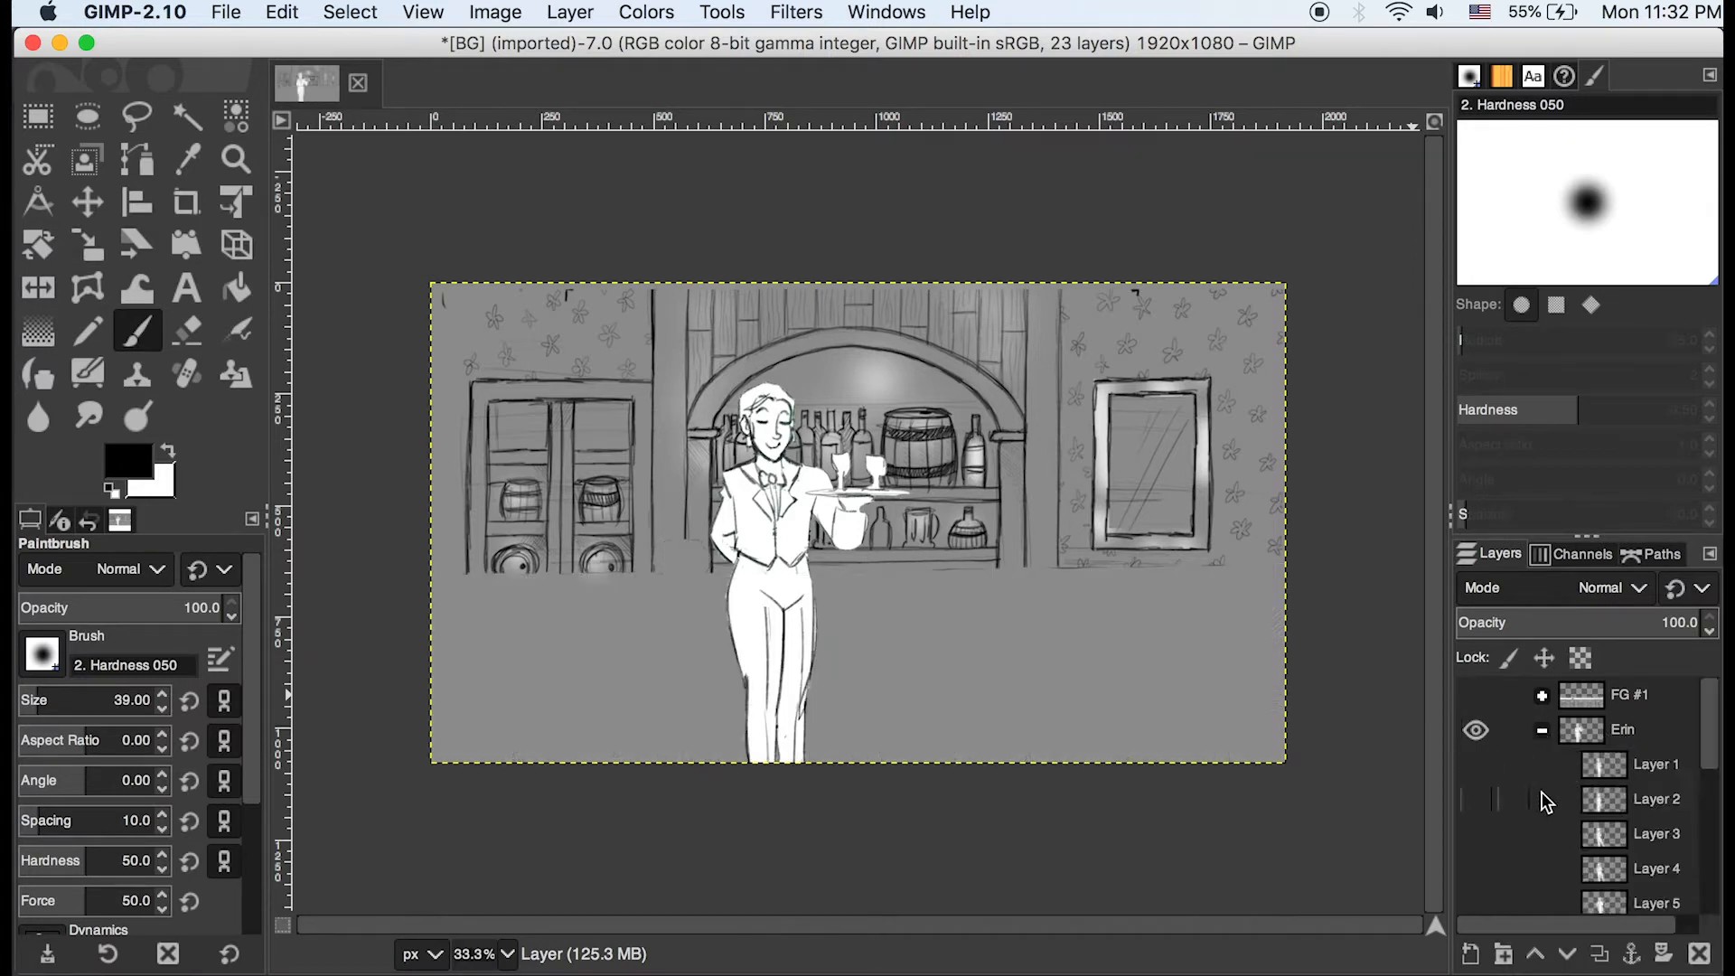
pyautogui.scroll(-5, 1547, 793)
pyautogui.moveTo(1473, 829)
pyautogui.mouseDown()
pyautogui.moveTo(1474, 722)
pyautogui.moveTo(1476, 863)
pyautogui.mouseUp()
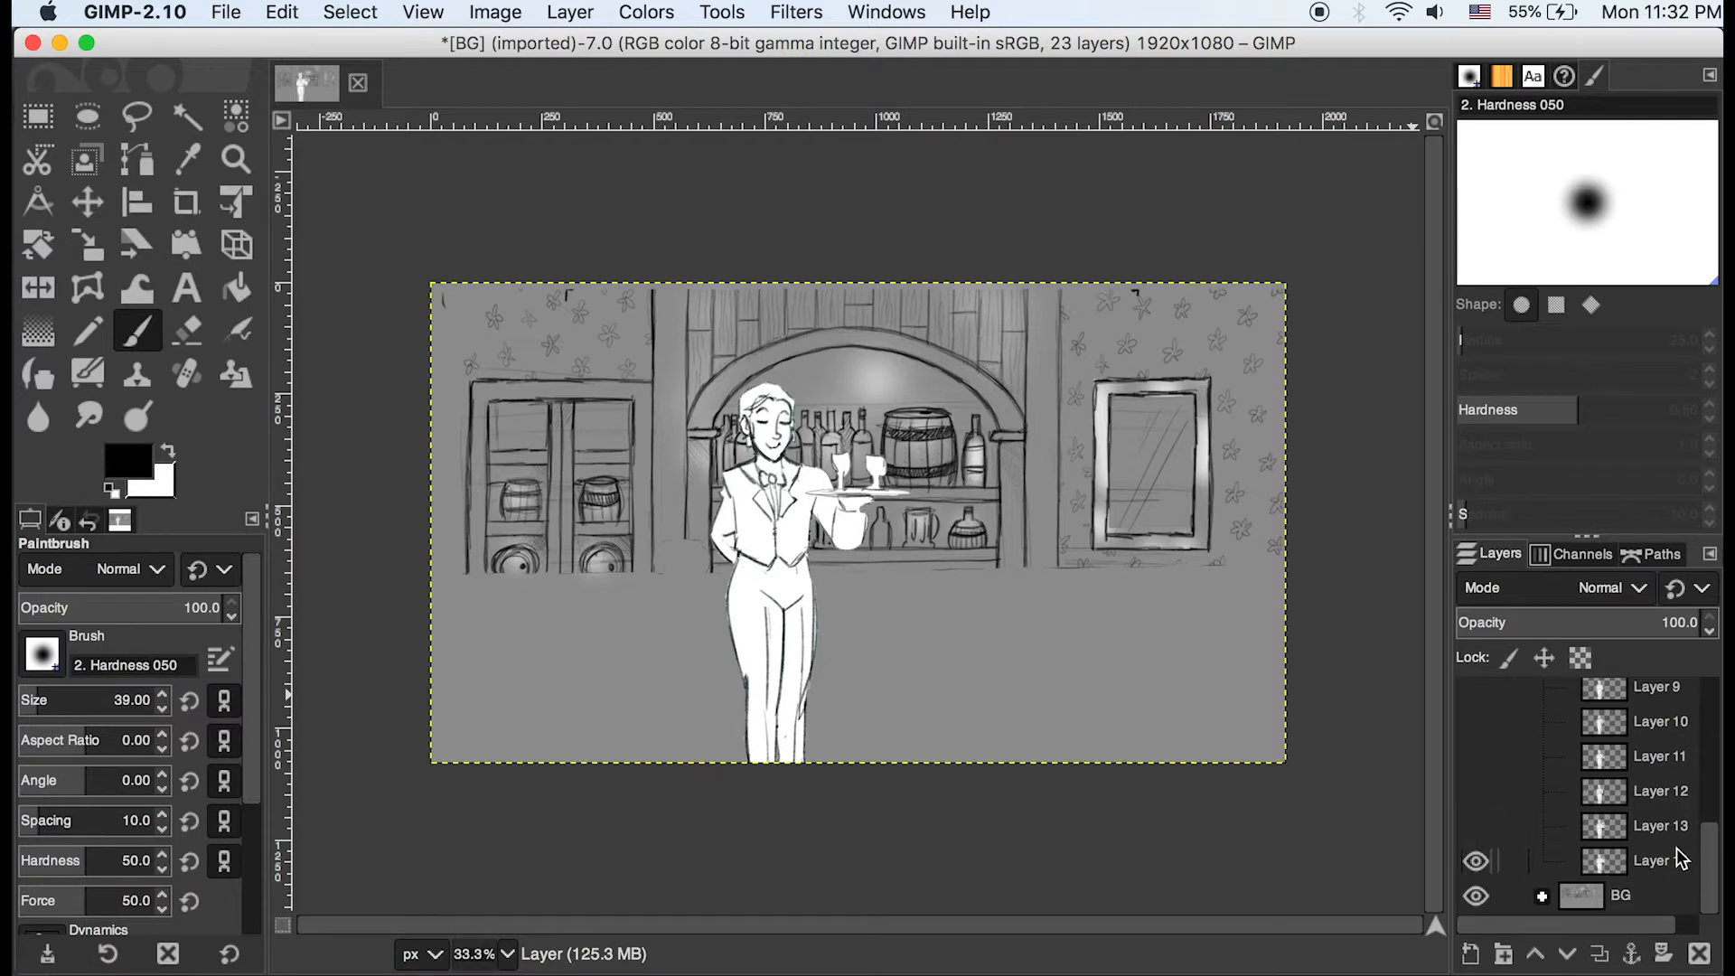
pyautogui.scroll(5, 1671, 814)
pyautogui.click(1539, 730)
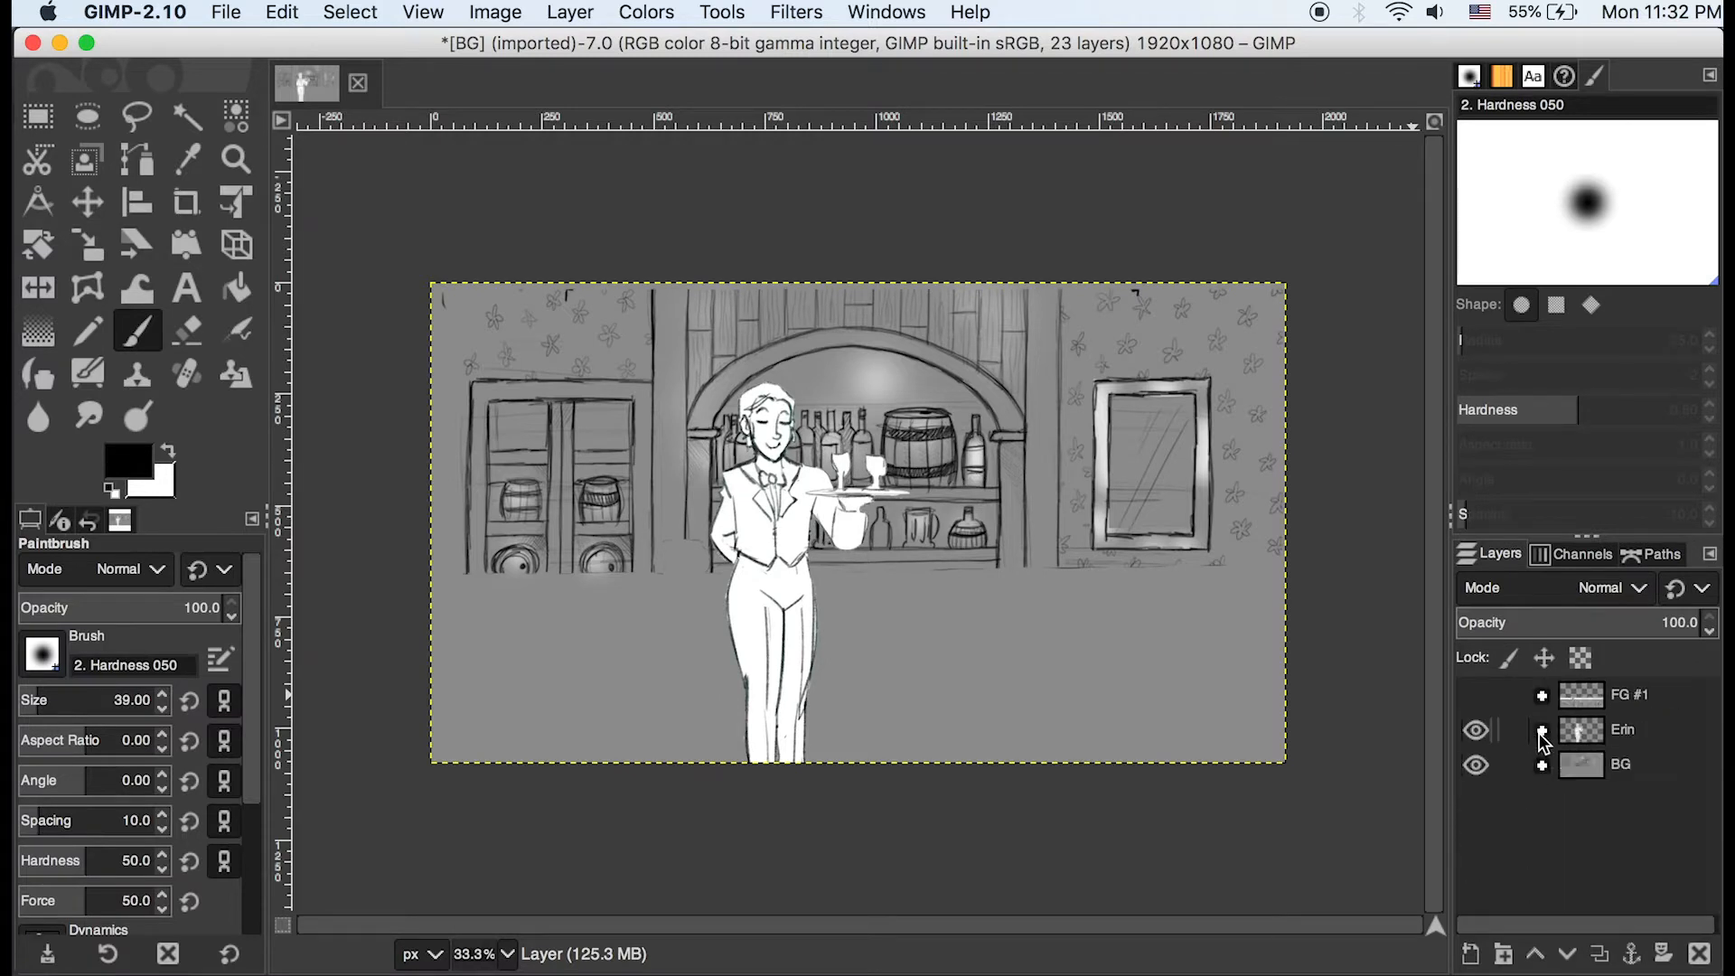
# Hide the bartender's group, expand the BG group and toggle Layer 16 off and on to compare the background with and without shading
pyautogui.click(1476, 730)
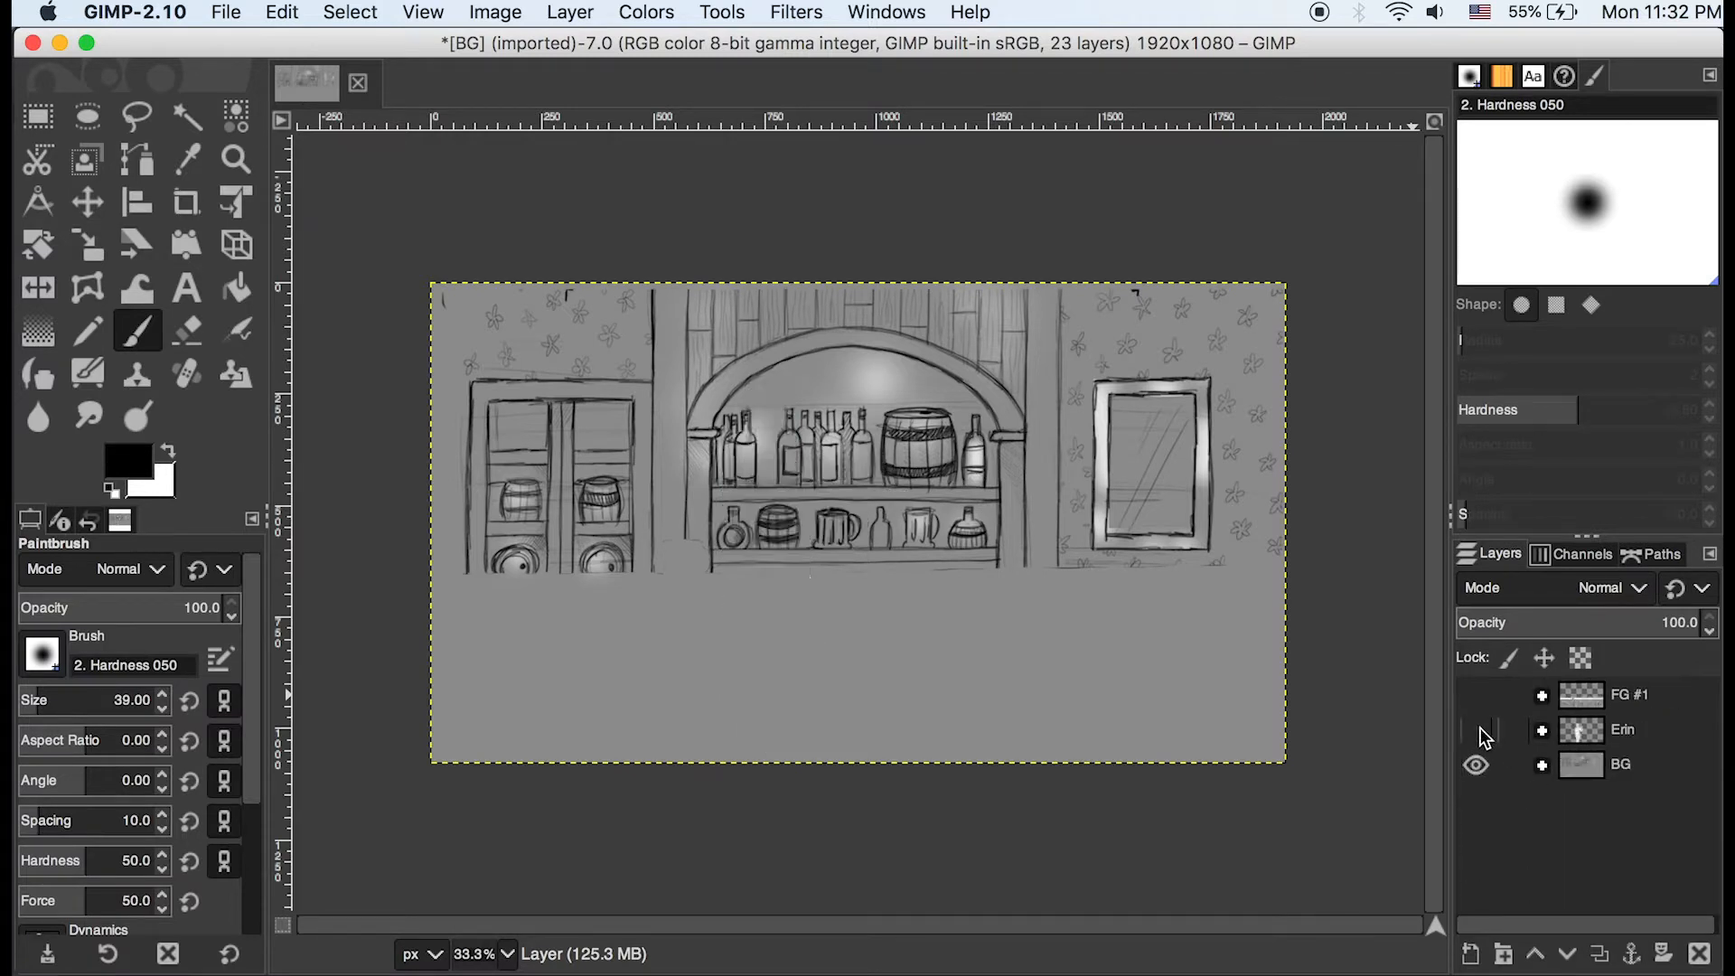
pyautogui.click(1541, 765)
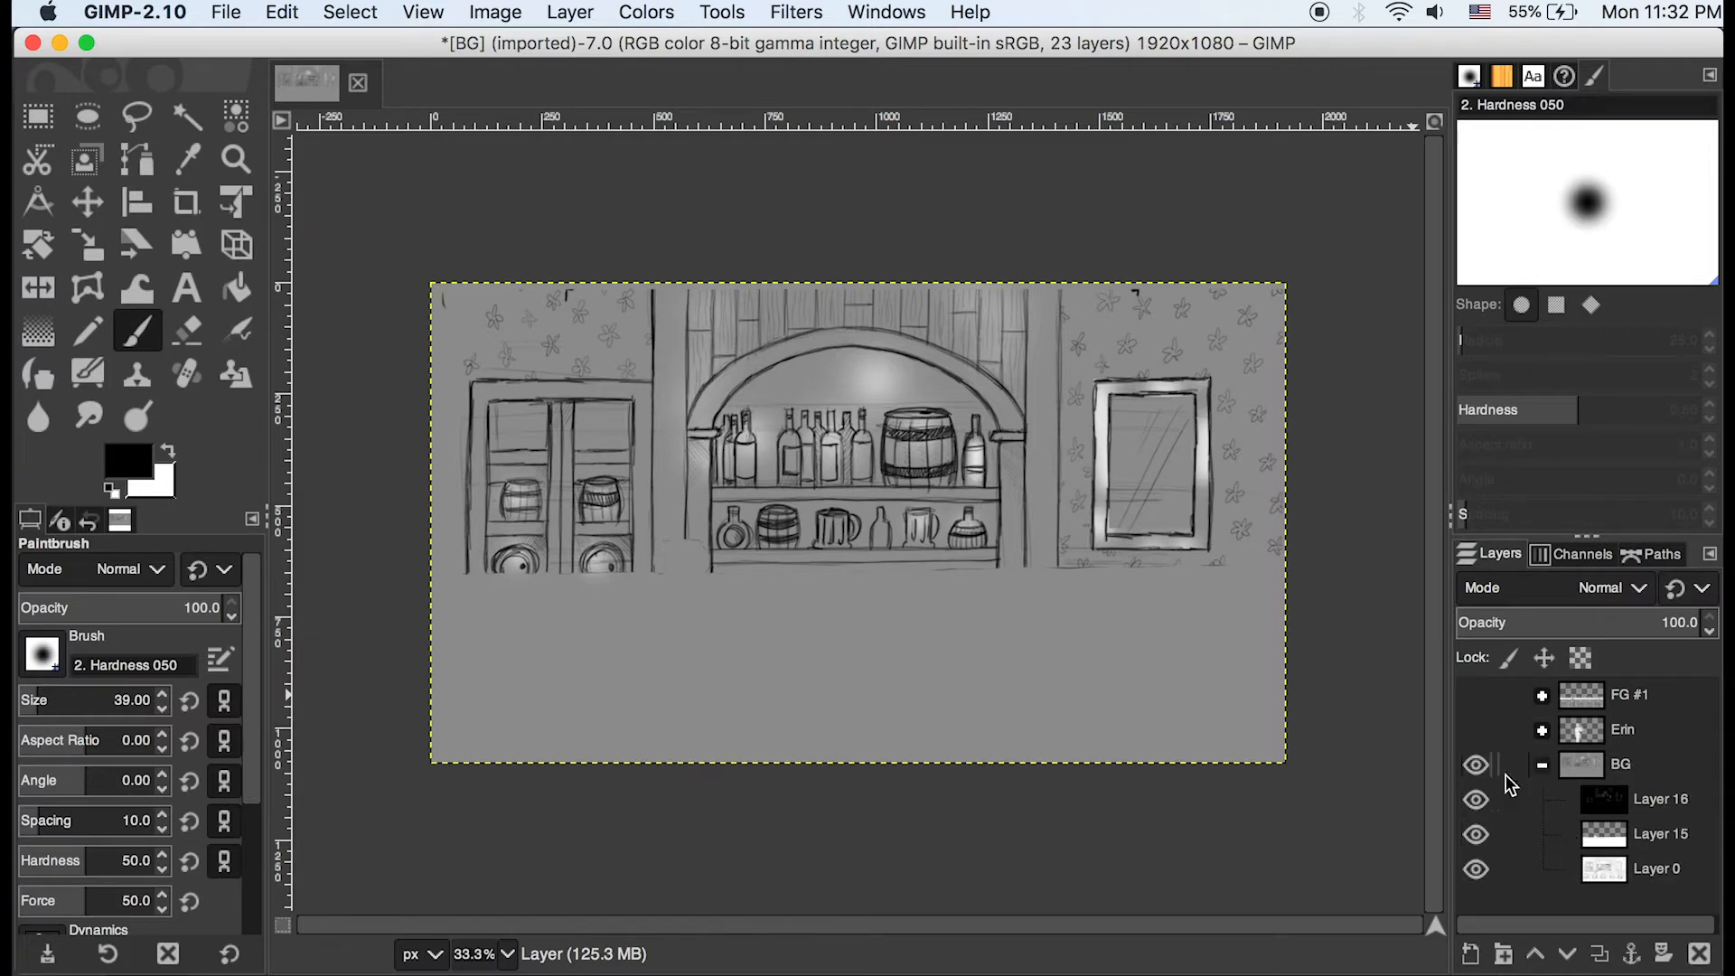
pyautogui.click(1476, 799)
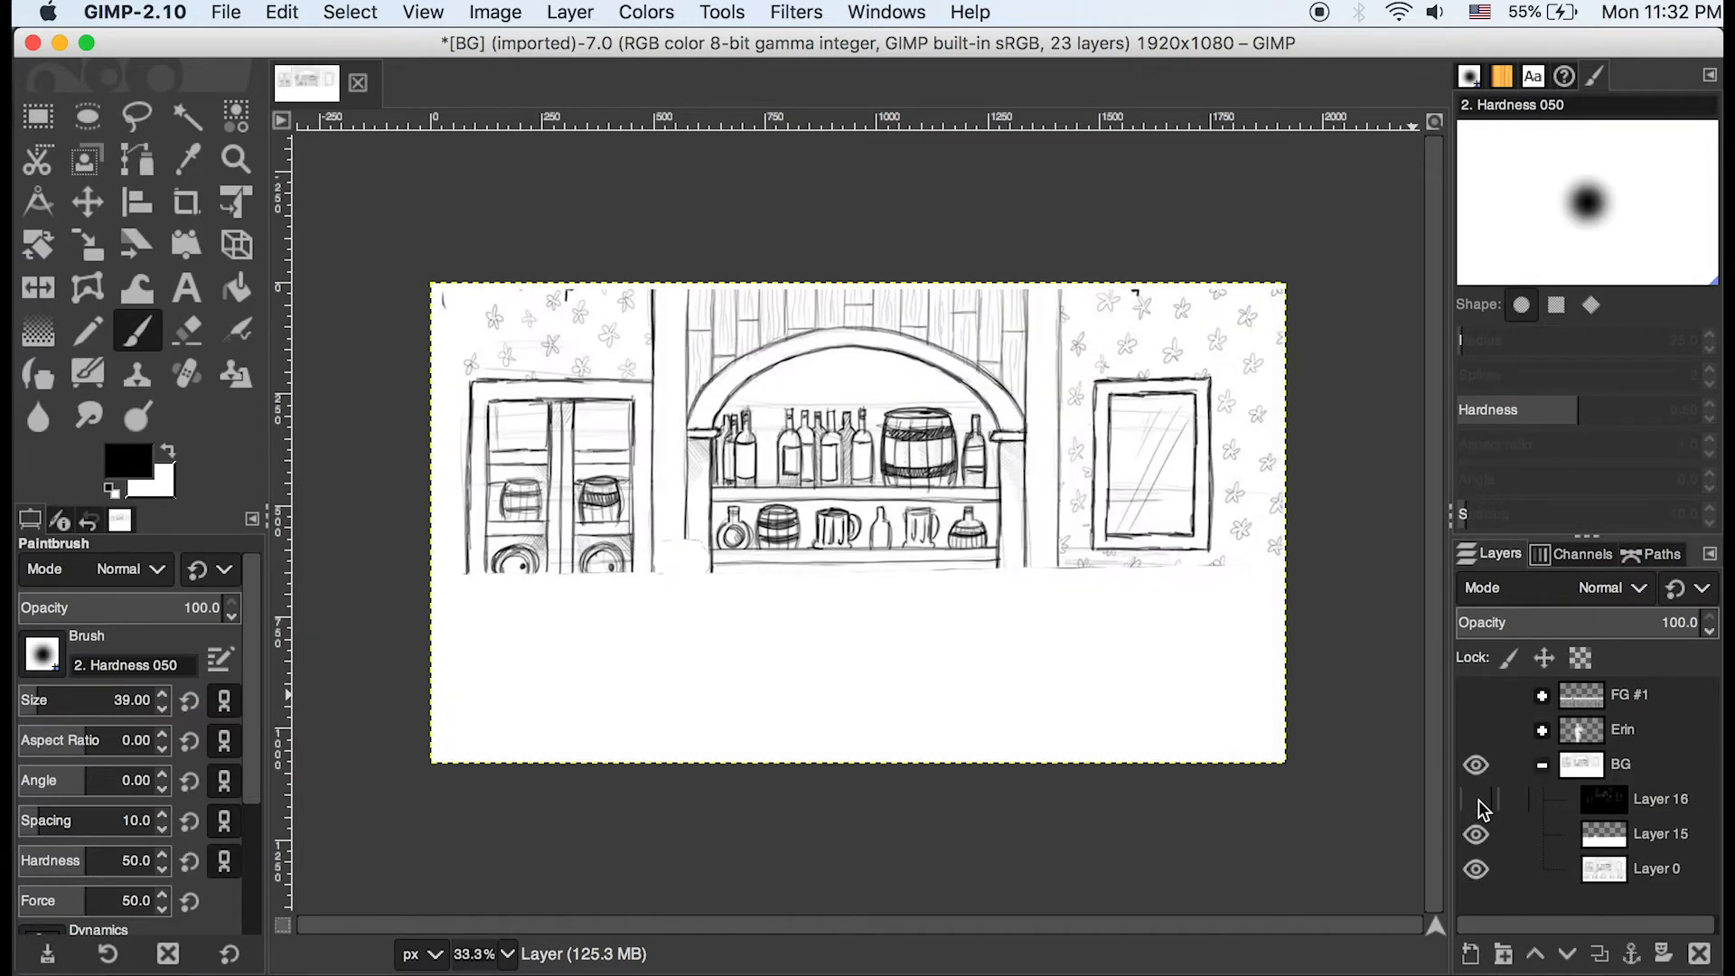
pyautogui.click(1476, 799)
pyautogui.click(1476, 798)
pyautogui.click(1476, 798)
pyautogui.click(1476, 799)
pyautogui.click(1476, 798)
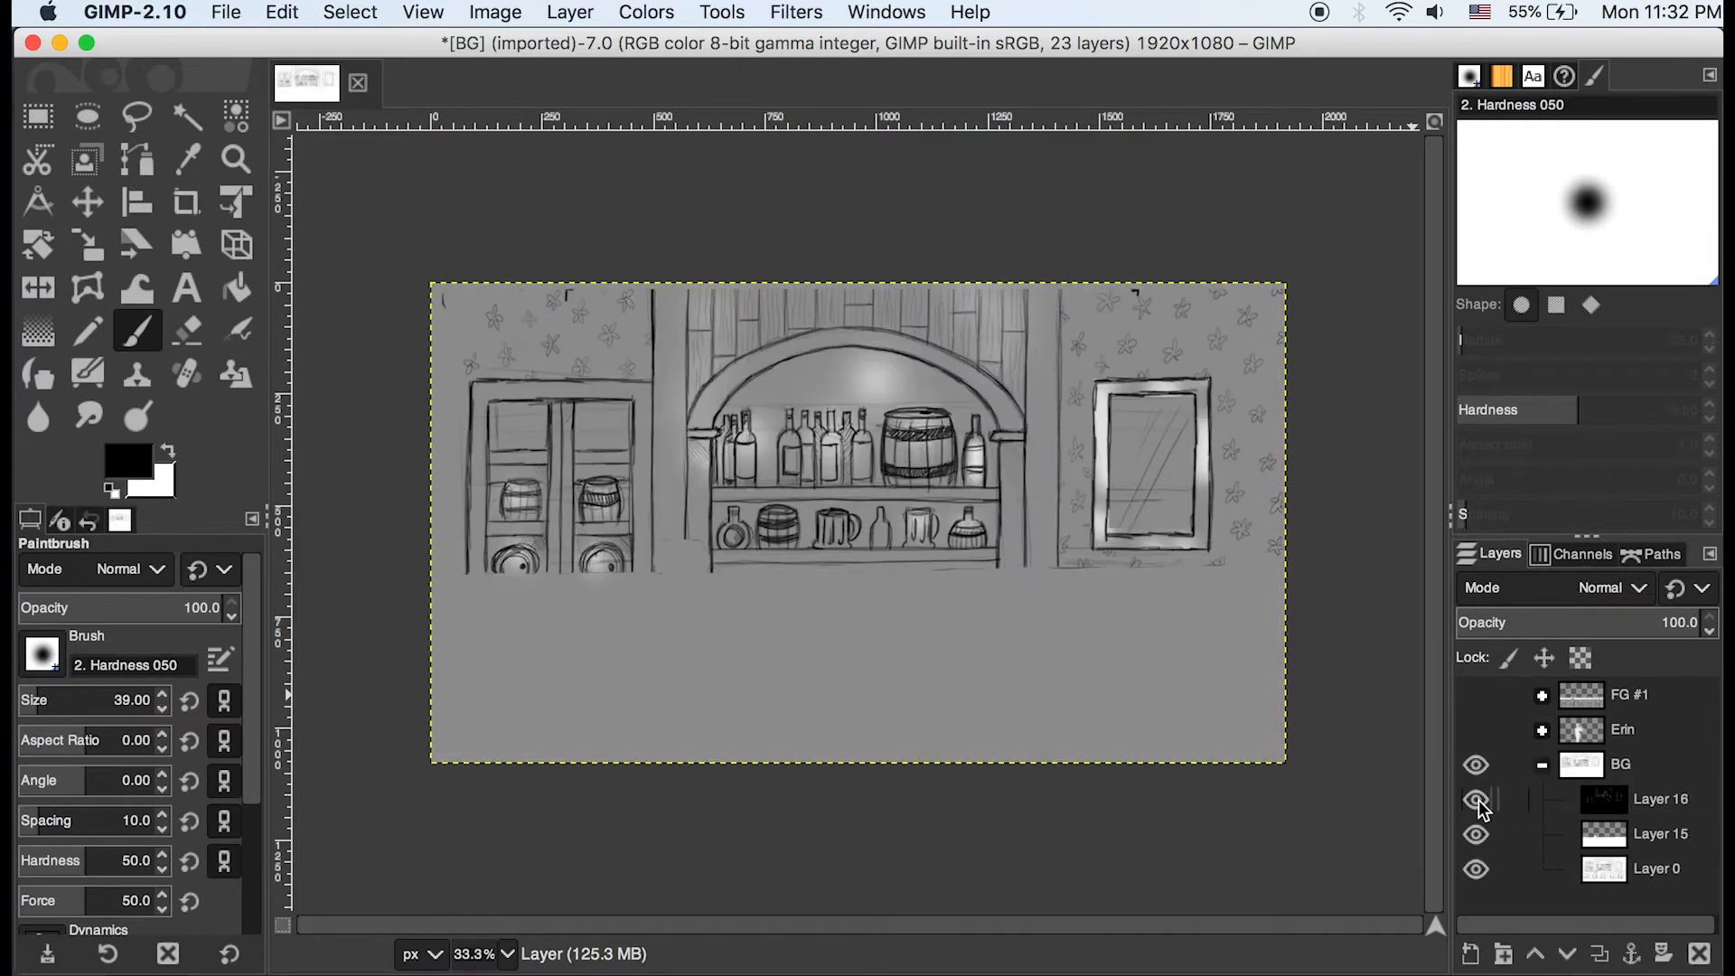
pyautogui.click(1476, 799)
# Check Layer 15, restore Layer 16, collapse the BG group, and show the bartender's and FG #1 groups again
pyautogui.click(1476, 833)
pyautogui.click(1476, 834)
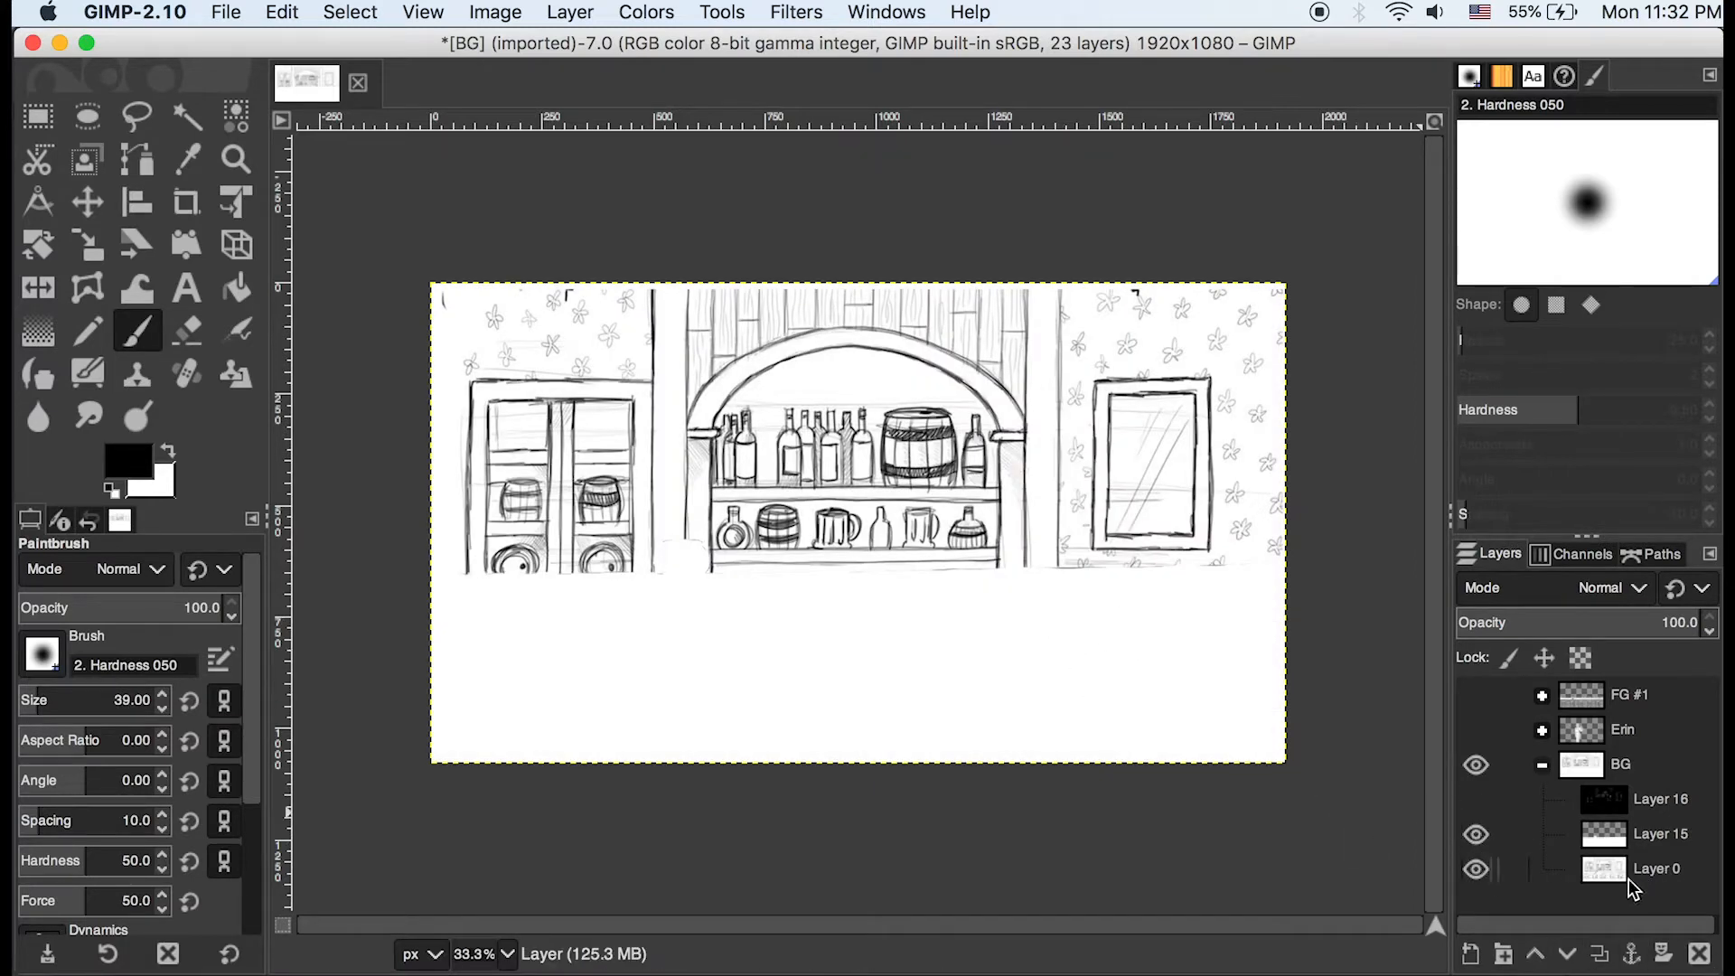
pyautogui.click(1478, 799)
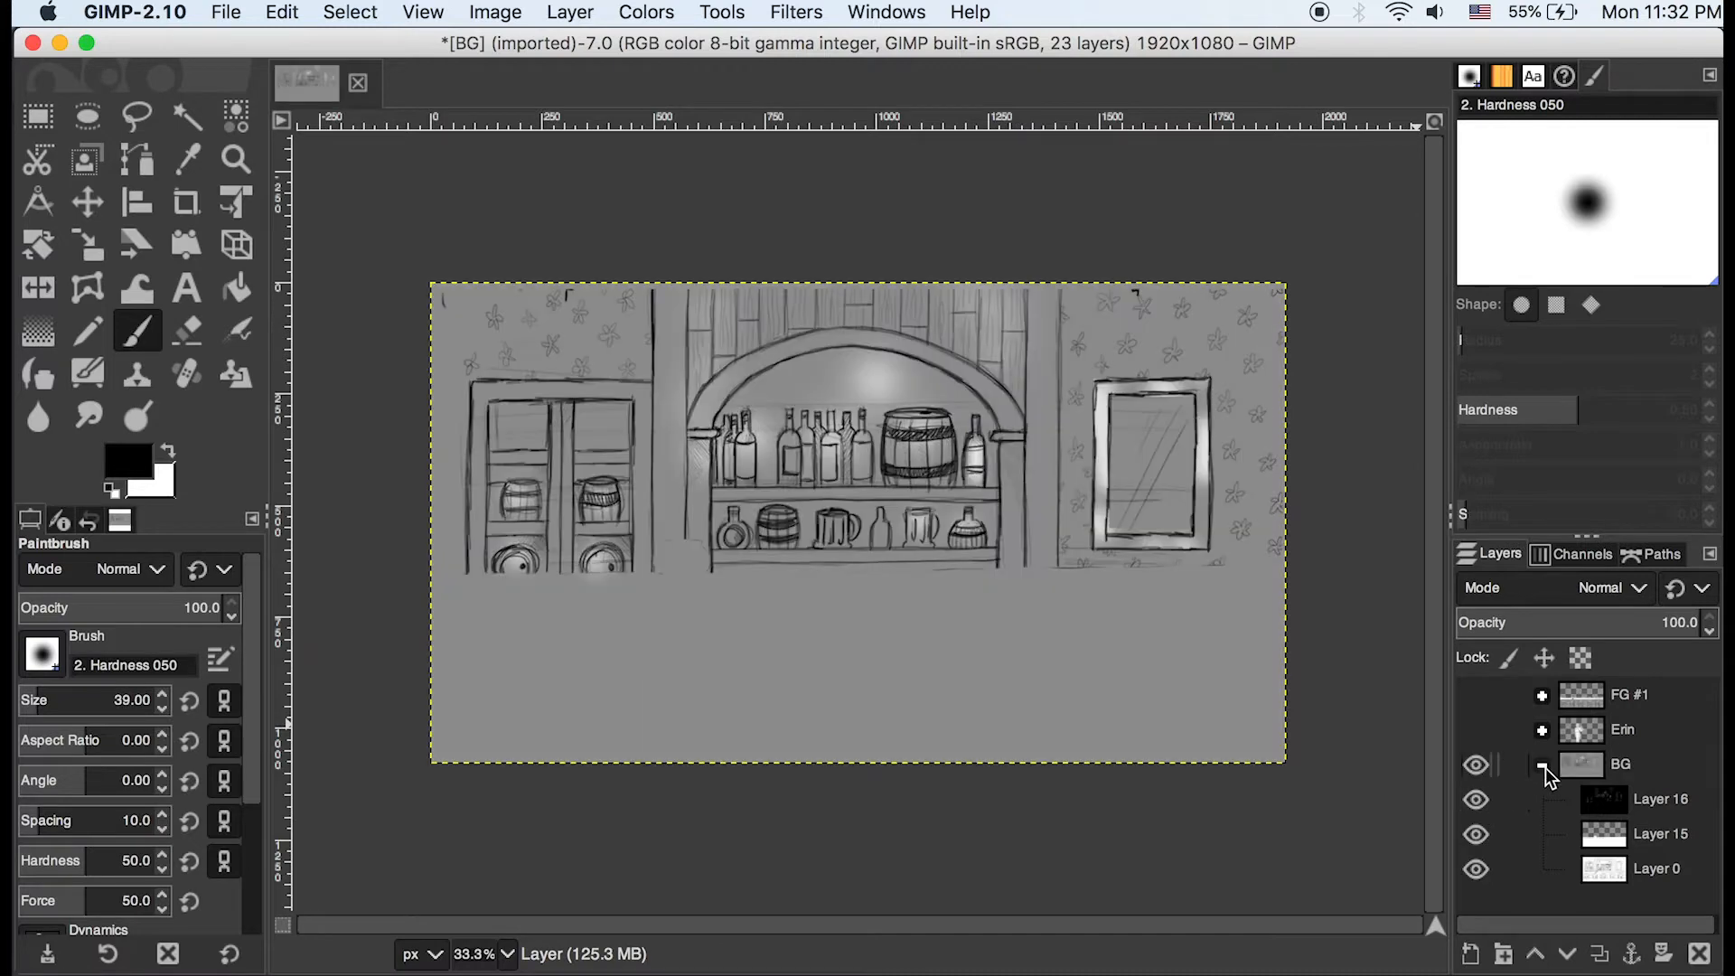
pyautogui.click(1542, 765)
pyautogui.click(1476, 728)
pyautogui.click(1478, 698)
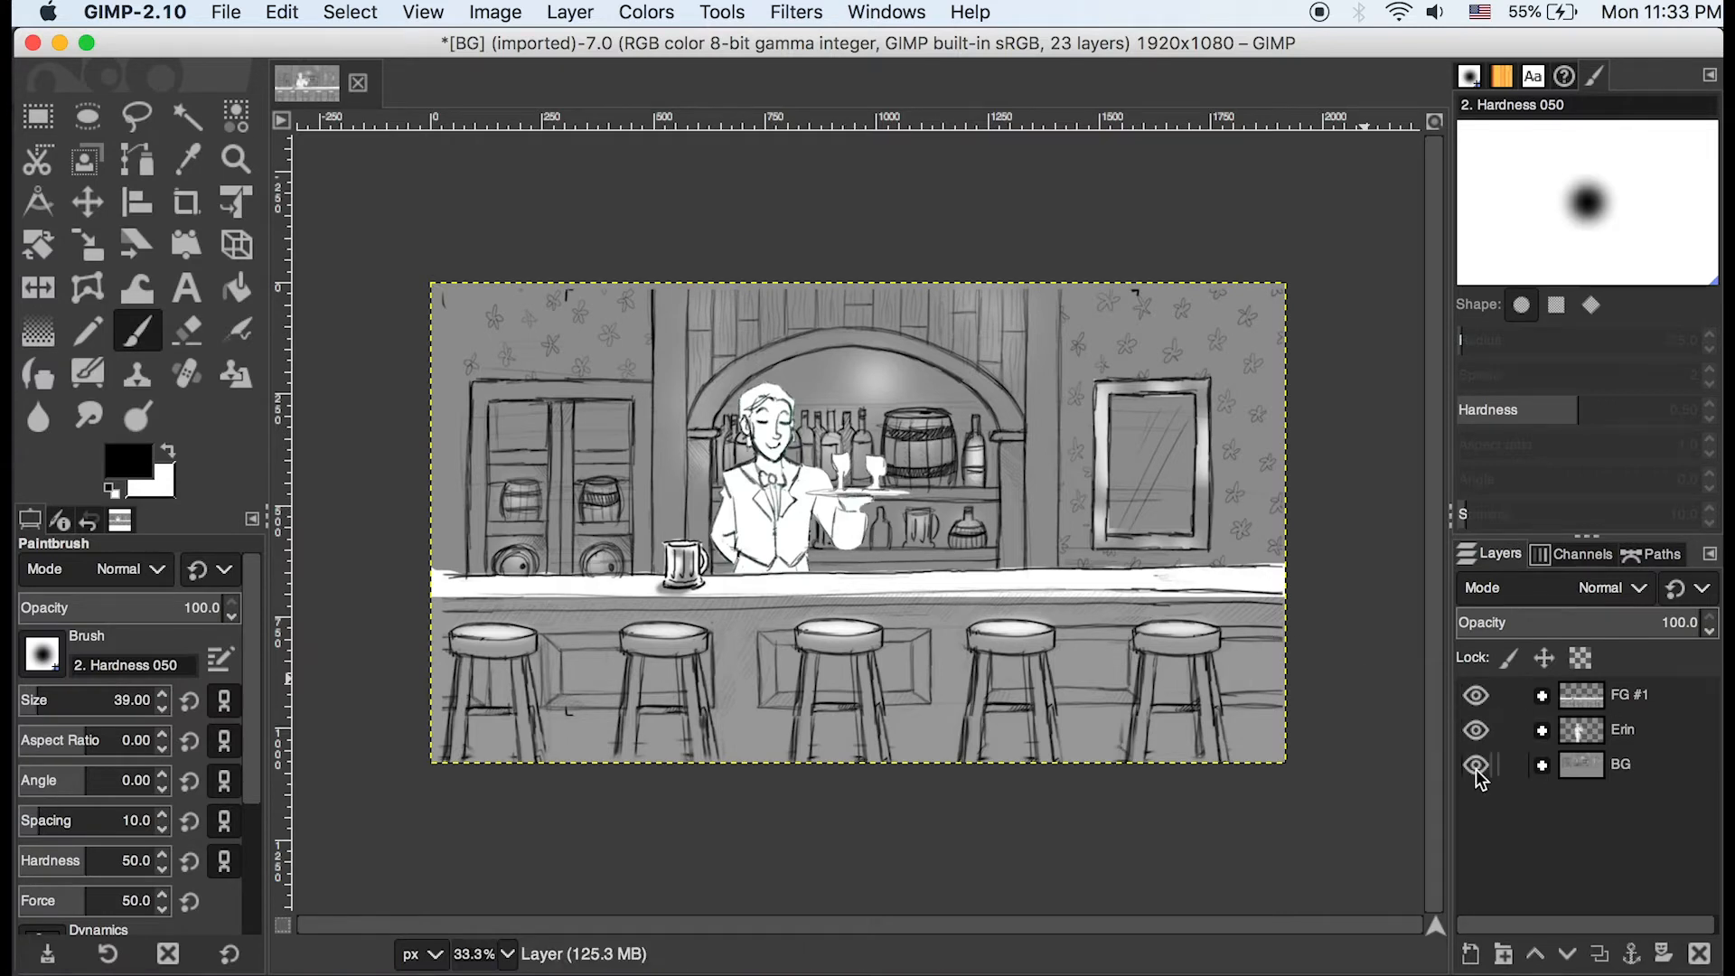
# Switch to iMovie, play the bar animation from the start of the timeline and return the playhead to the beginning
pyautogui.press('super+Tab')
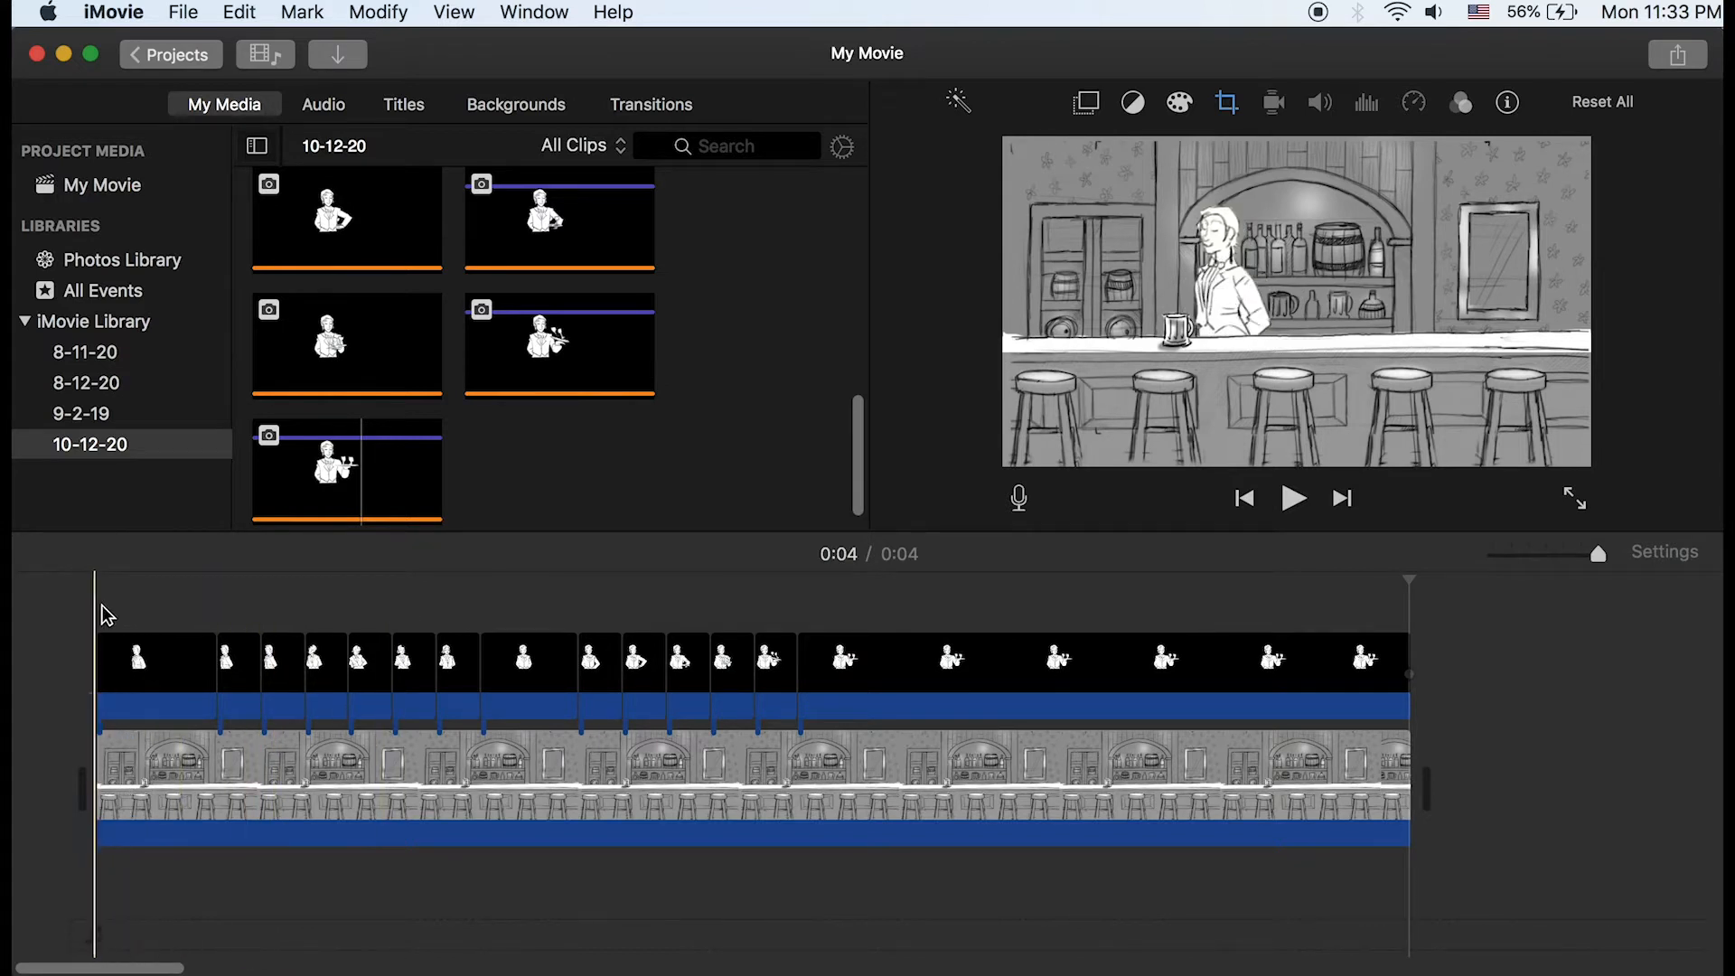
pyautogui.click(98, 610)
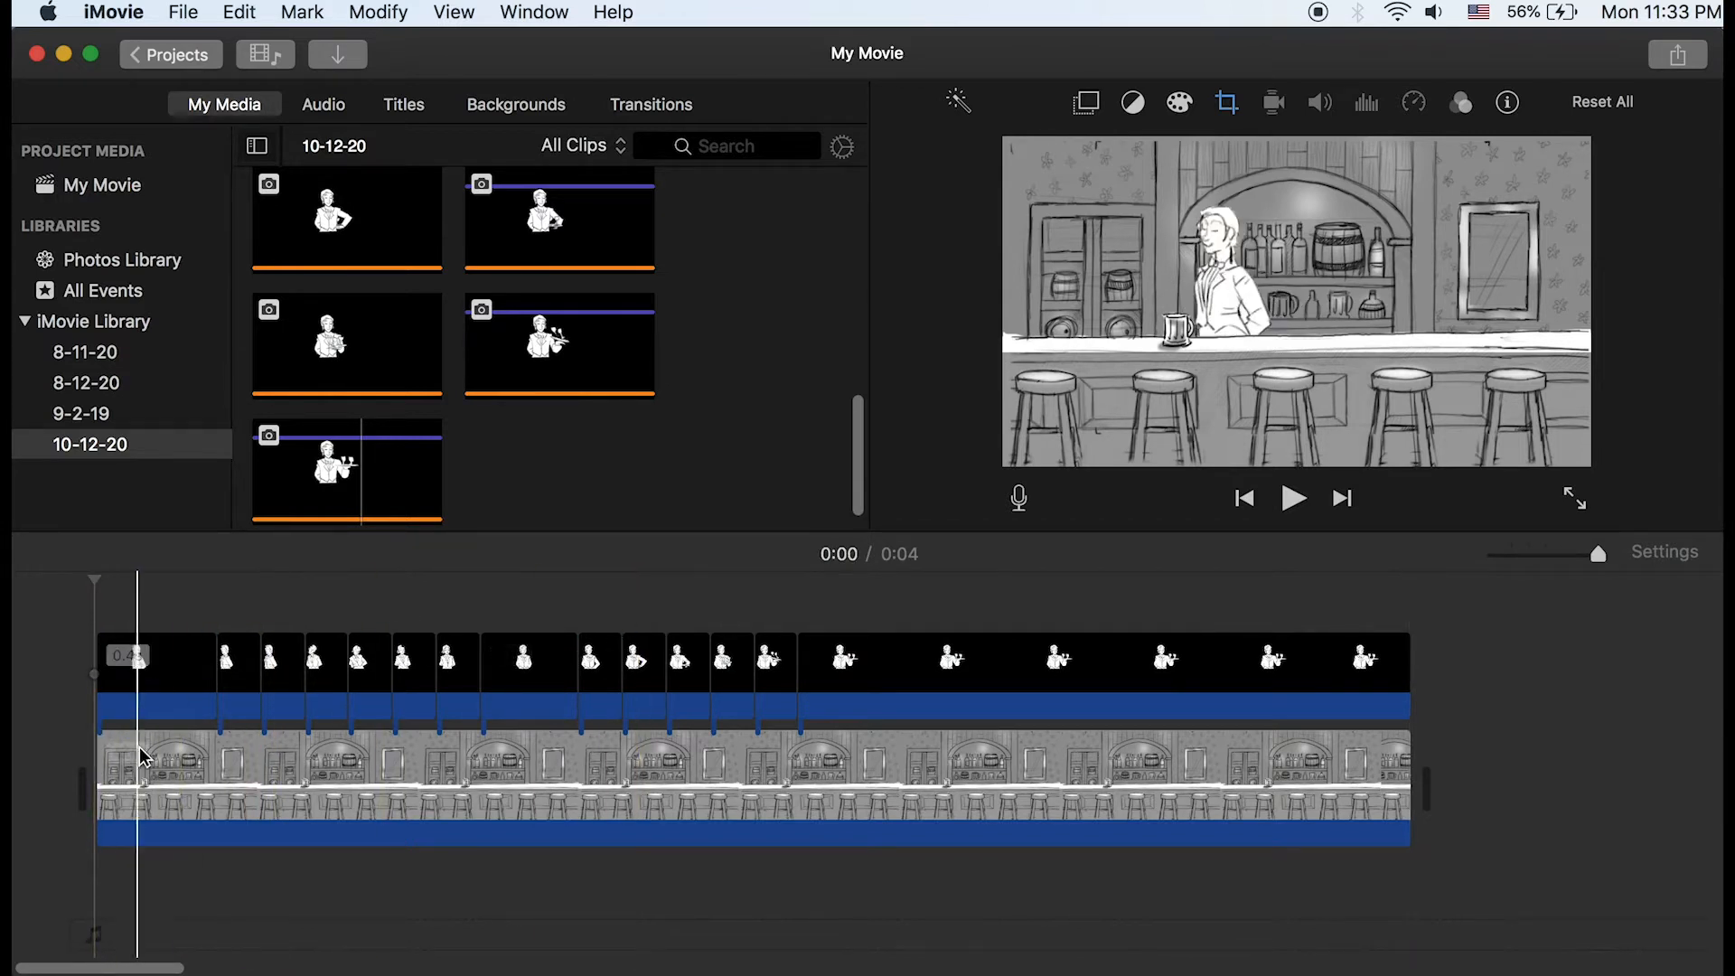
pyautogui.click(1294, 504)
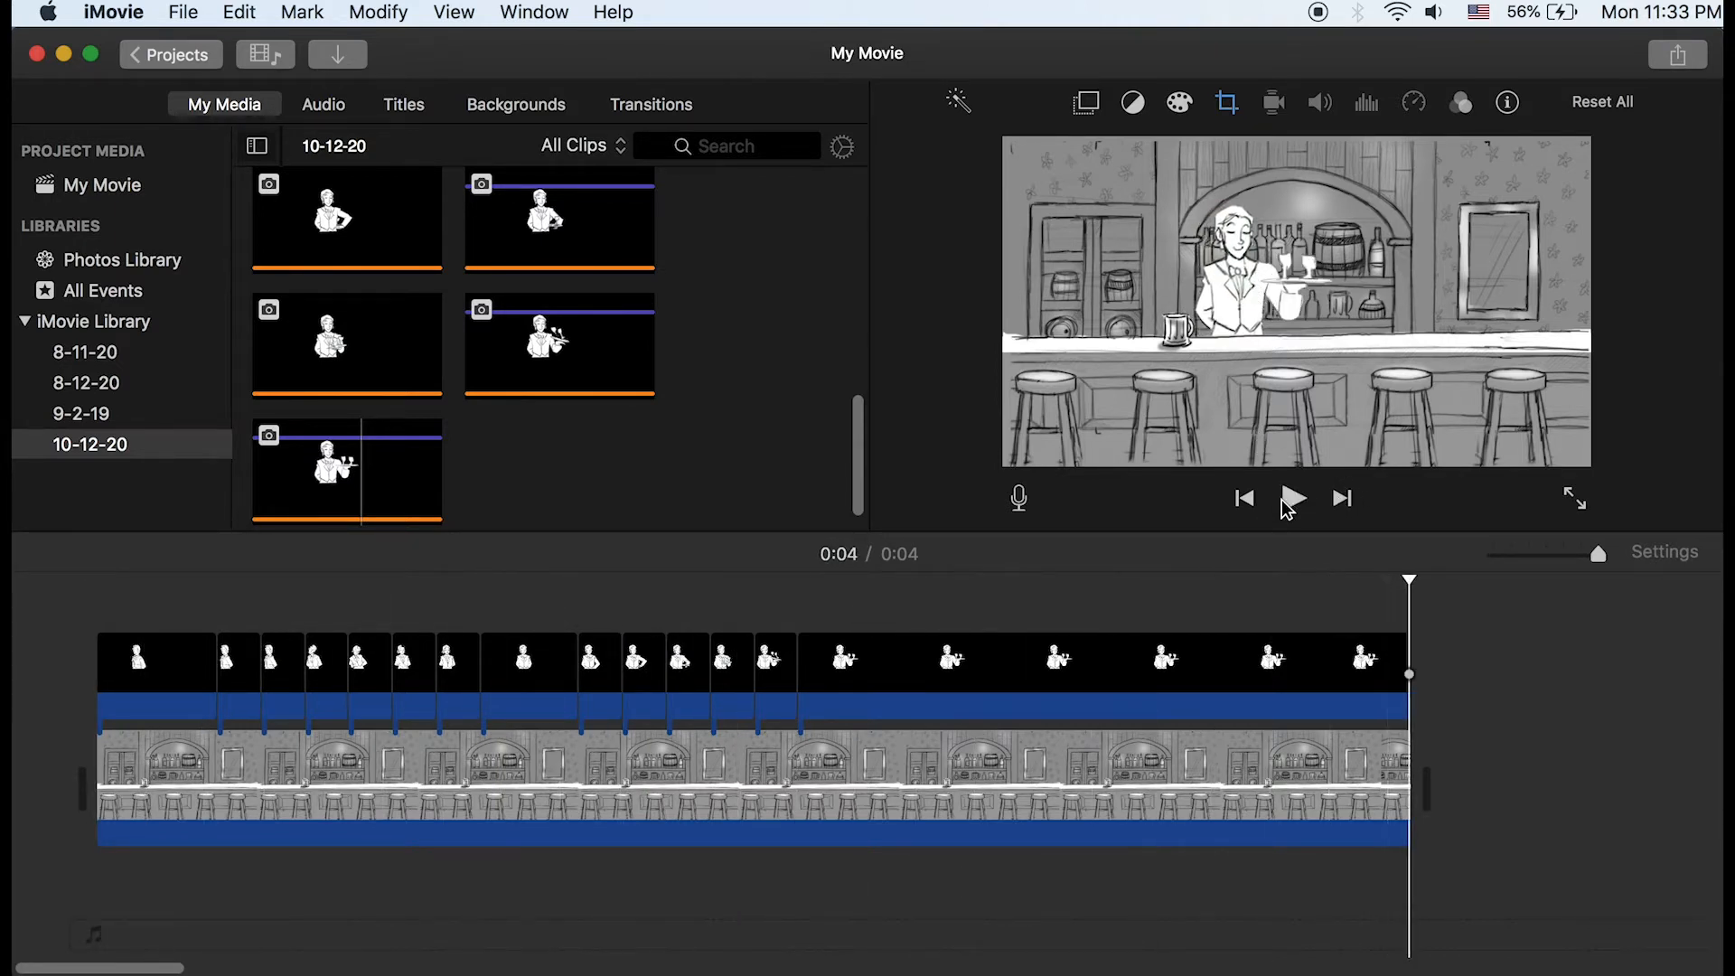
pyautogui.click(105, 623)
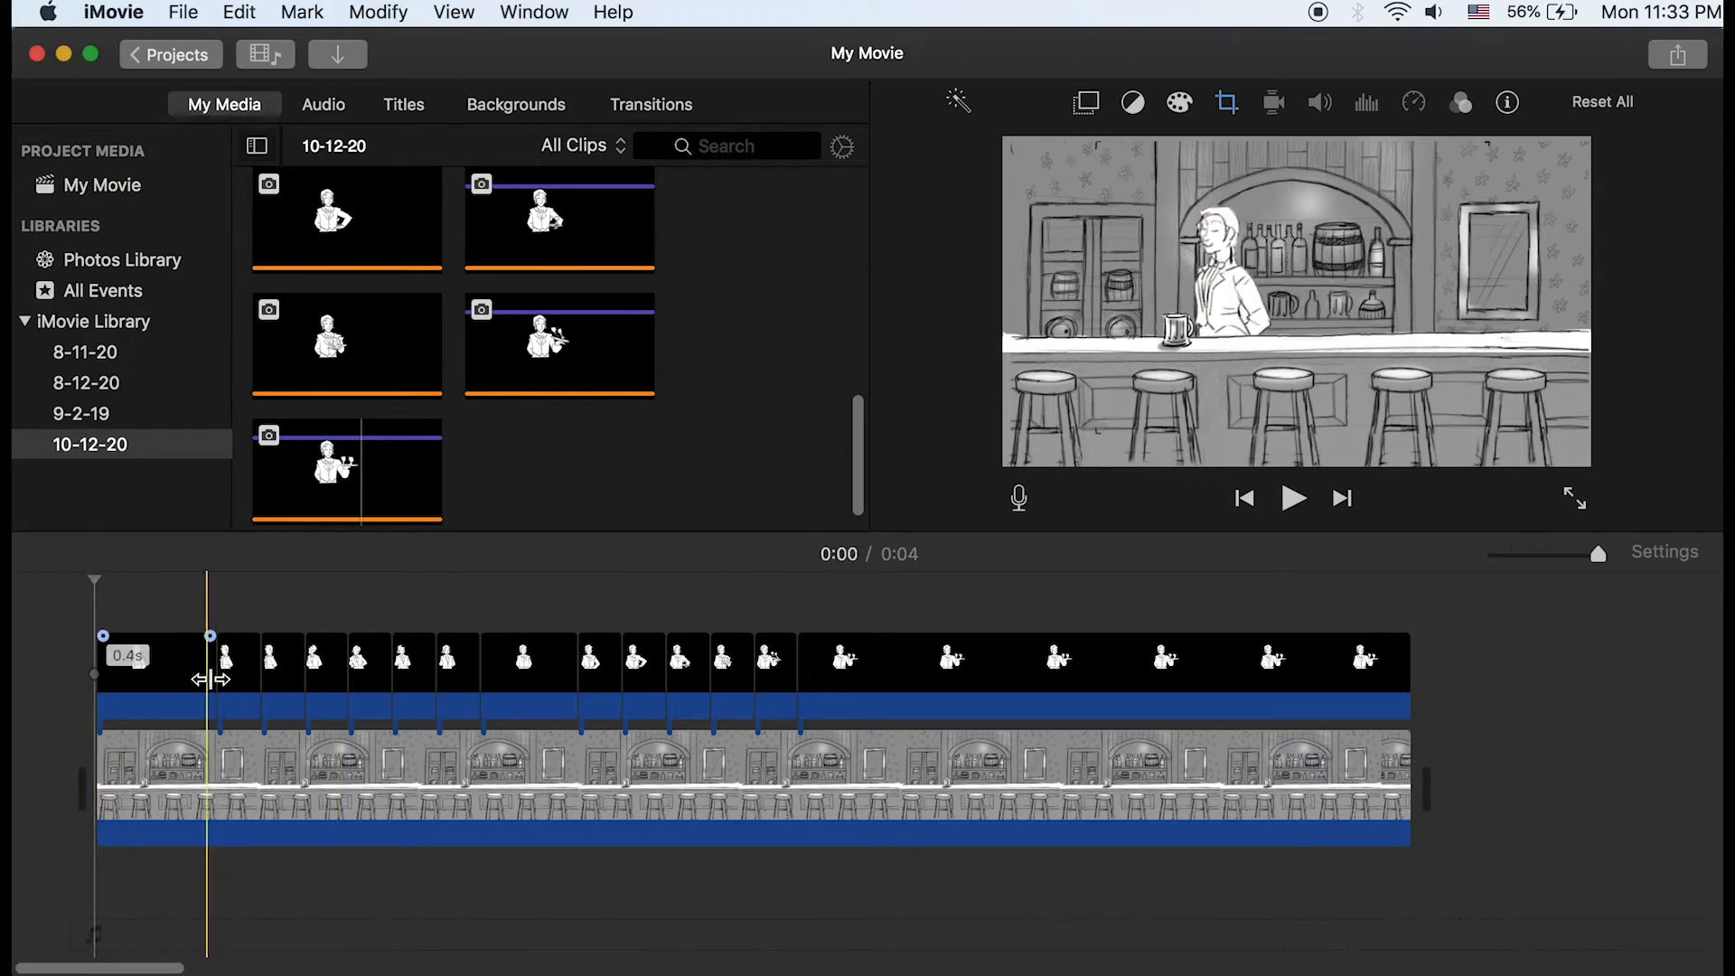
# Try overlaying the empty bar background image above the main track, undo the overlay and delete the extra background clip
pyautogui.moveTo(859, 470); pyautogui.dragTo(849, 217)
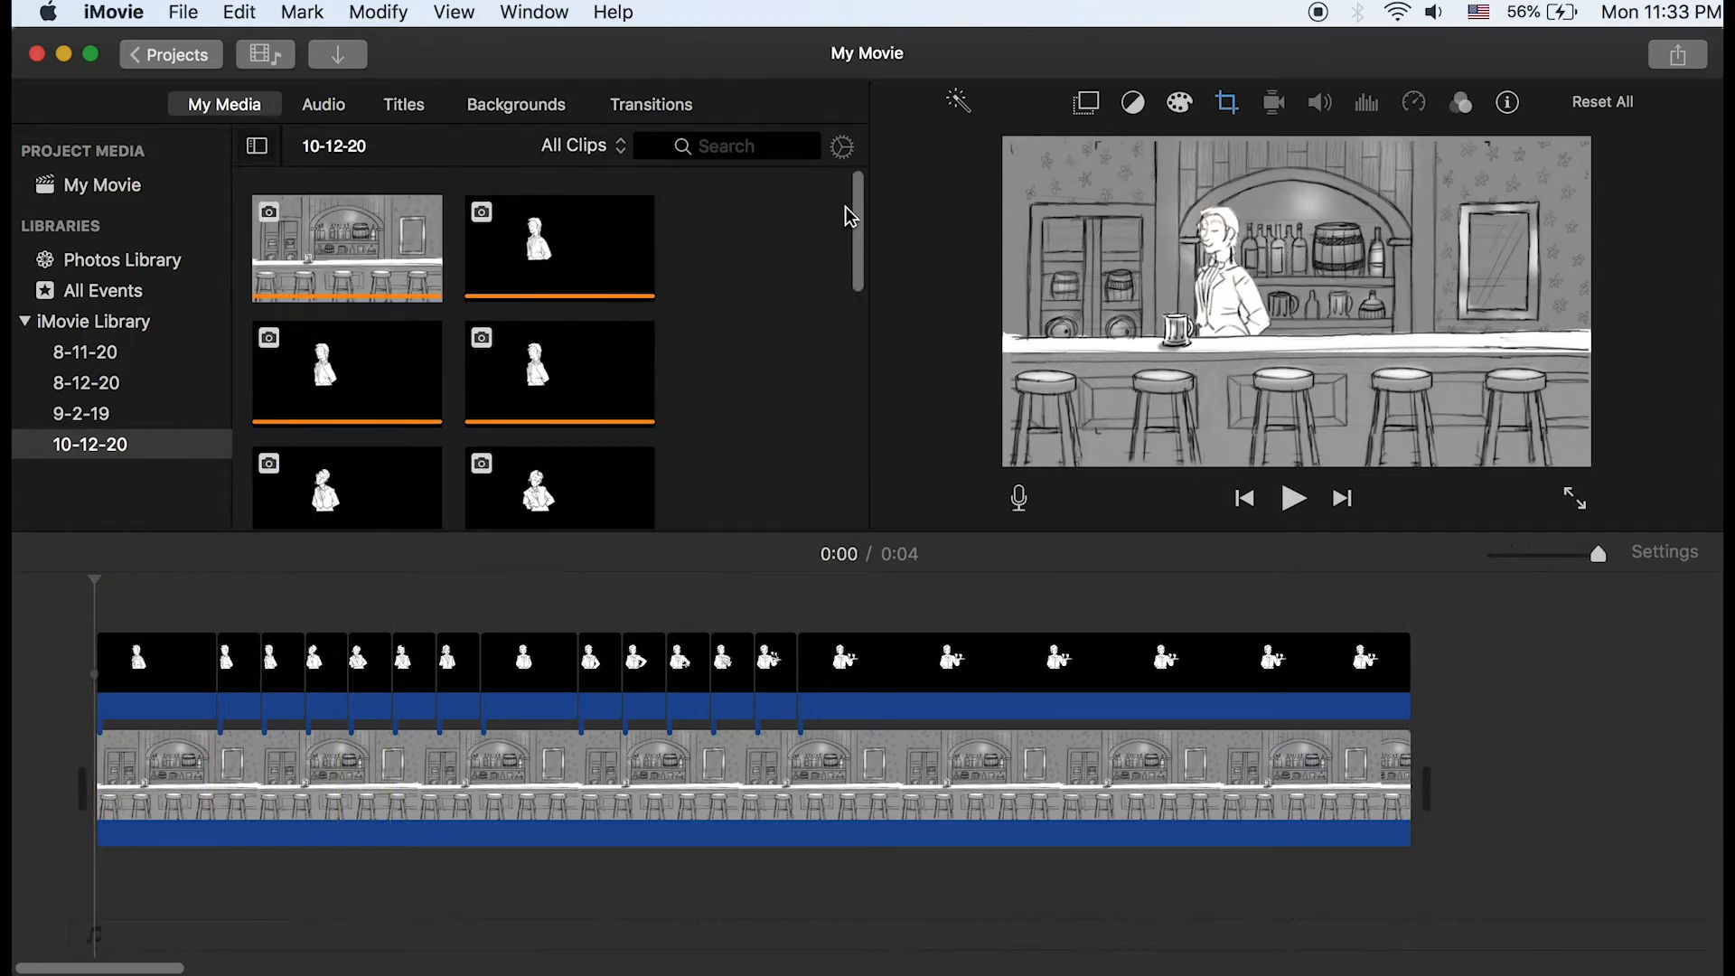
pyautogui.moveTo(350, 257); pyautogui.dragTo(1383, 673)
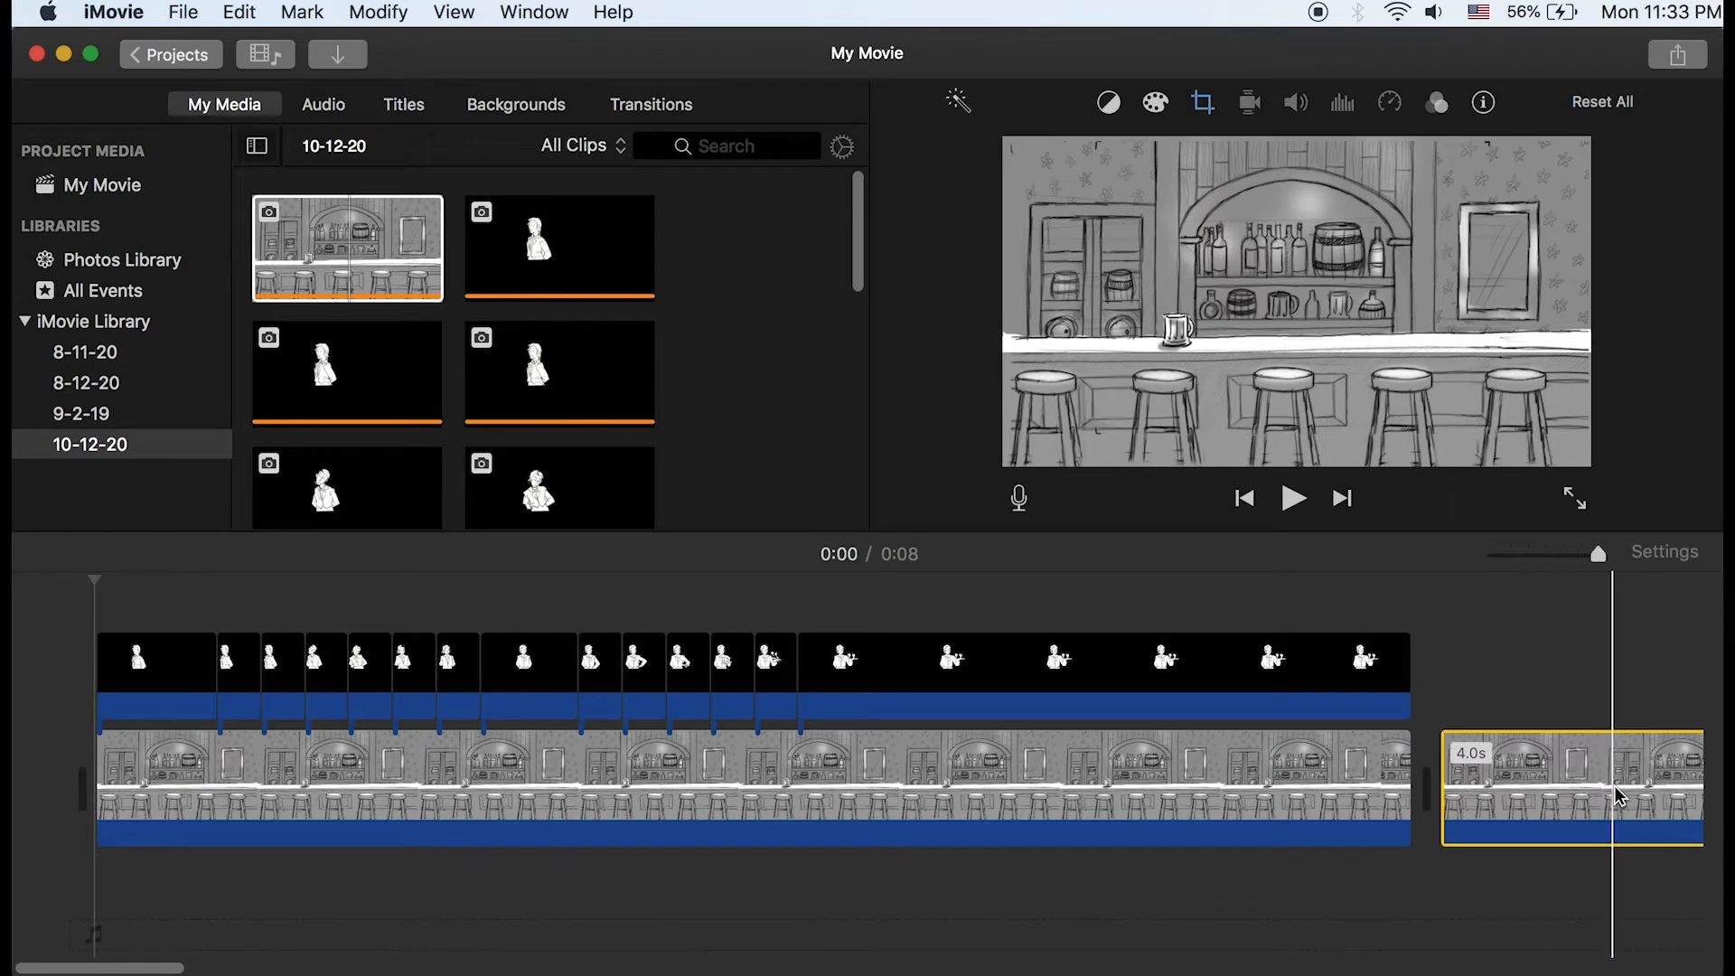
pyautogui.moveTo(1595, 784); pyautogui.dragTo(205, 613)
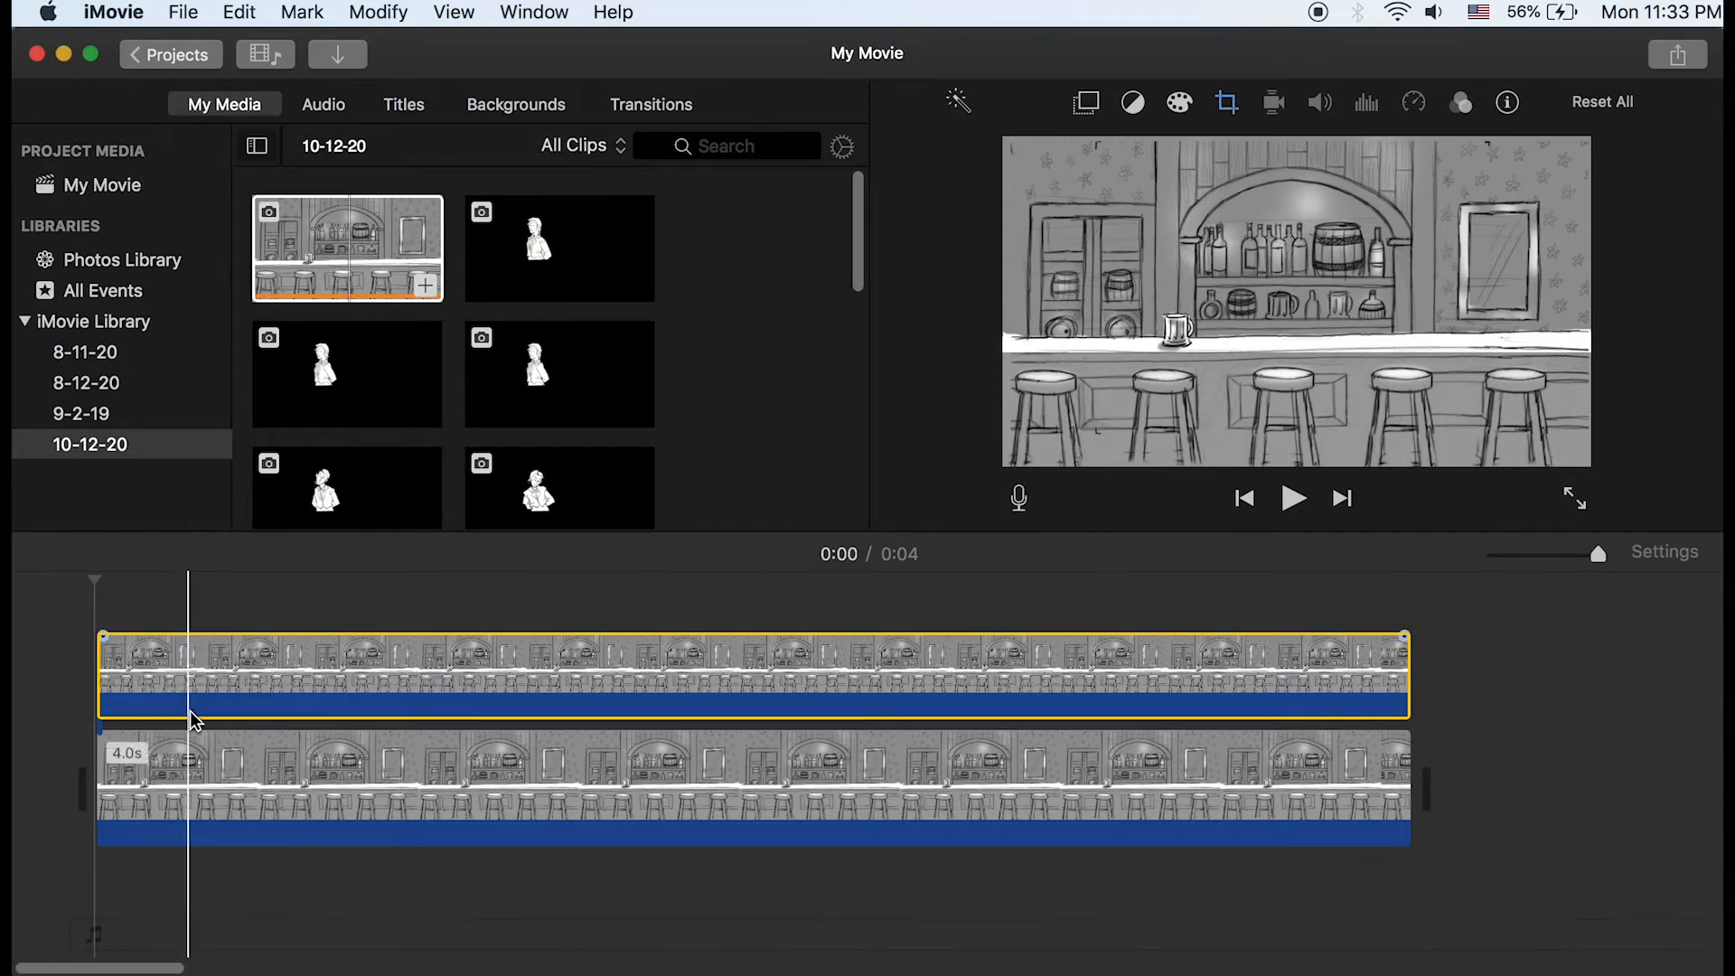
pyautogui.press('super+z')
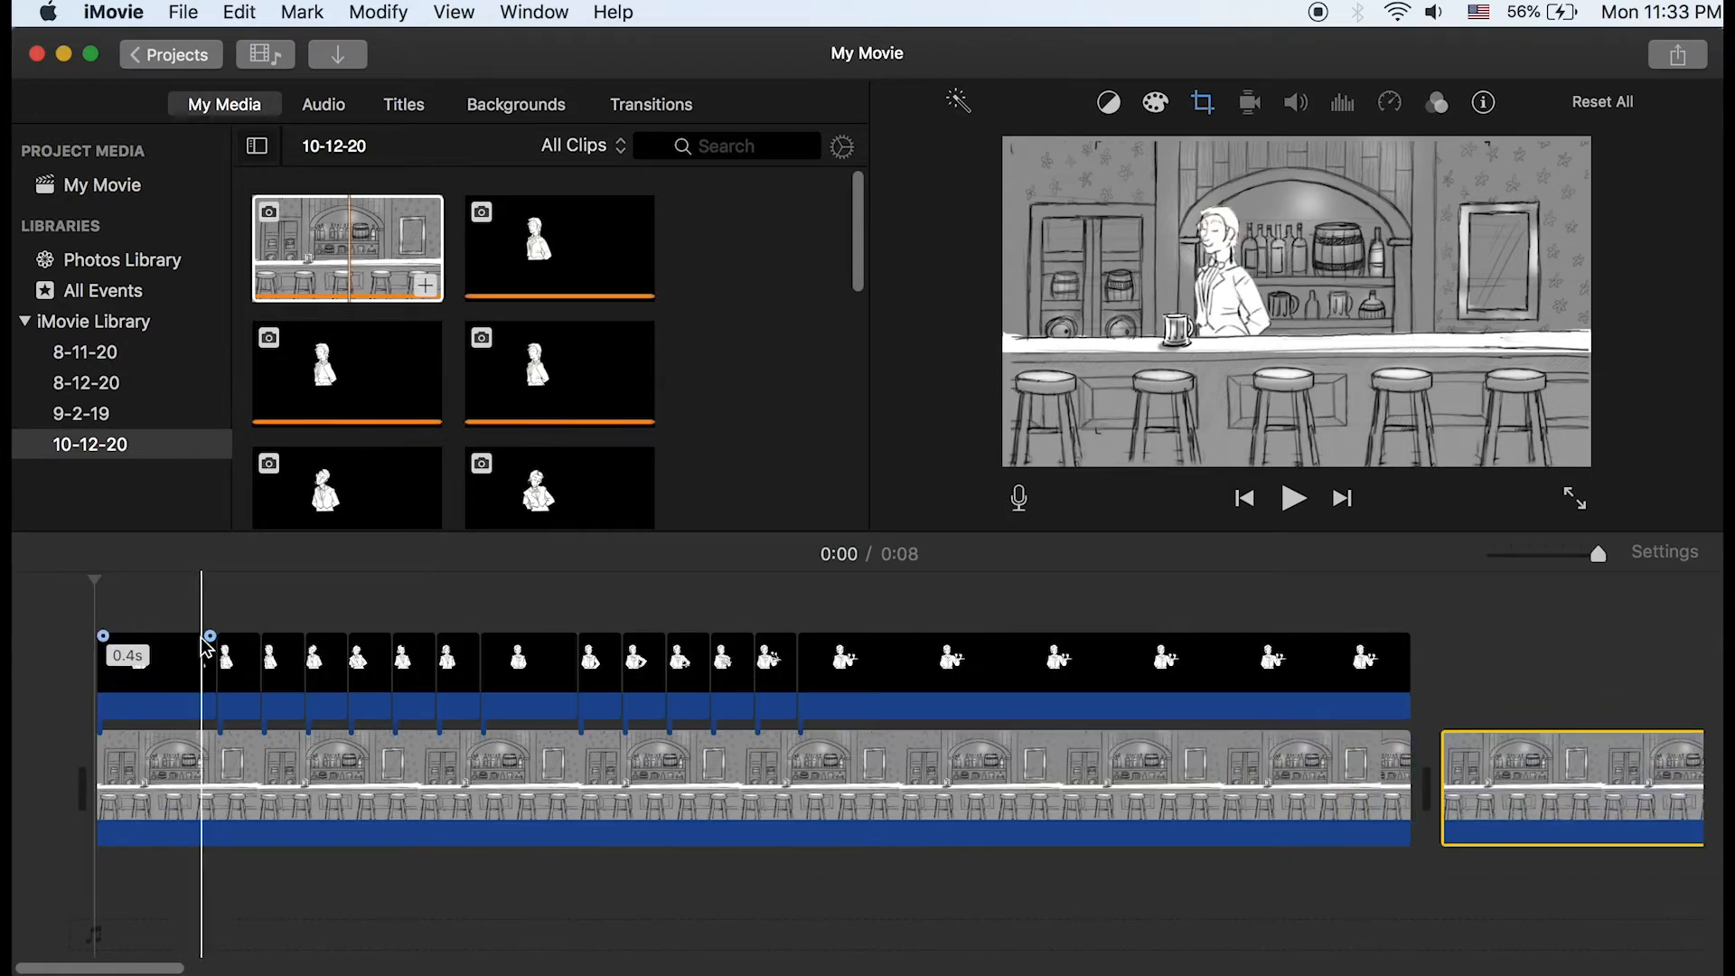
pyautogui.press('Delete')
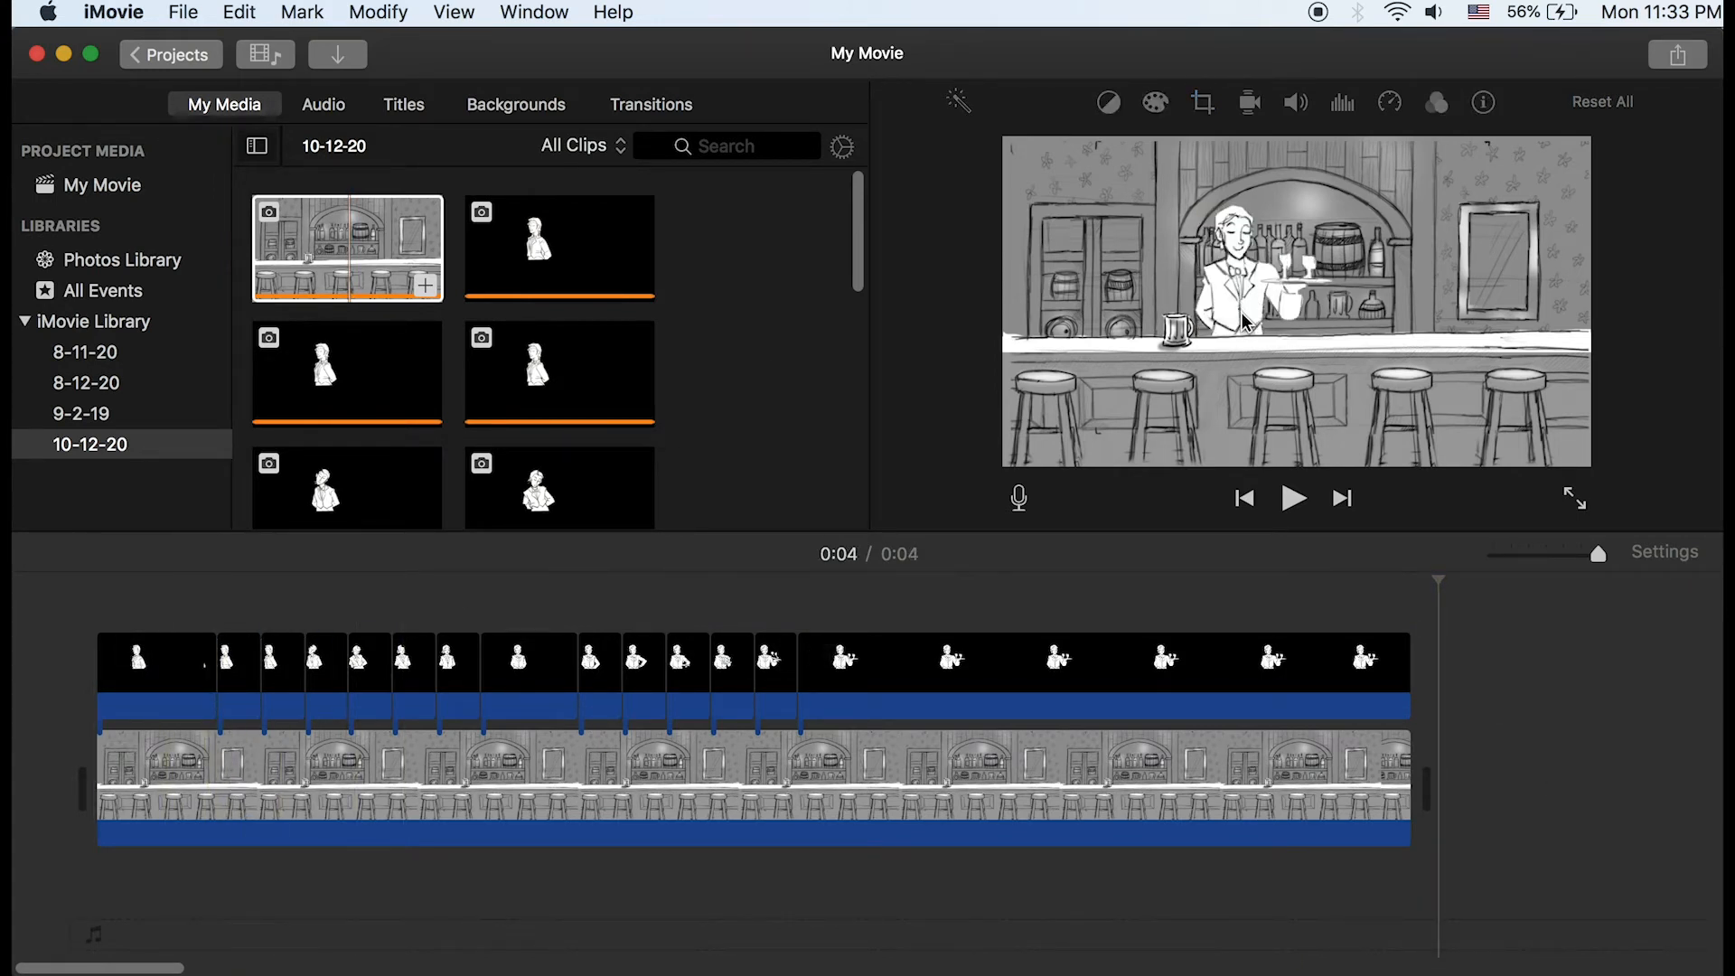
# Switch back to GIMP and toggle the FG #1 group's visibility to check how the counter covers the bartender
pyautogui.press('super+Tab')
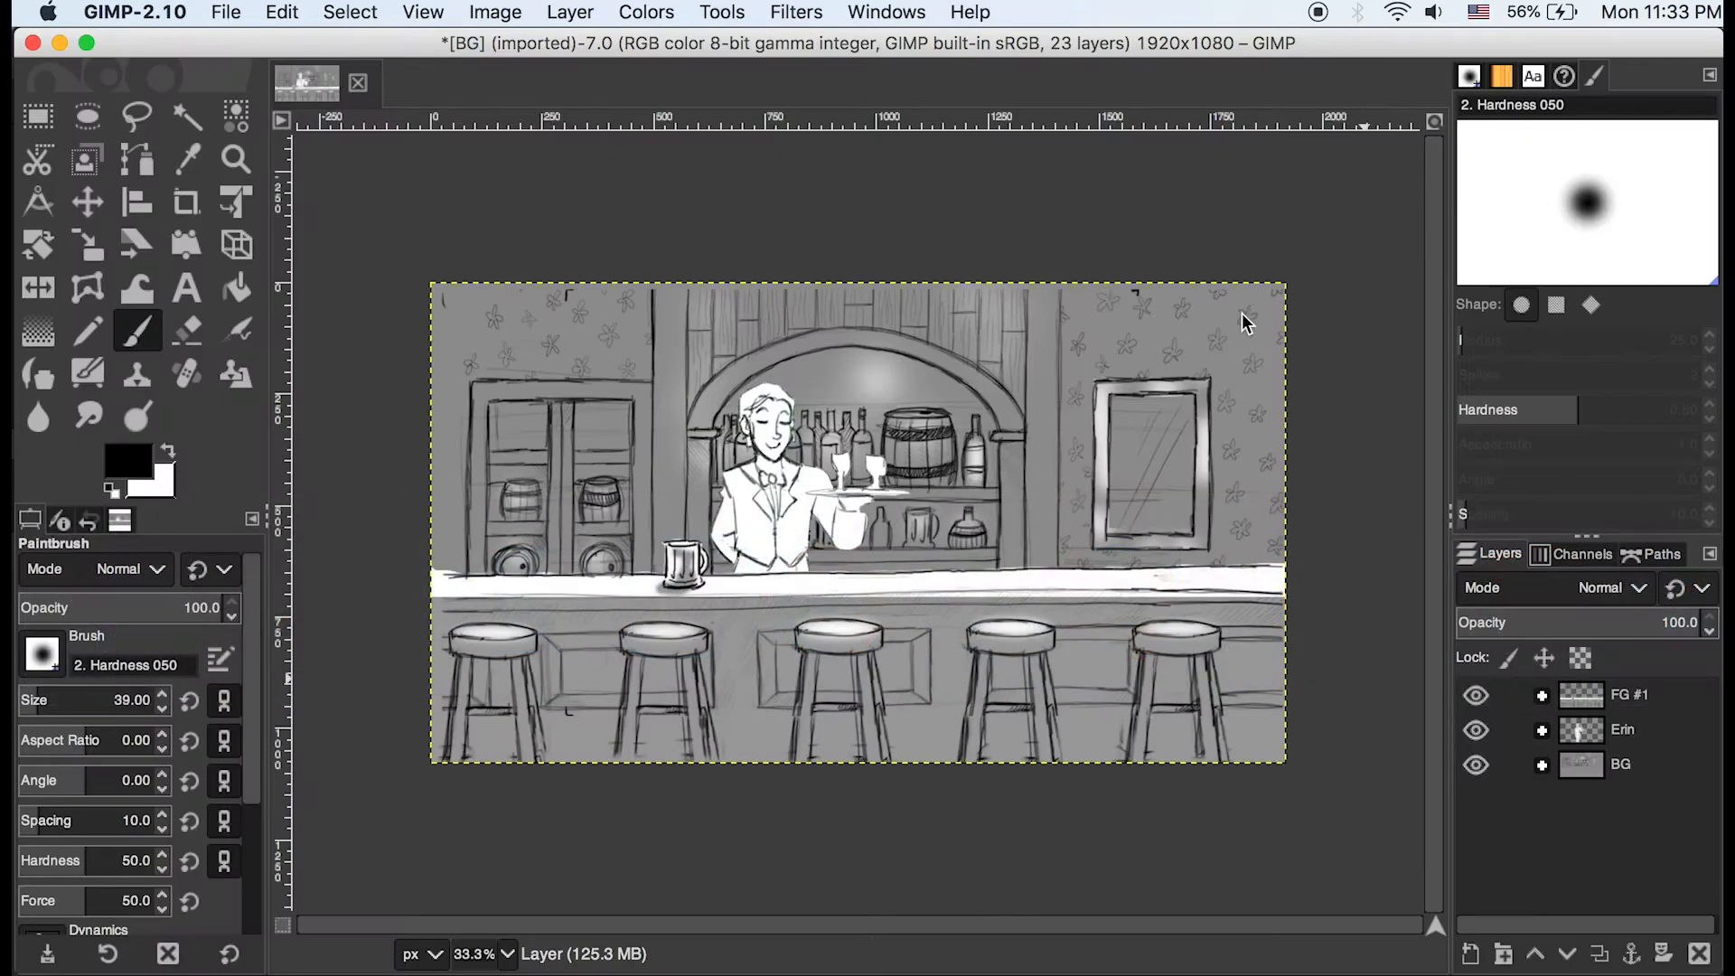
pyautogui.click(1478, 694)
pyautogui.click(1478, 694)
pyautogui.click(1478, 694)
pyautogui.click(1478, 694)
# Move the bartender's group above FG #1 in the layer stack, toggle its visibility and leave it hidden
pyautogui.click(1626, 730)
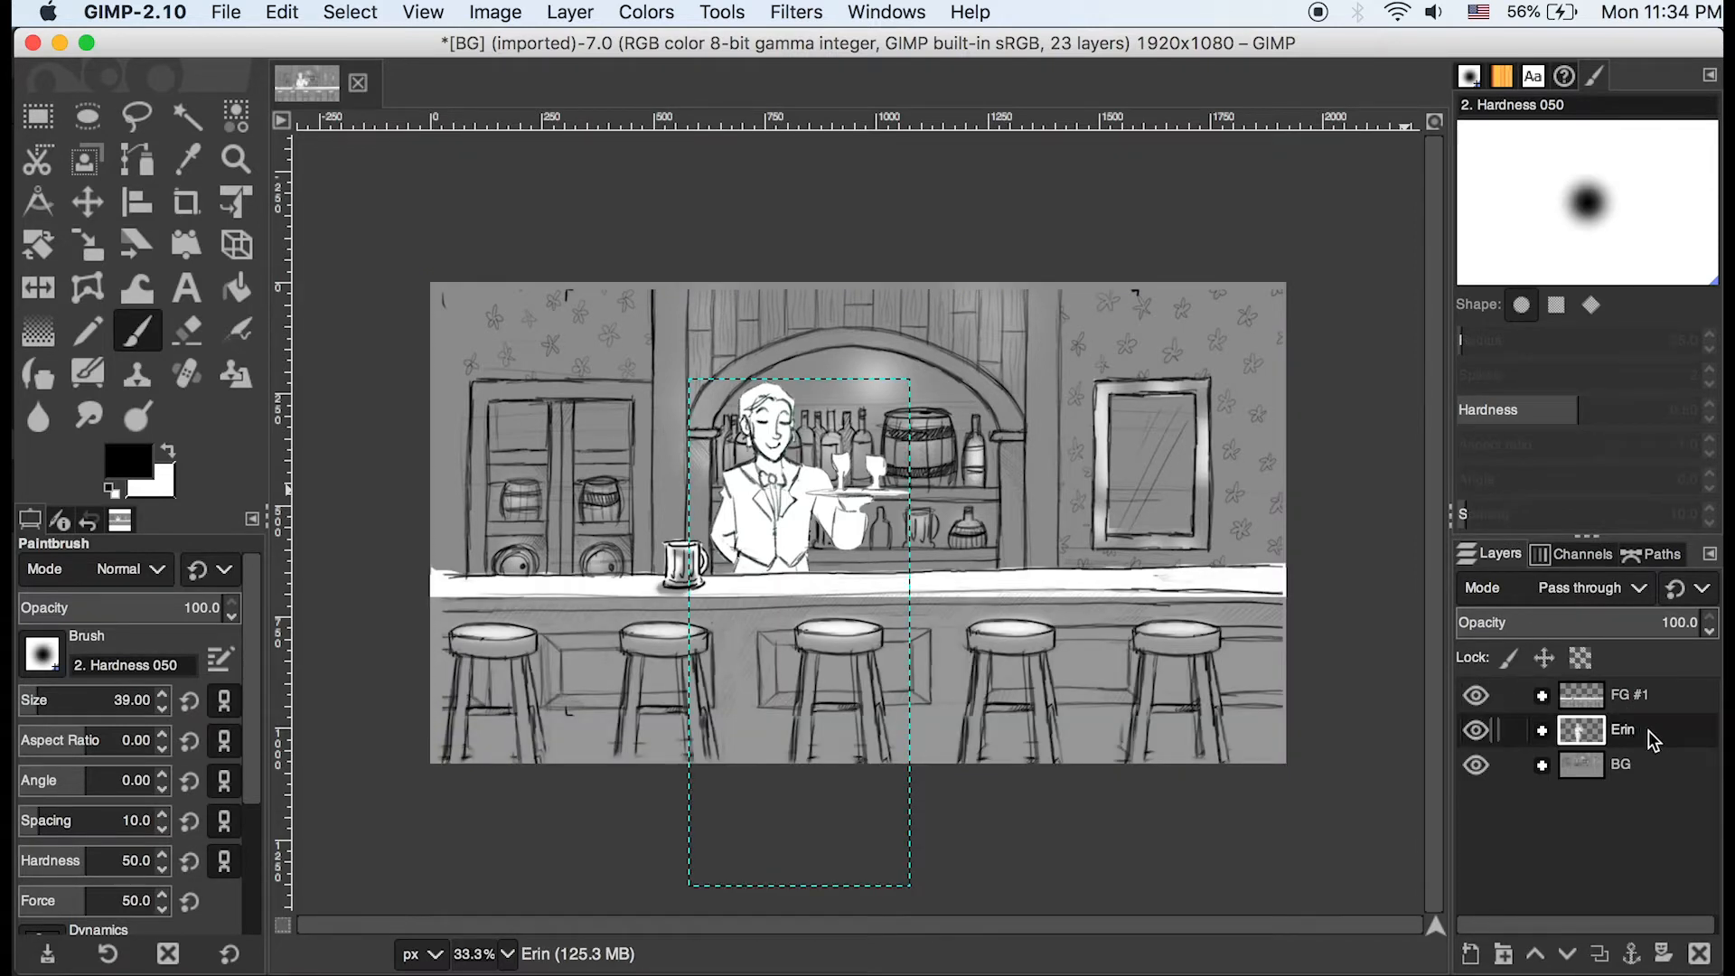
pyautogui.moveTo(1643, 732); pyautogui.dragTo(1634, 683)
pyautogui.click(1471, 696)
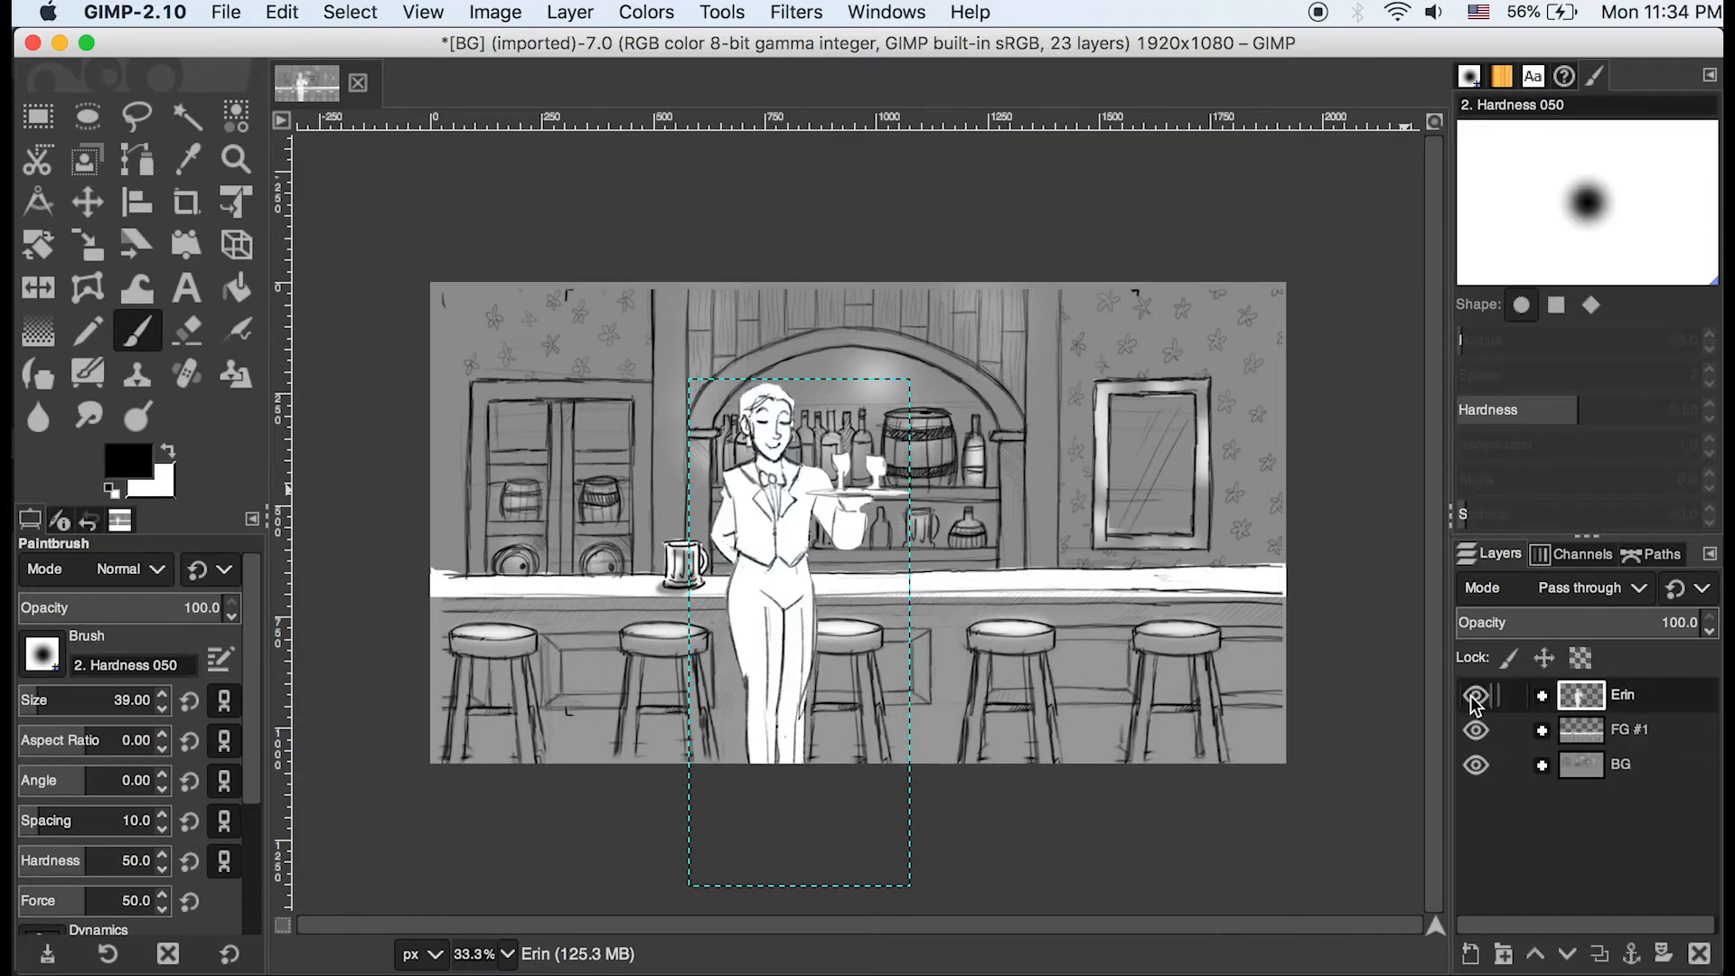
pyautogui.click(1471, 695)
pyautogui.click(1471, 695)
pyautogui.click(1470, 696)
# Select the FG #1 group, toggle FG #1 and BG in turn to compare them, and show the bartender's group again
pyautogui.click(1630, 732)
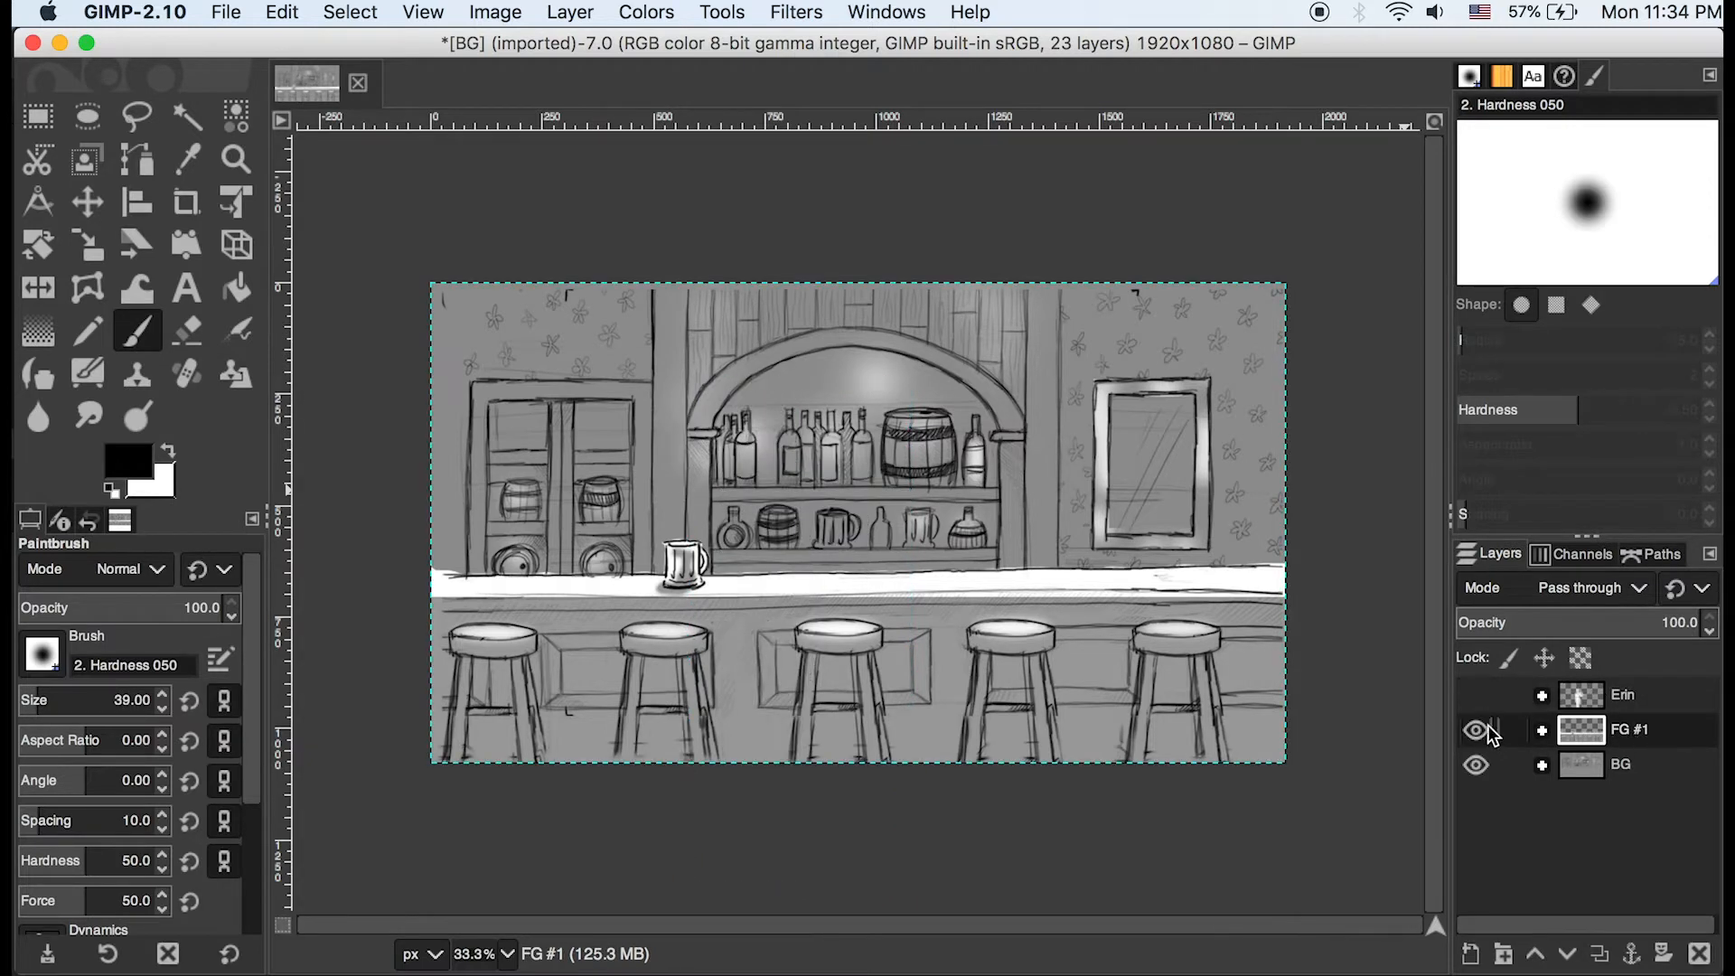
pyautogui.click(1475, 729)
pyautogui.click(1475, 729)
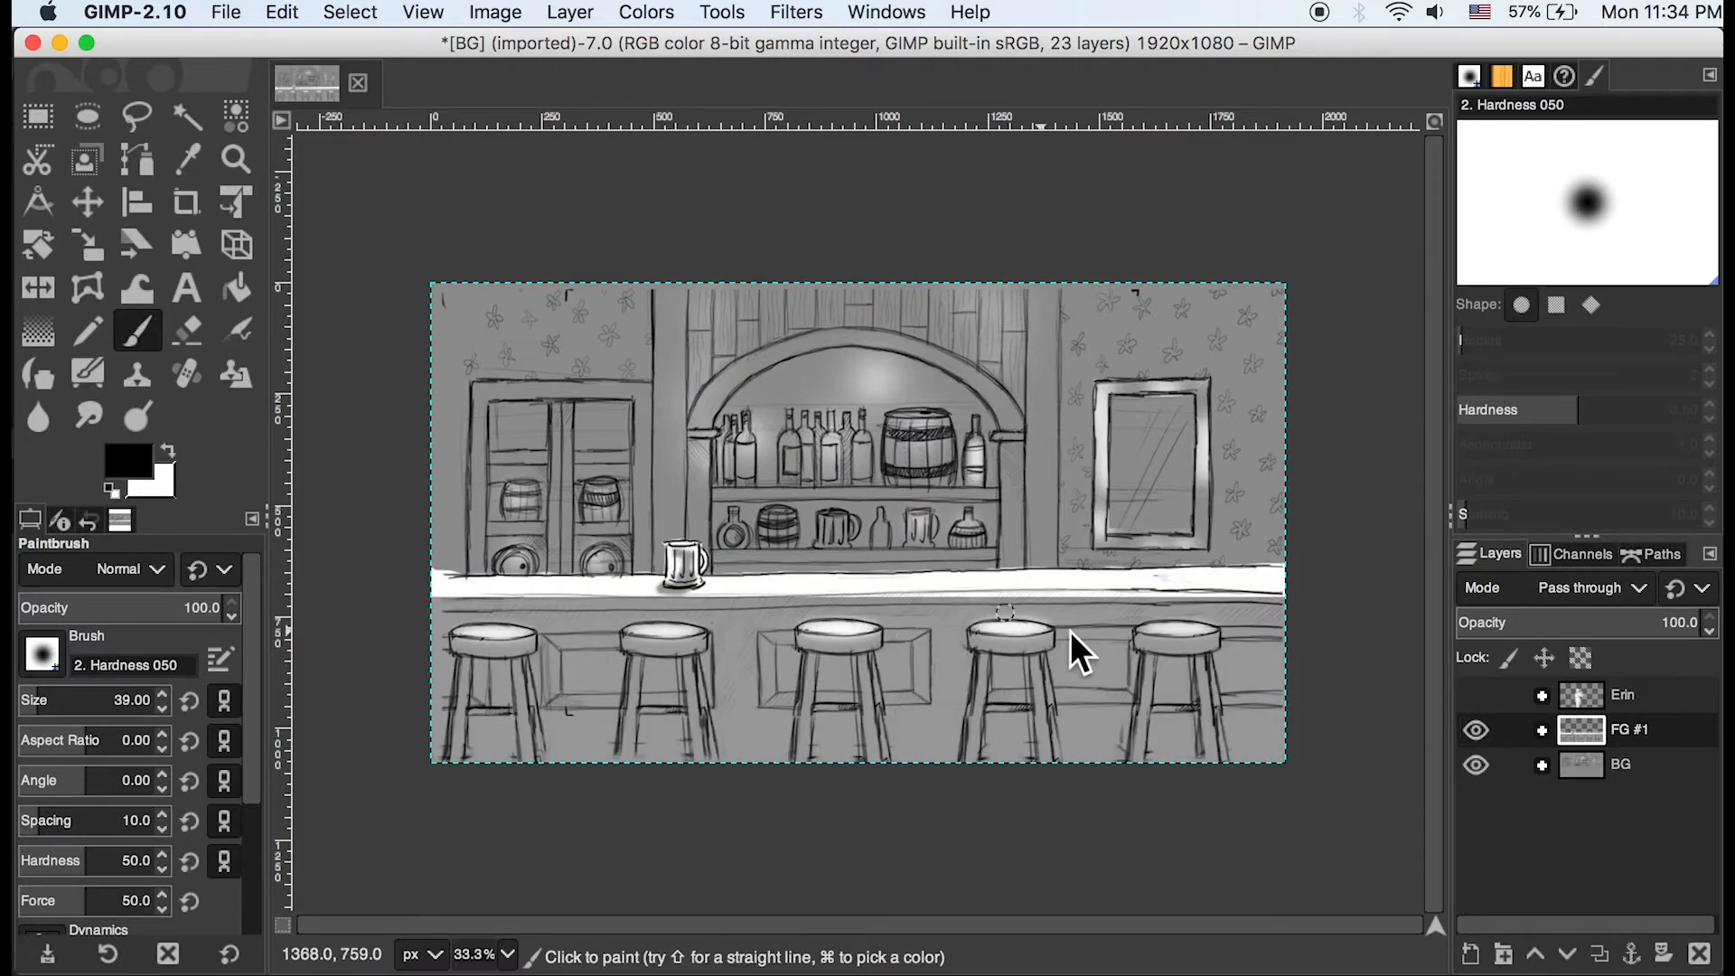
pyautogui.click(1476, 764)
pyautogui.click(1476, 764)
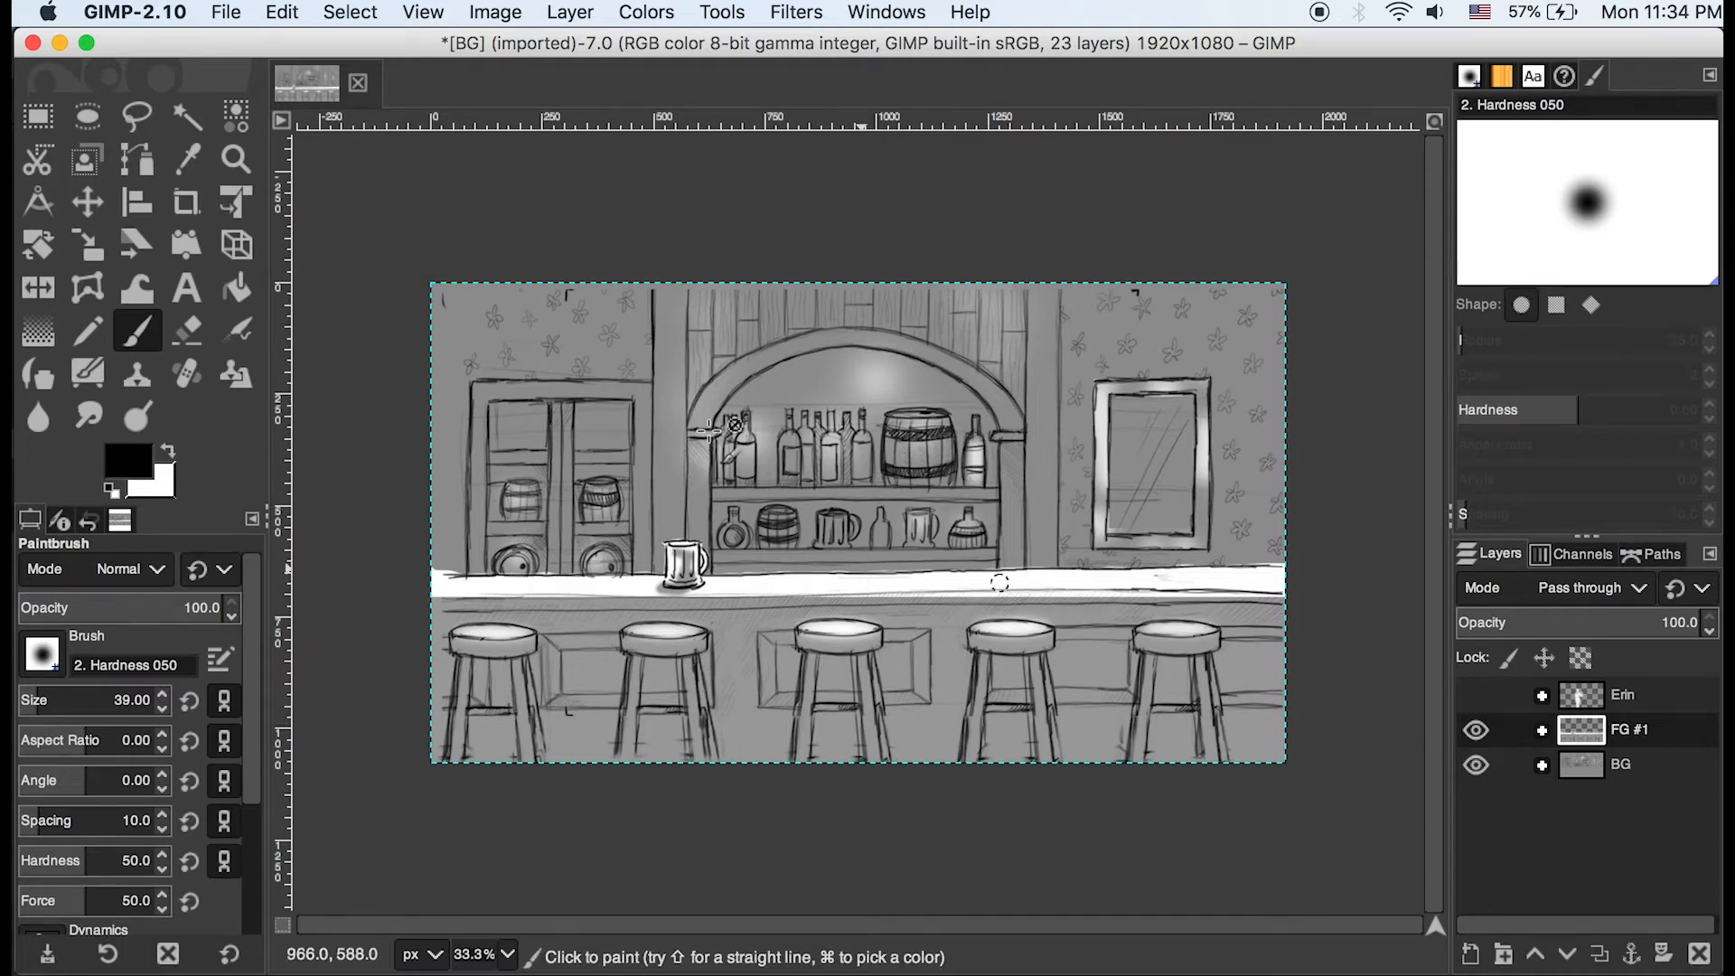
pyautogui.click(1475, 695)
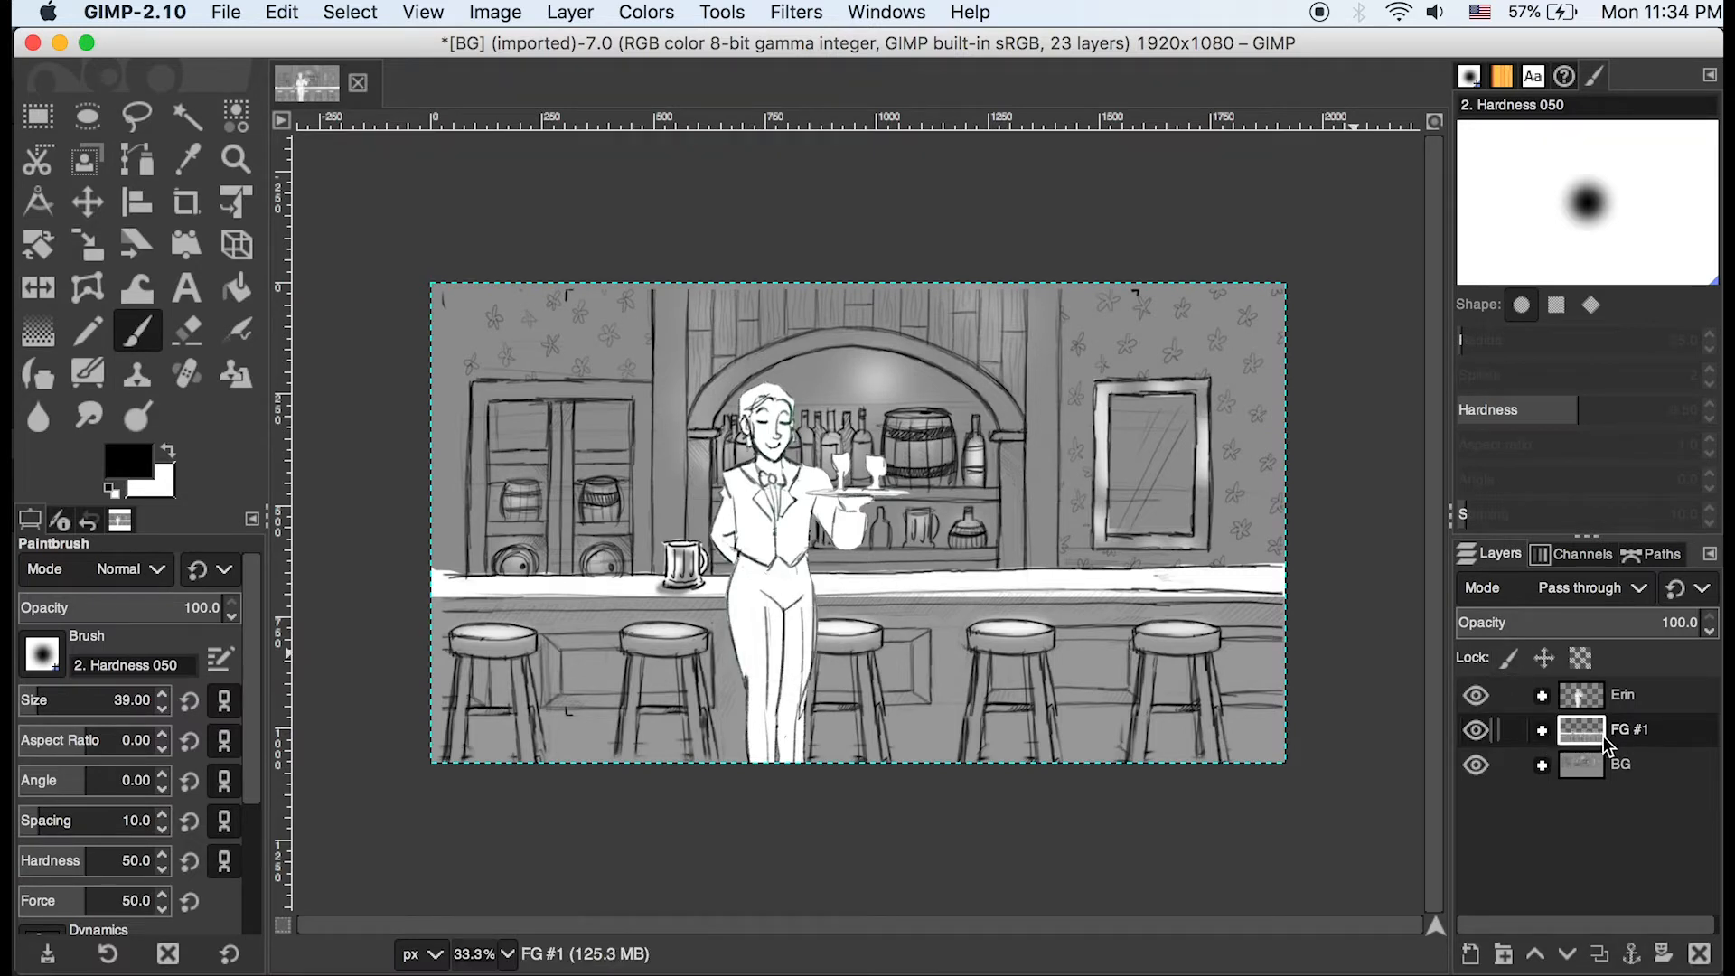
# Create a selection from the FG #1 group's alpha and briefly expand the group to inspect its layers
pyautogui.click(1477, 730)
pyautogui.click(1476, 730)
pyautogui.rightClick(1587, 729)
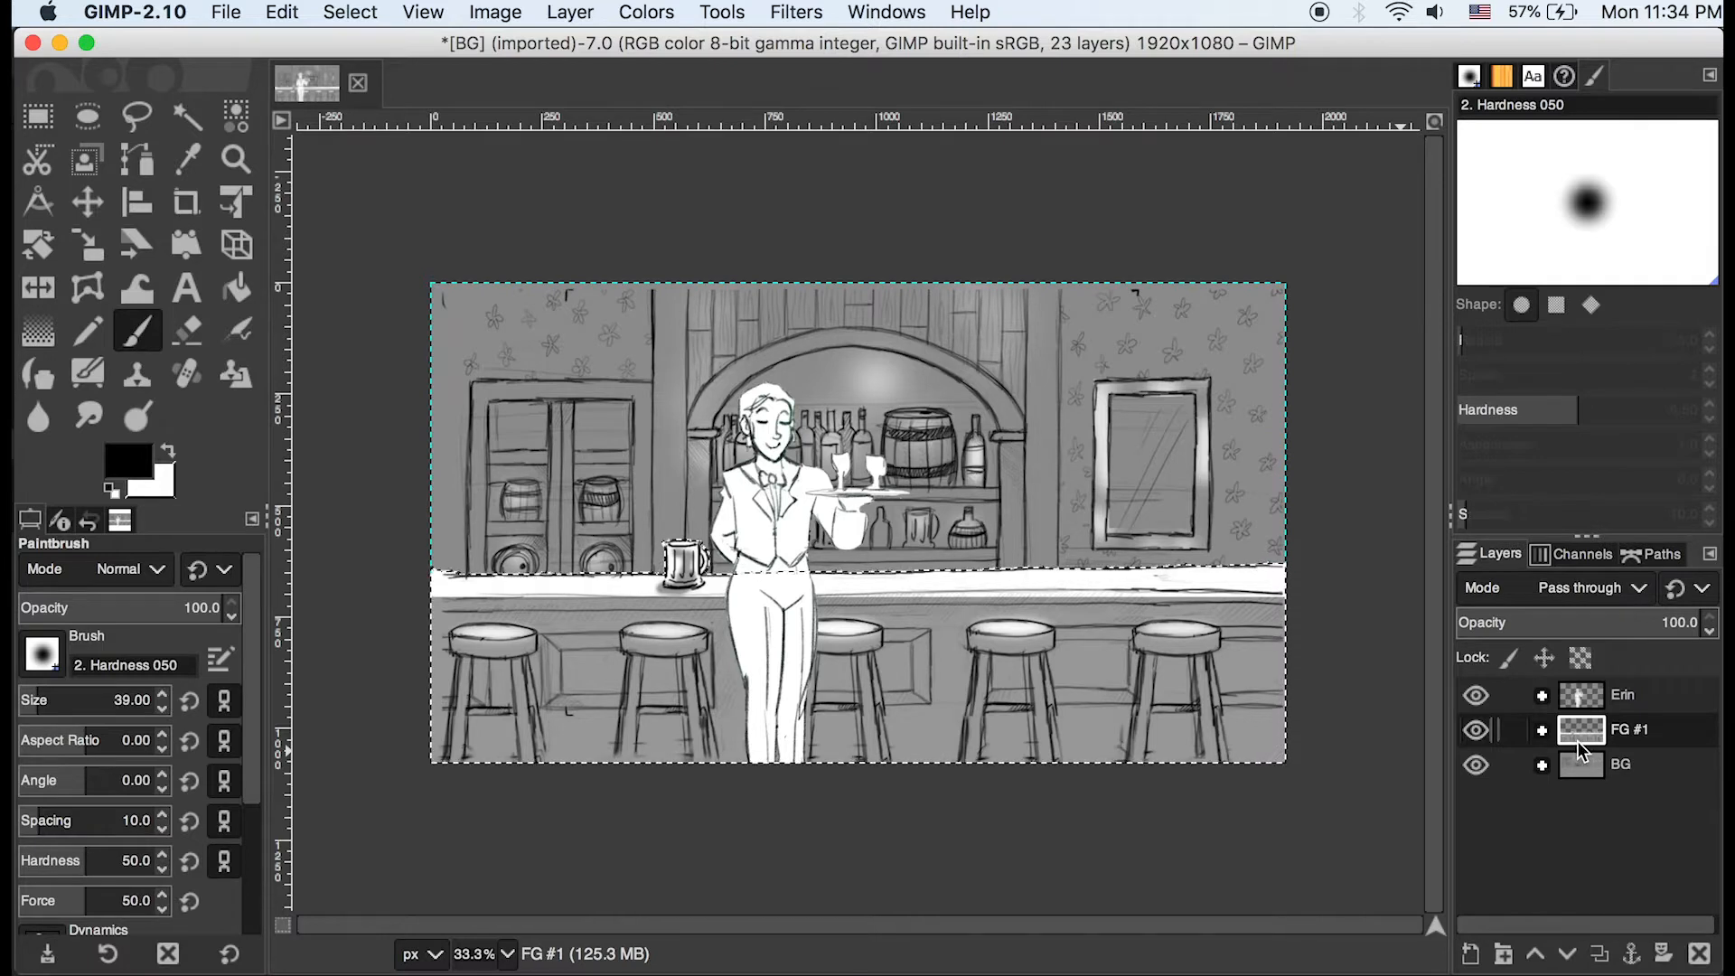
pyautogui.click(1543, 730)
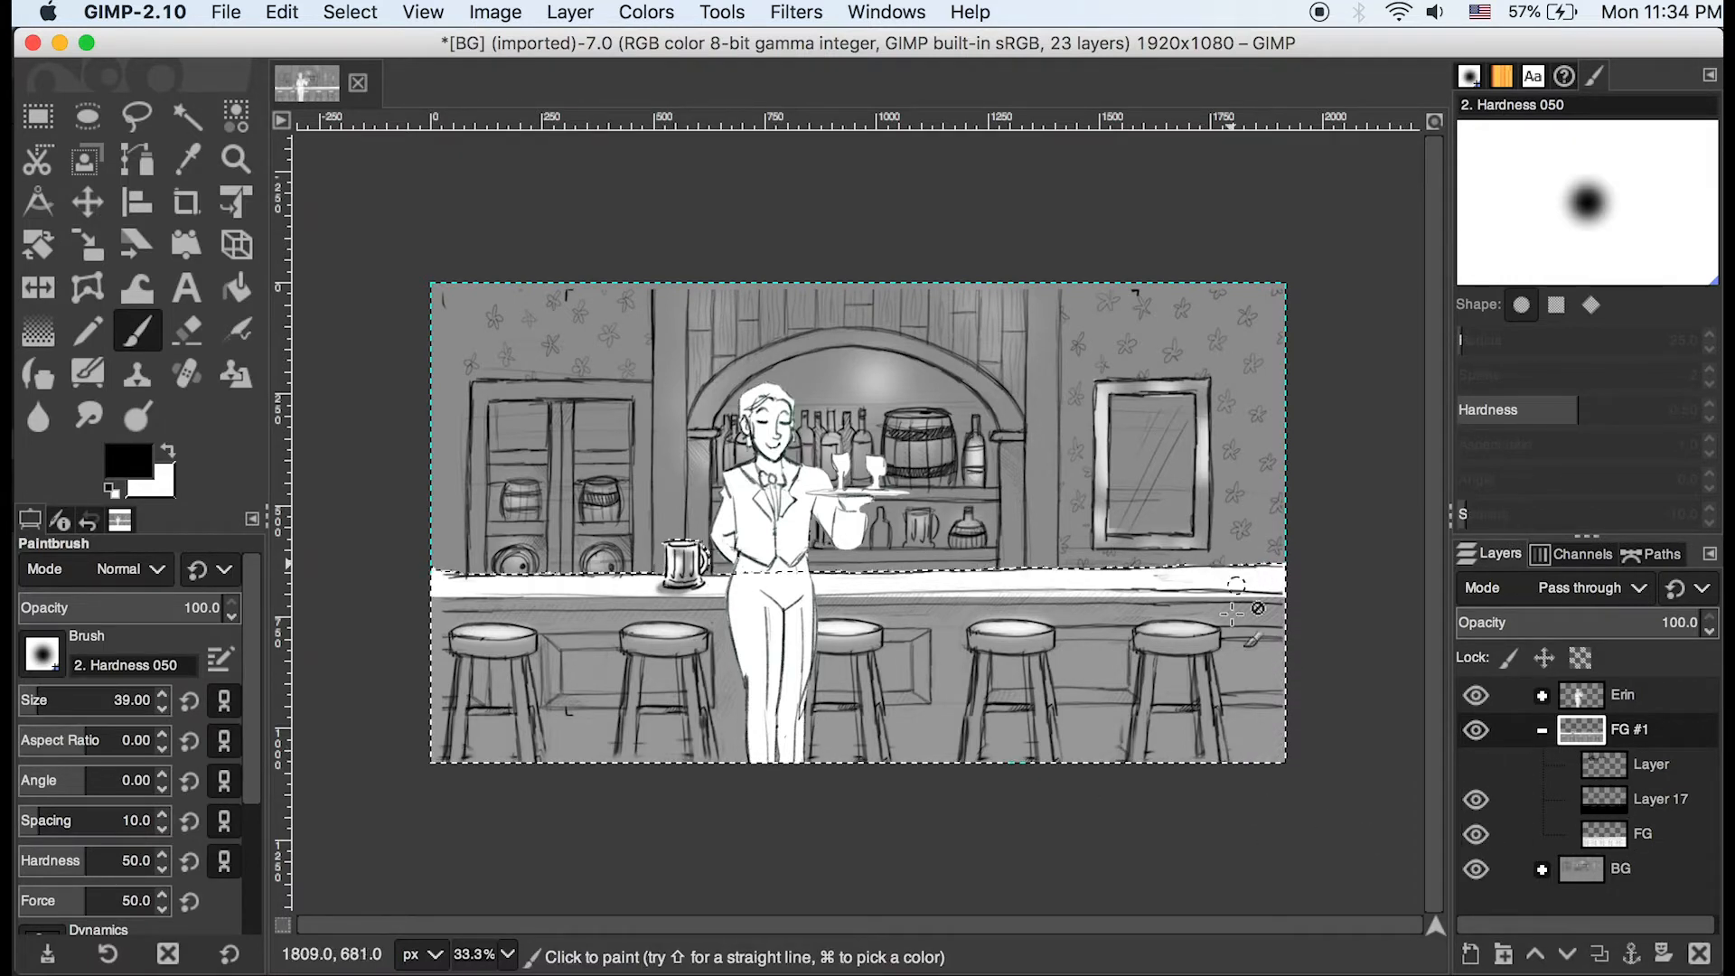
pyautogui.click(1541, 729)
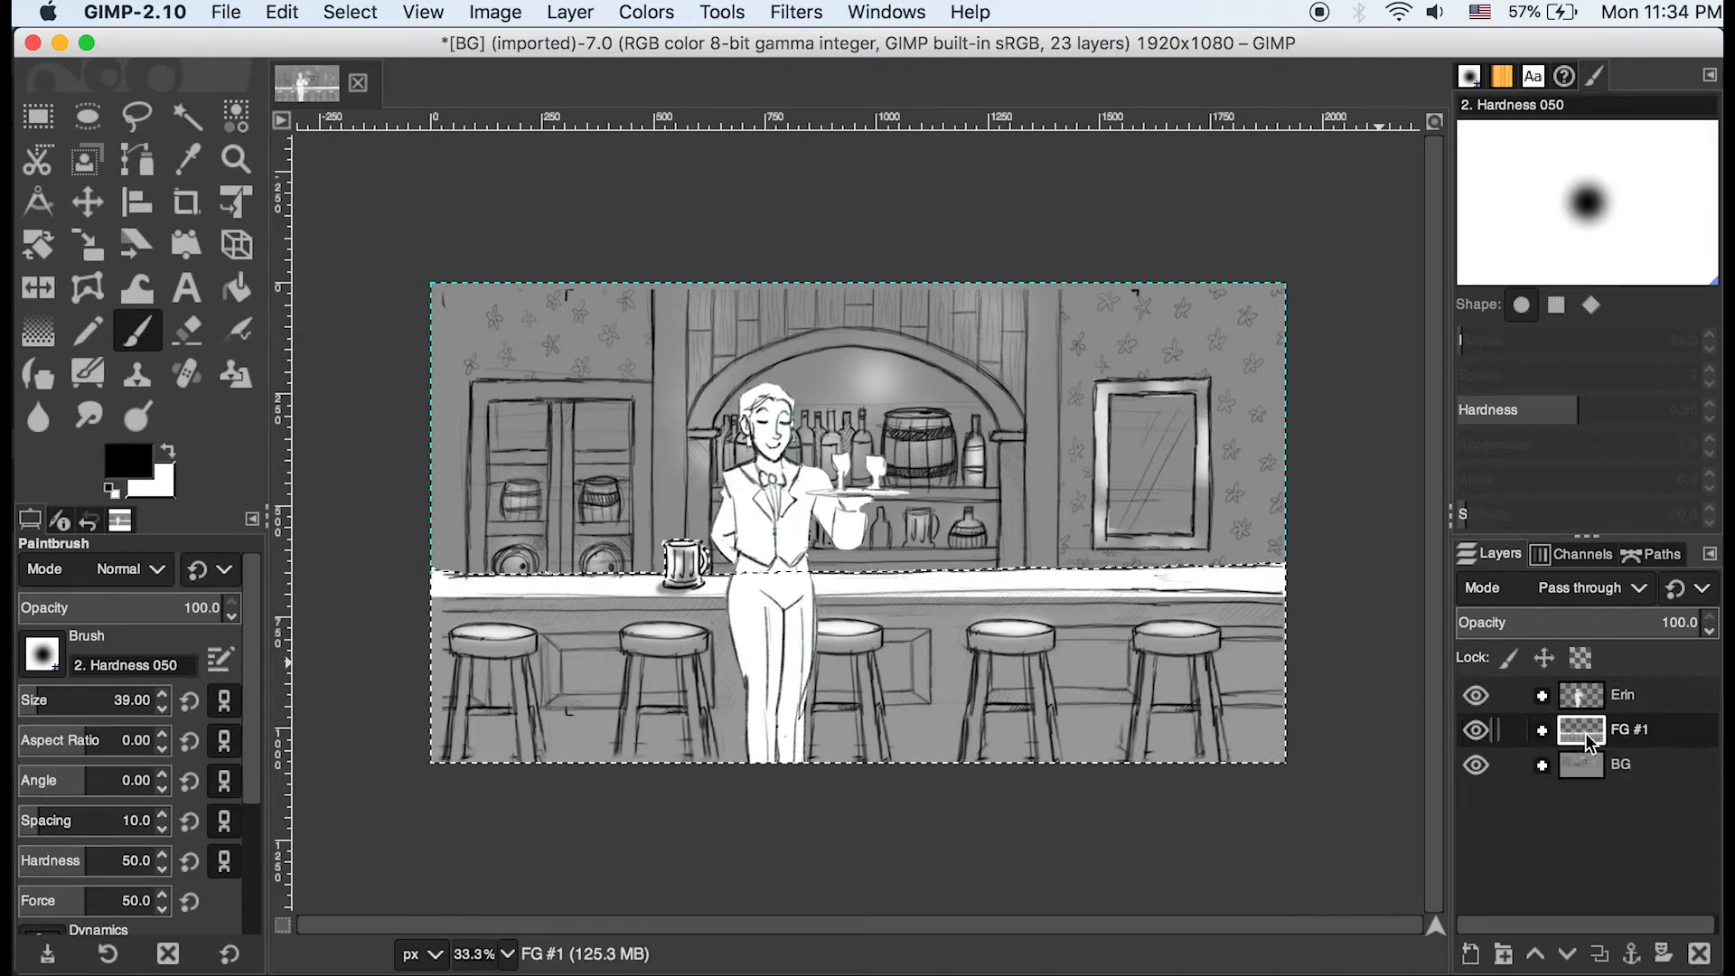
# Make the bartender's group active and invert the selection to cover everything outside the counter foreground
pyautogui.click(1585, 698)
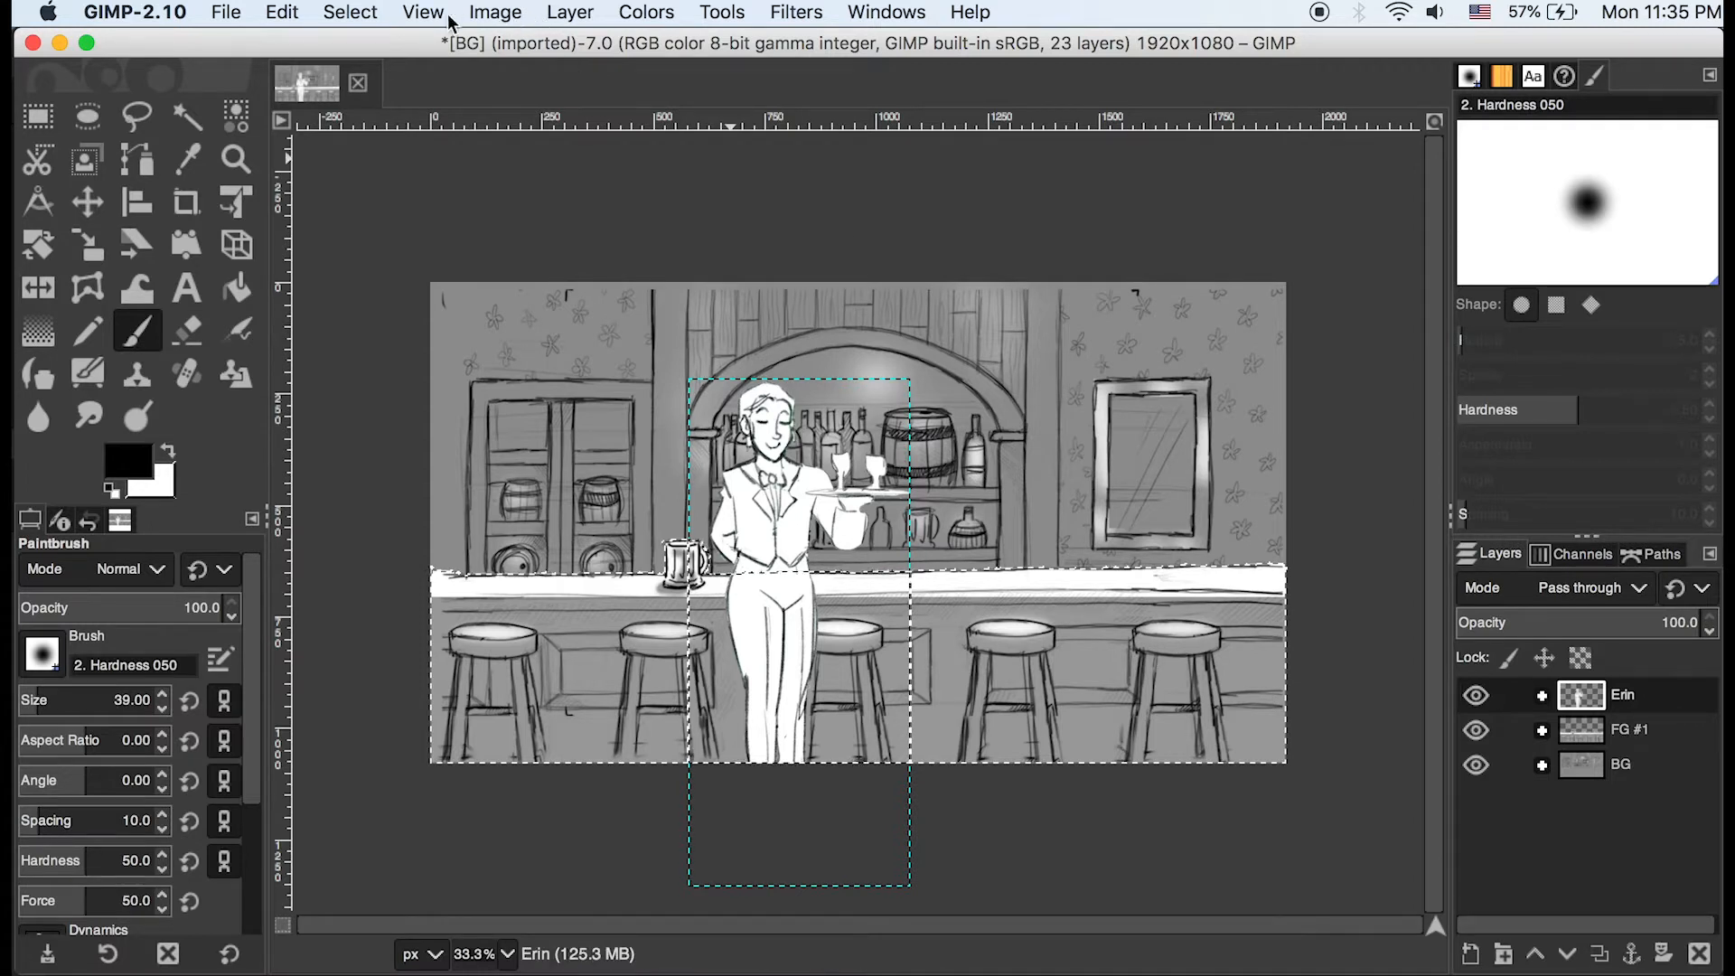
pyautogui.click(361, 20)
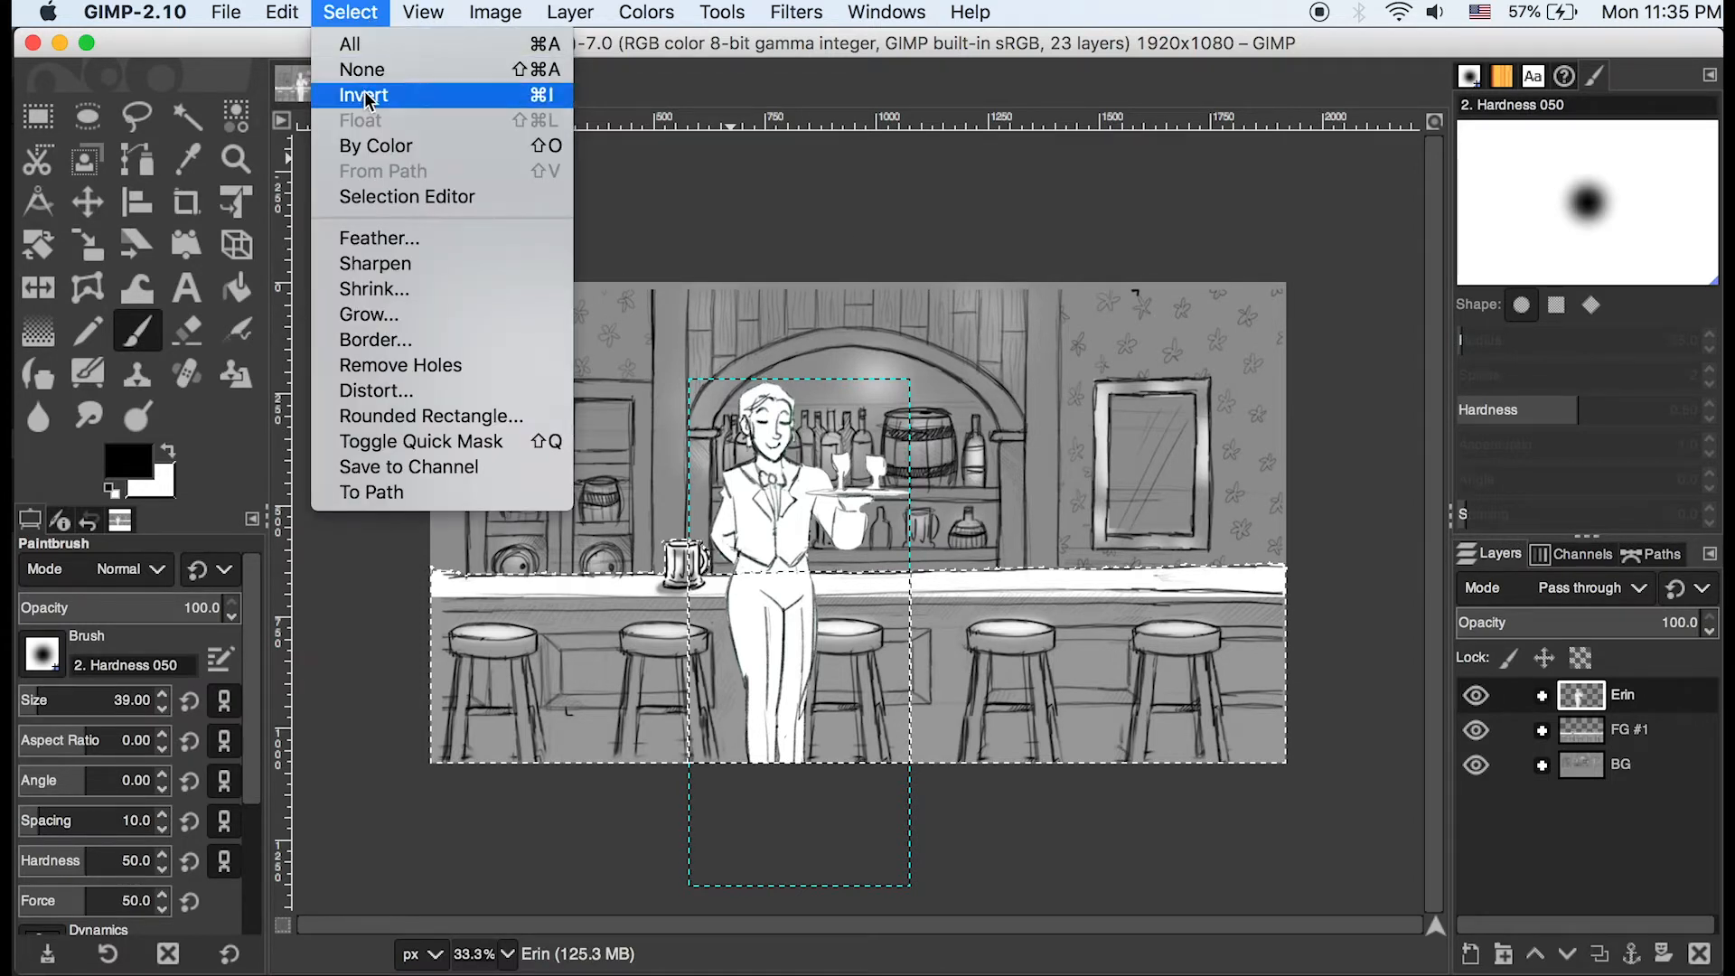
pyautogui.click(420, 97)
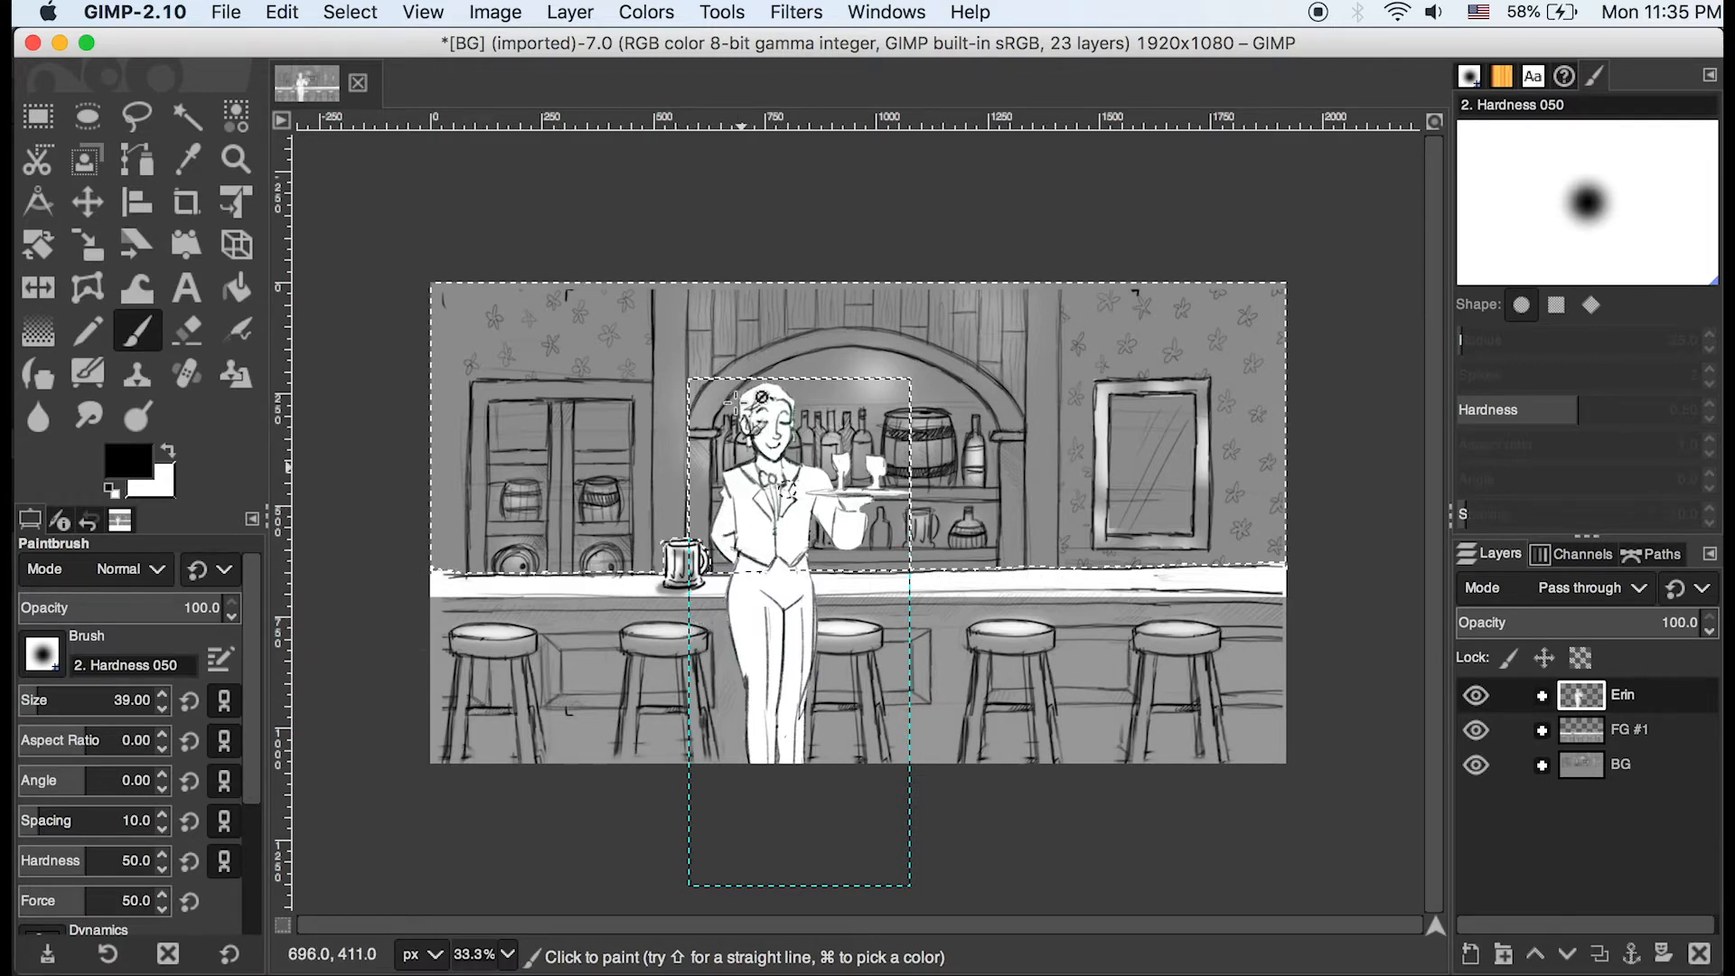
# Reduce the width of the program window so the layer options fit on screen
pyautogui.rightClick(1629, 702)
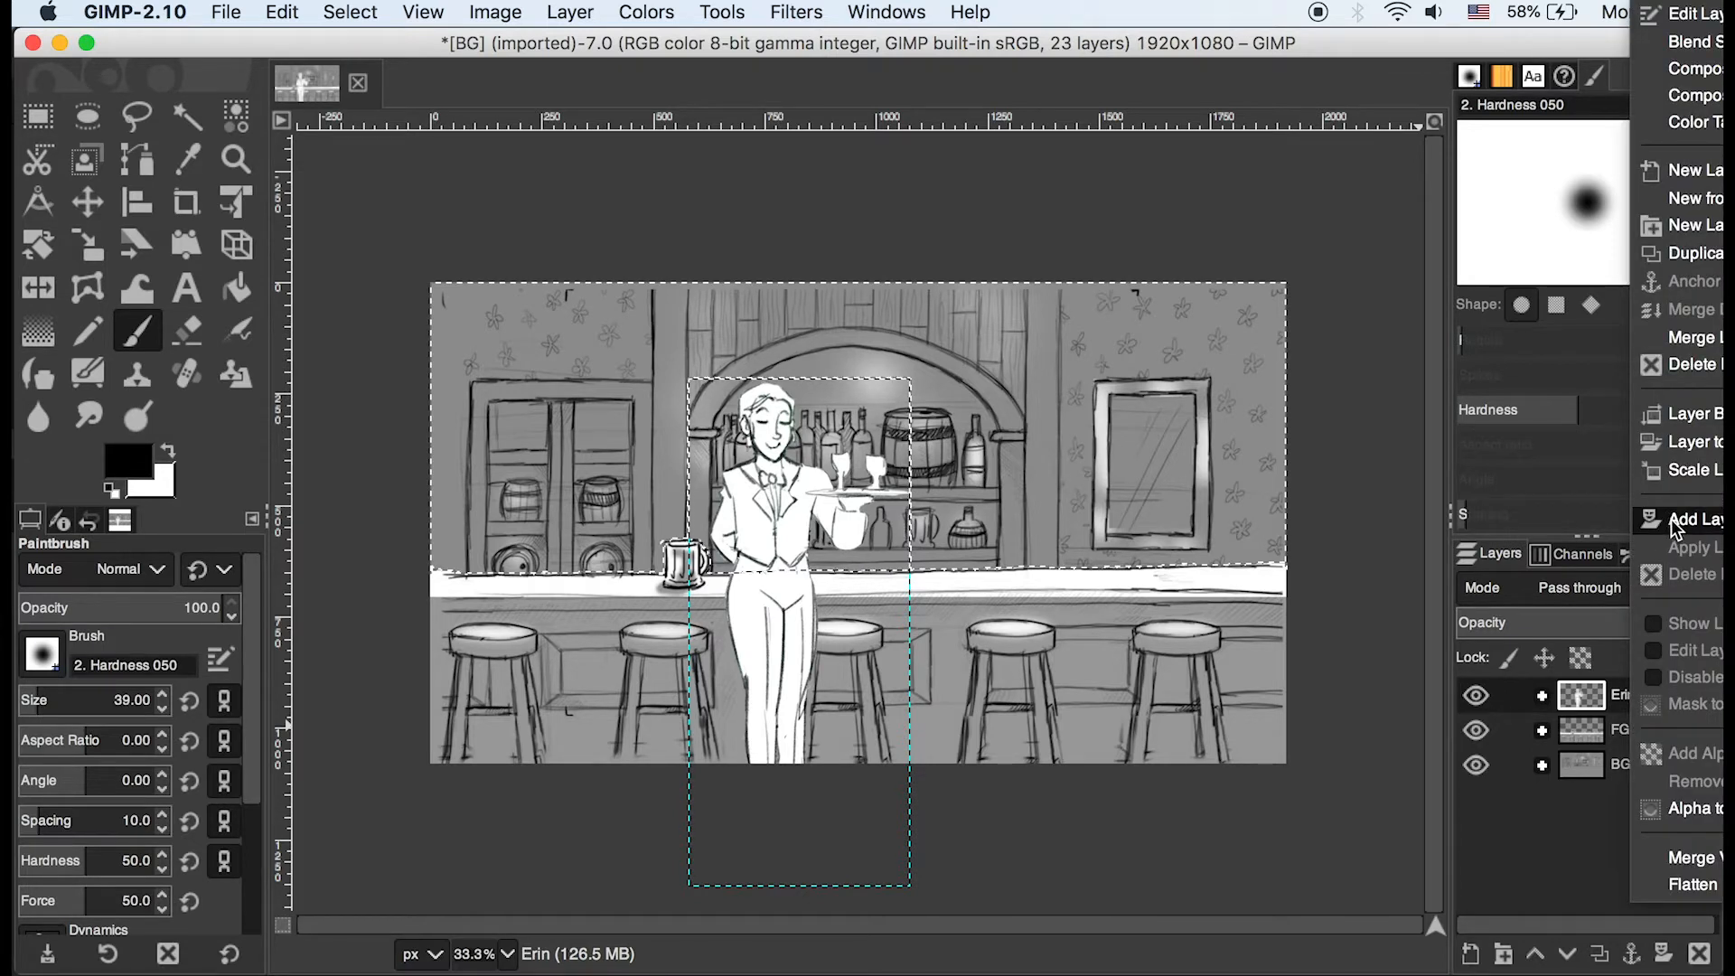
pyautogui.click(1290, 43)
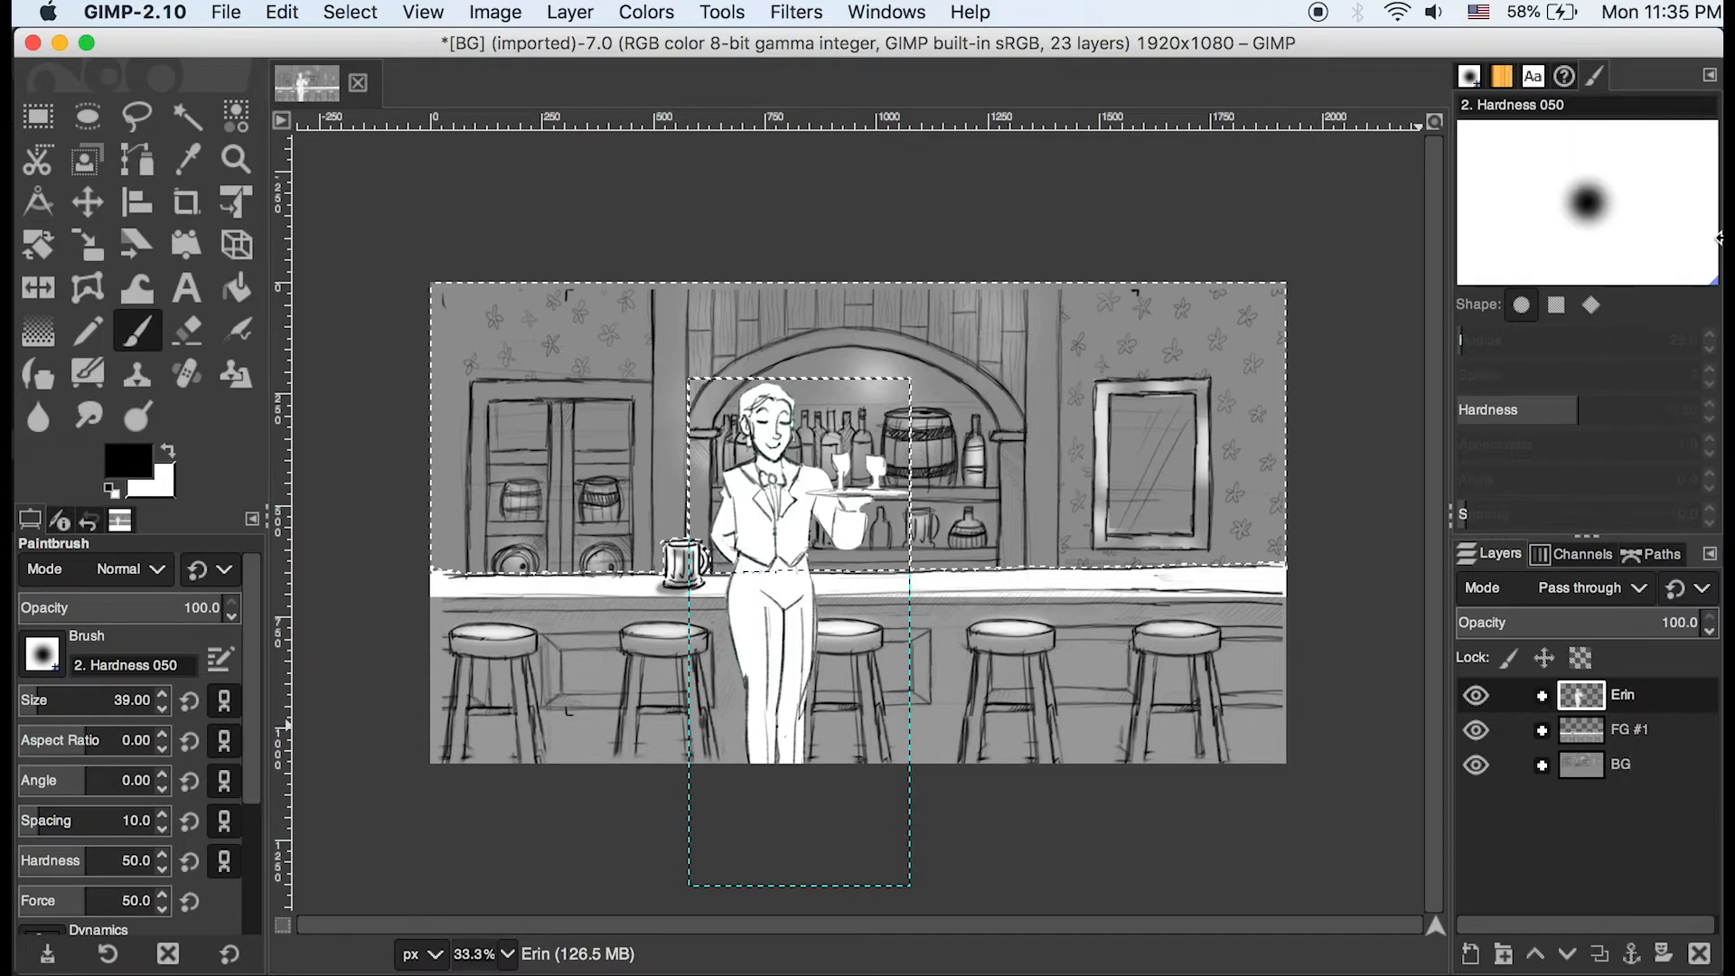
pyautogui.moveTo(1718, 237); pyautogui.dragTo(1445, 240)
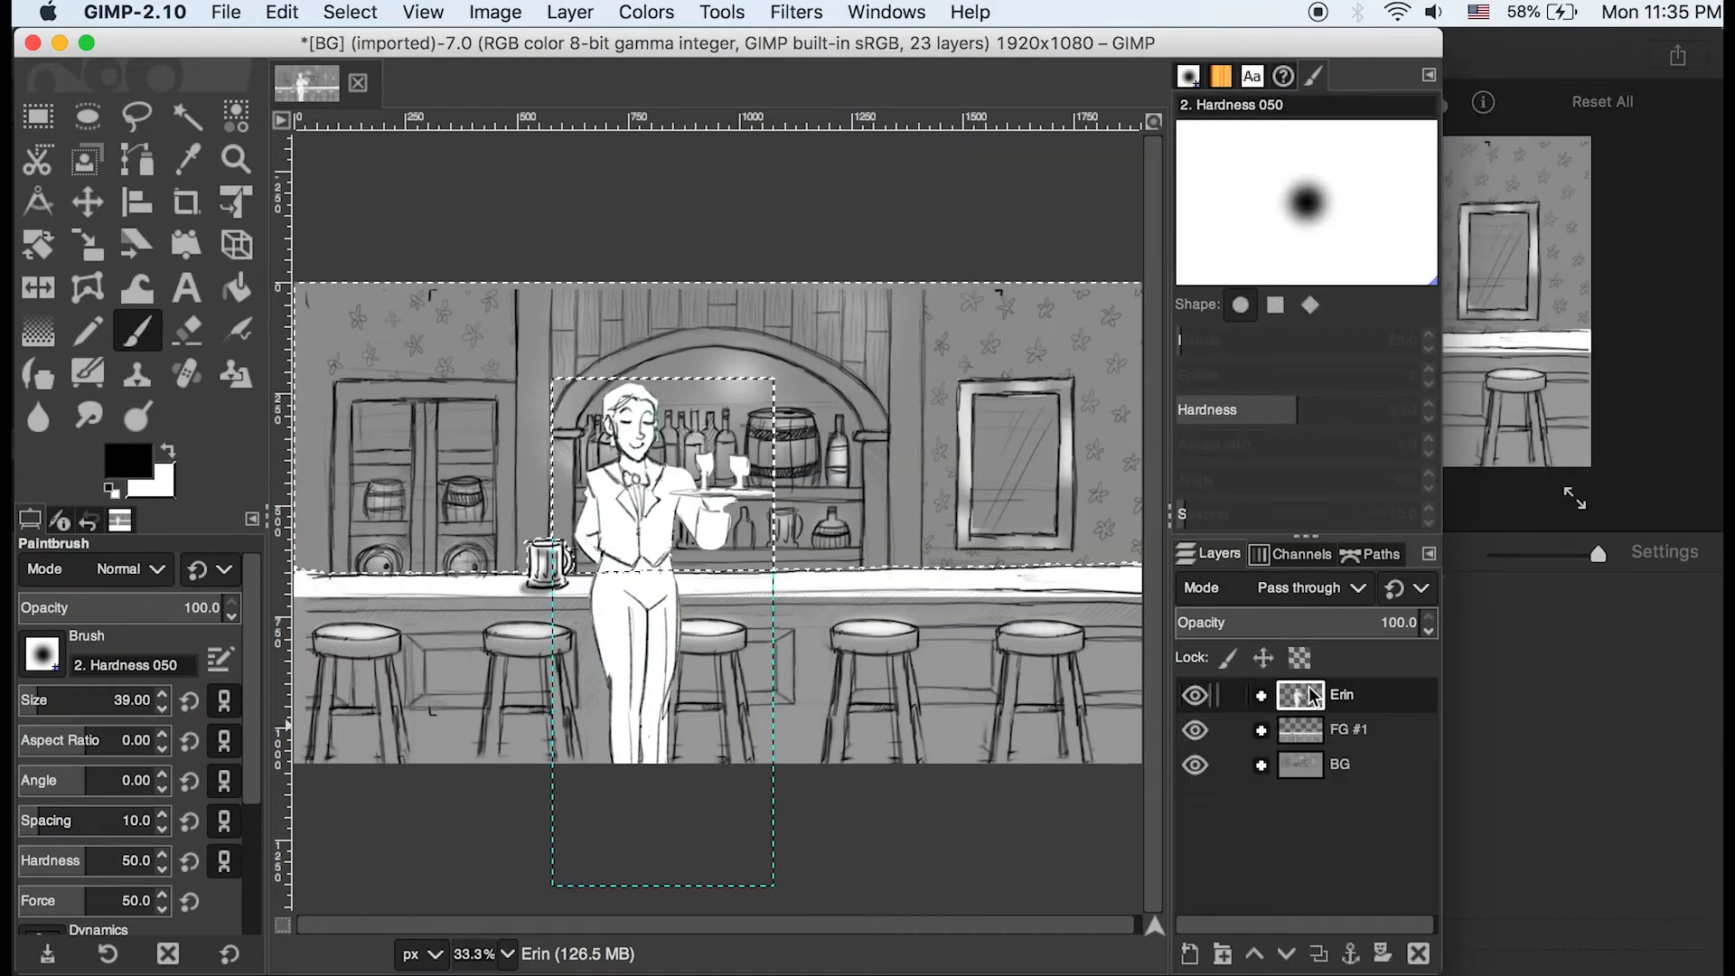
# Add a layer mask initialized to Selection to the bartender's group and expand the group
pyautogui.rightClick(1312, 696)
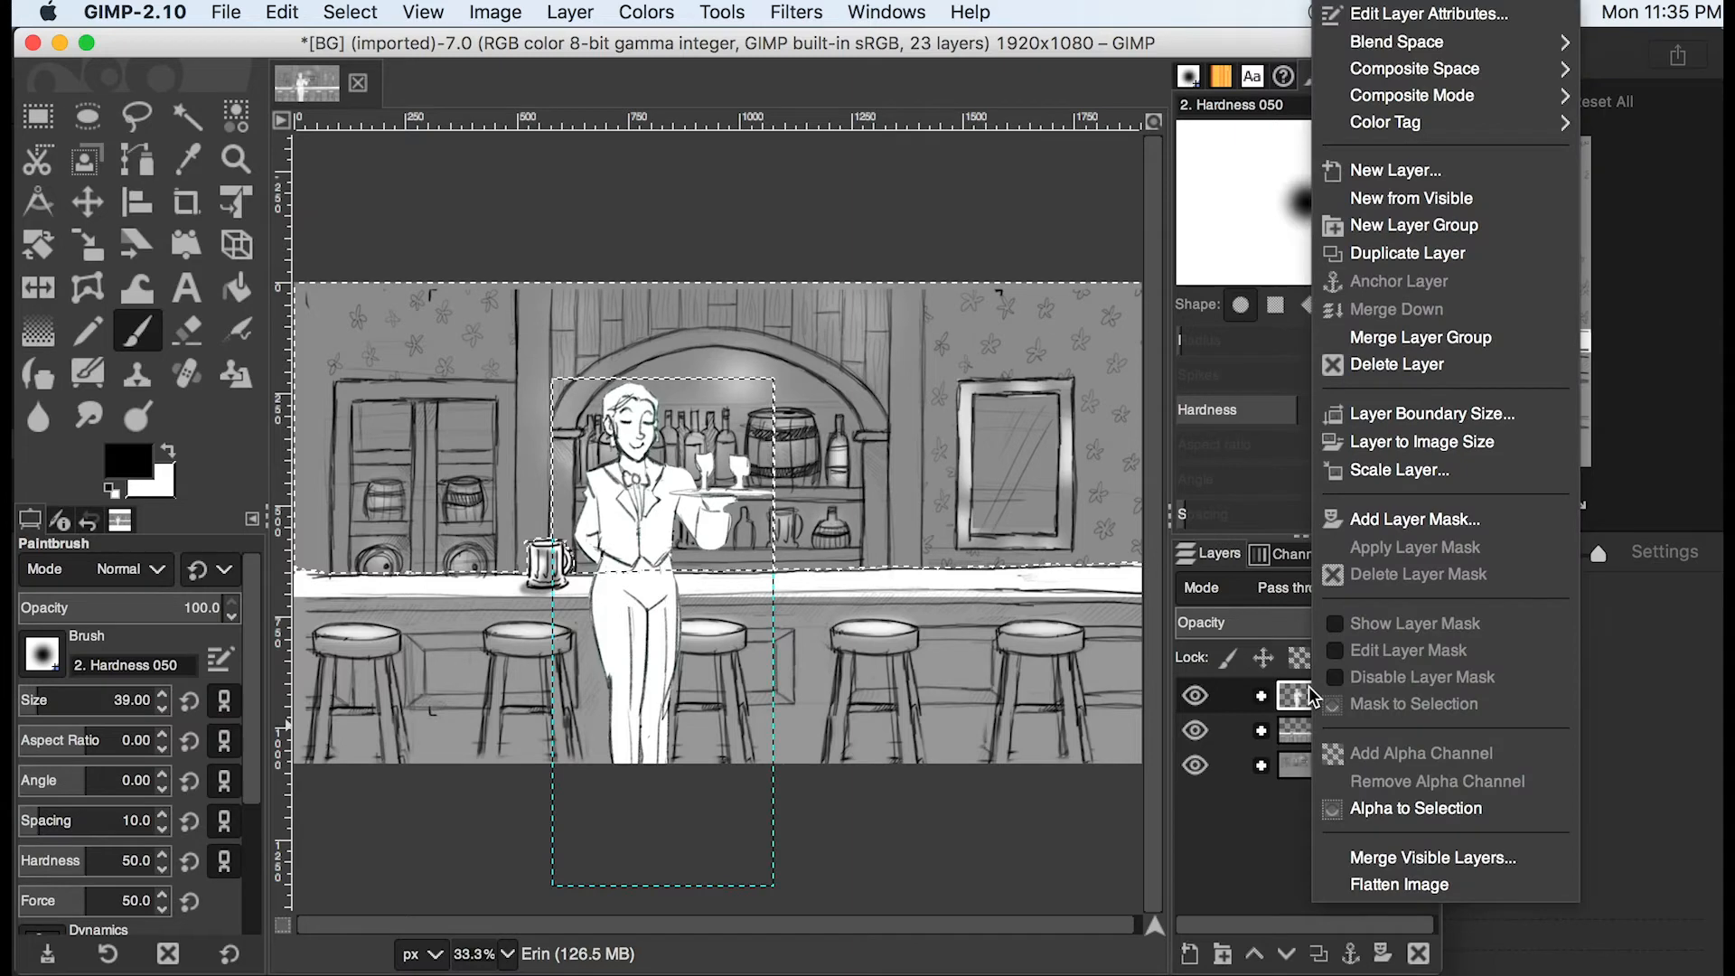
pyautogui.click(1424, 519)
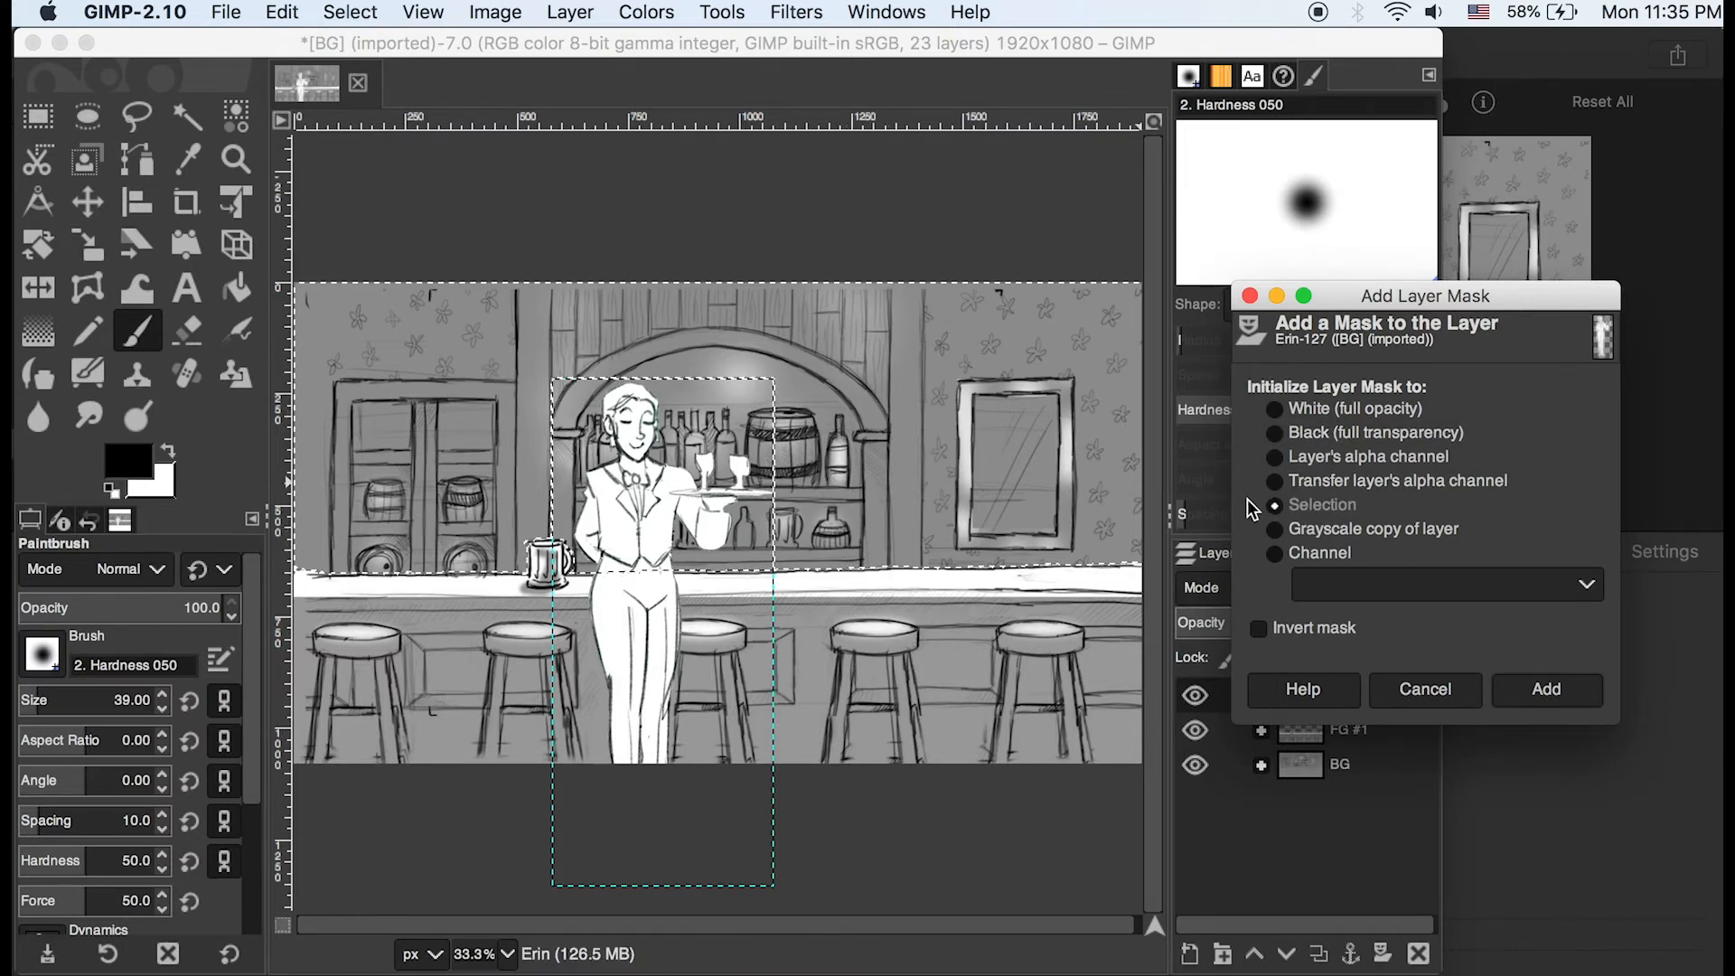
pyautogui.click(1545, 689)
pyautogui.click(1261, 695)
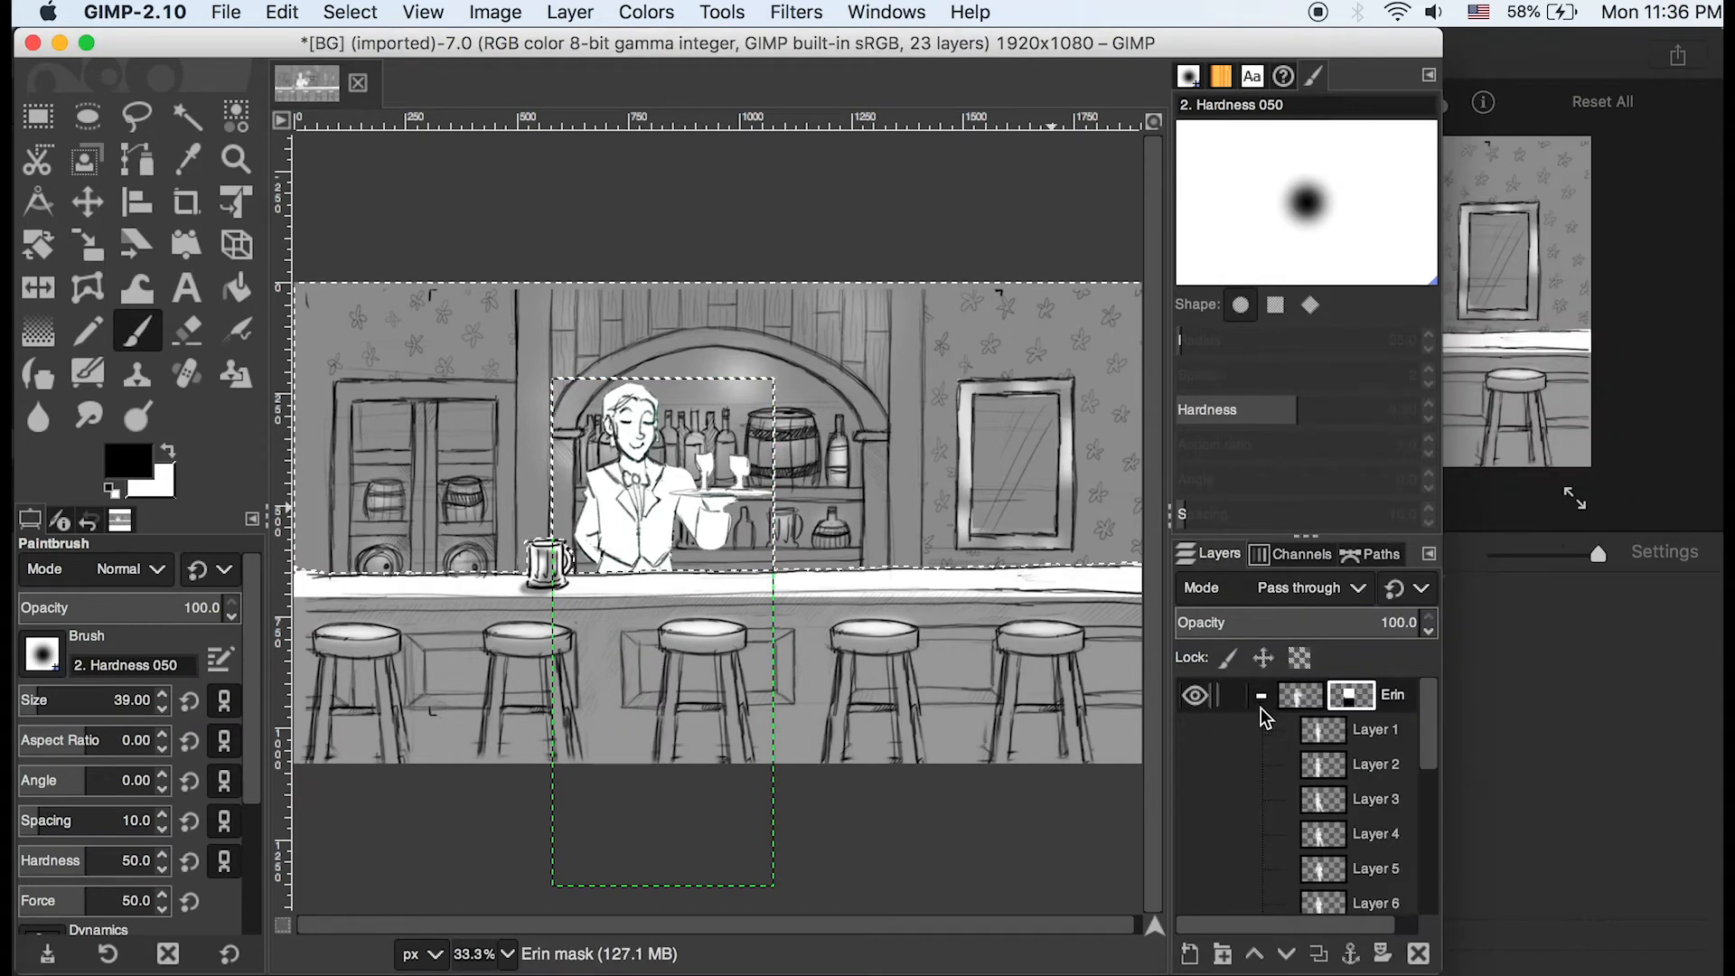
# Preview other animation frames in the bartender's group by toggling their visibility, including Layers 12 and 13, leaving only Layer 14 shown
pyautogui.scroll(-5, 1254, 723)
pyautogui.moveTo(1200, 797); pyautogui.dragTo(1195, 741)
pyautogui.click(1195, 719)
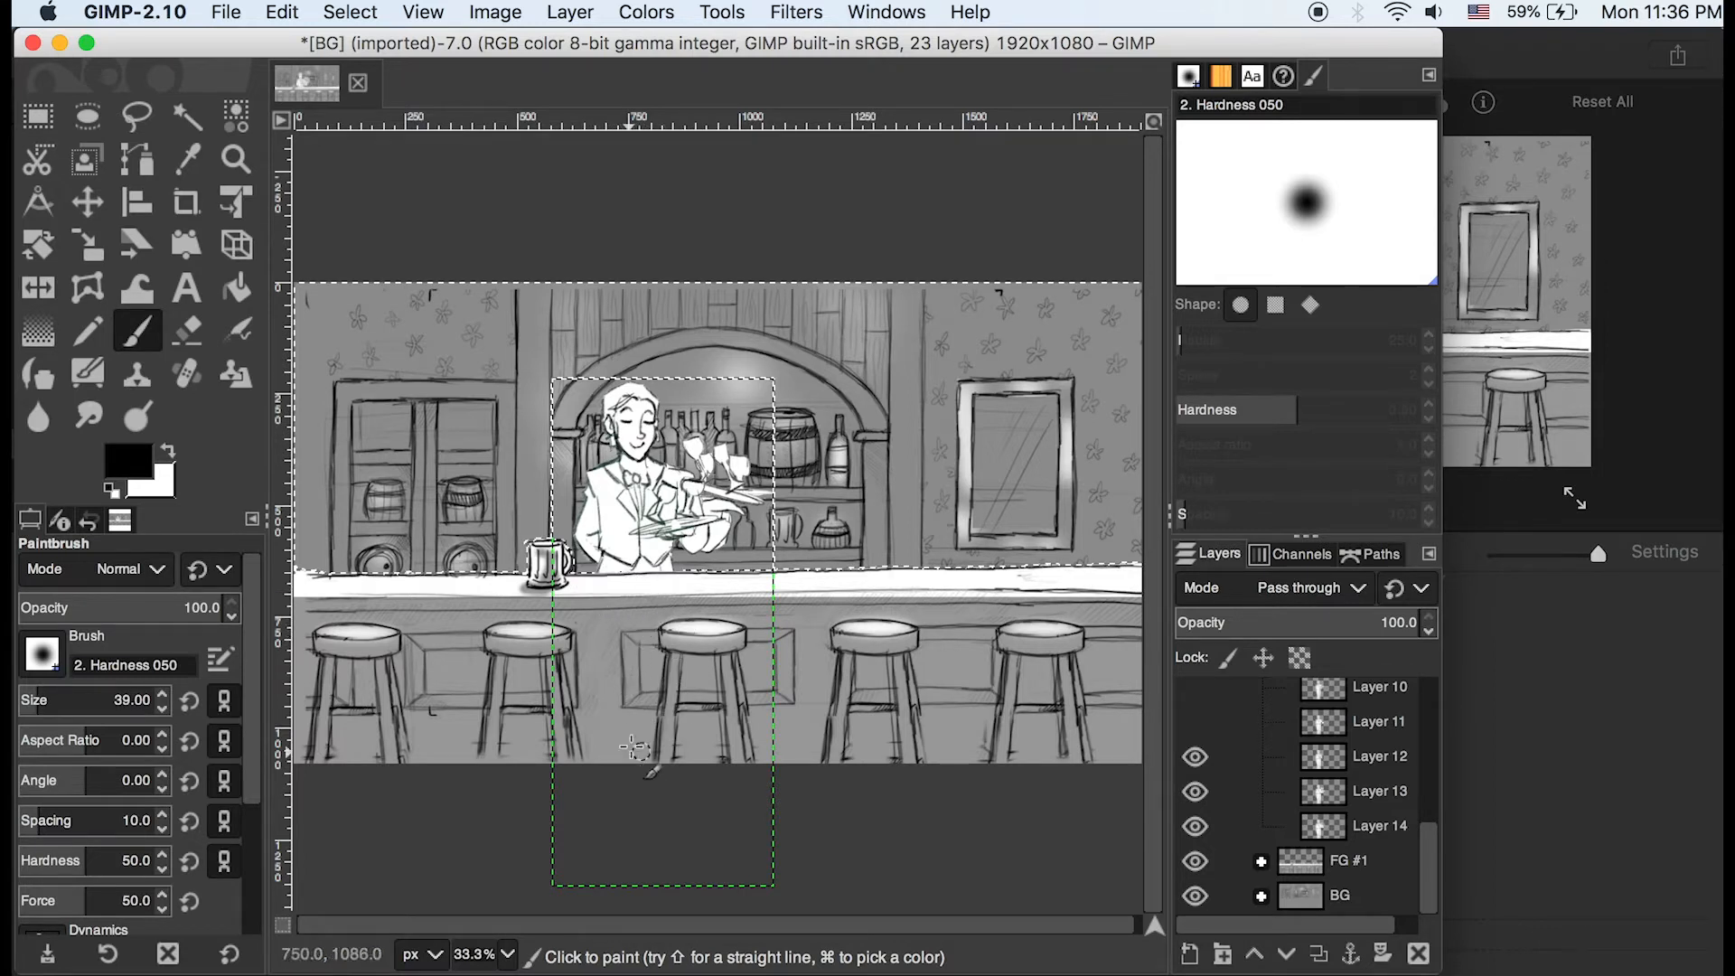
pyautogui.click(1195, 756)
pyautogui.click(1194, 790)
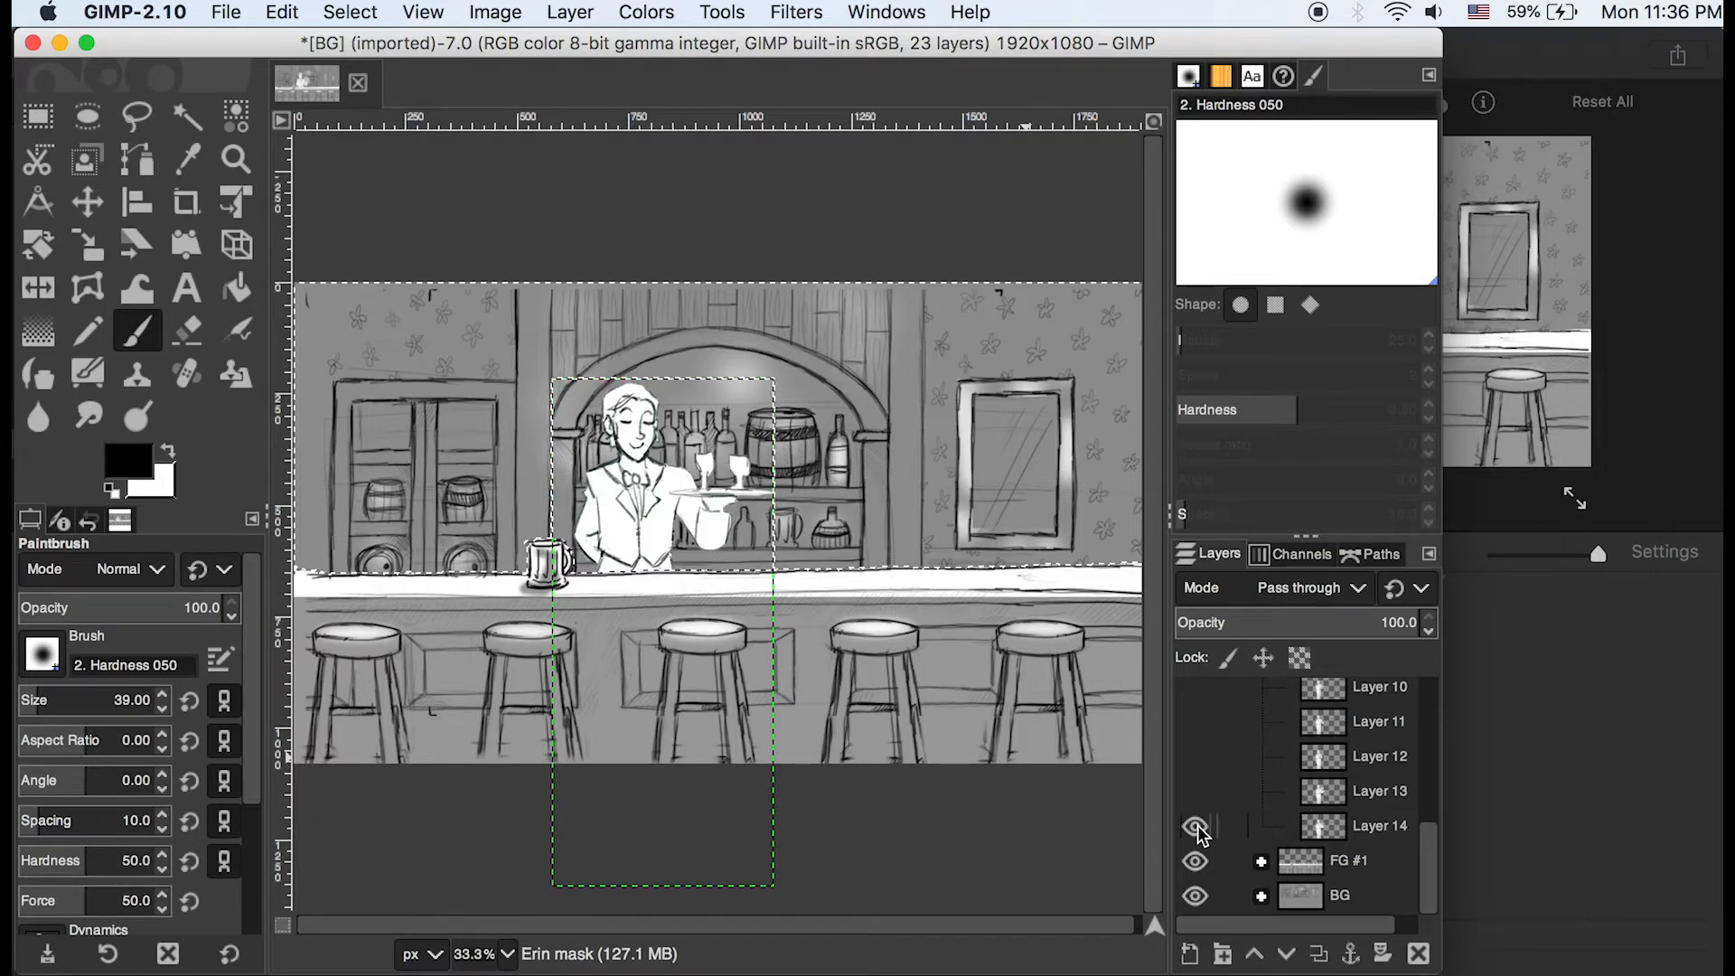
pyautogui.scroll(1, 1199, 849)
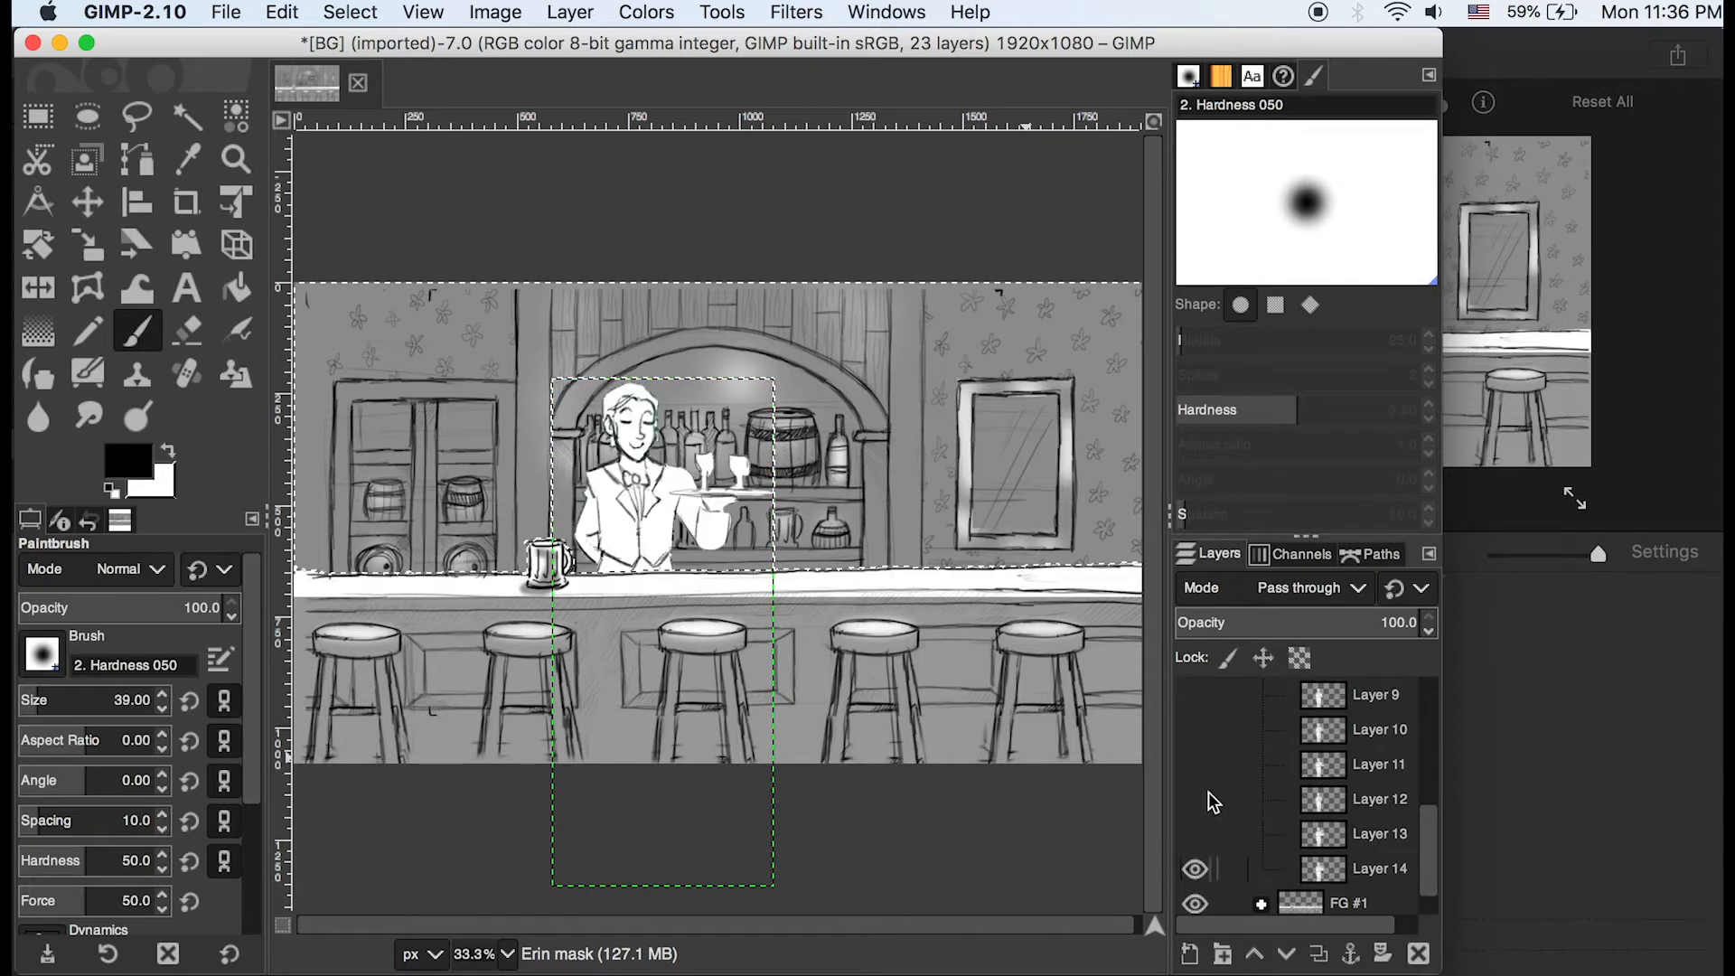
# Collapse the bartender's group and hide it so only the FG #1 and BG groups are shown
pyautogui.scroll(5, 1213, 801)
pyautogui.click(1261, 695)
pyautogui.click(1194, 695)
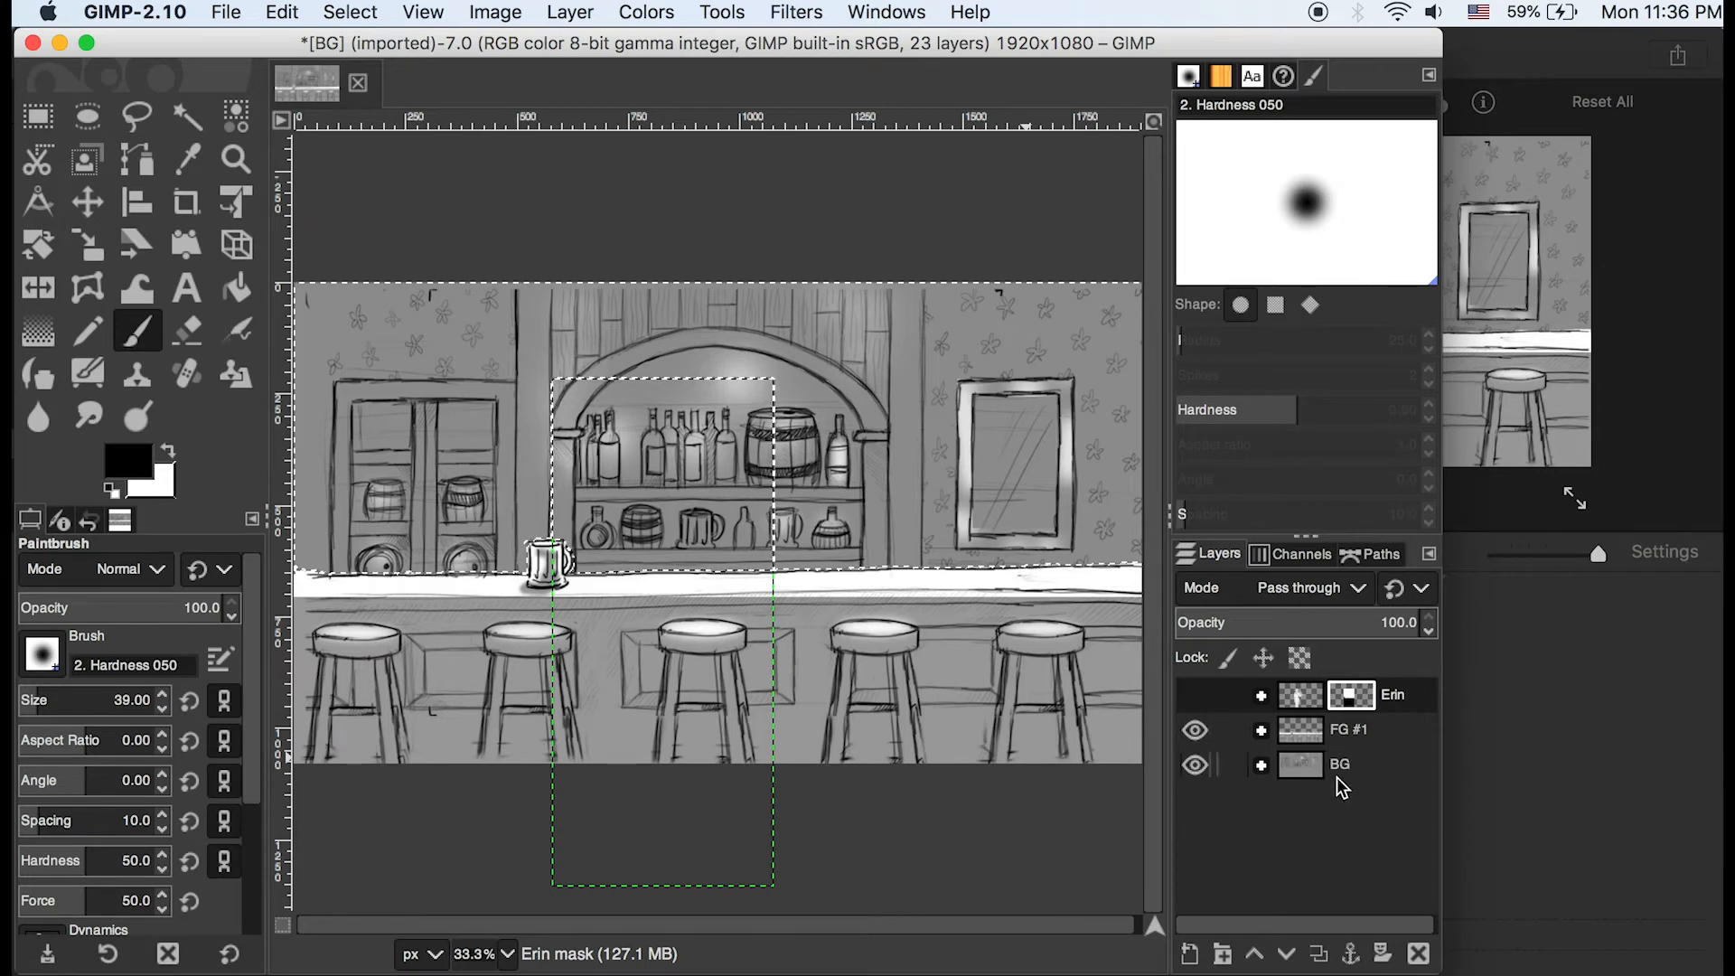
# Export the scene without the bartender as a JPEG image named BG2.jpg in folder 01, raising the JPEG quality
pyautogui.click(228, 11)
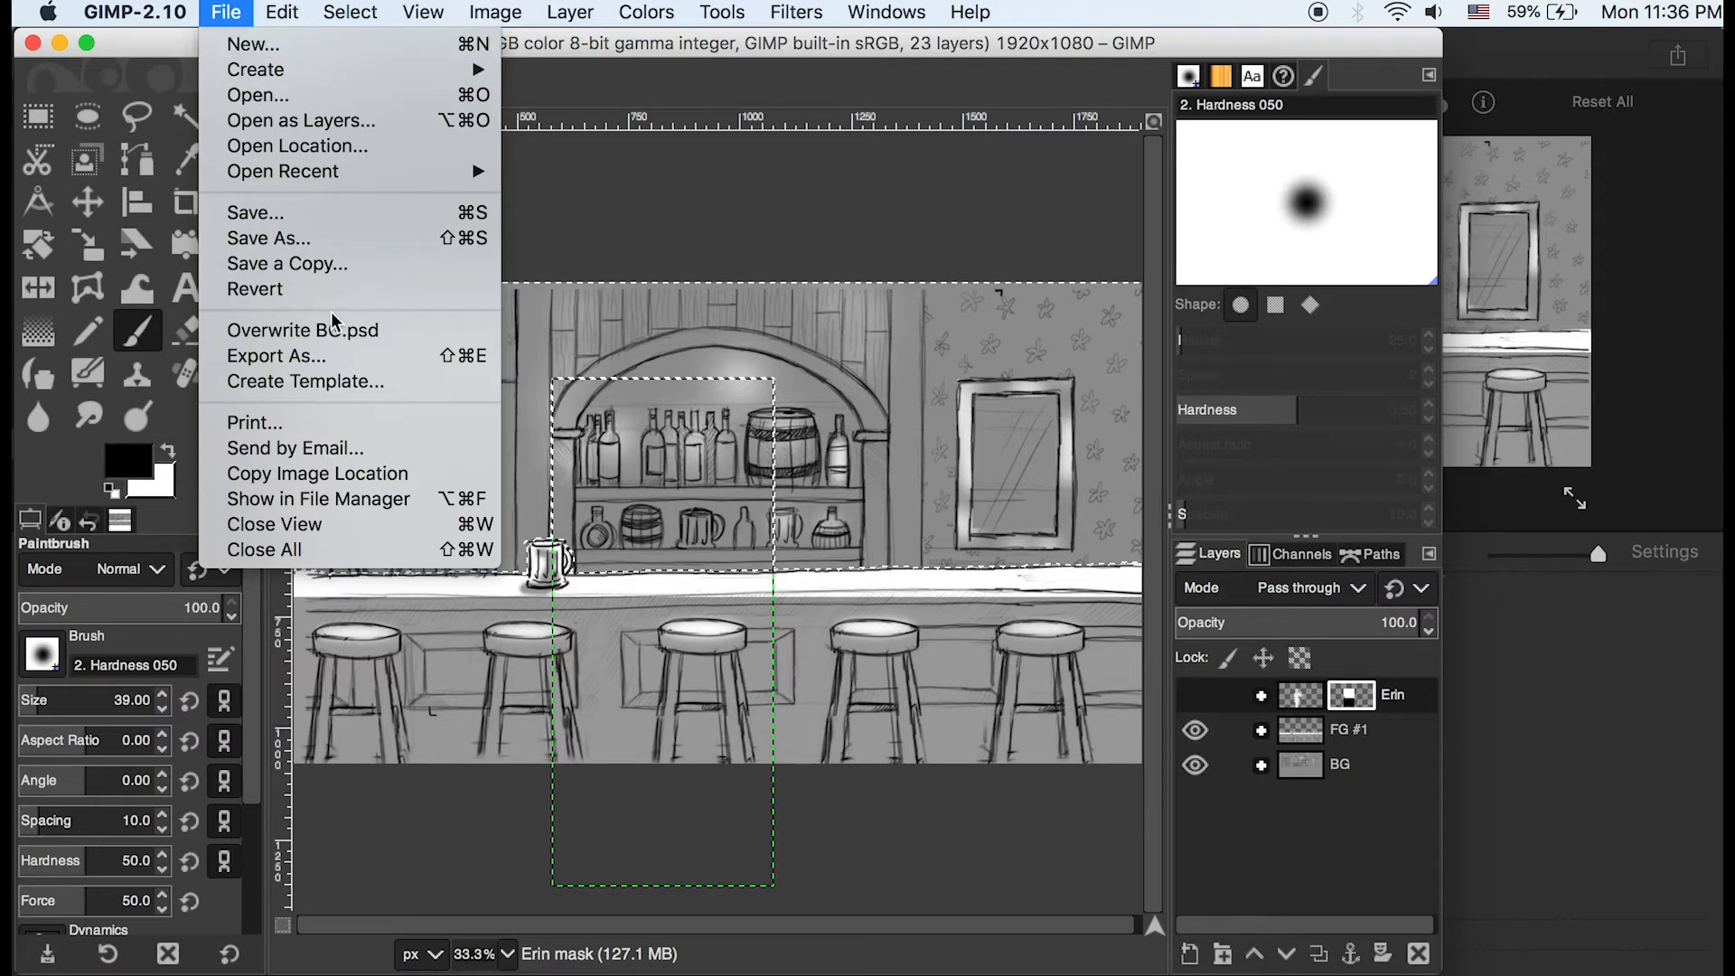
pyautogui.click(336, 361)
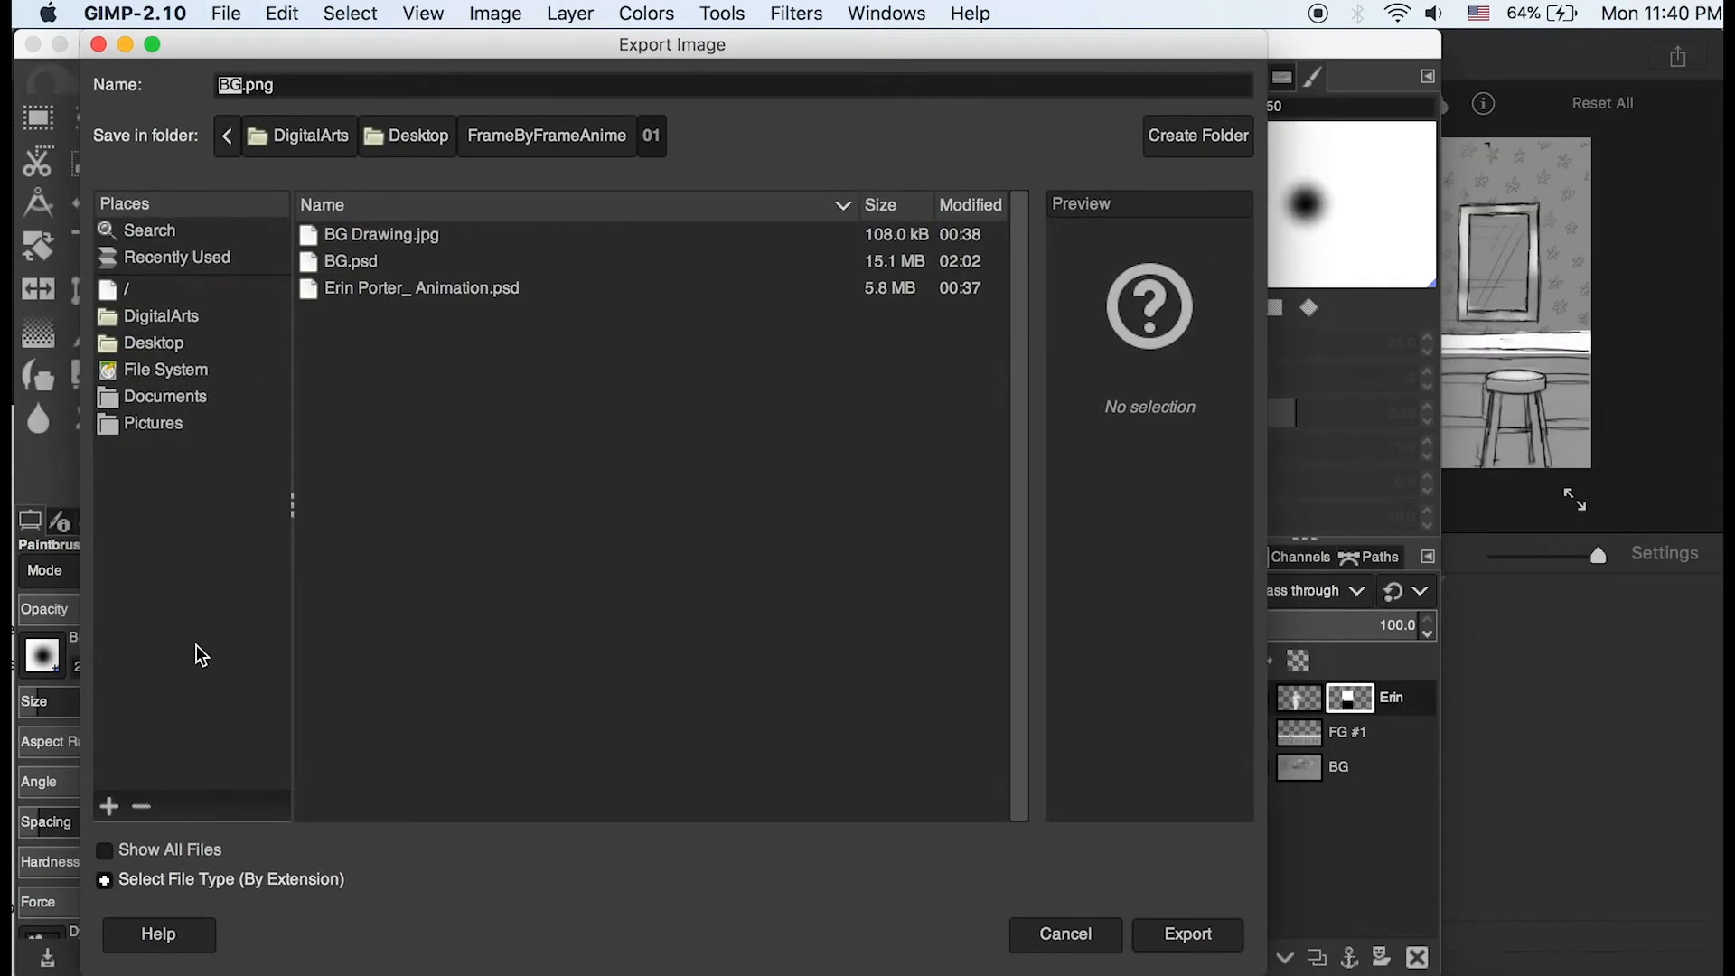
pyautogui.click(106, 880)
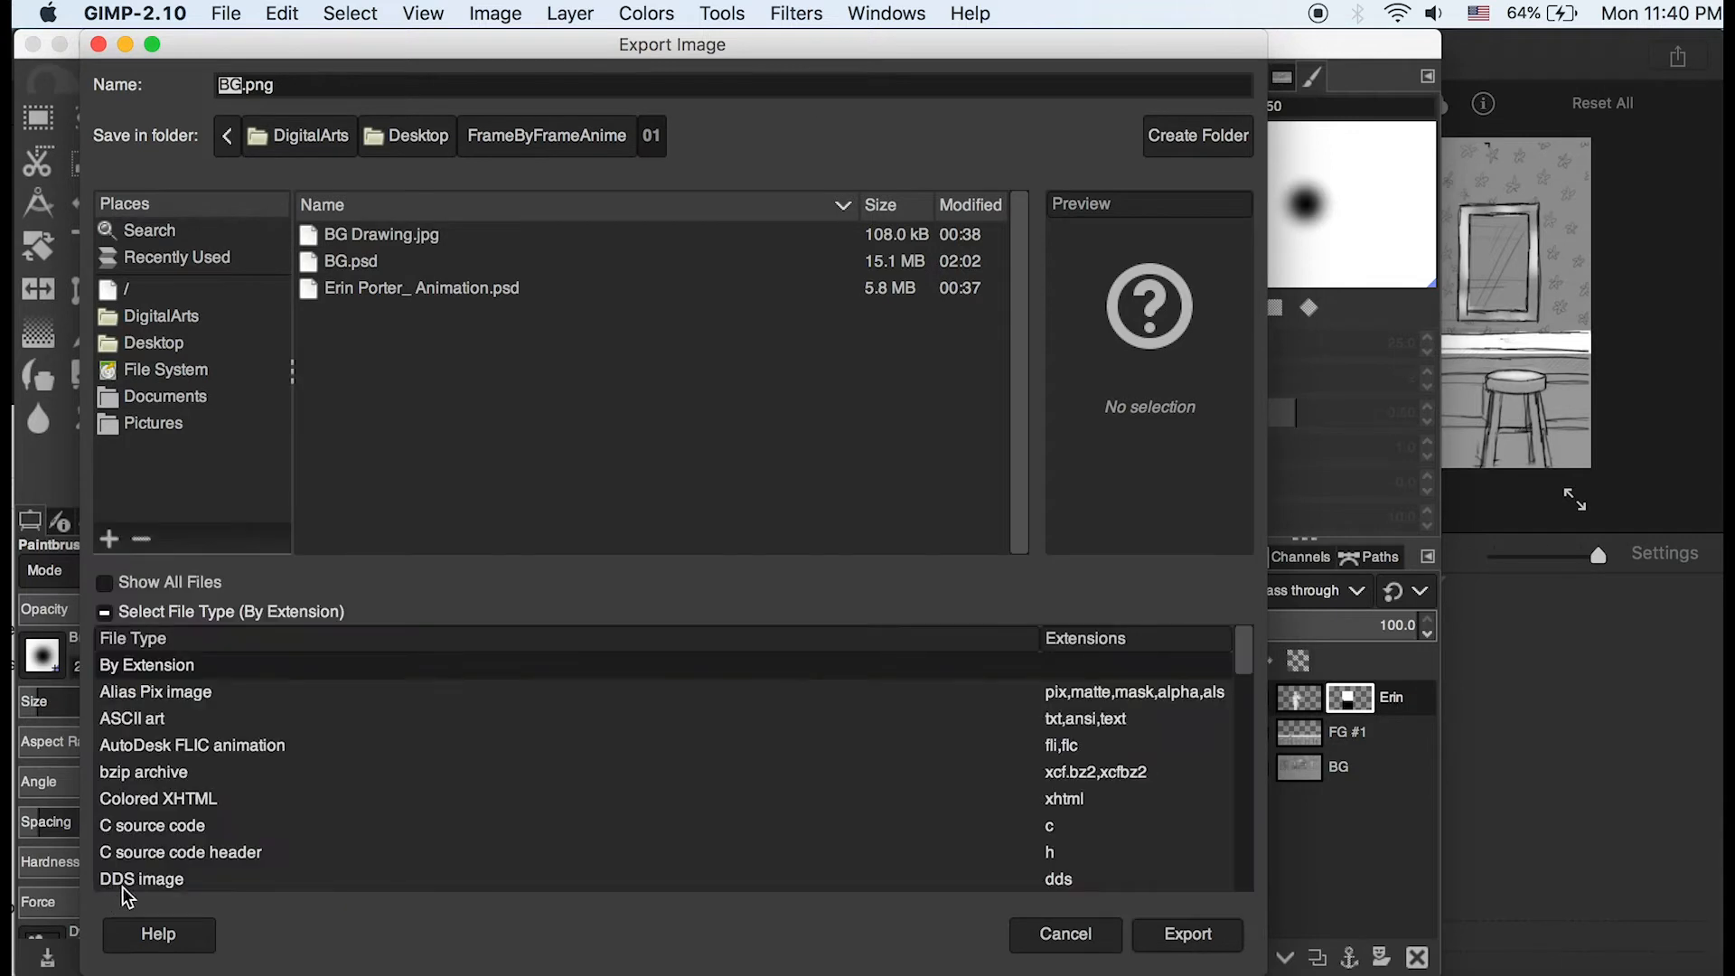
pyautogui.scroll(-8, 233, 810)
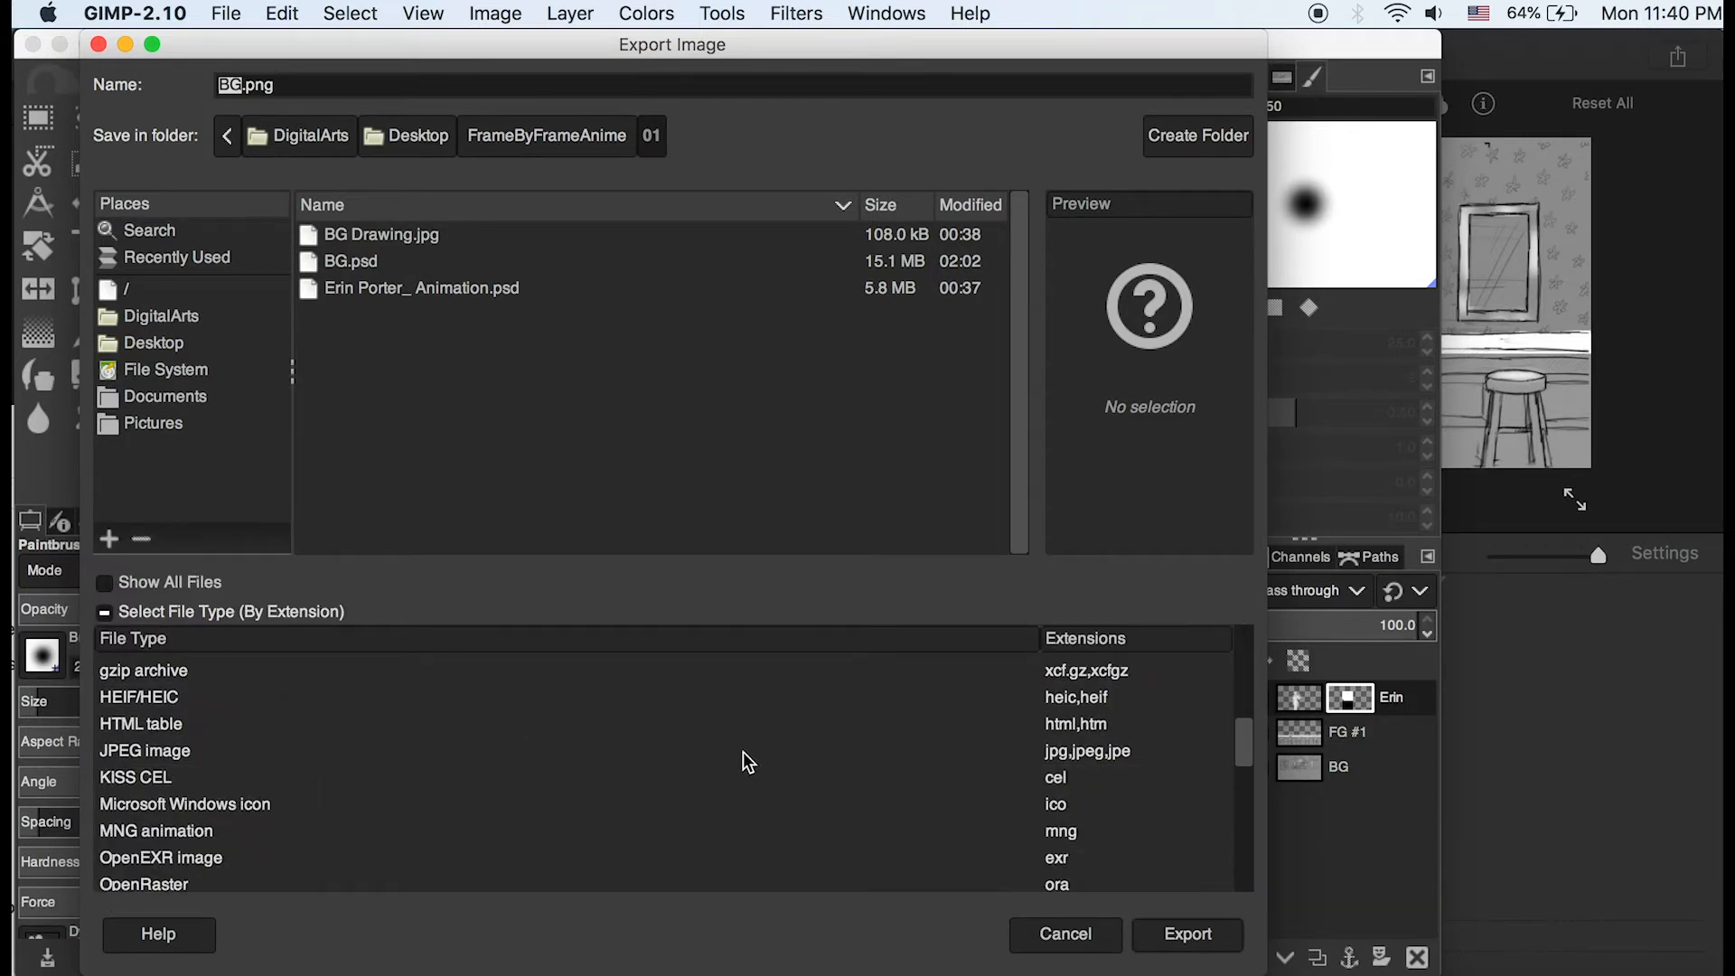
pyautogui.click(1059, 757)
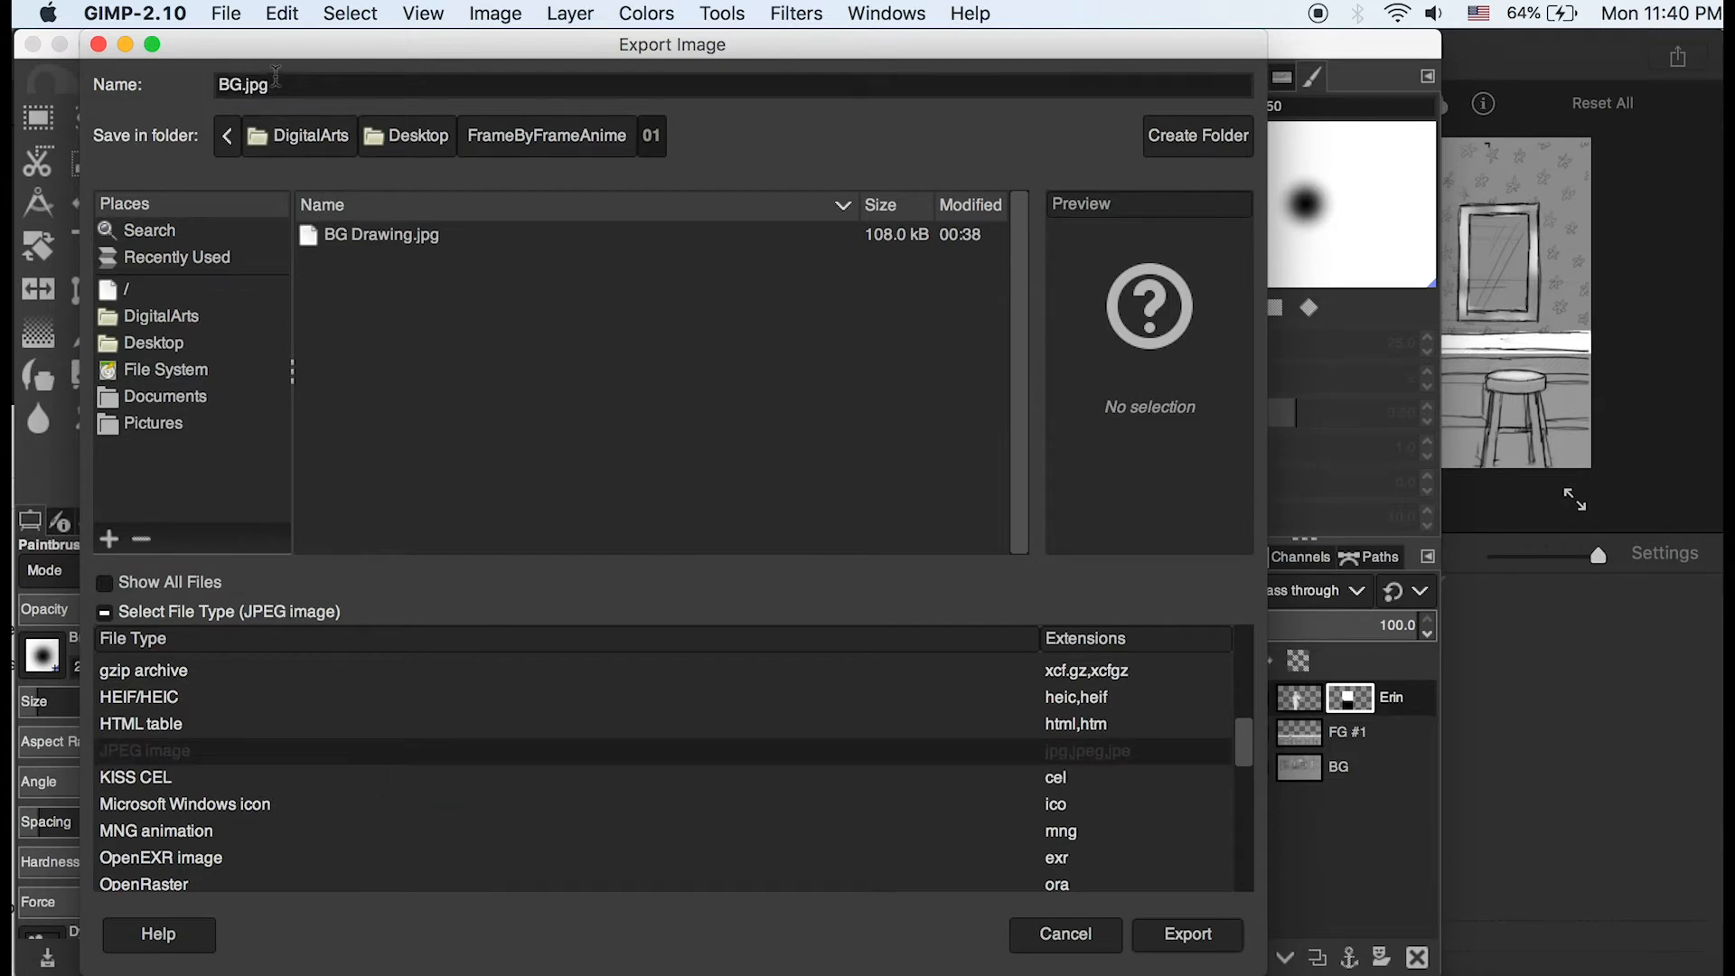
pyautogui.click(276, 79)
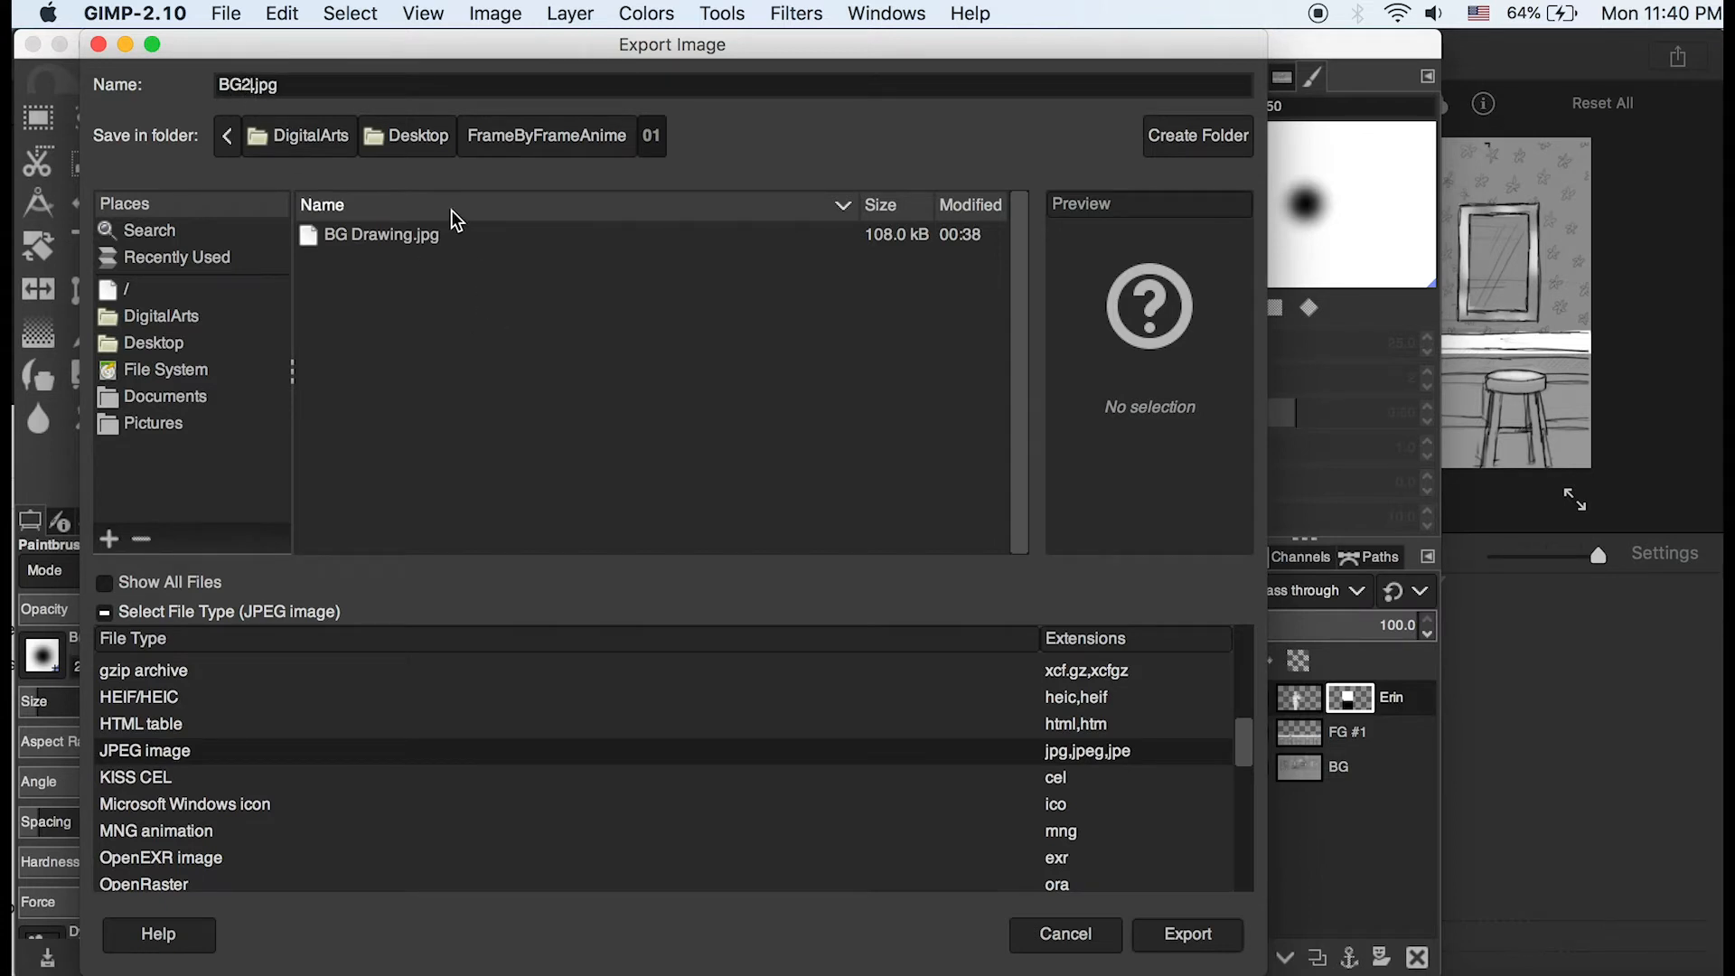
pyautogui.click(1174, 933)
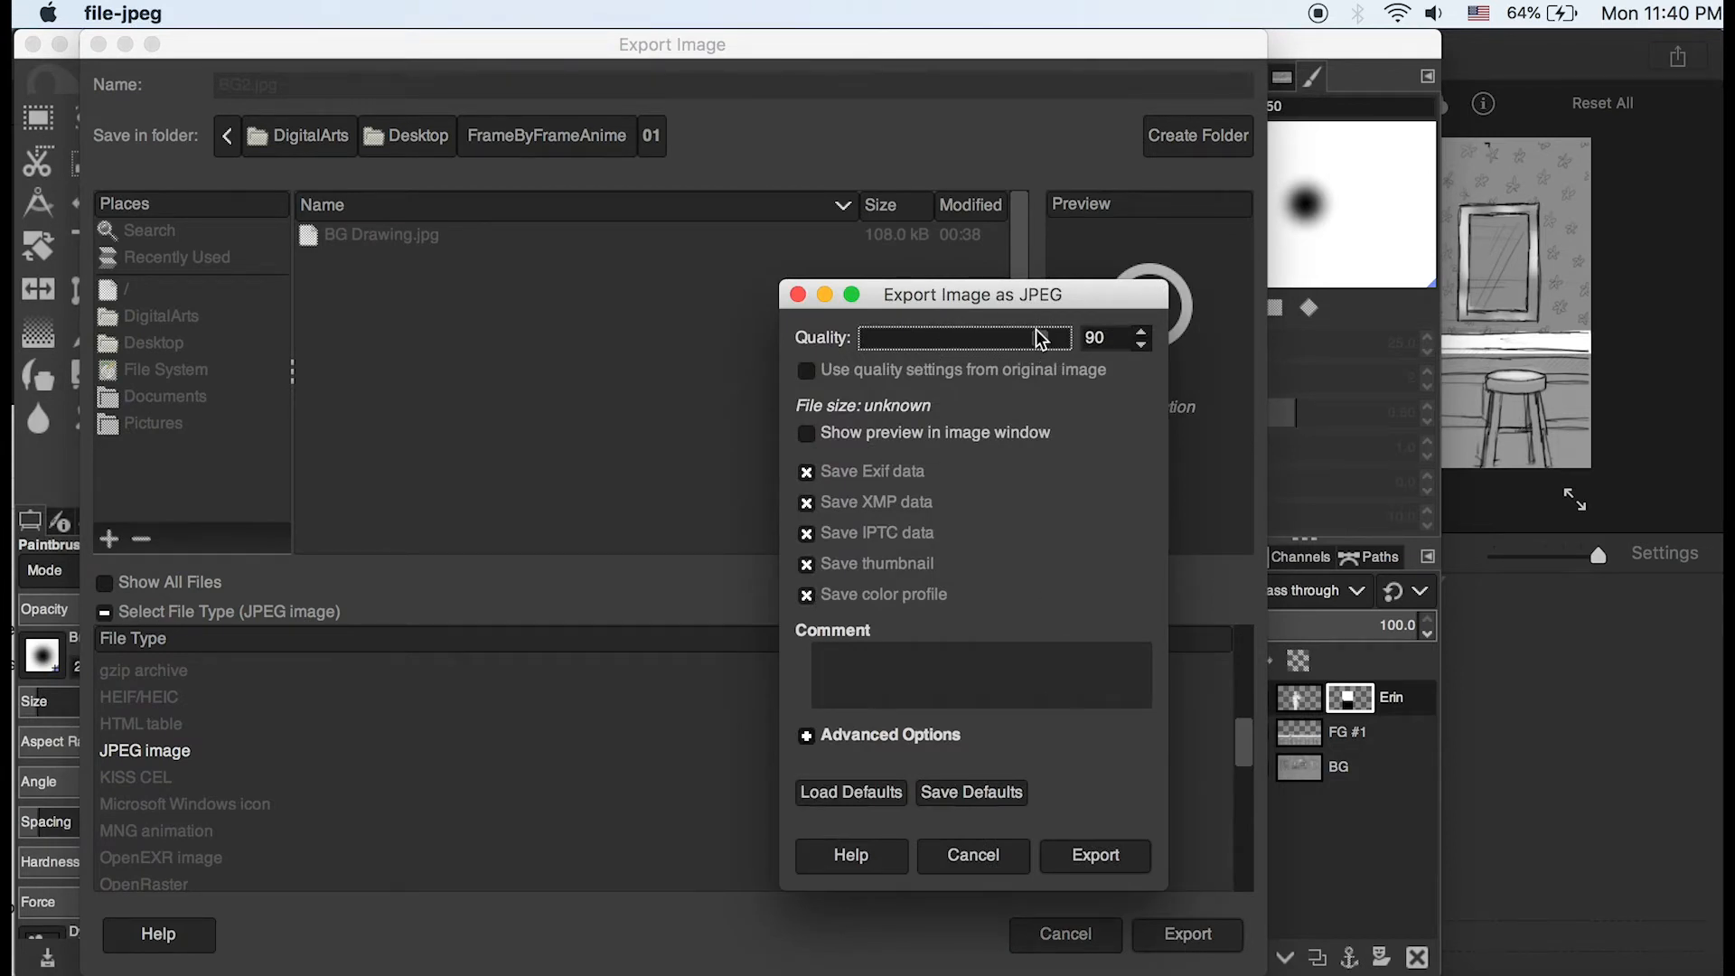
pyautogui.moveTo(1045, 343); pyautogui.dragTo(1104, 339)
pyautogui.click(1095, 854)
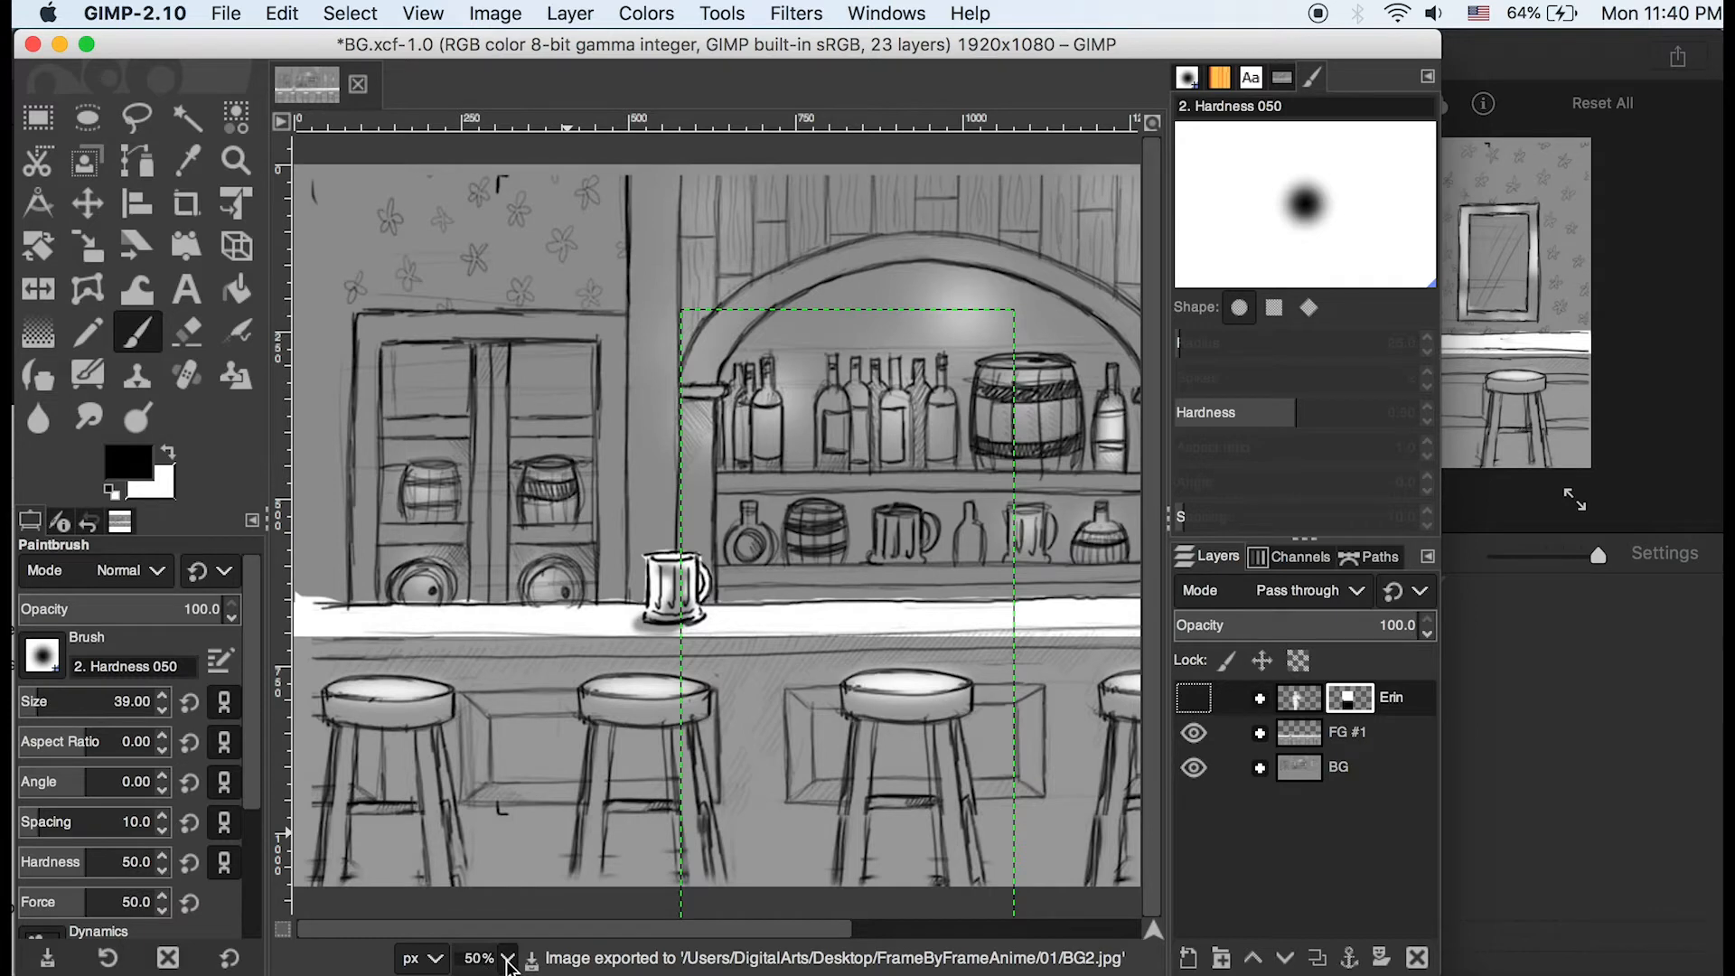
# Zoom out to 25%, hide the FG #1 and BG groups, and show the bartender's group on its own
pyautogui.press('-')
pyautogui.press('-')
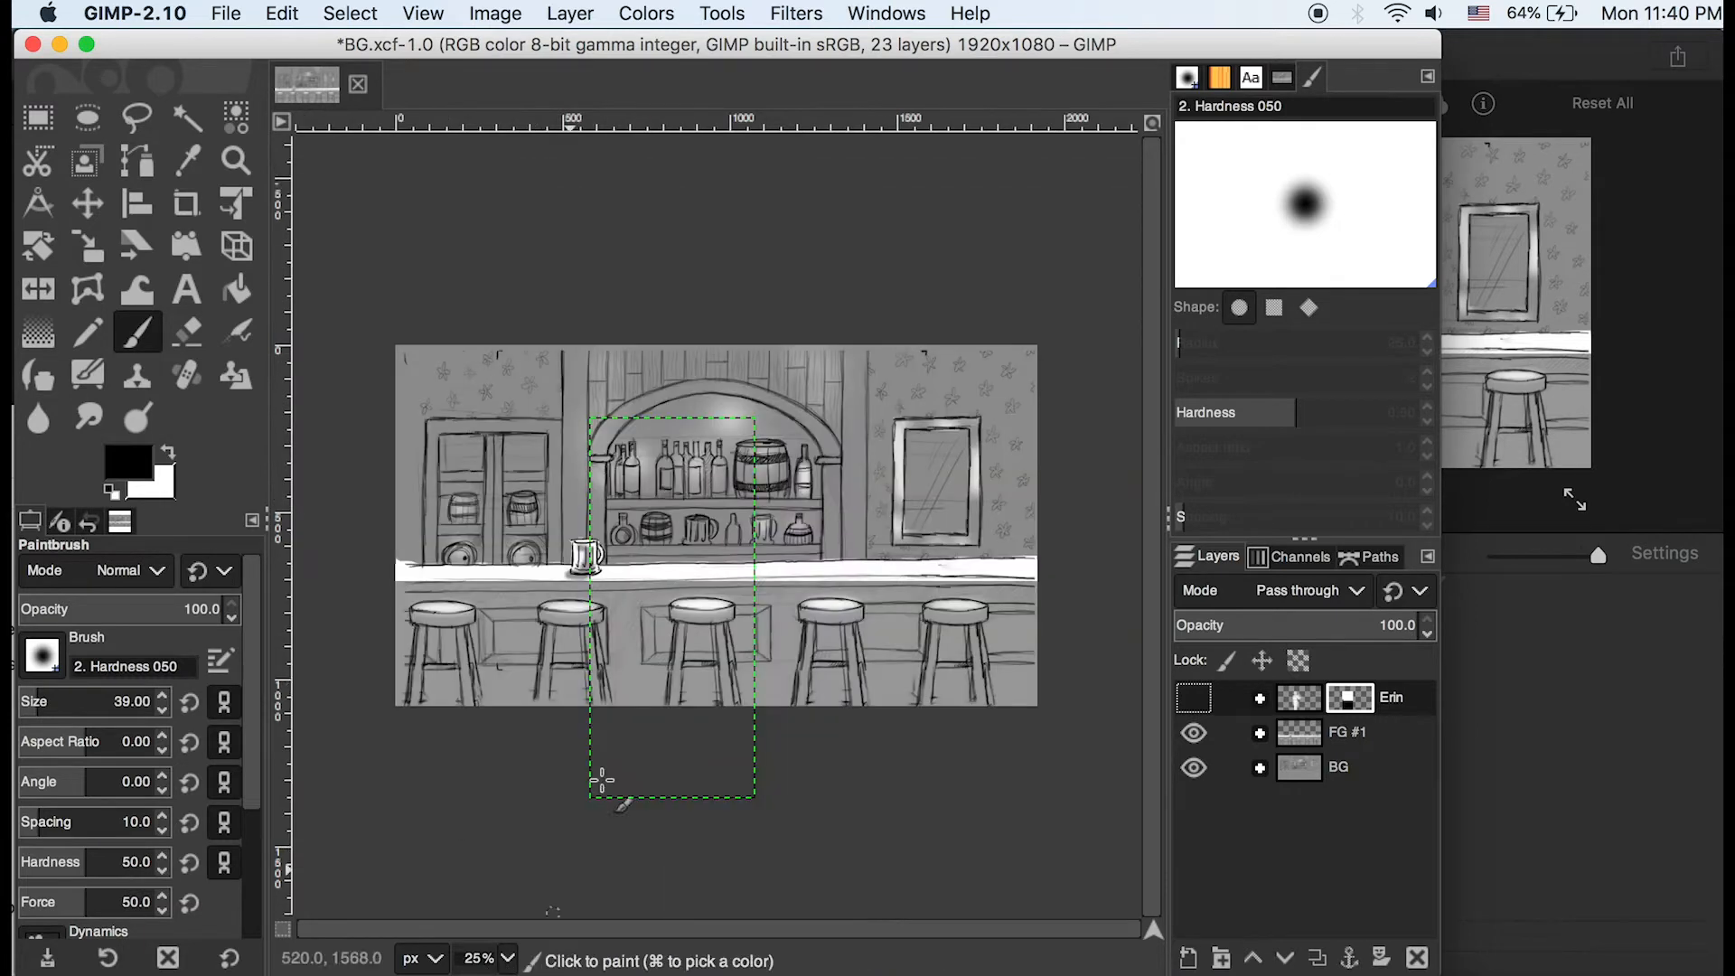
pyautogui.click(1194, 733)
pyautogui.click(1193, 767)
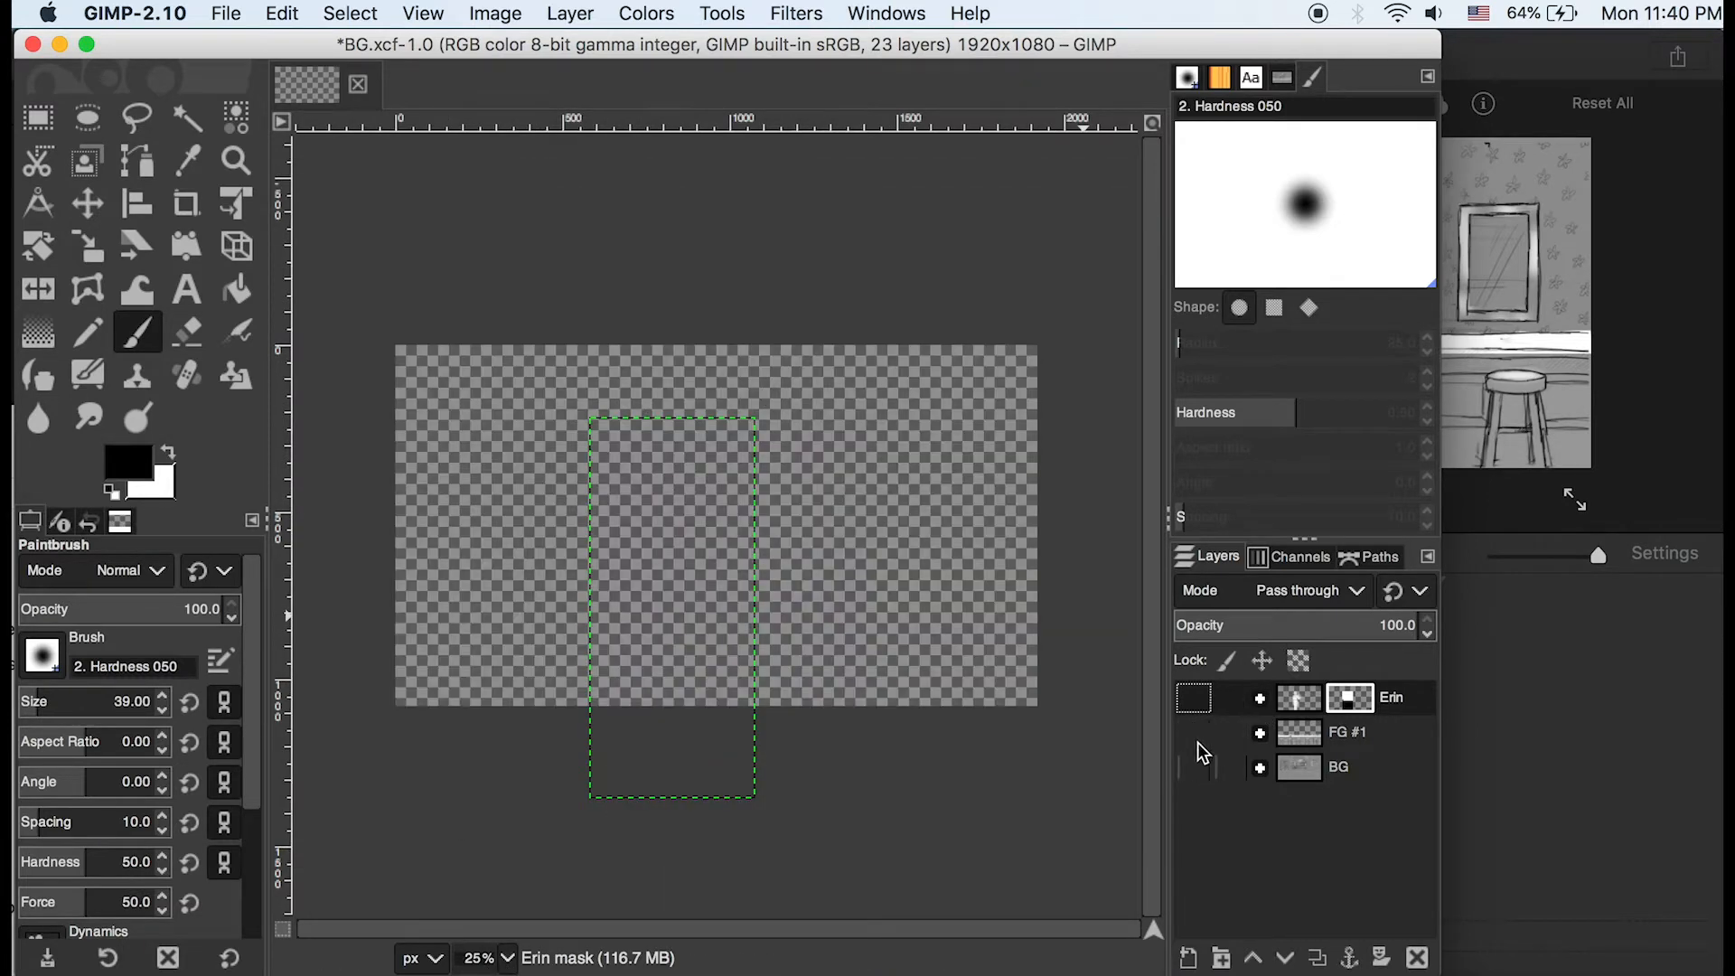
pyautogui.click(1194, 697)
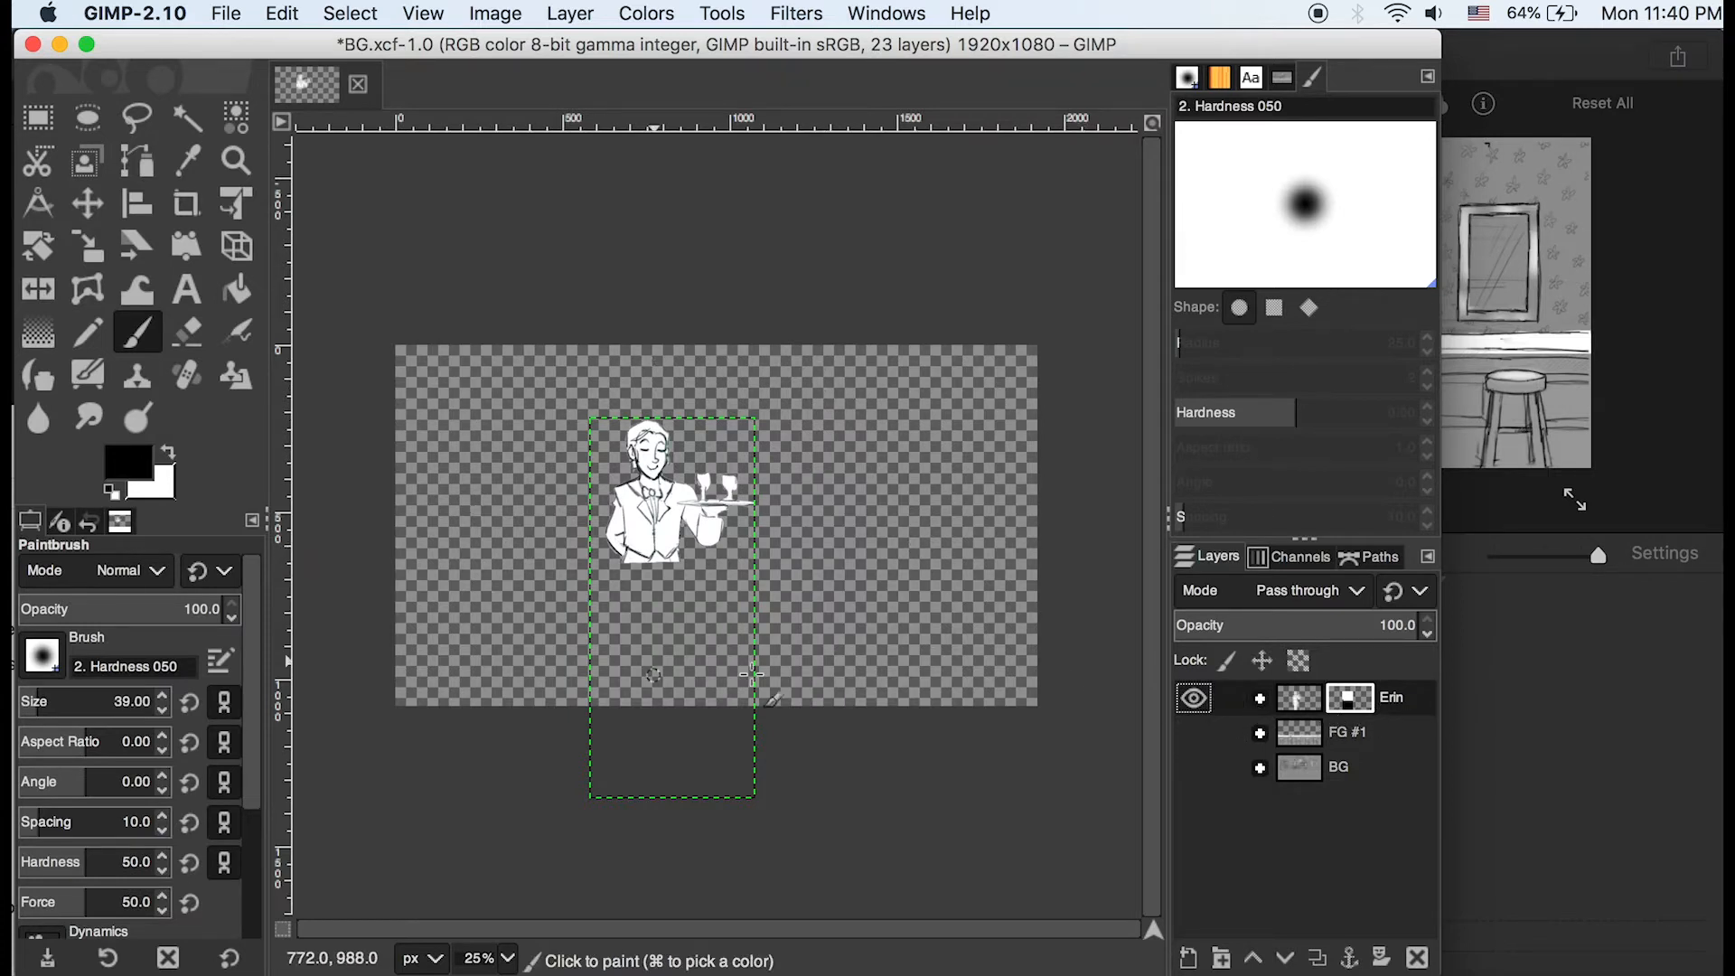
# Expand the bartender's group and make Layer 1 the only visible frame, with Layer 14 hidden
pyautogui.click(1260, 699)
pyautogui.moveTo(1426, 748); pyautogui.dragTo(1432, 704)
pyautogui.click(1194, 839)
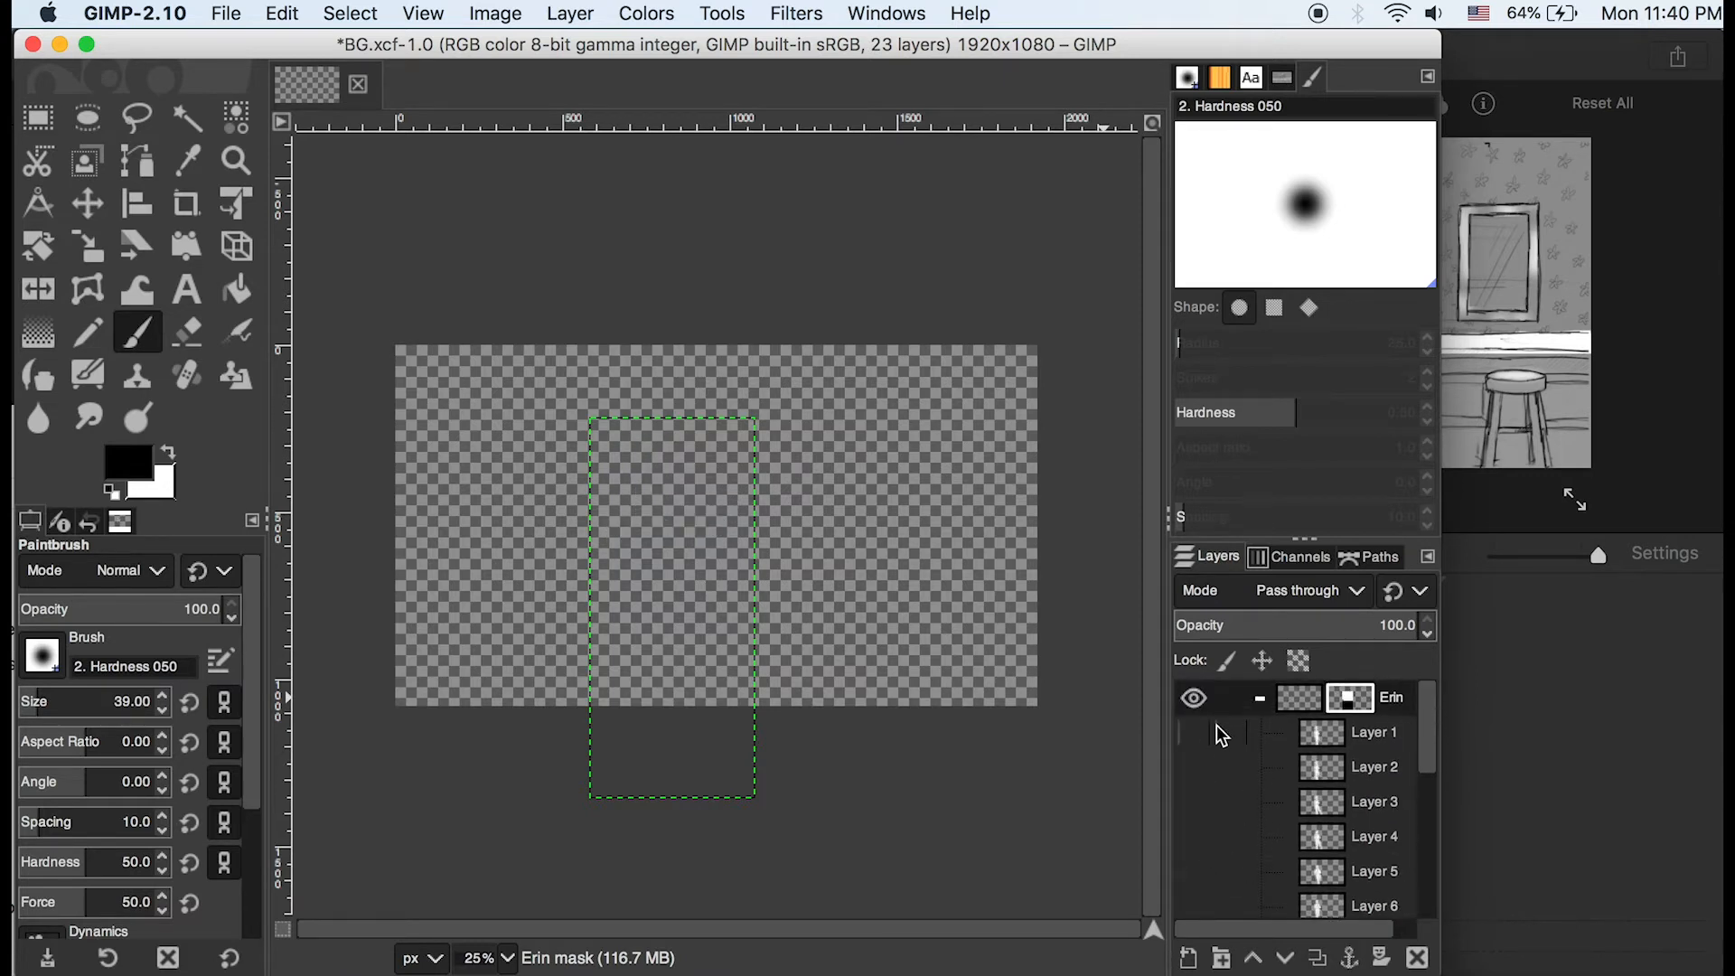
pyautogui.click(1195, 733)
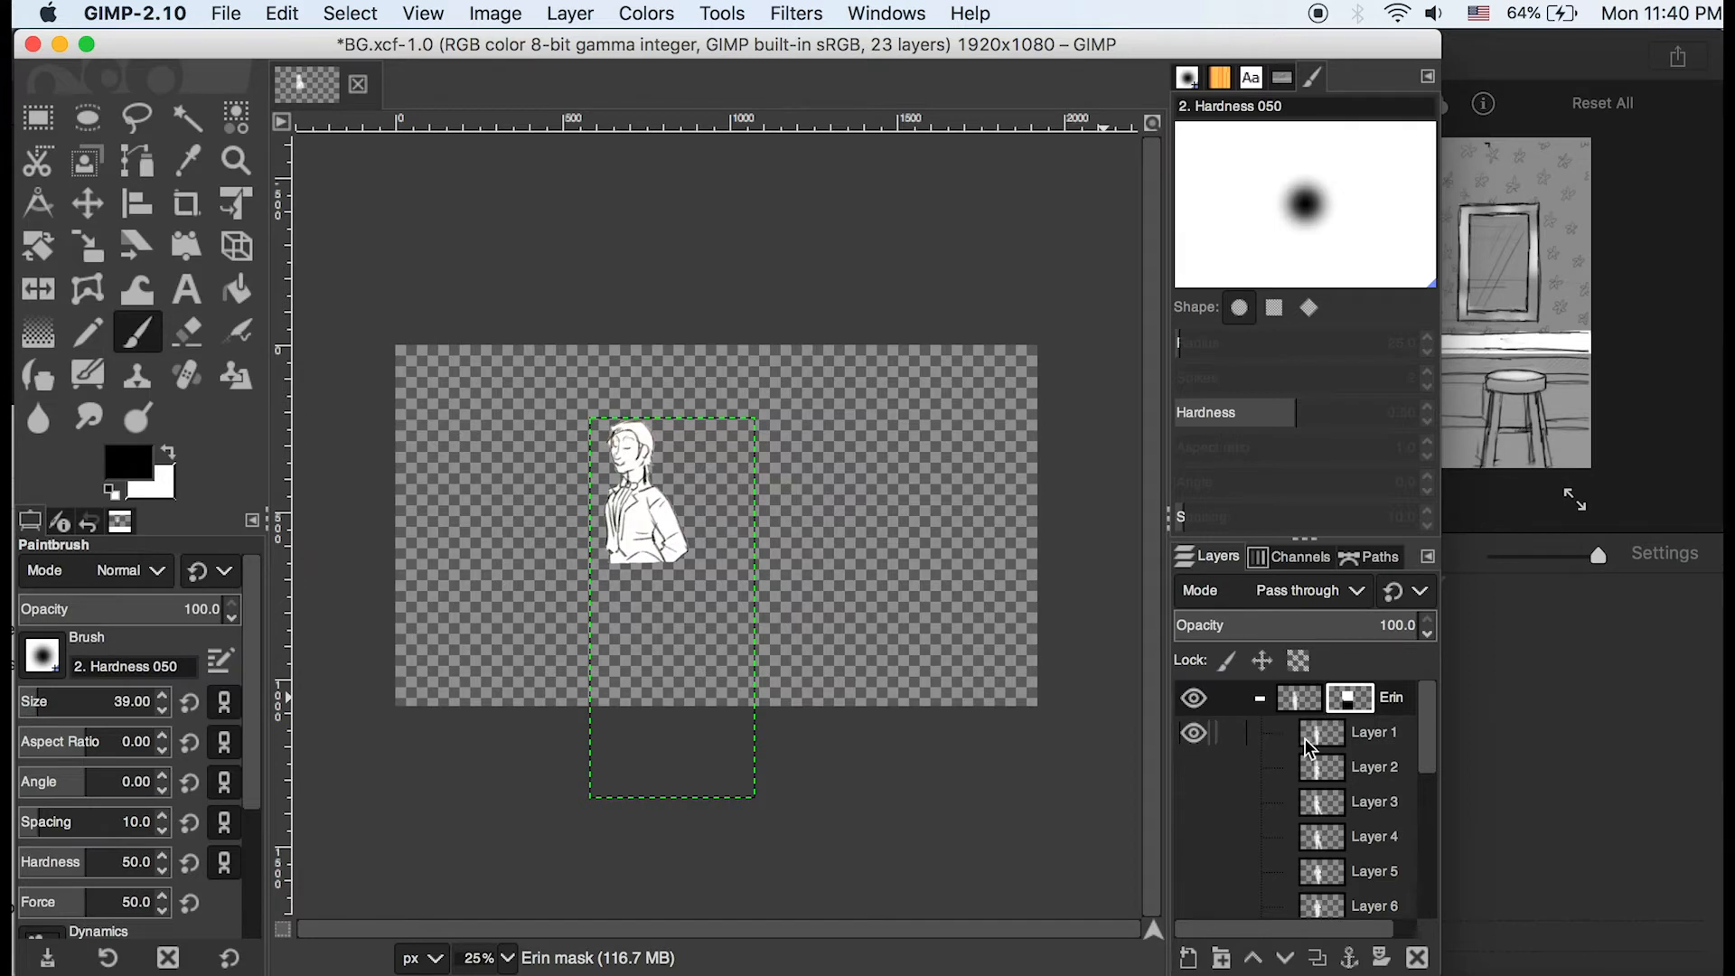
# Prepare a PNG export of the first frame named Erin-Frame001.png in folder 01 and dismiss it without exporting
pyautogui.click(225, 12)
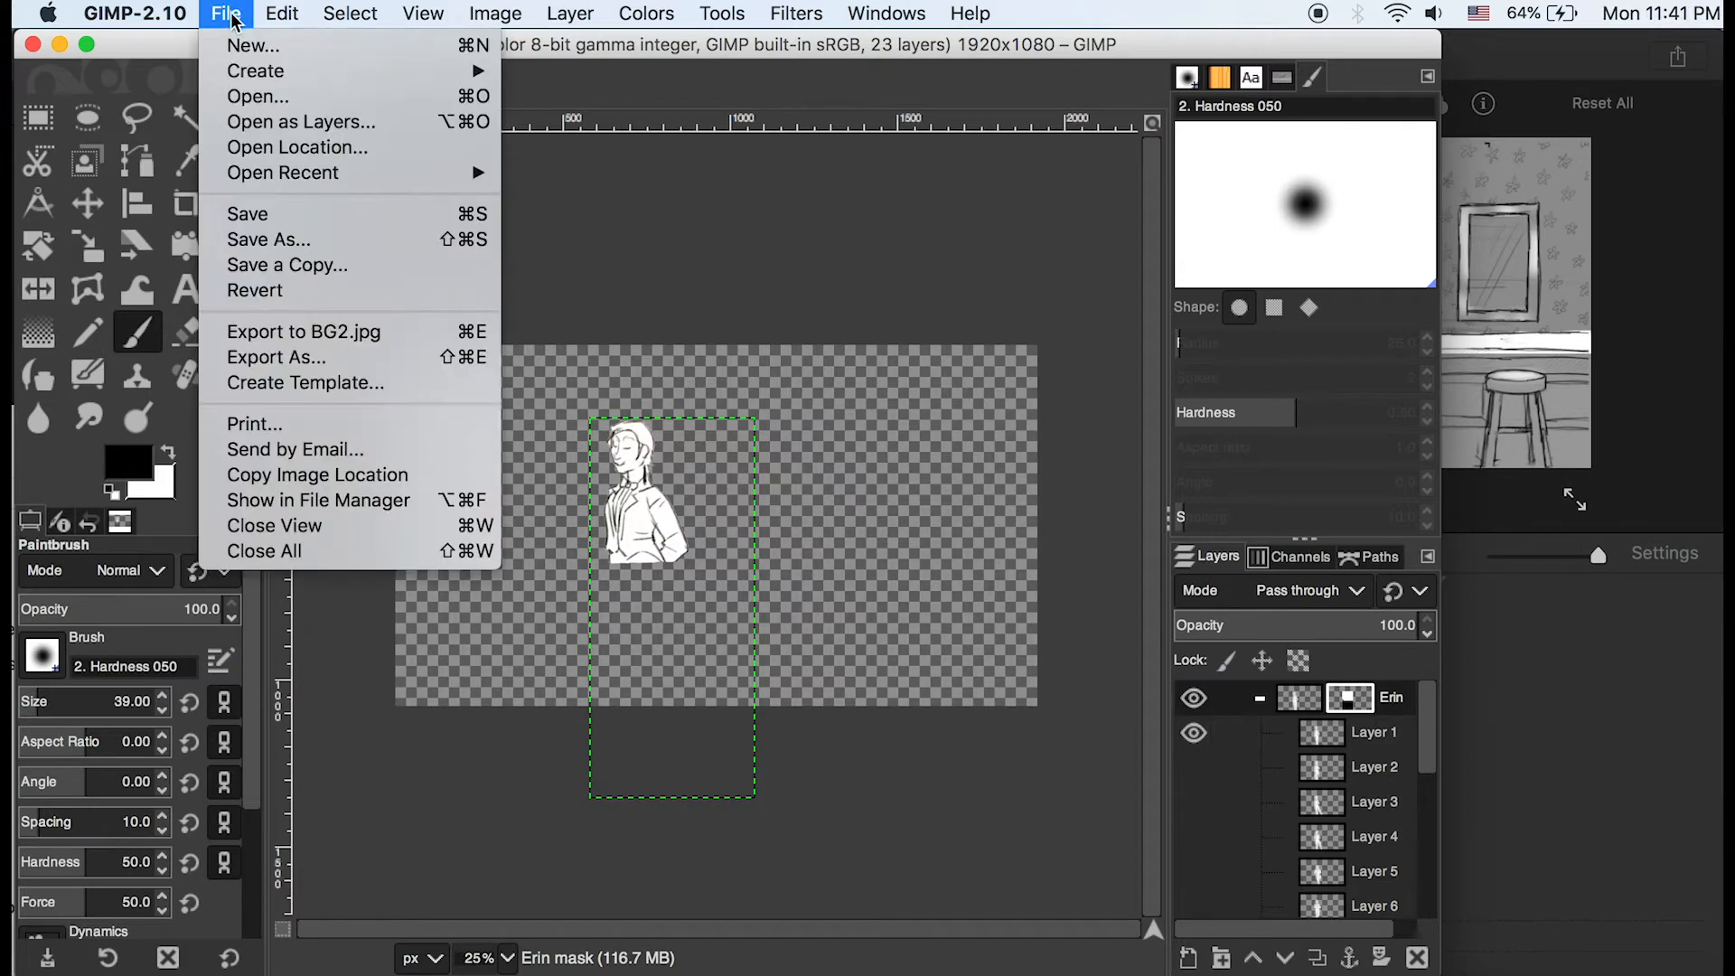
pyautogui.click(346, 368)
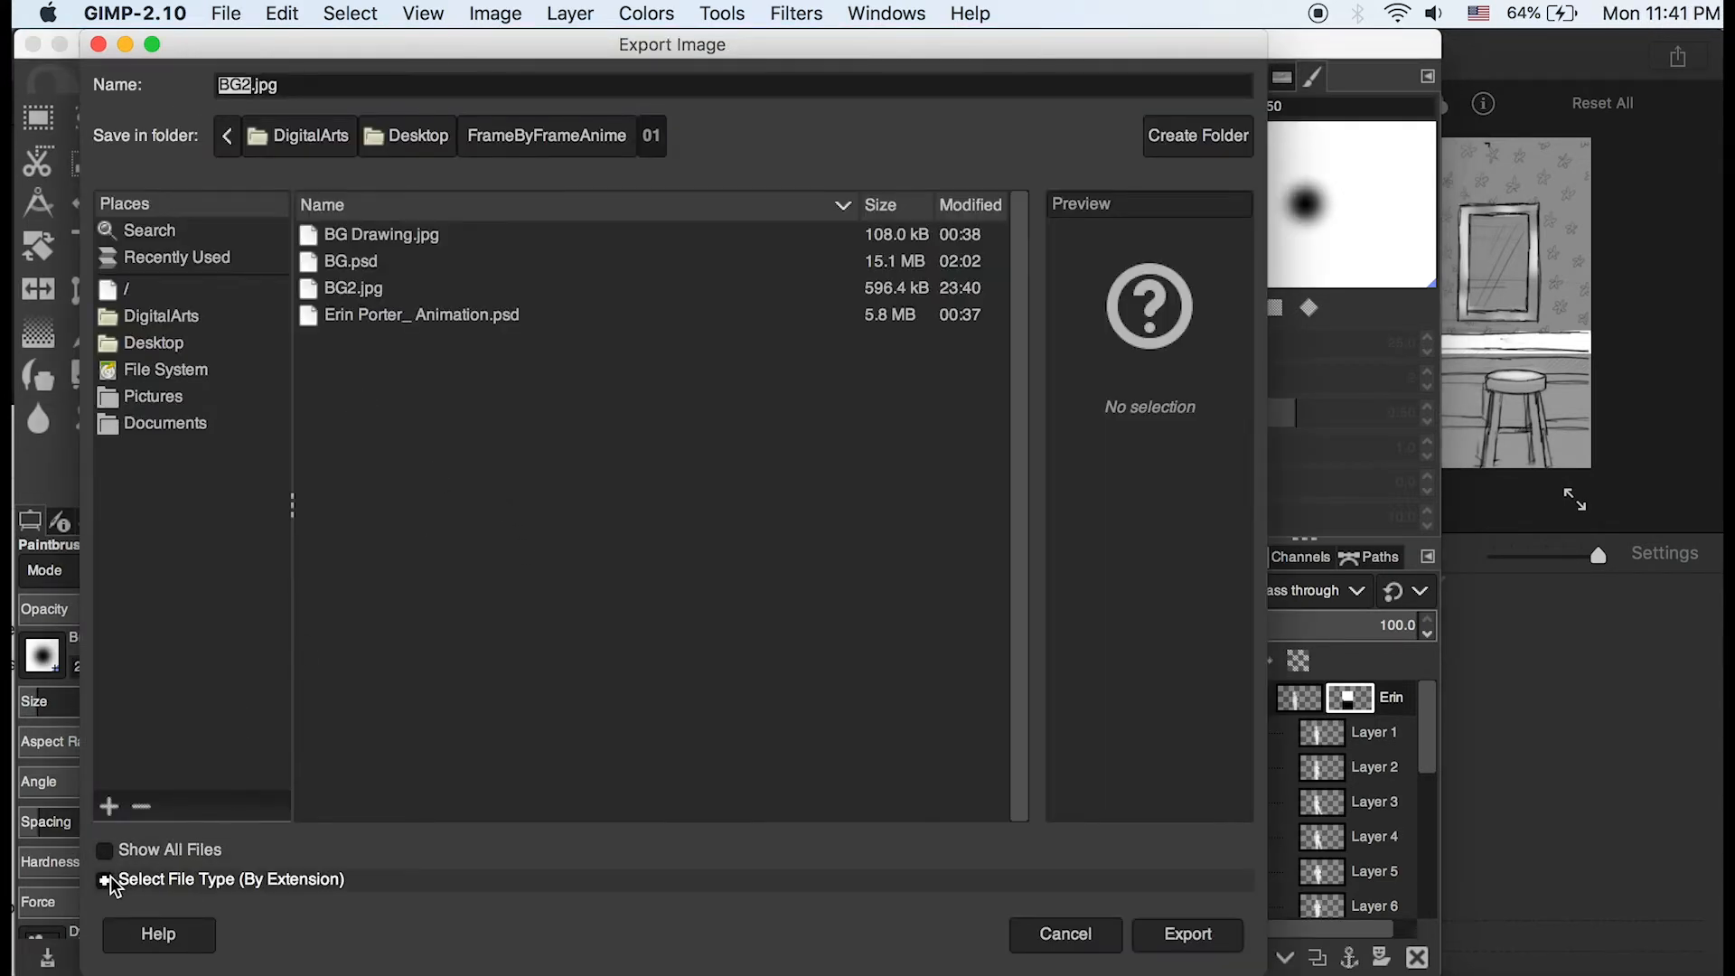
pyautogui.click(107, 879)
pyautogui.scroll(-10, 406, 766)
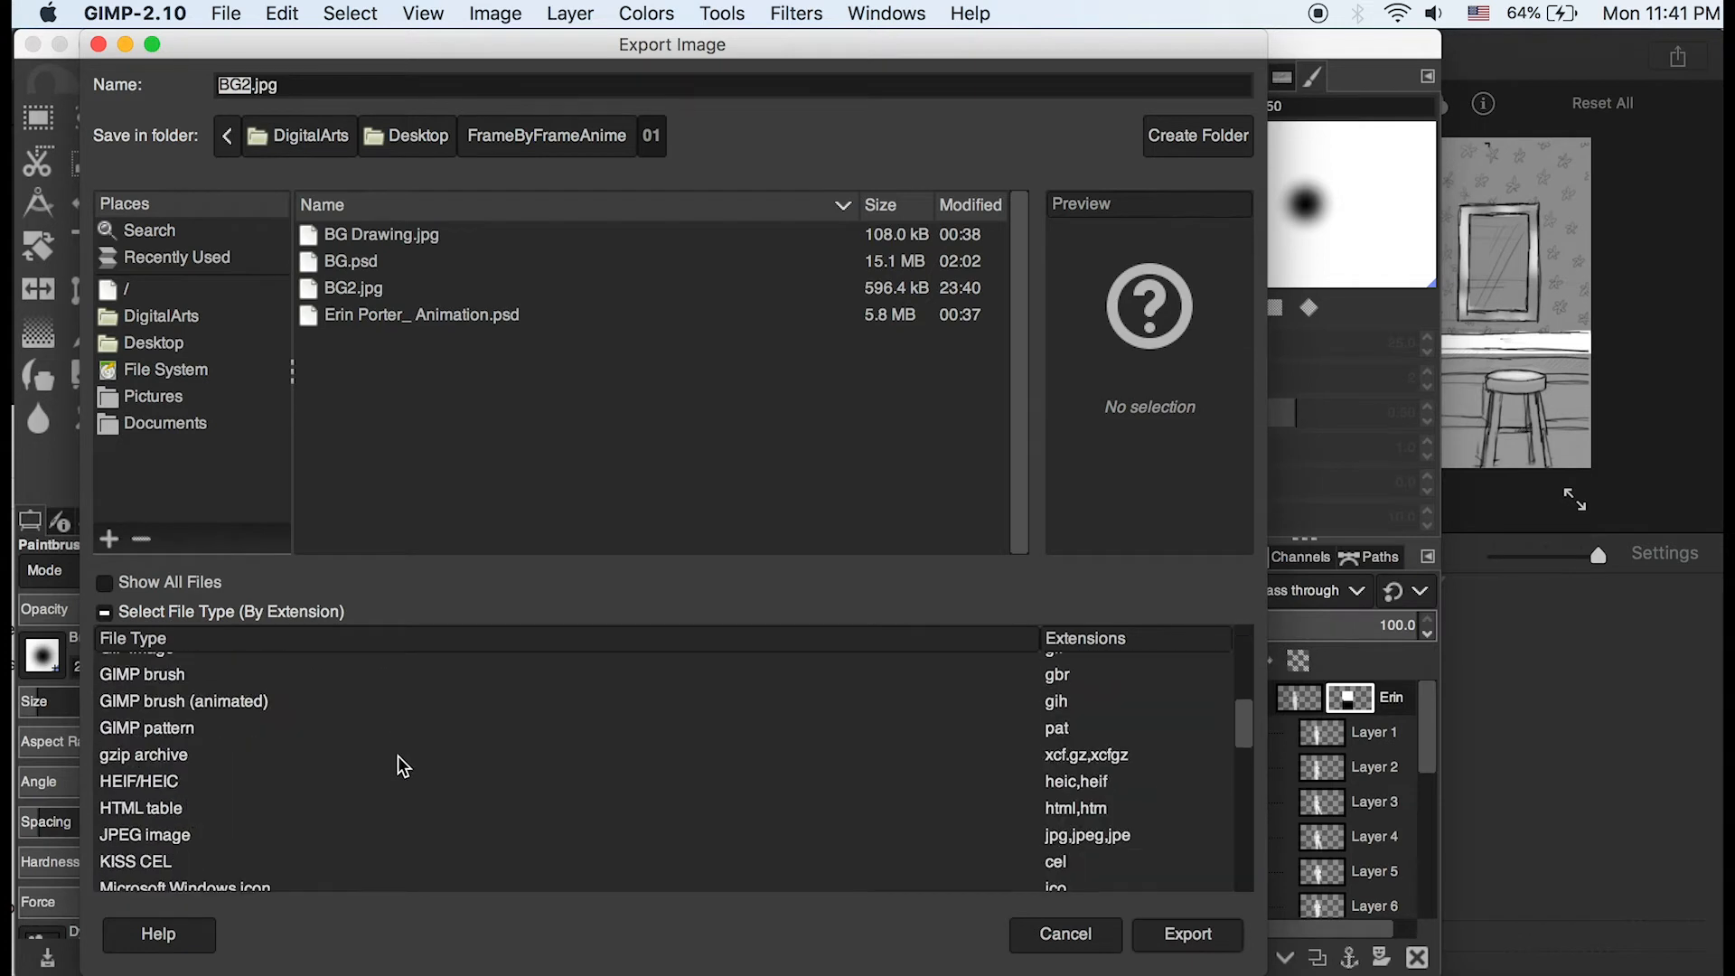
pyautogui.scroll(-1, 403, 768)
pyautogui.click(403, 804)
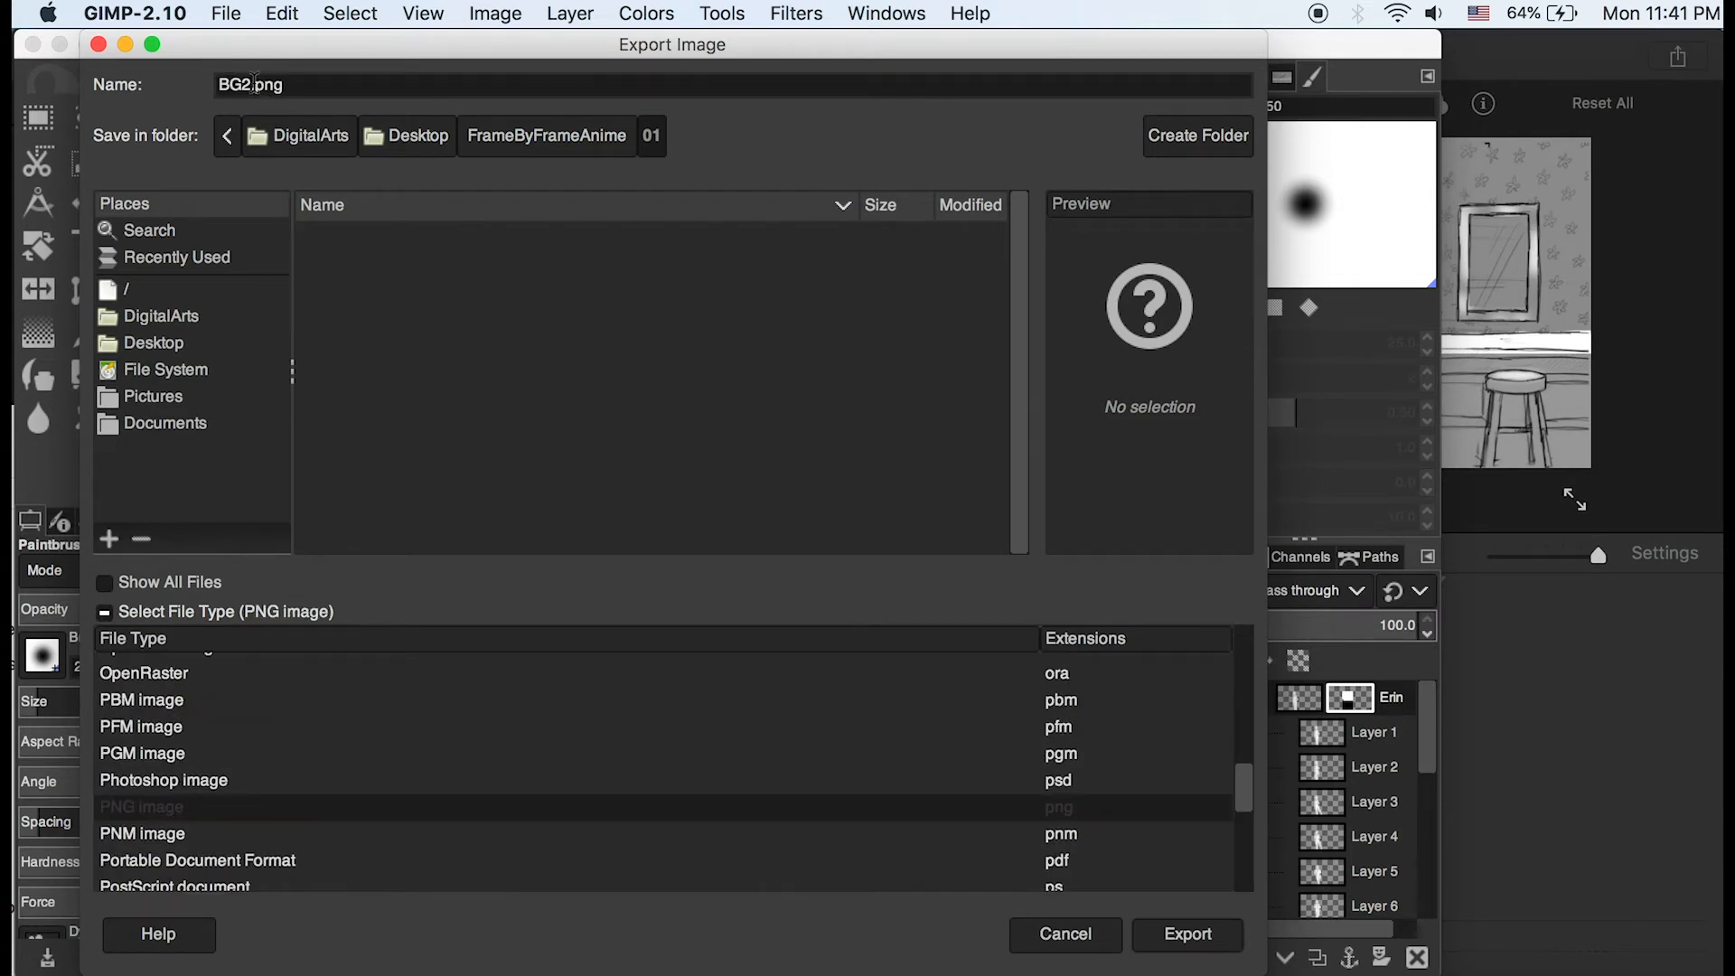
pyautogui.press('BackSpace')
pyautogui.write('E')
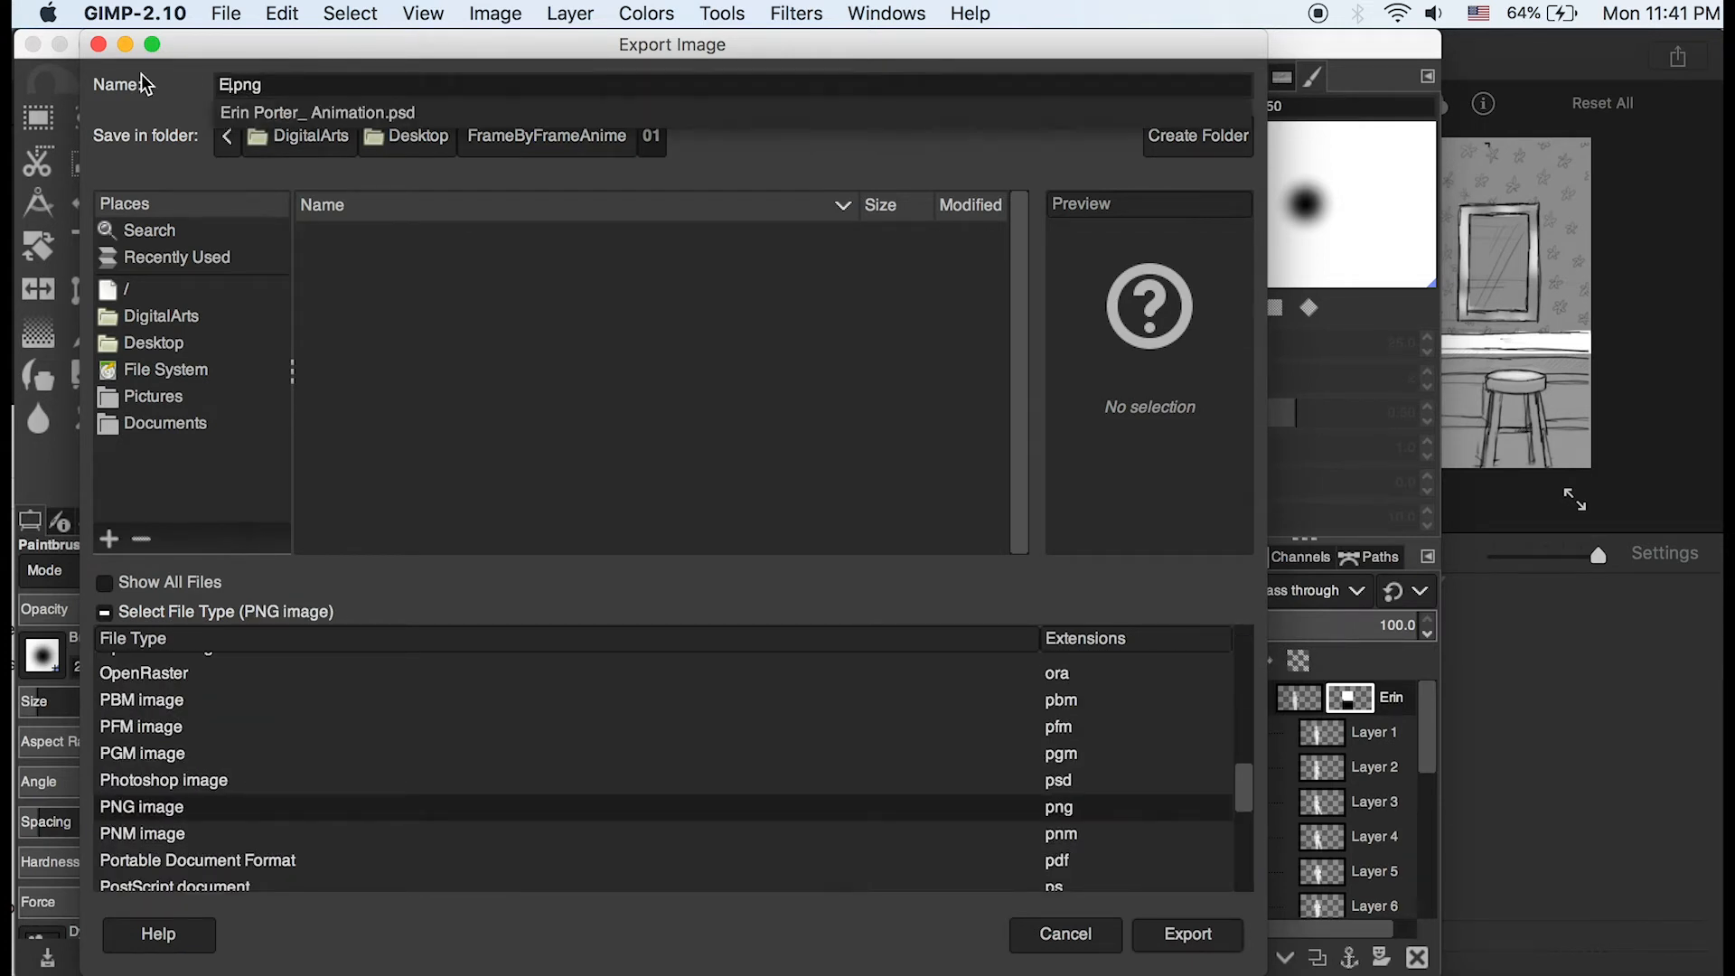
pyautogui.write('rin-Frame001')
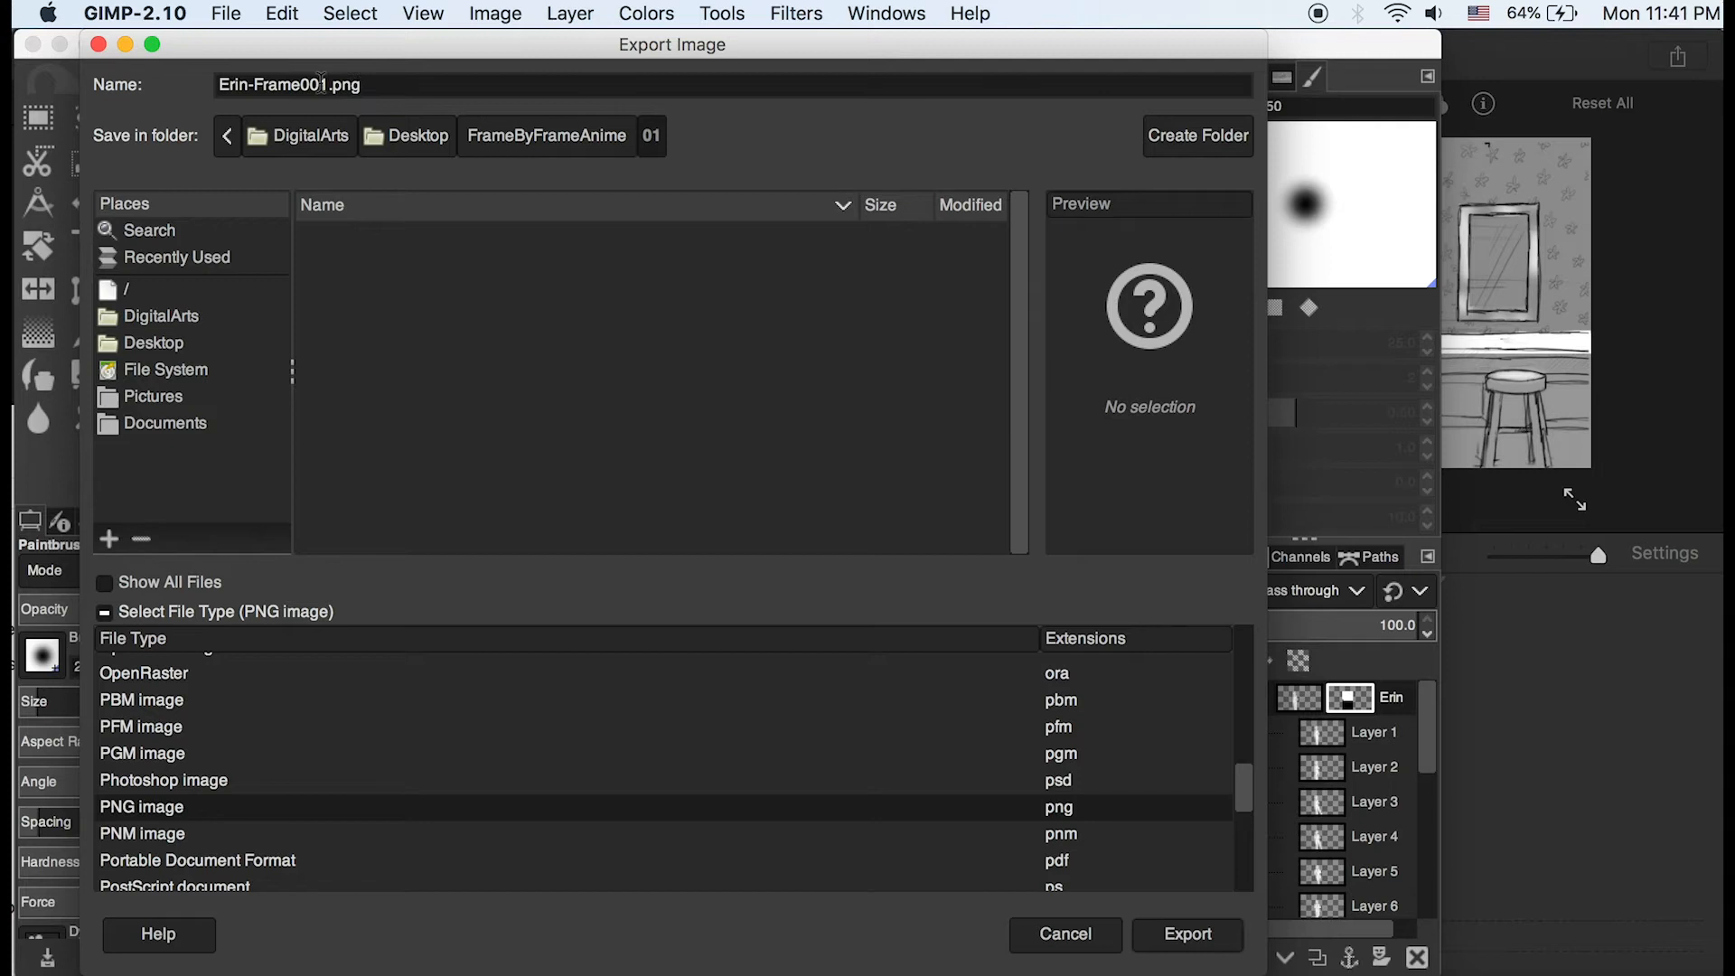
pyautogui.moveTo(321, 83); pyautogui.dragTo(218, 84)
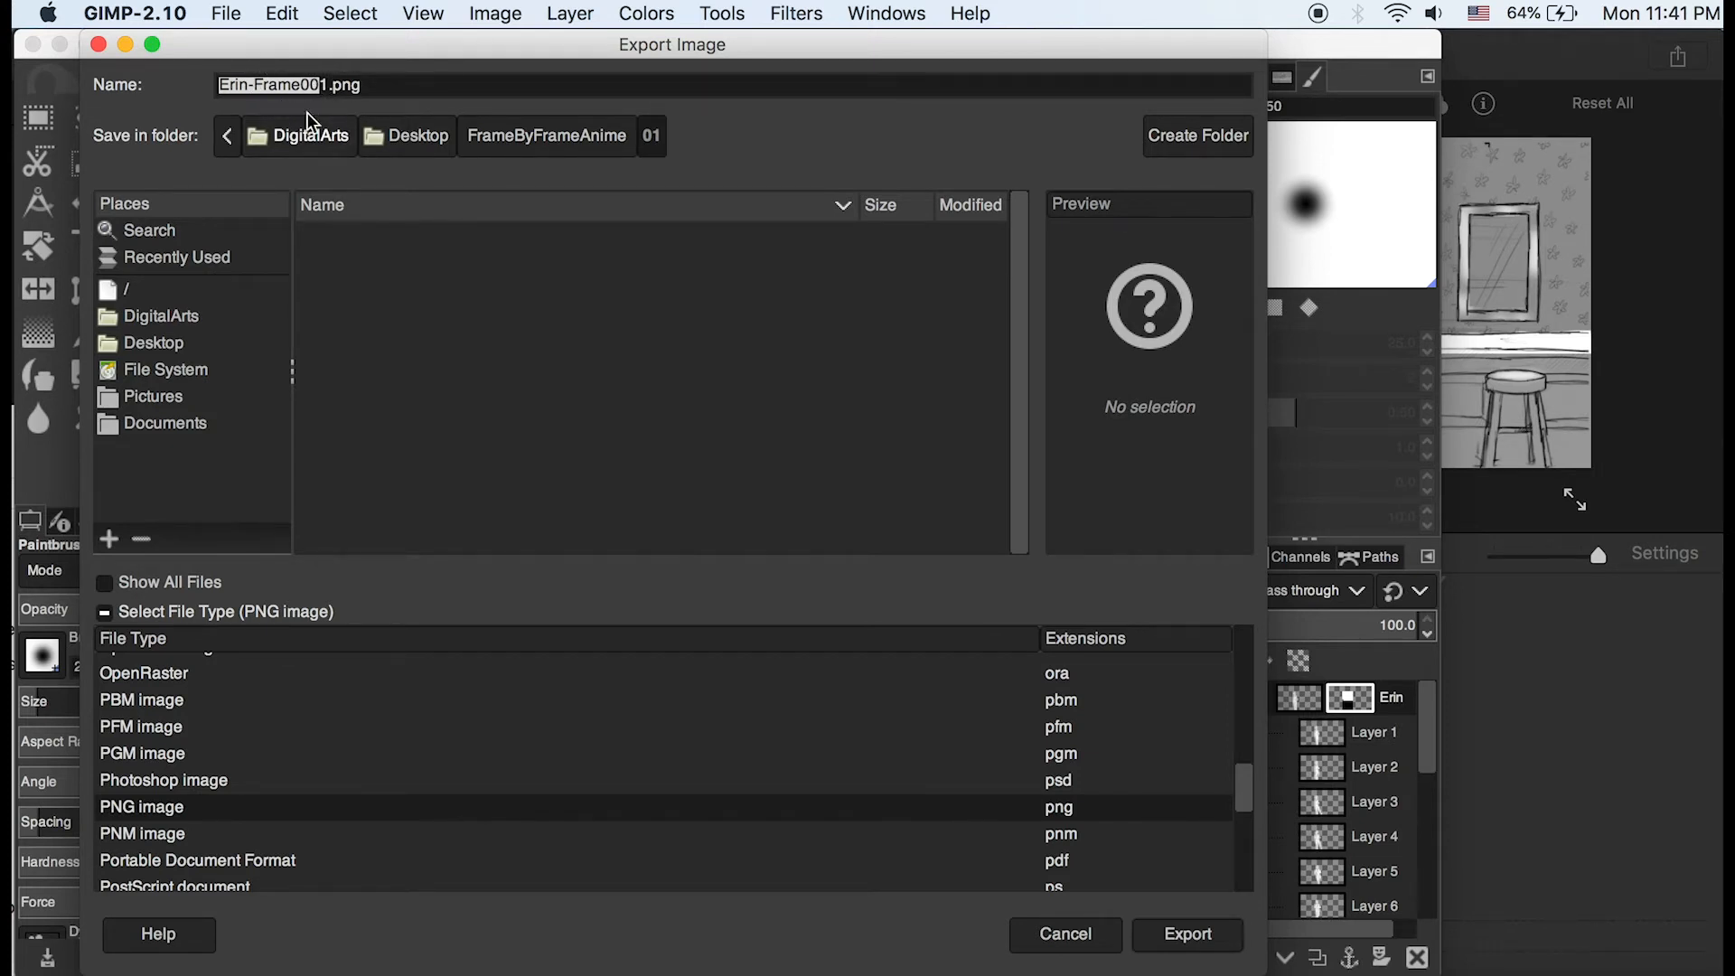
pyautogui.click(1068, 941)
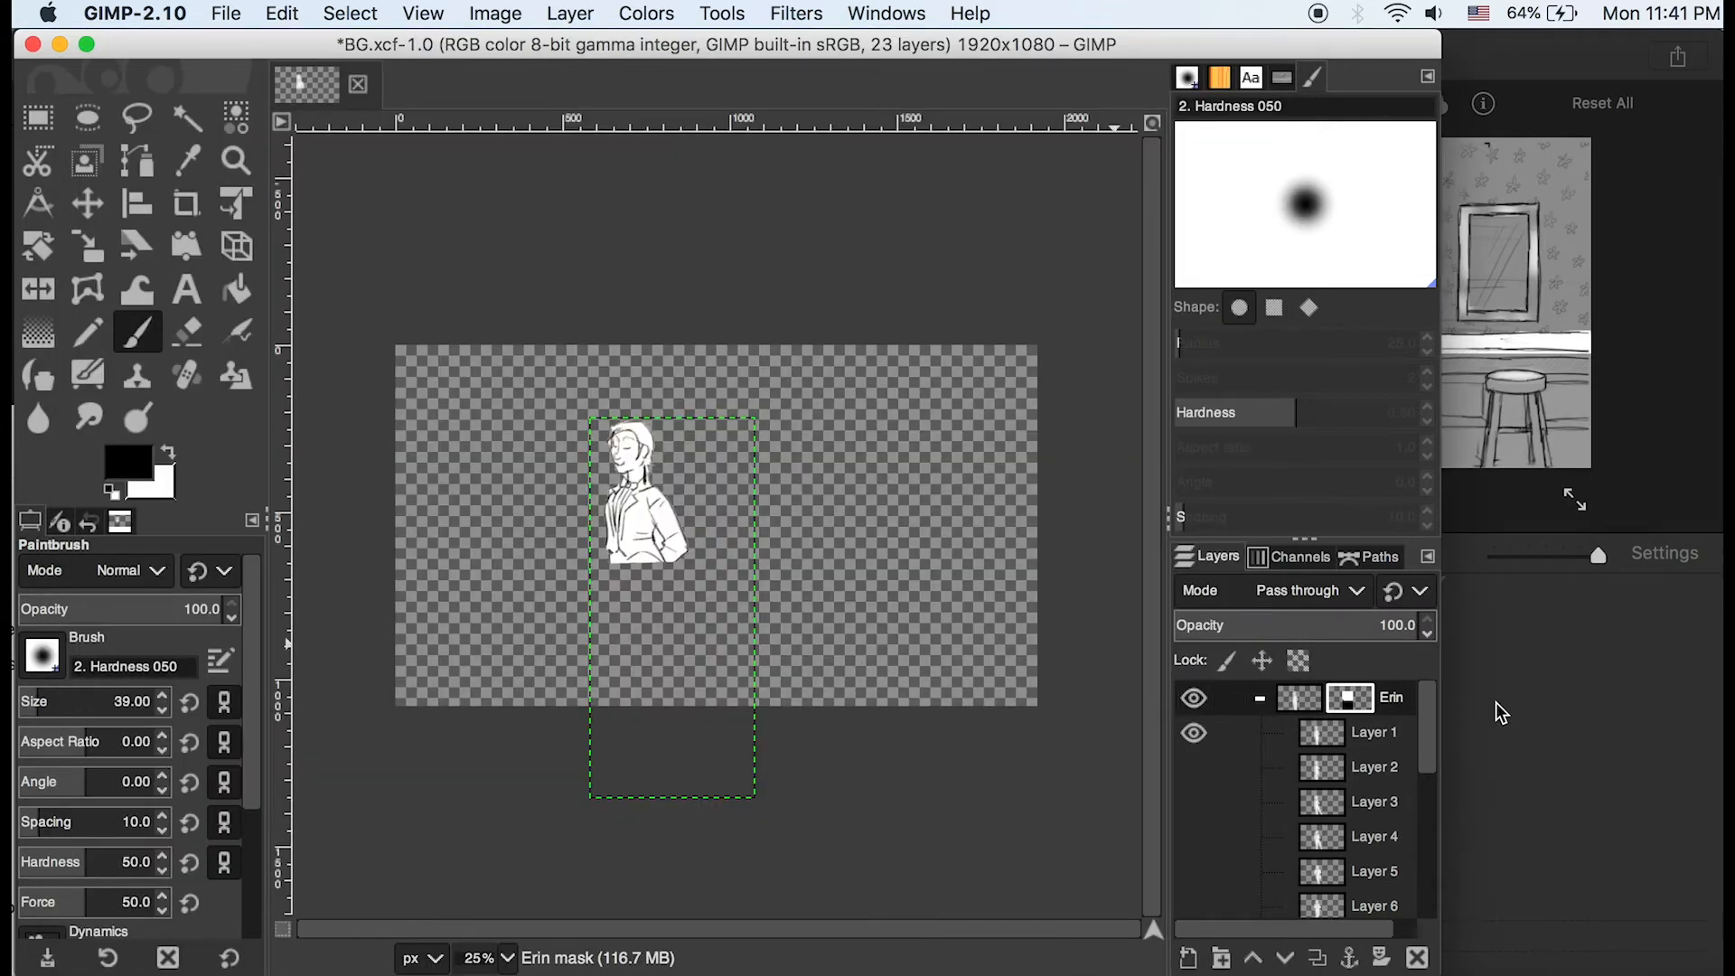
# Switch to iMovie and create a new event in the iMovie Library, keeping its default name
pyautogui.click(1507, 723)
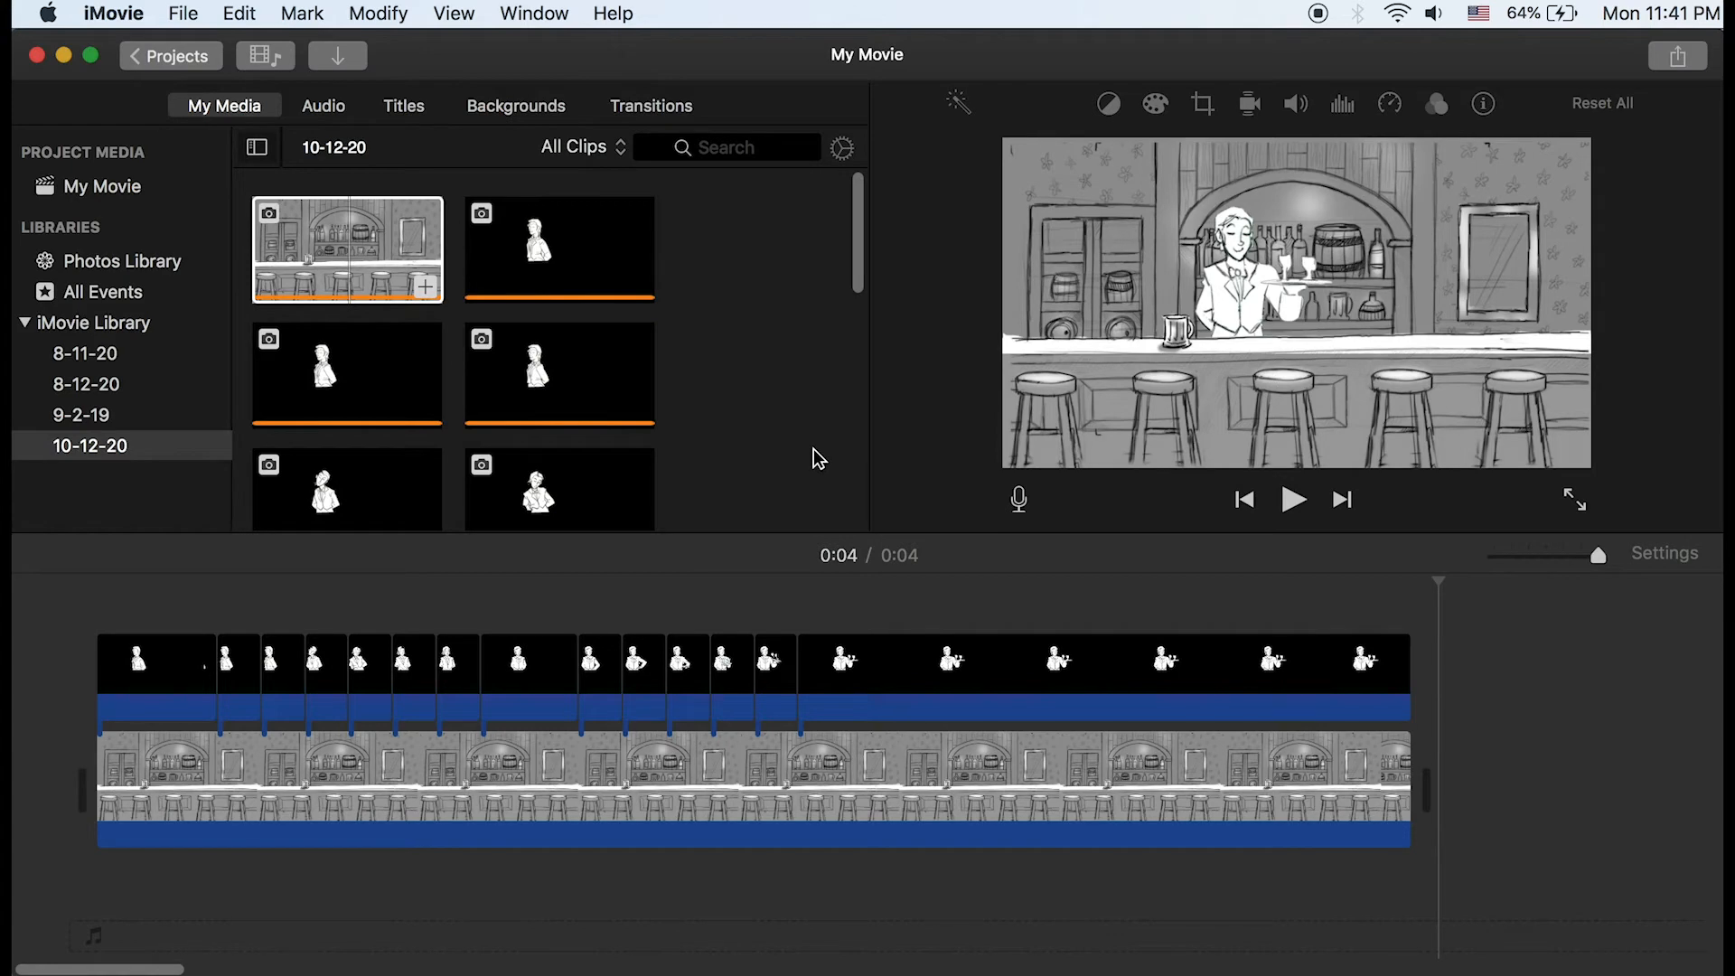
pyautogui.click(184, 14)
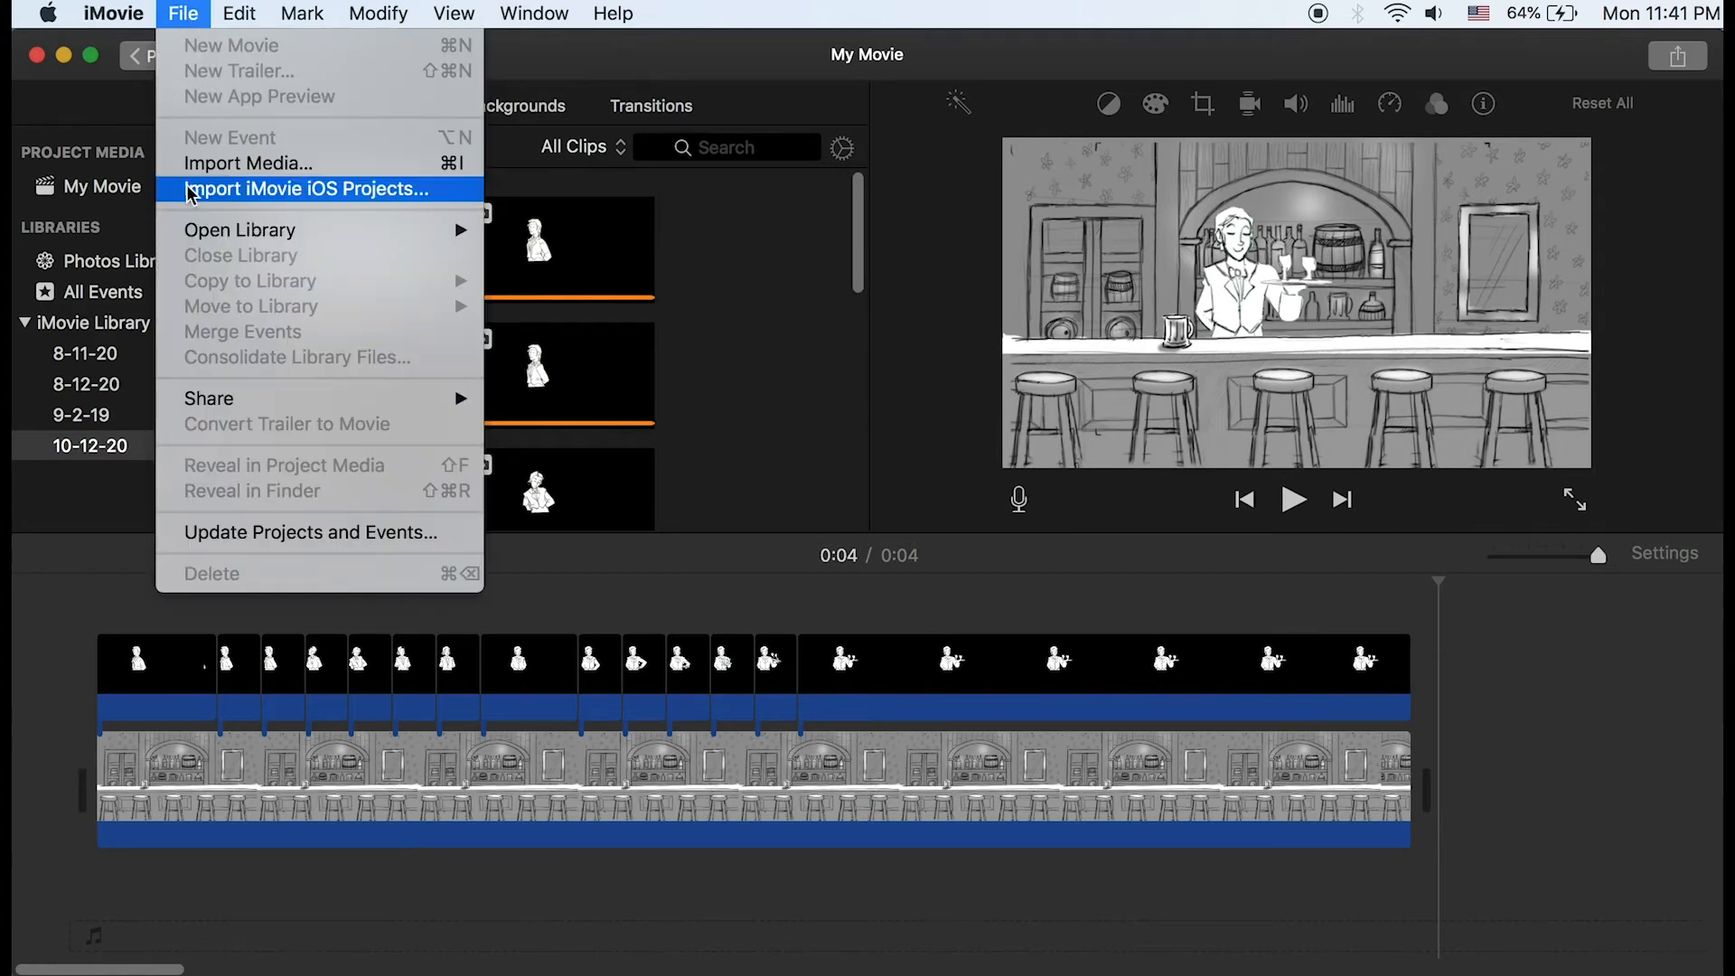
pyautogui.click(60, 485)
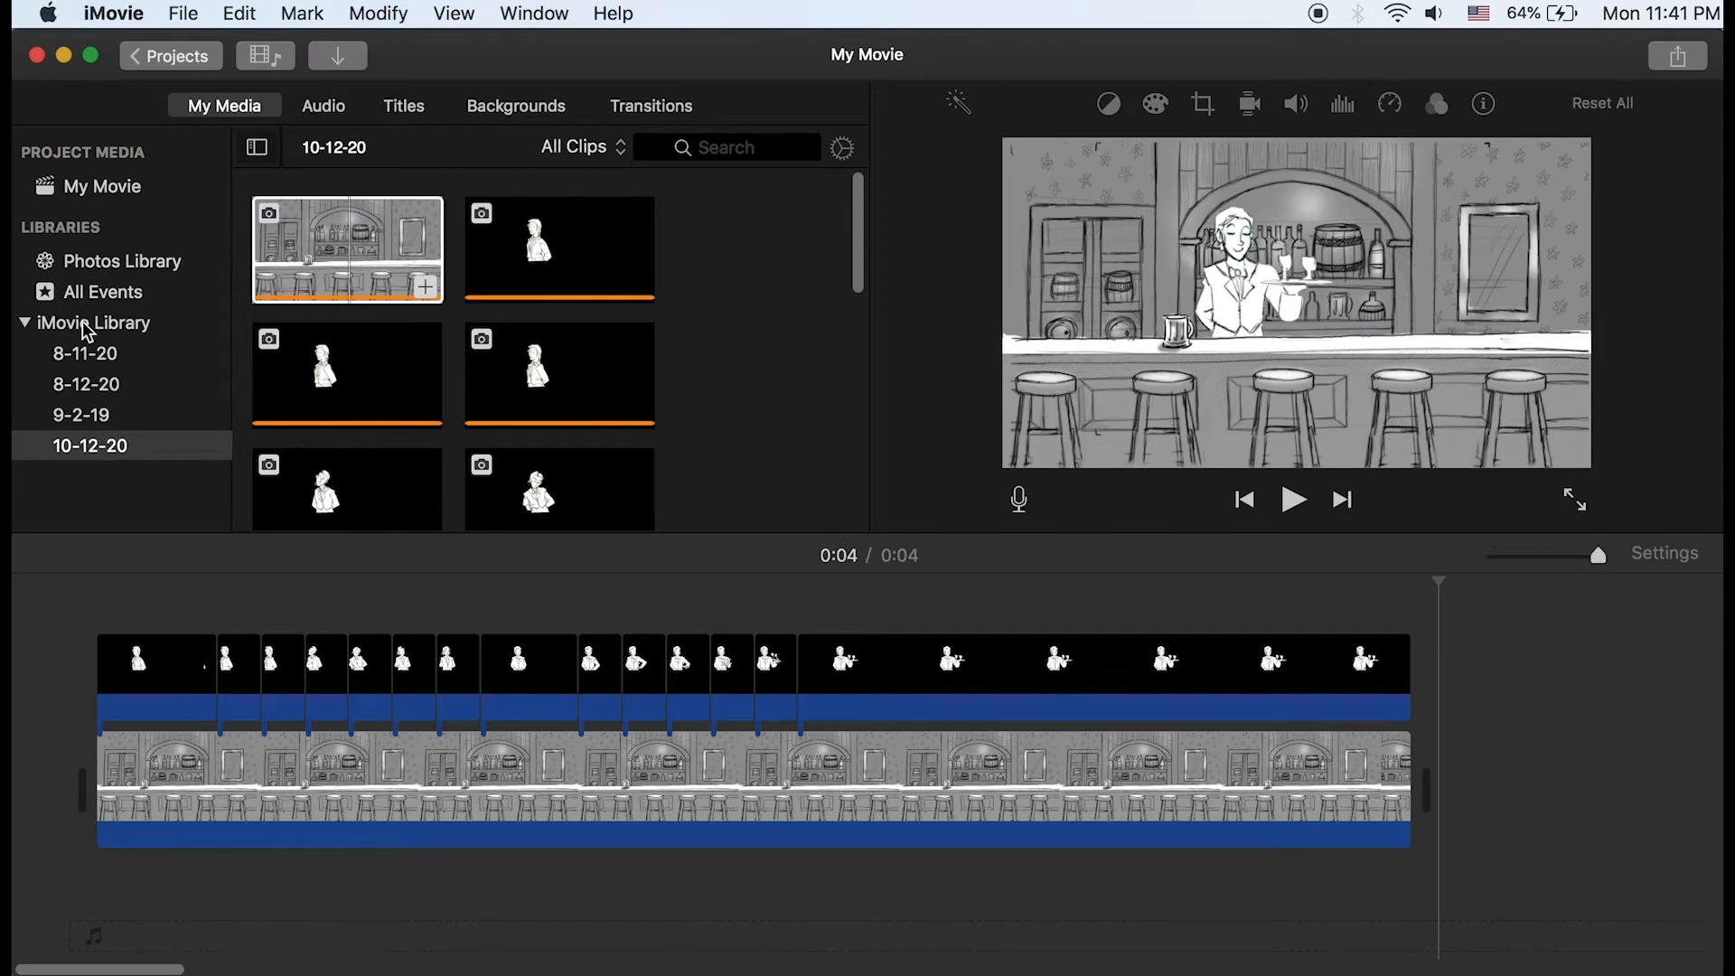
pyautogui.rightClick(75, 499)
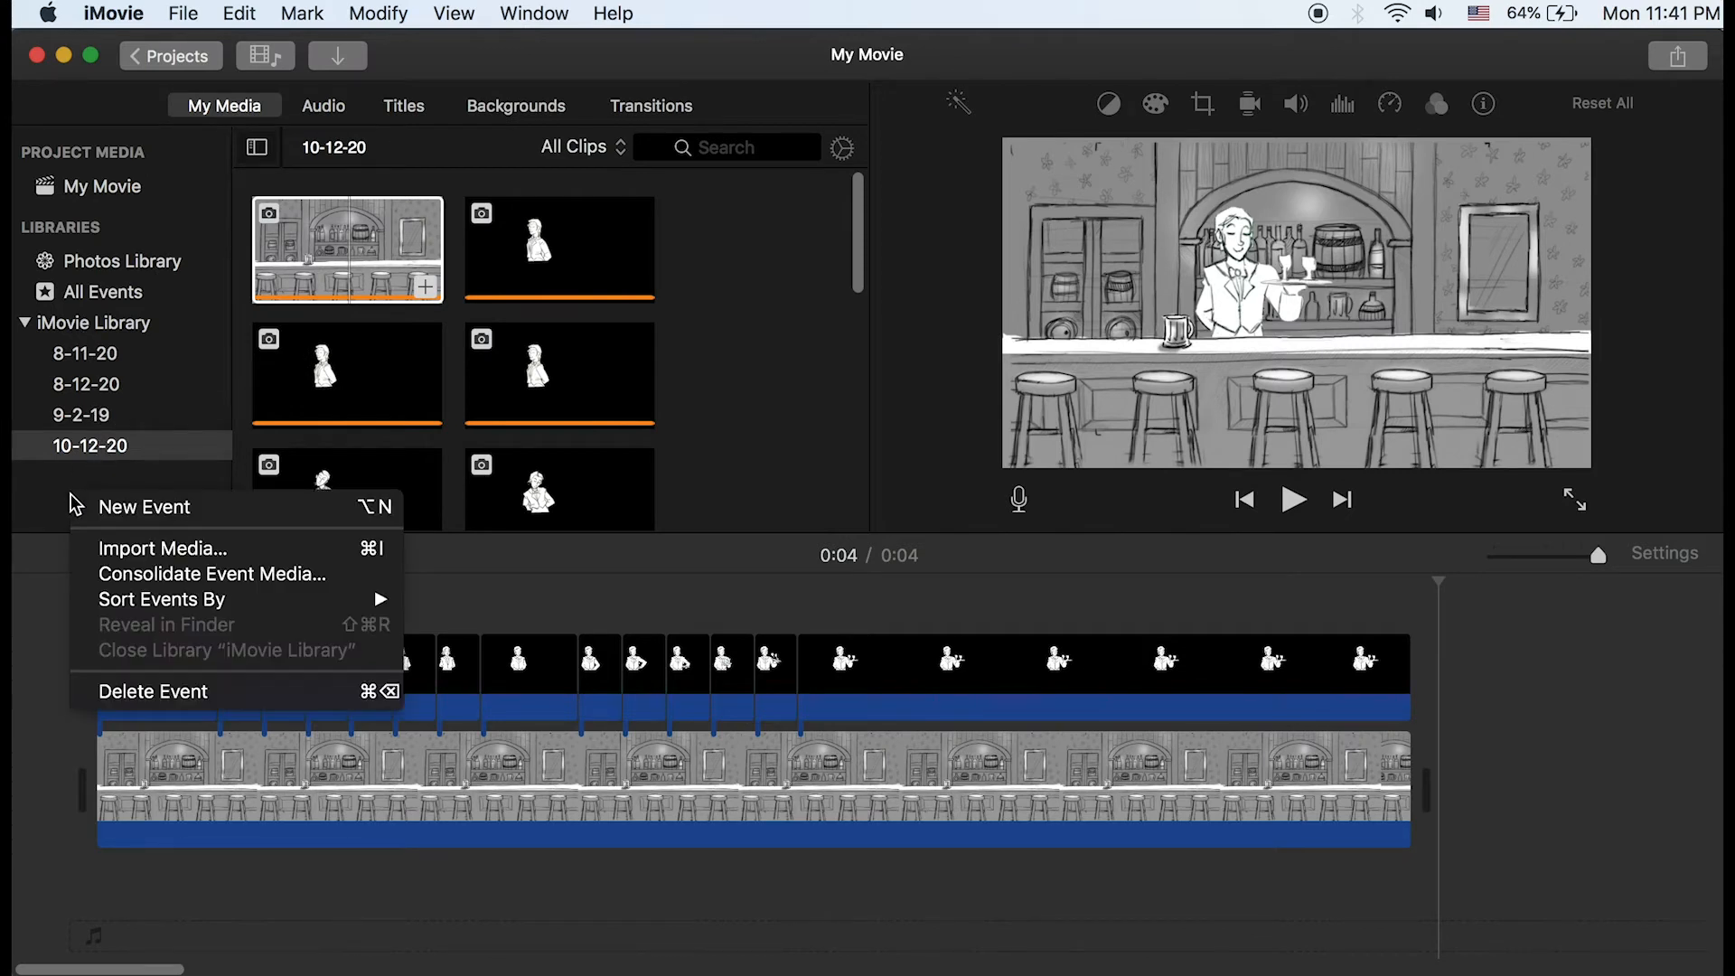
pyautogui.click(146, 508)
pyautogui.press('Return')
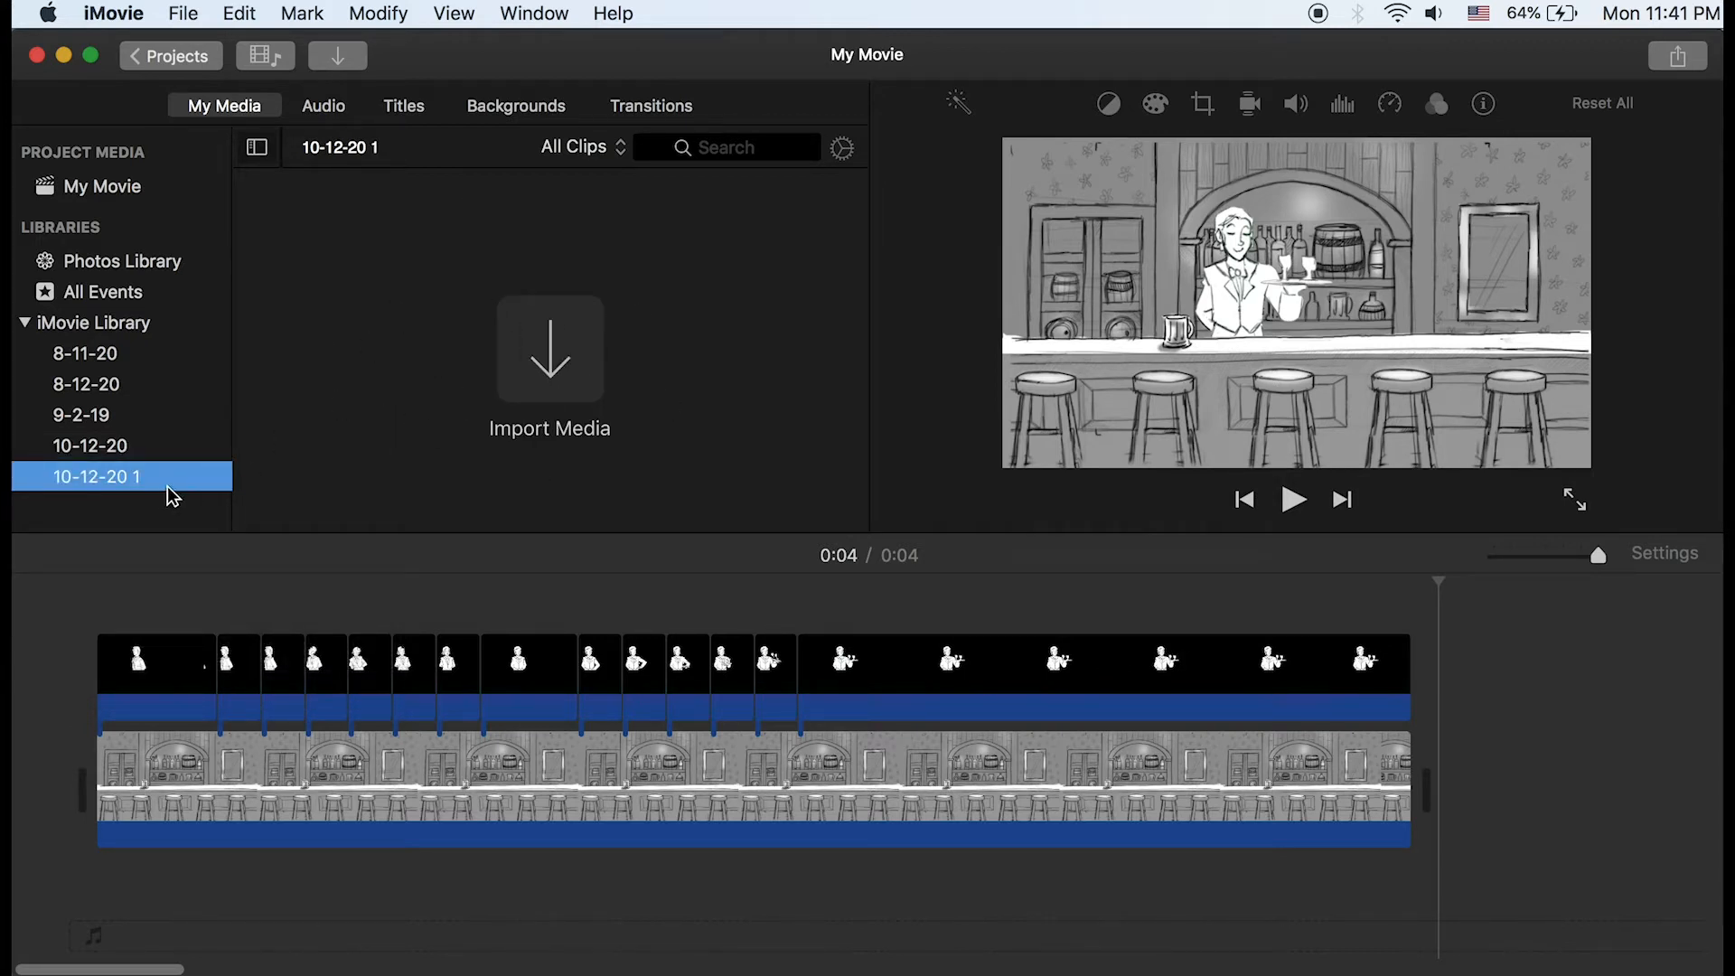
# Delete all background and bartender clips from the My Movie timeline
pyautogui.moveTo(1533, 638); pyautogui.dragTo(178, 917)
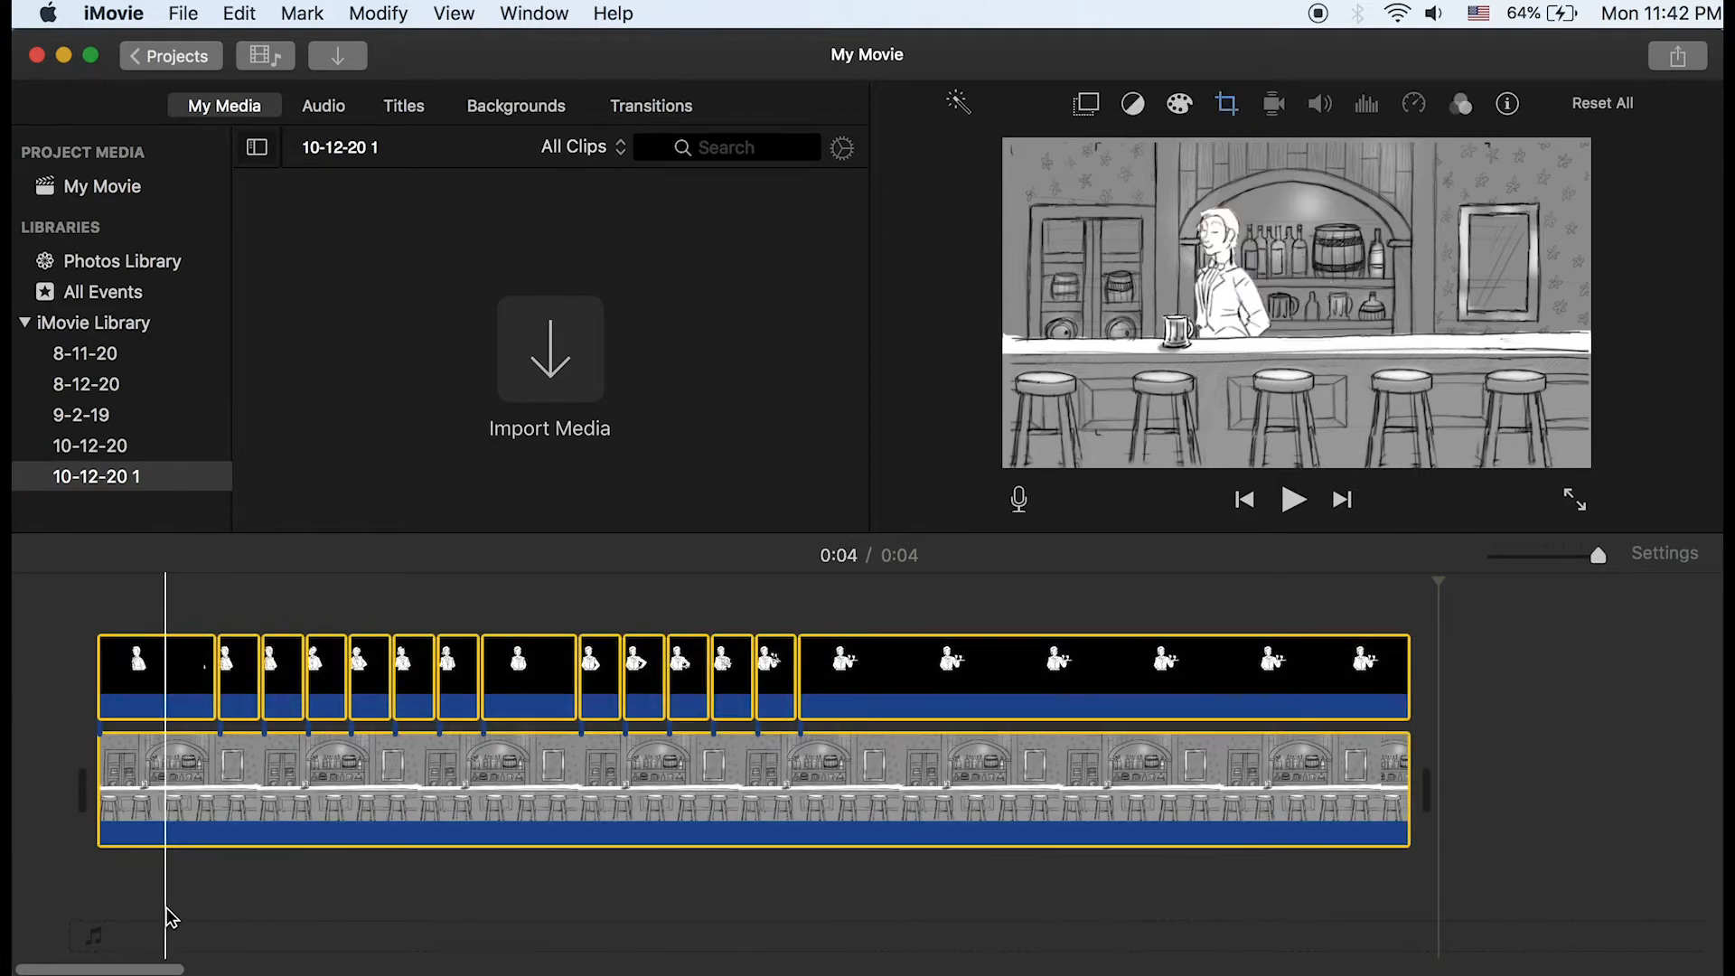
pyautogui.press('Delete')
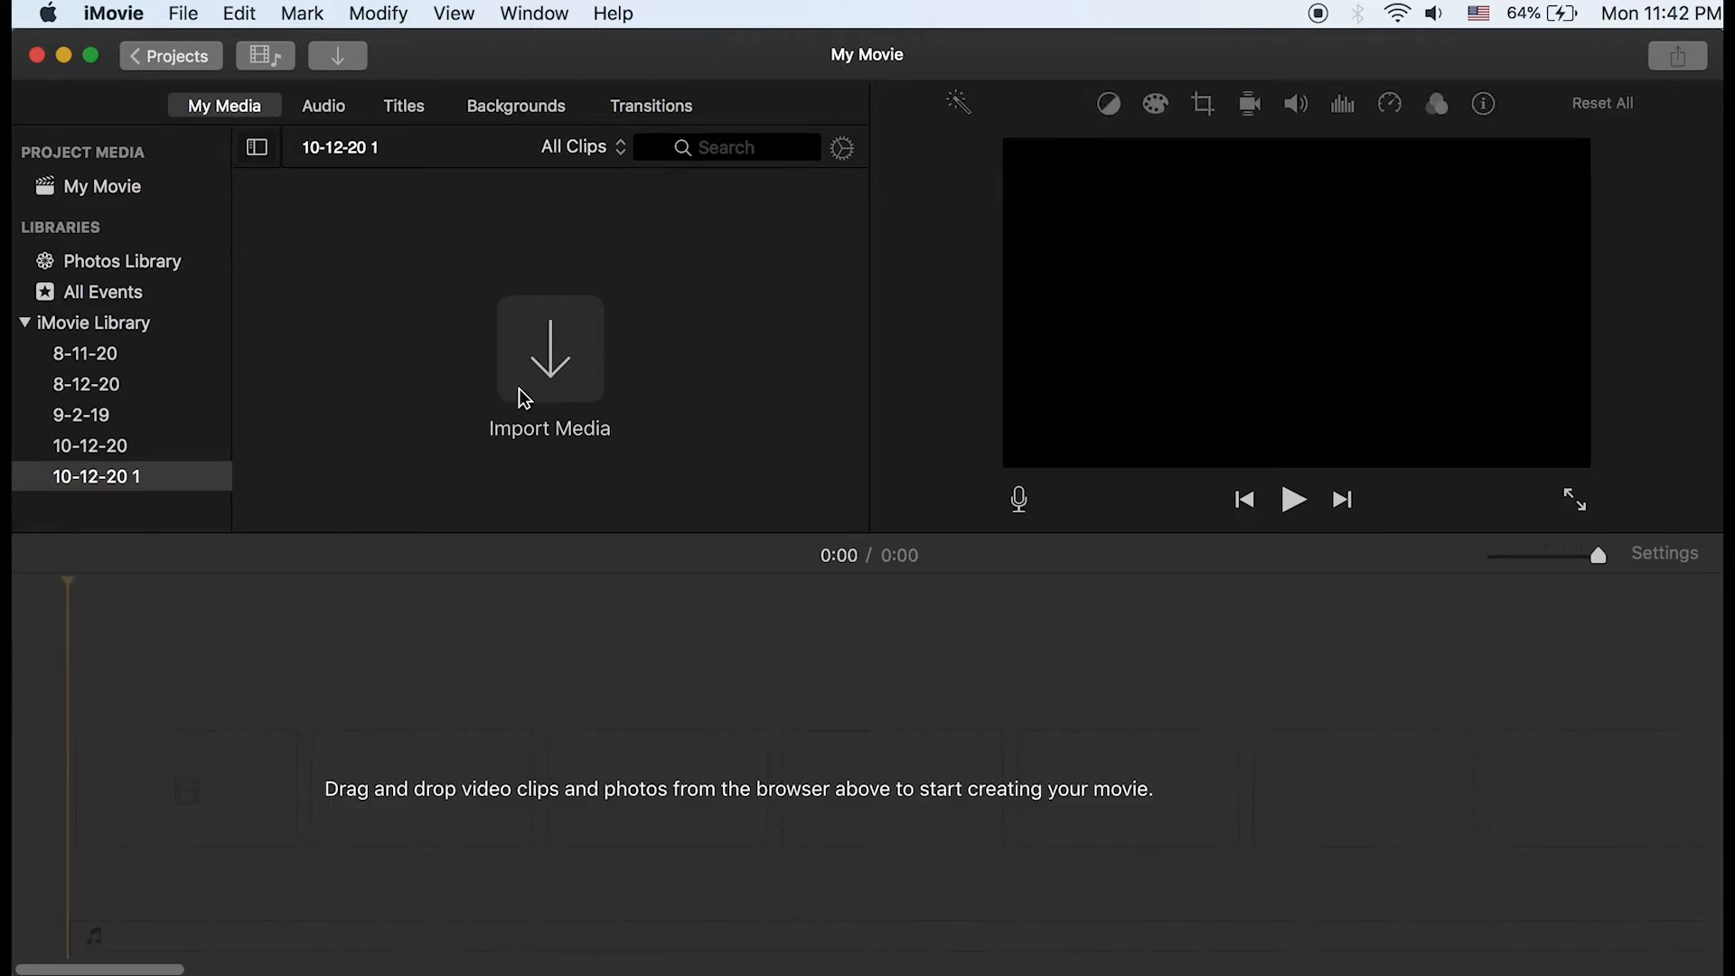
# Import the background BG.jpg and all Erin-Frame PNG files from the 02DrawingsCuted folder in Finder into the iMovie event 10-12-20 1
pyautogui.press('super+Tab')
pyautogui.press('super+Tab')
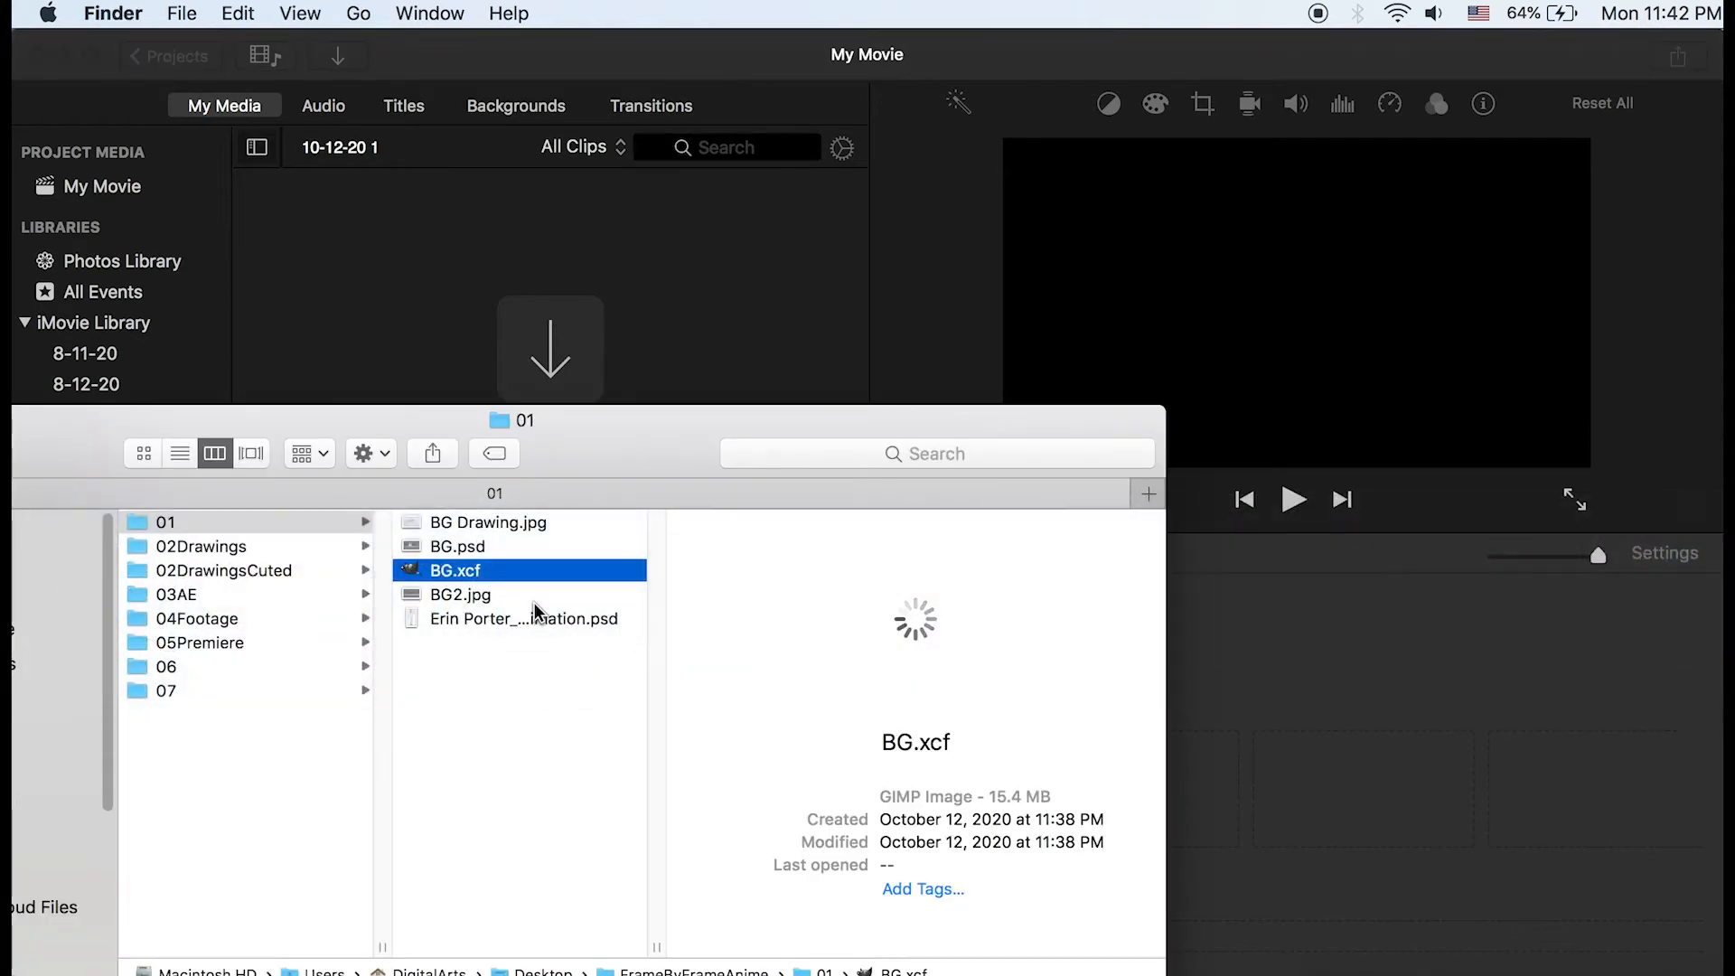
pyautogui.click(221, 576)
pyautogui.click(471, 530)
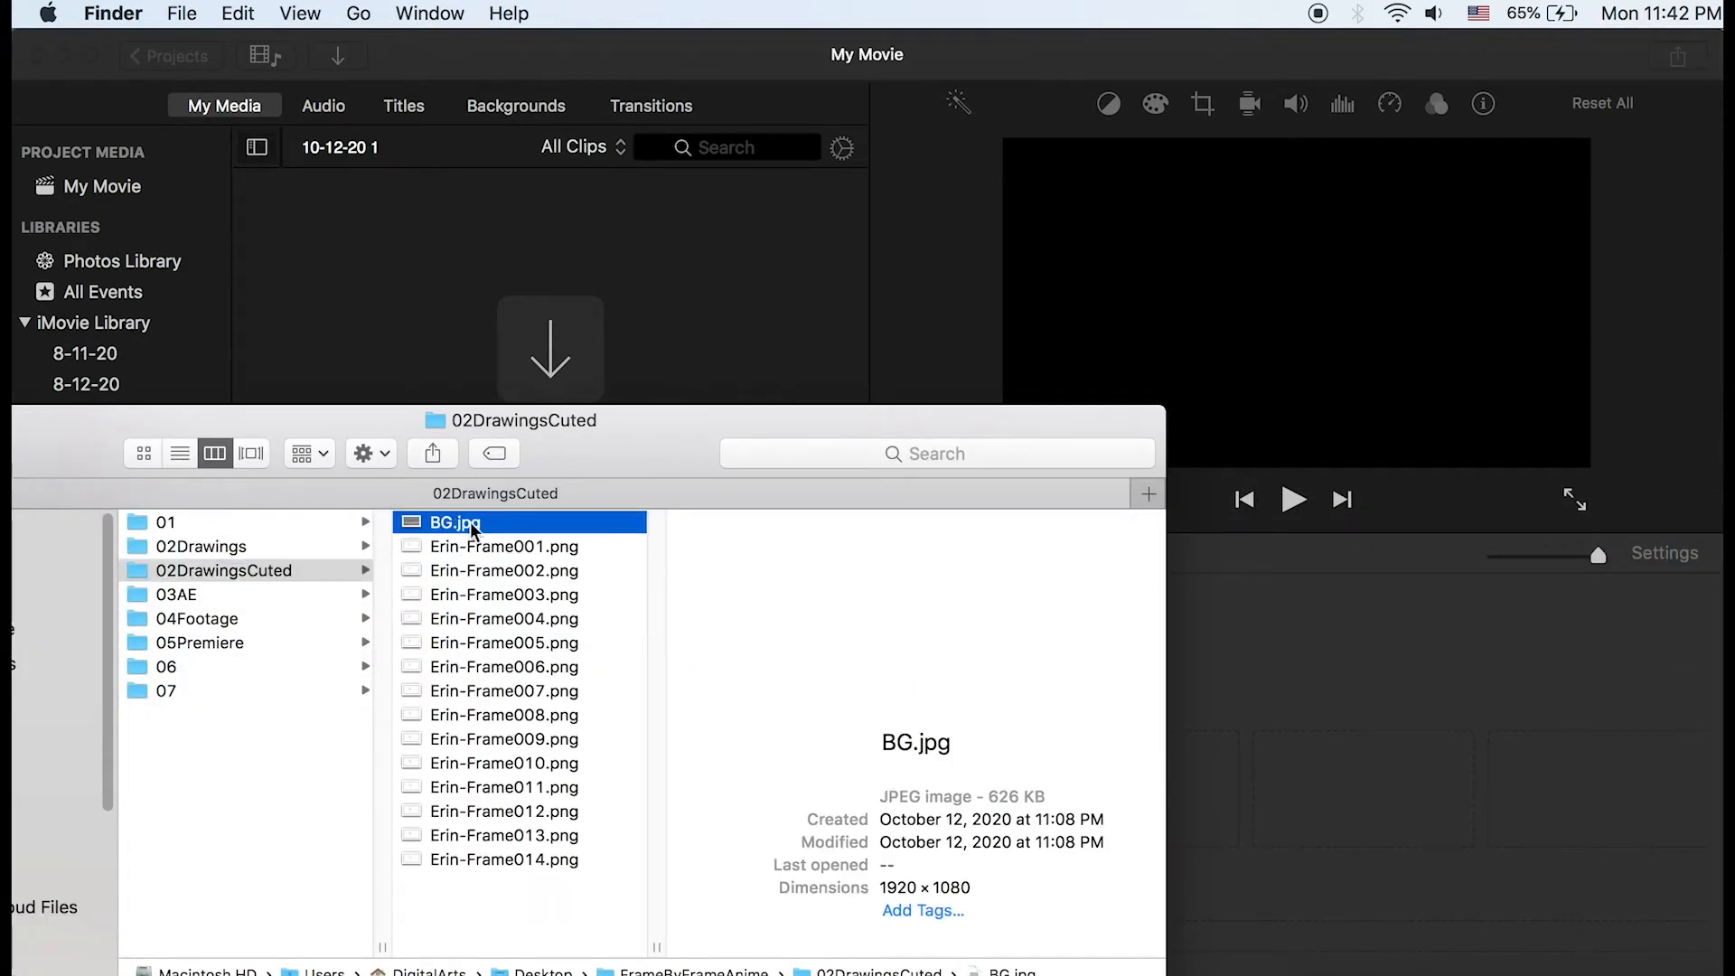
pyautogui.click(576, 550)
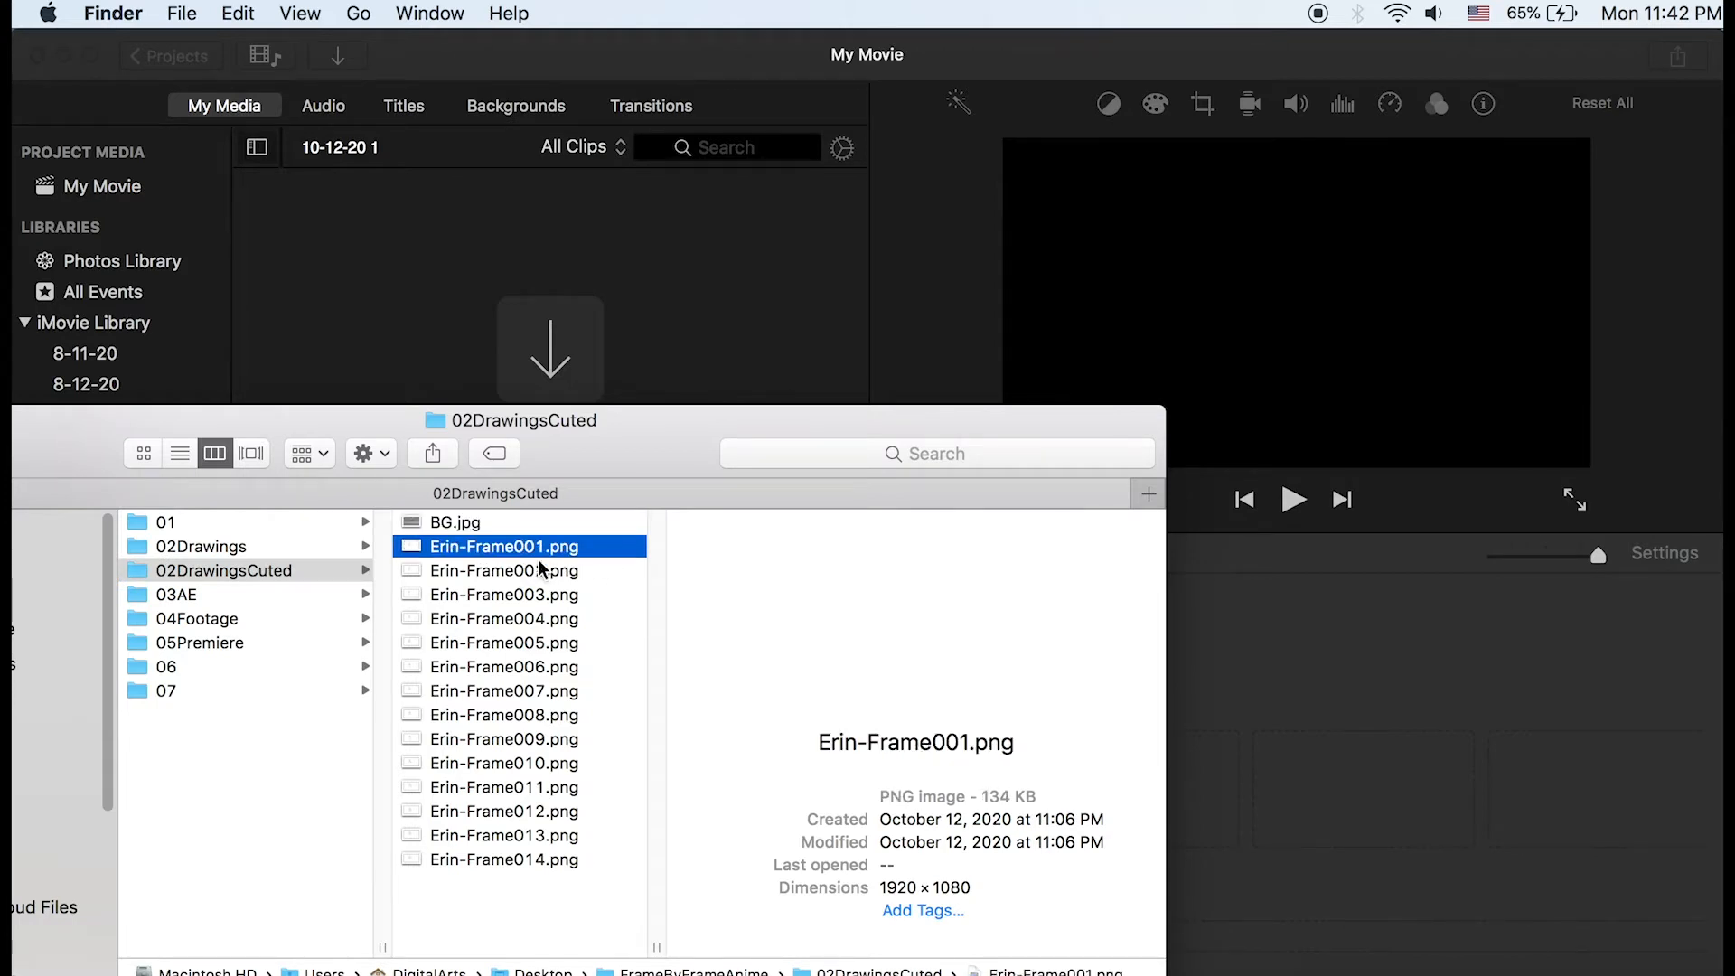
pyautogui.click(540, 567)
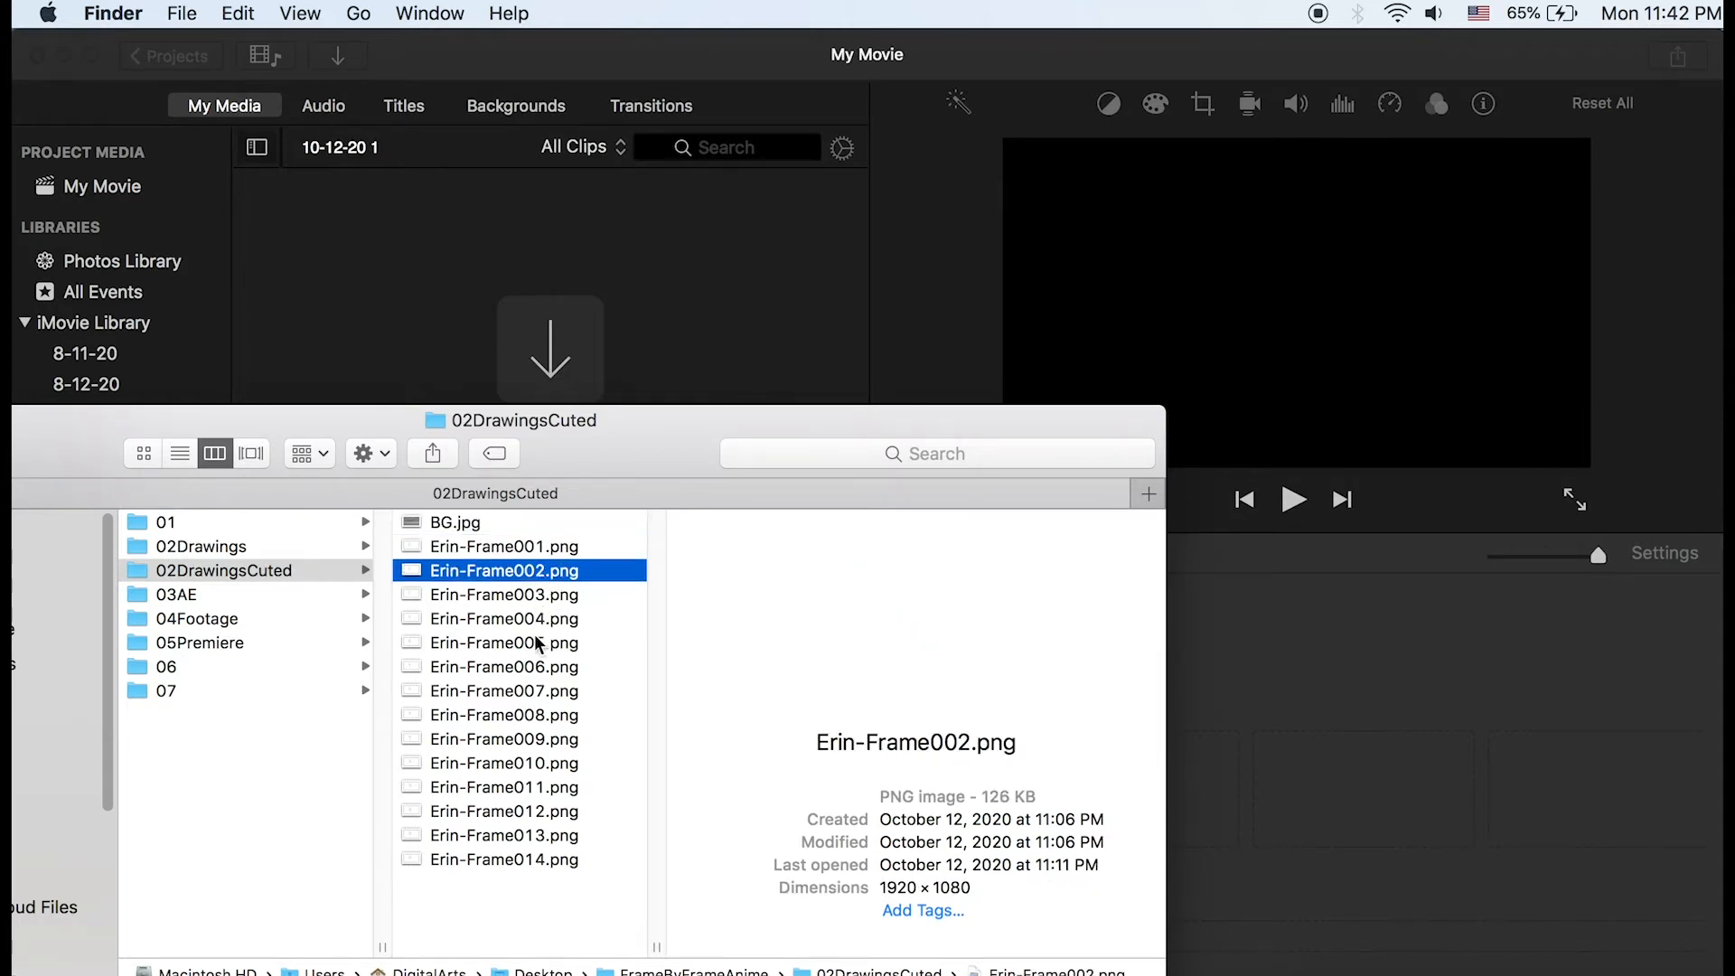
pyautogui.press('super+a')
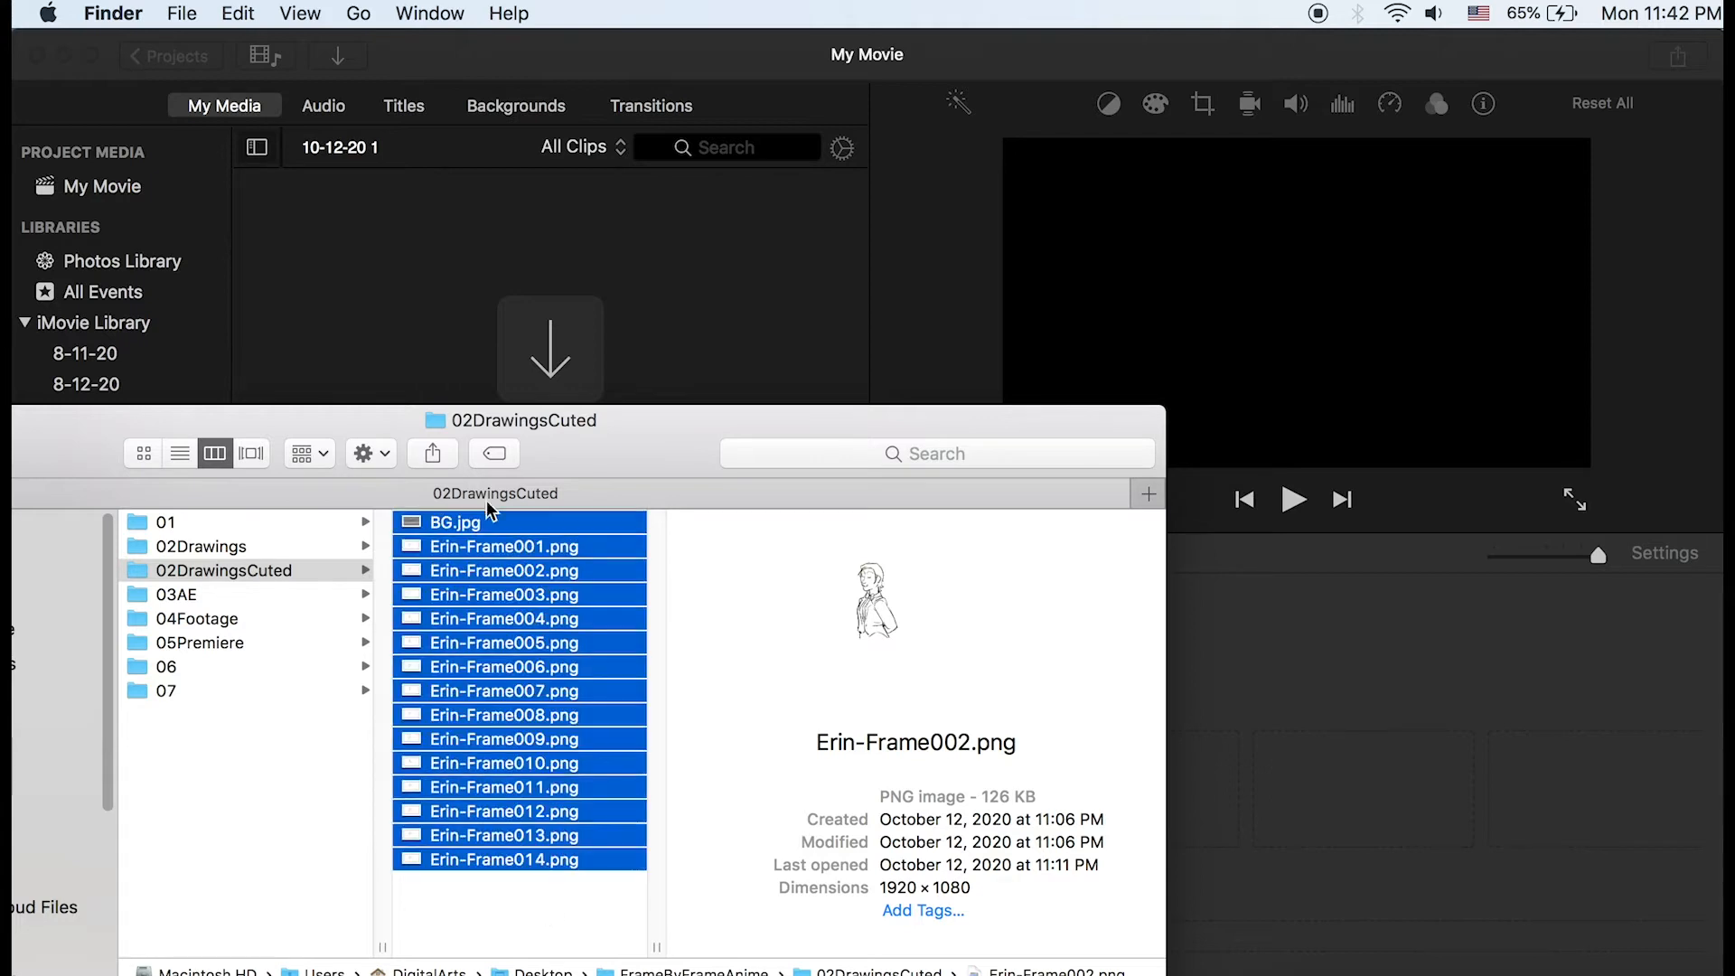
pyautogui.moveTo(479, 601); pyautogui.dragTo(448, 298)
pyautogui.click(746, 298)
pyautogui.click(714, 264)
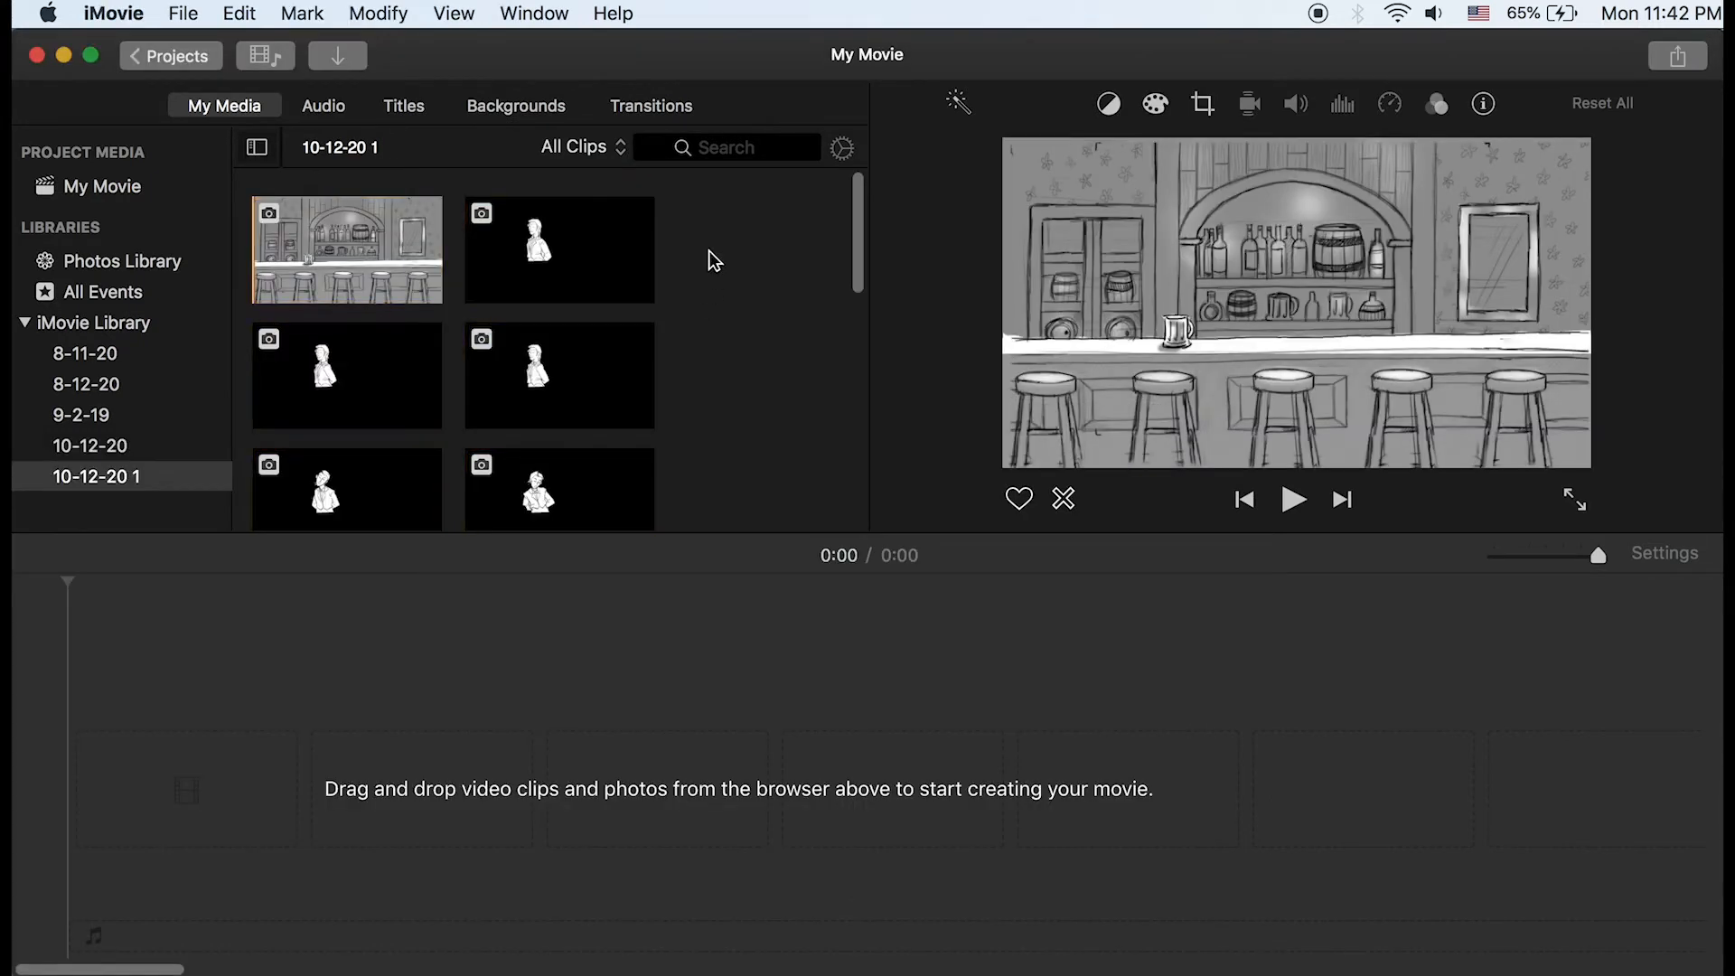
# Check the sort criterion and sort direction of the event's clips
pyautogui.rightClick(709, 253)
pyautogui.moveTo(795, 312)
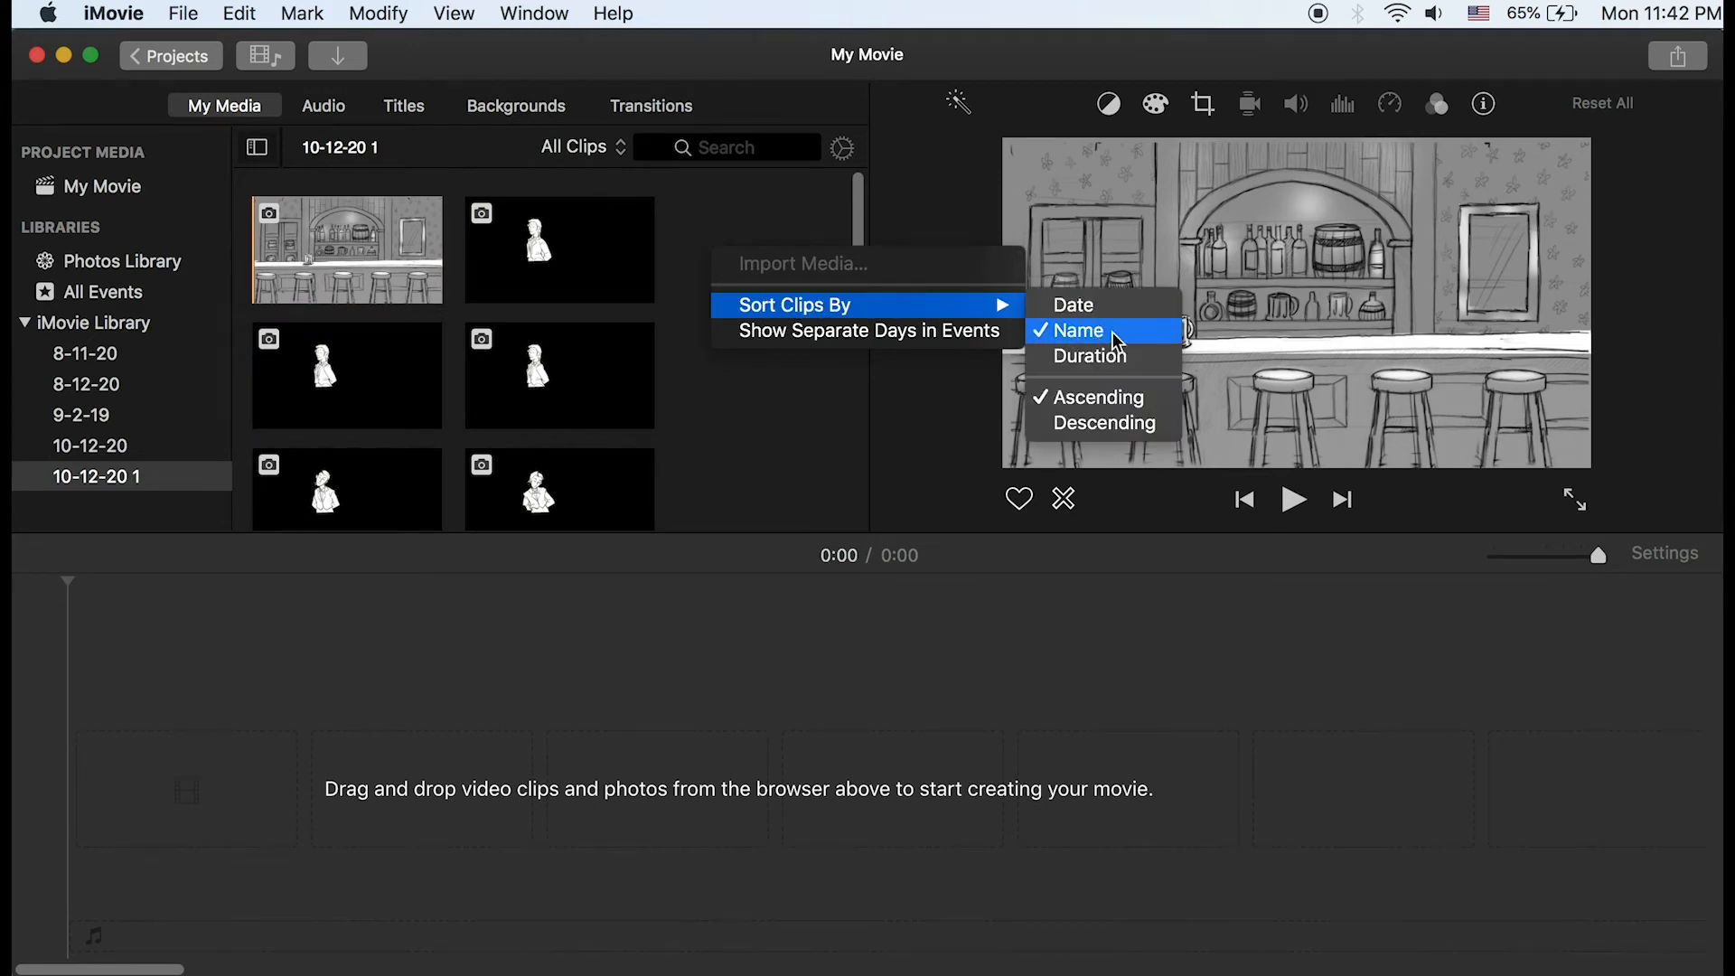
pyautogui.click(737, 417)
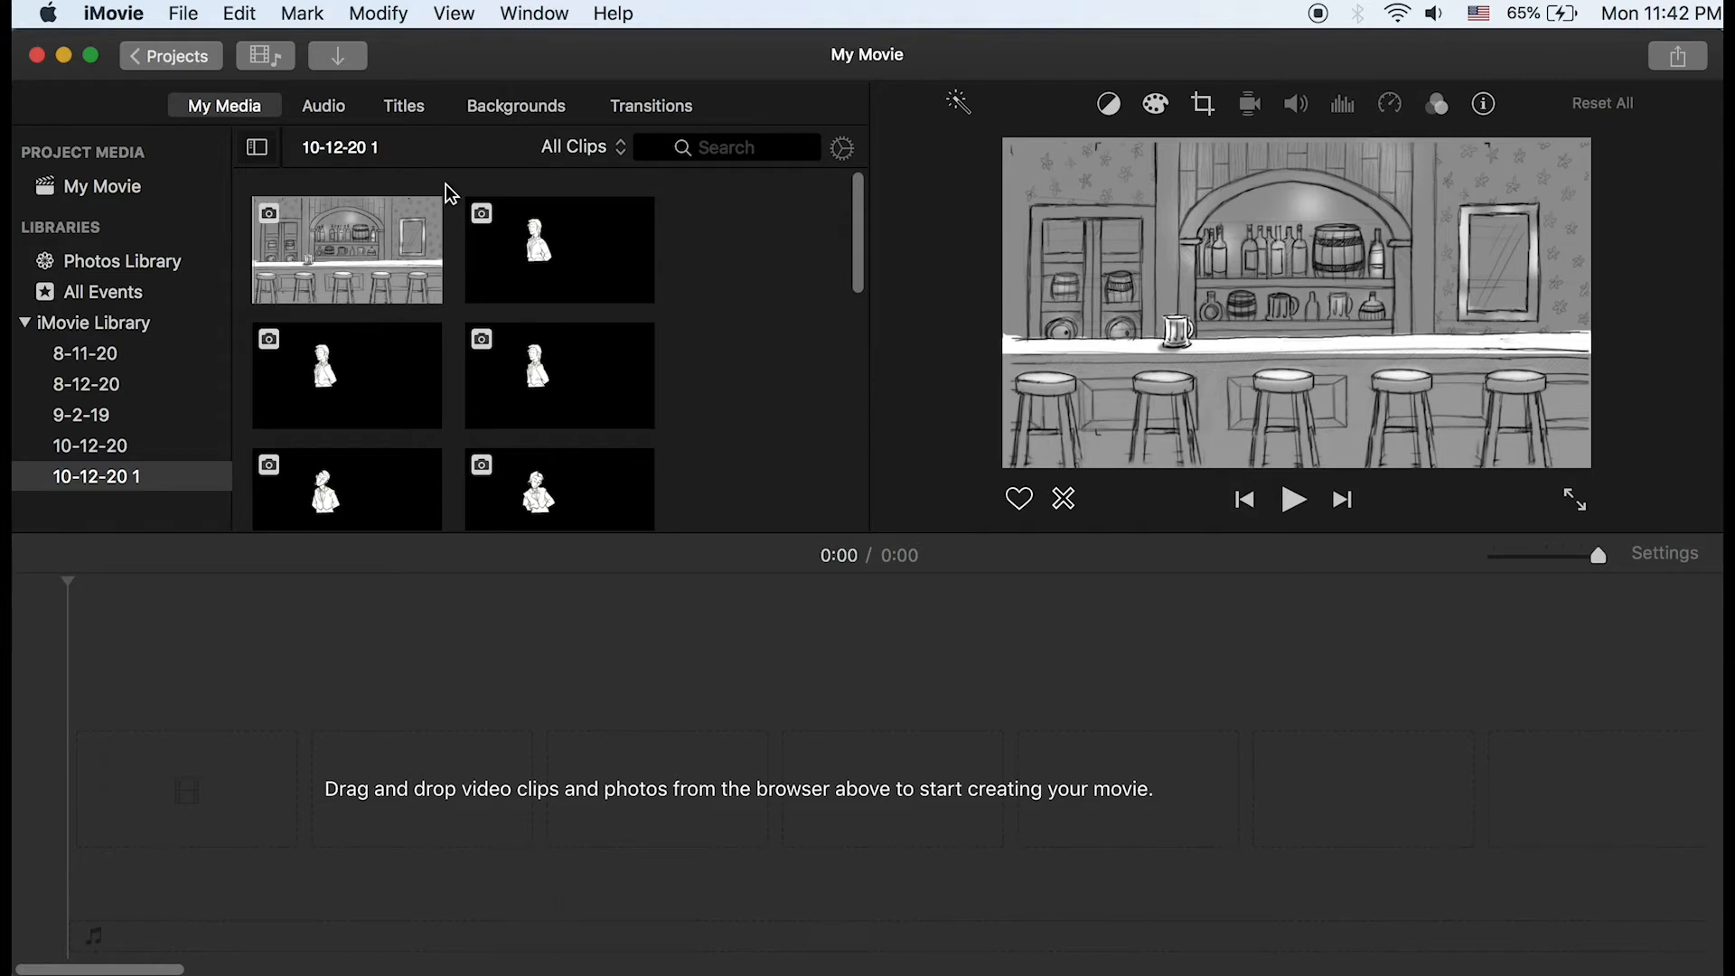
# Review the photo placement options and default photo duration in the iMovie preferences, leaving them as they are
pyautogui.click(115, 11)
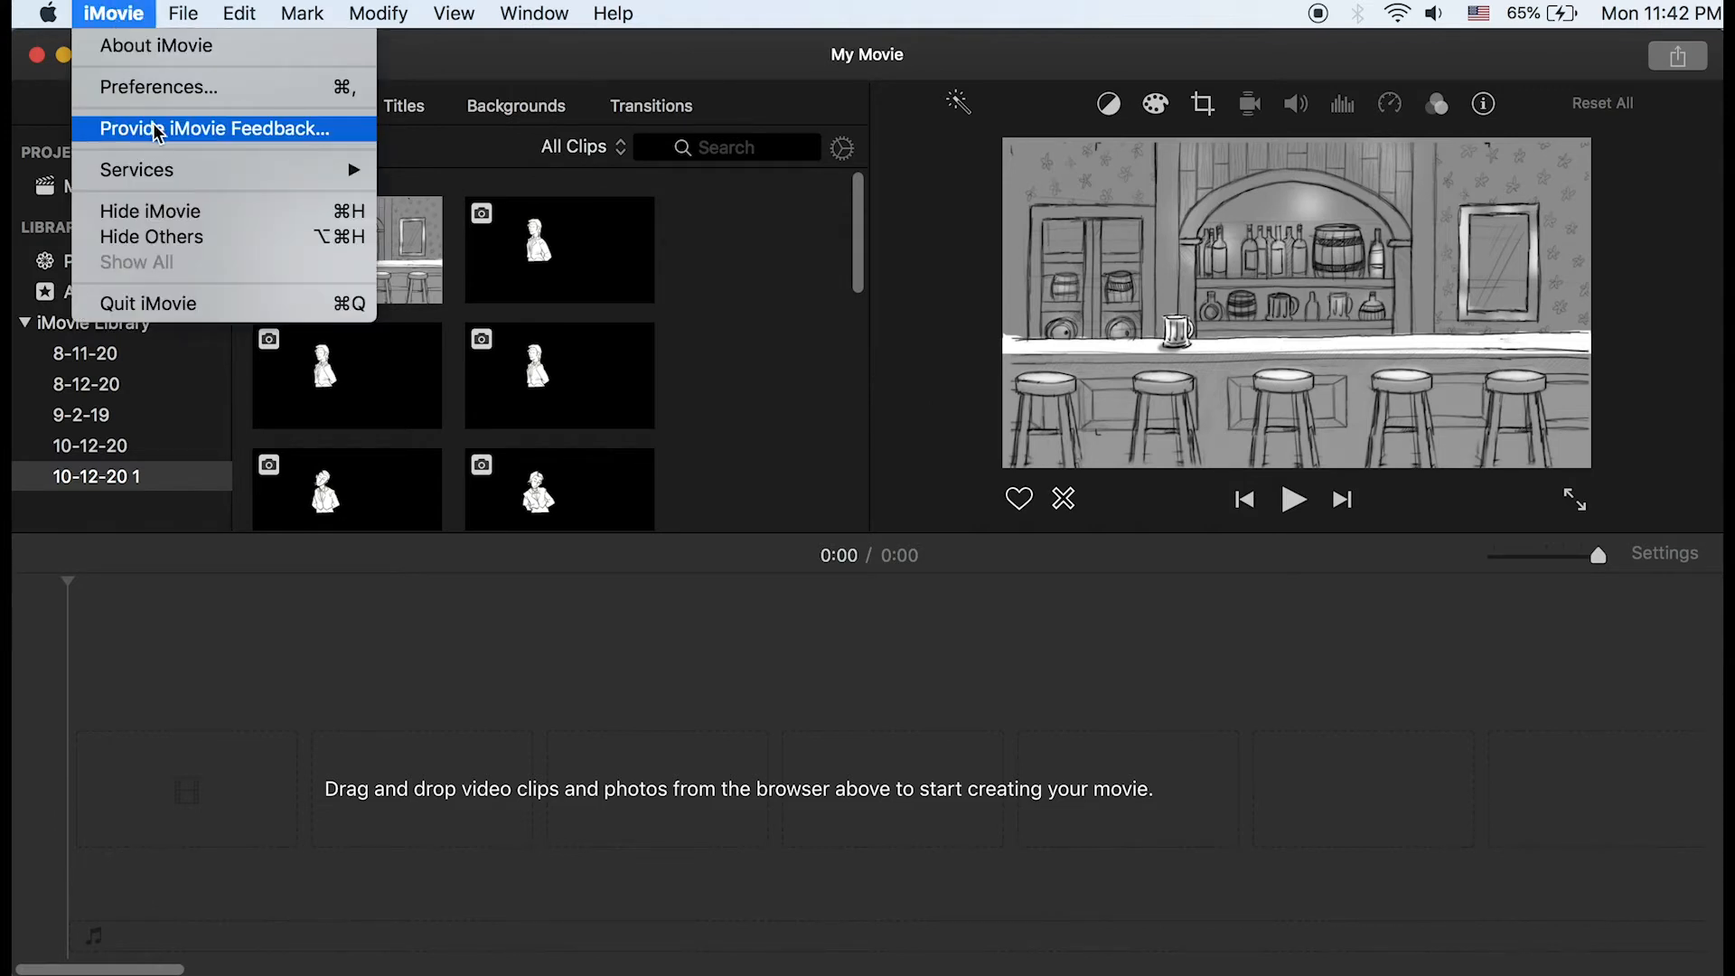
pyautogui.click(179, 90)
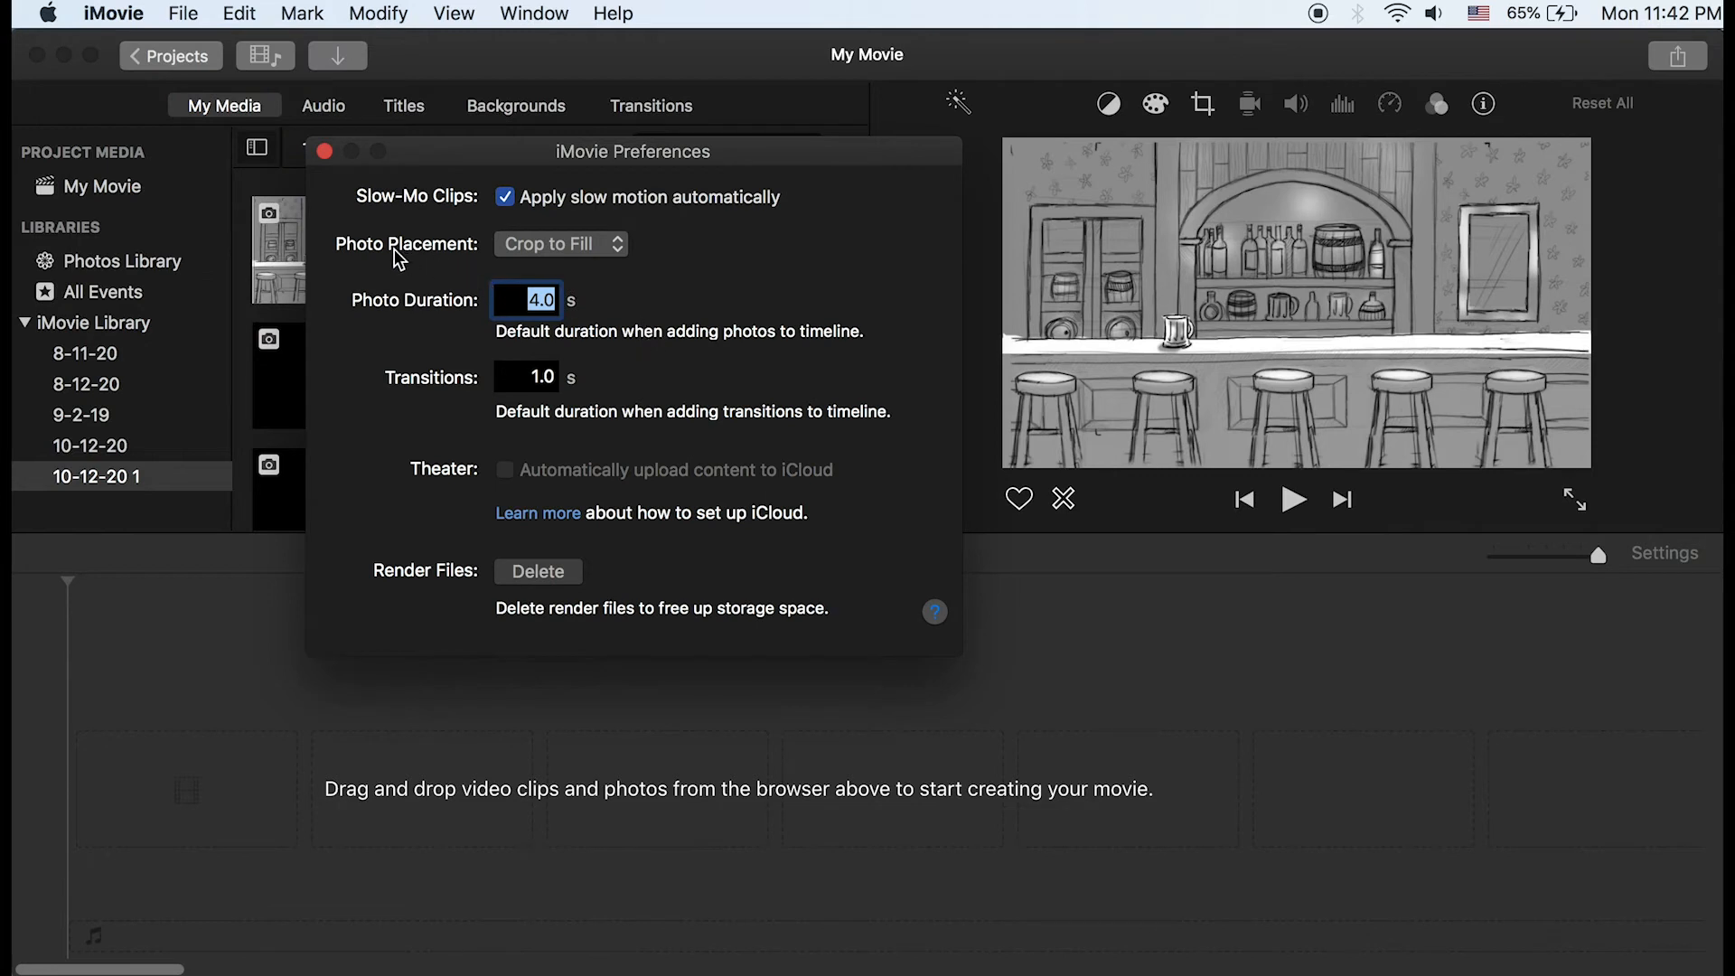
pyautogui.click(553, 242)
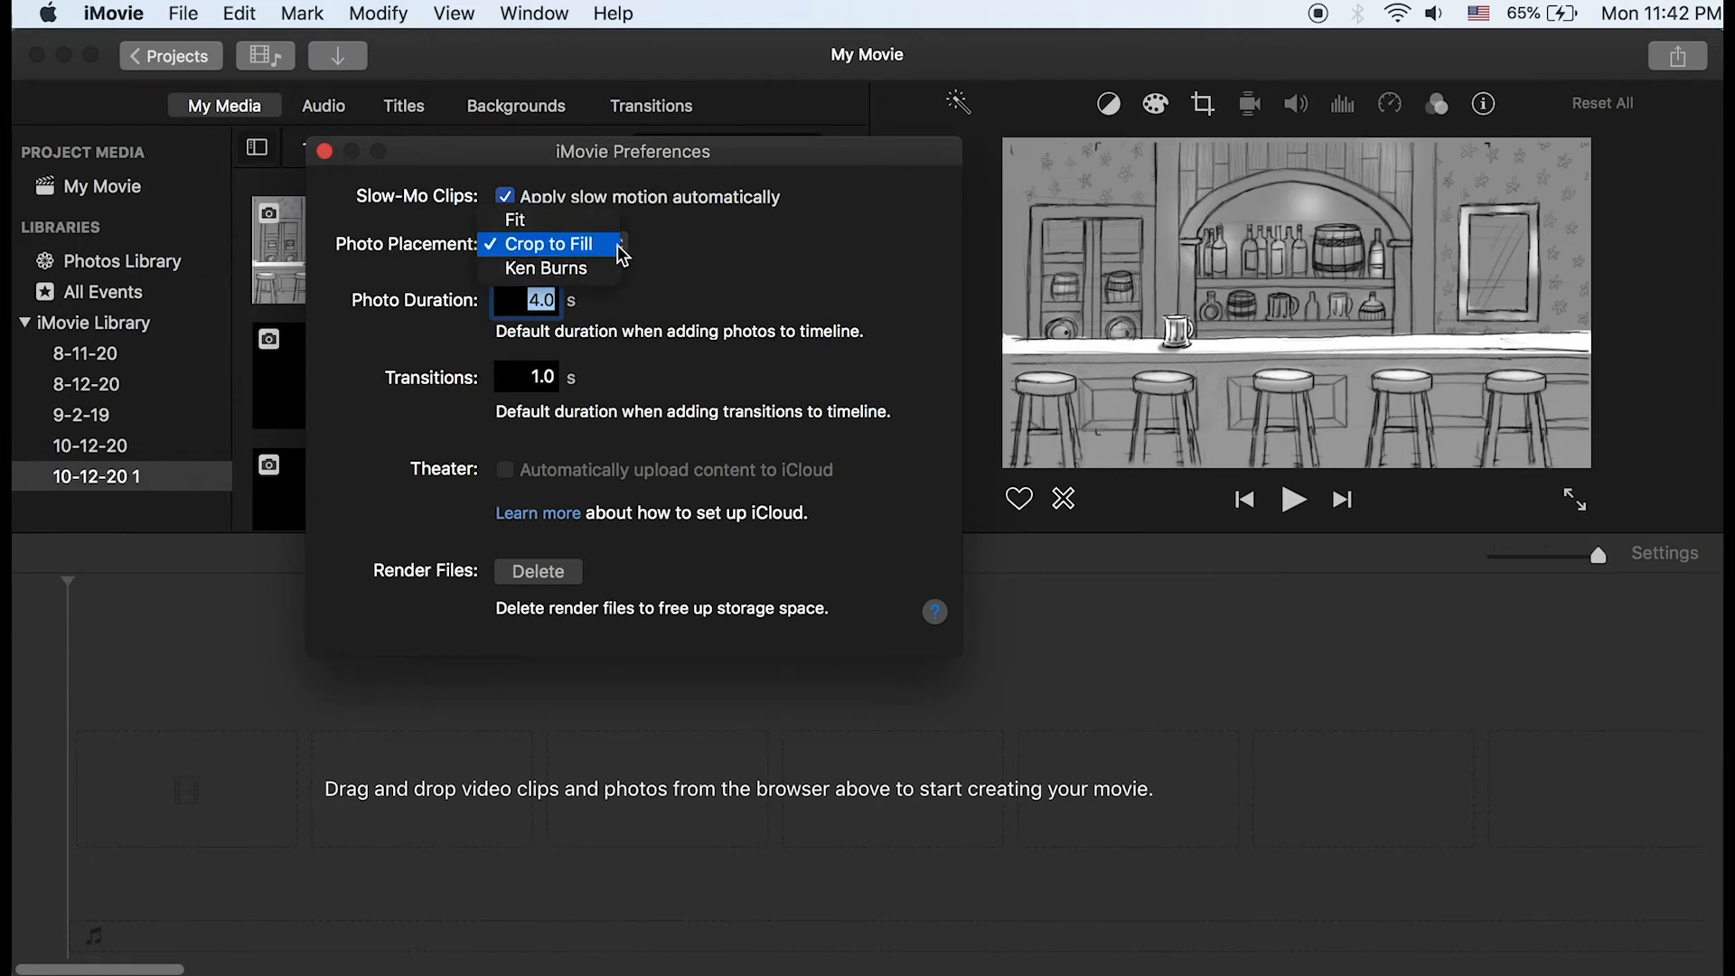
pyautogui.click(514, 148)
pyautogui.click(324, 151)
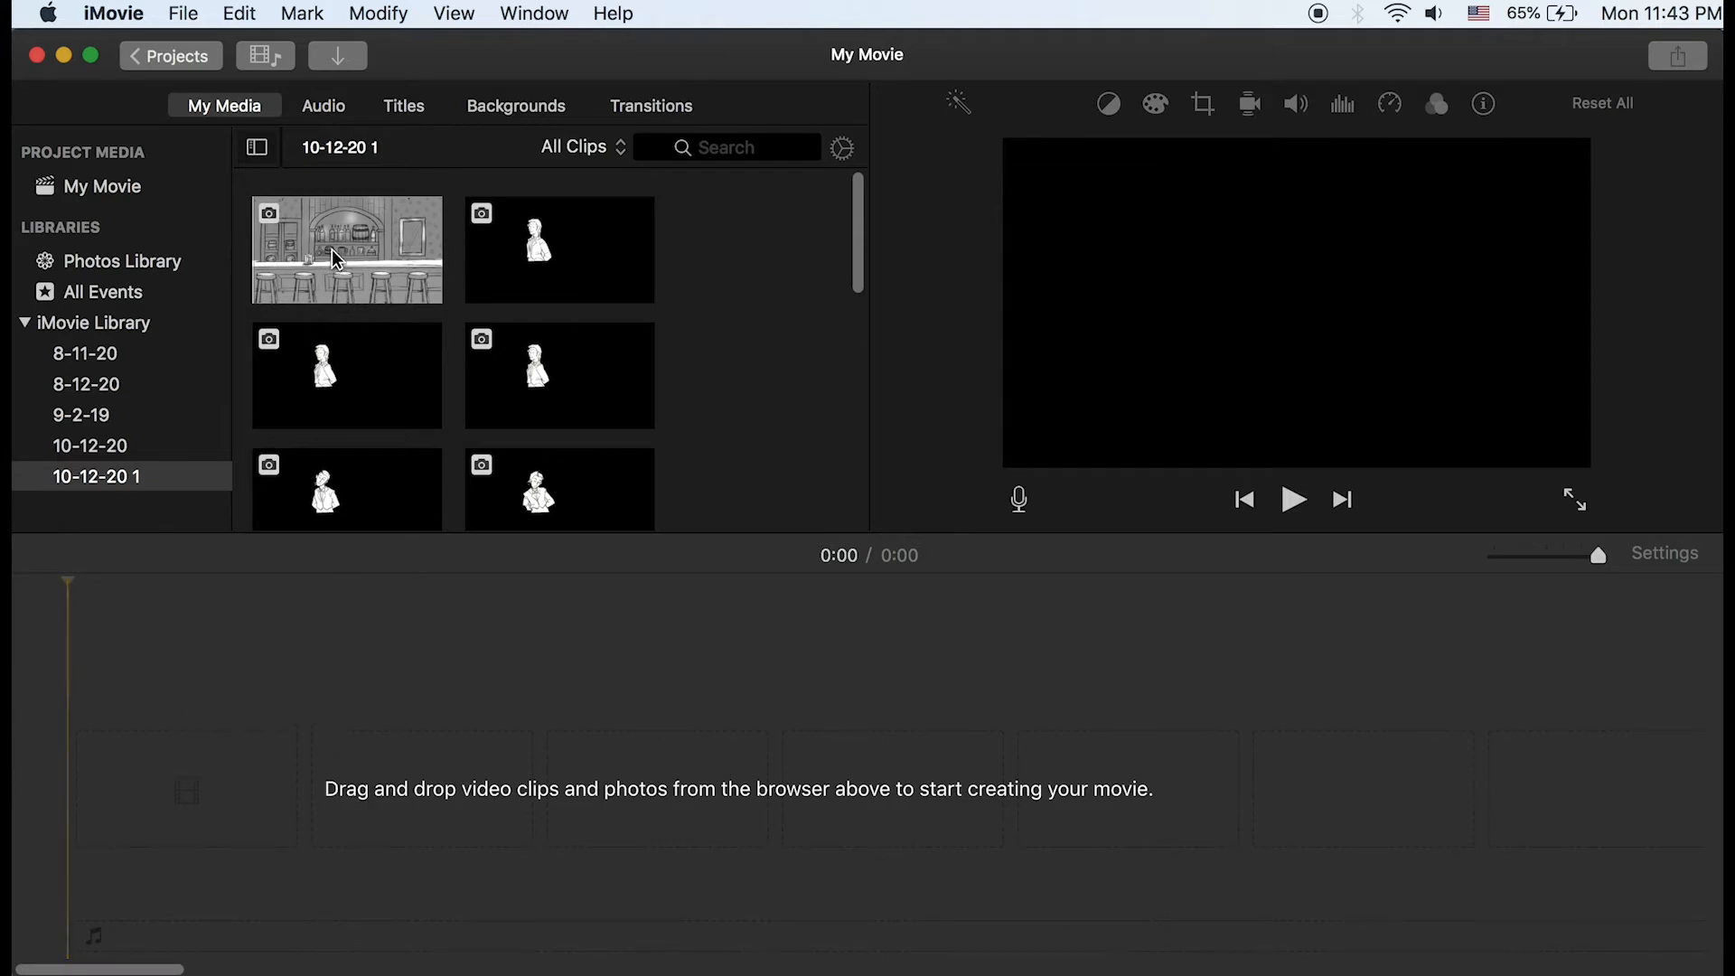
# Add the bar background image to the start of the empty timeline and show its clip information
pyautogui.moveTo(334, 259); pyautogui.dragTo(119, 789)
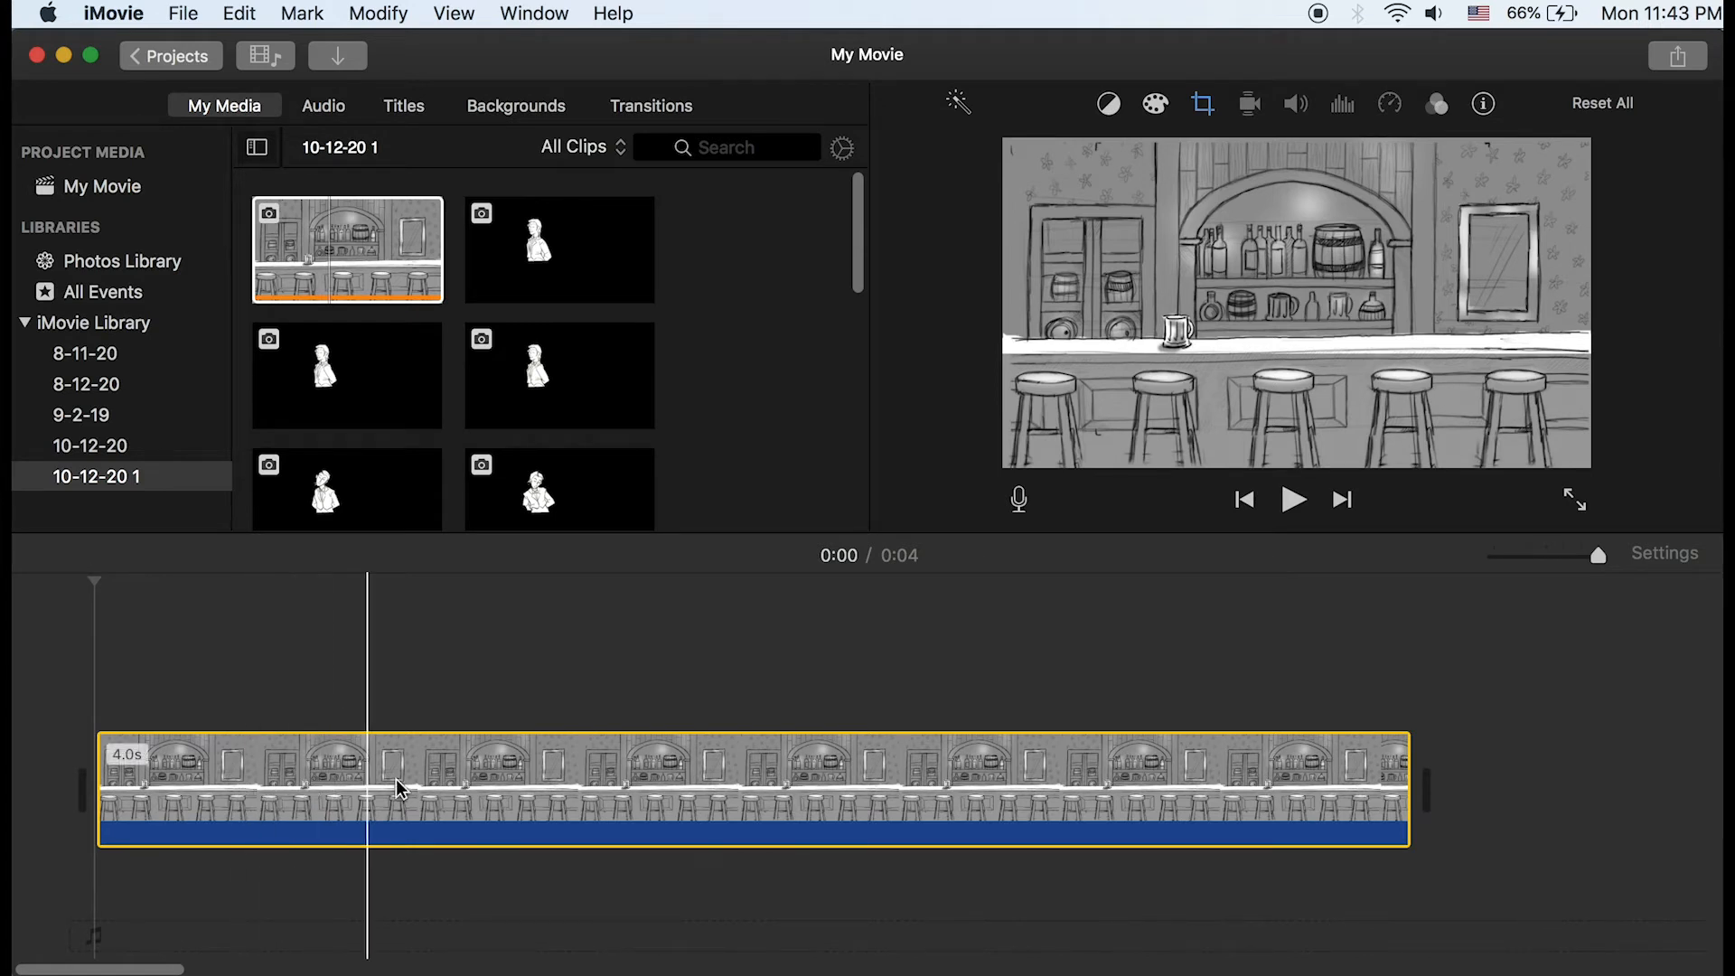
pyautogui.click(338, 785)
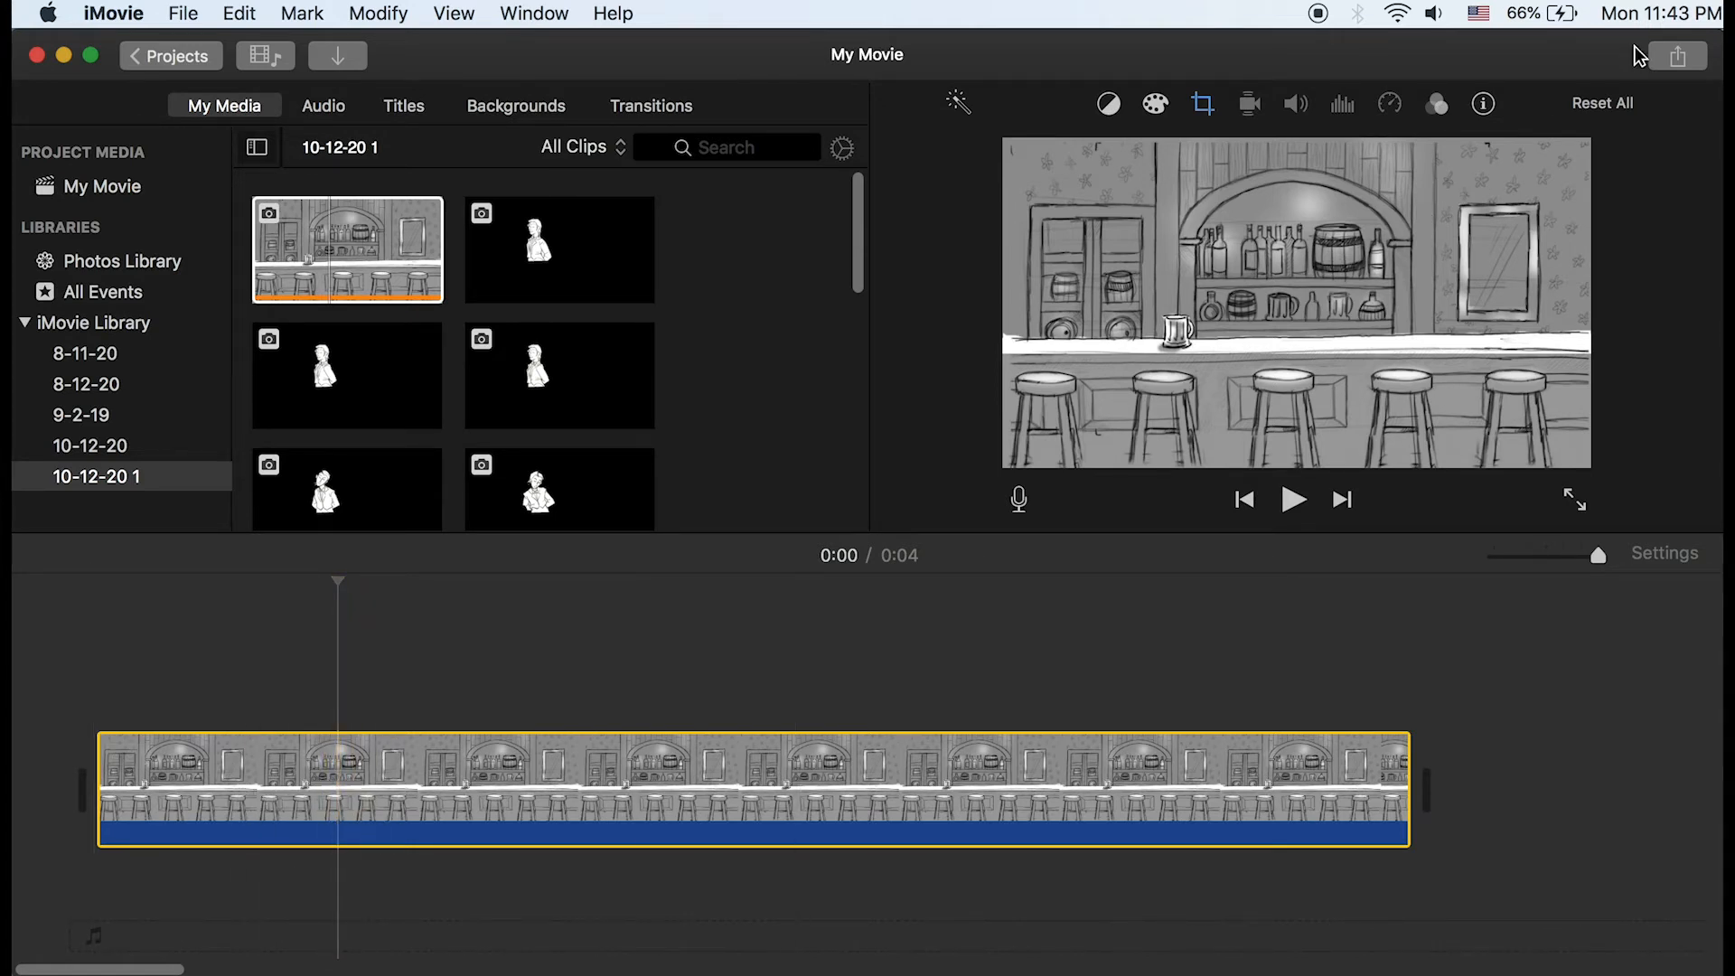
pyautogui.click(1485, 105)
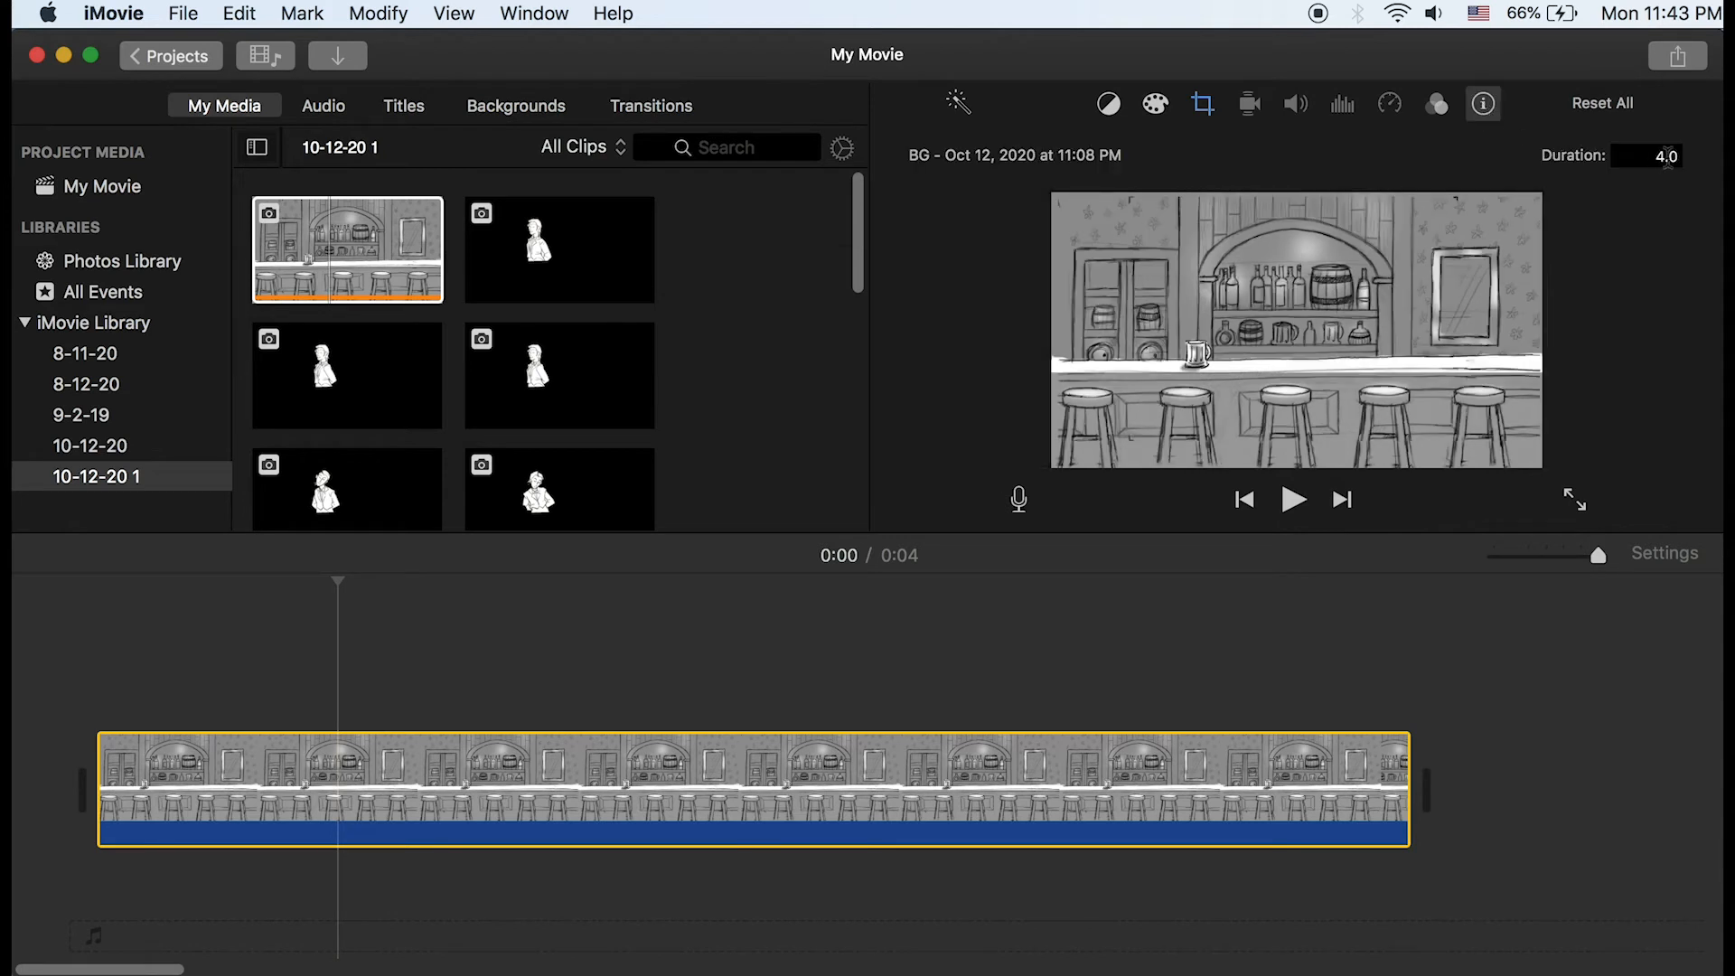
# Try durations of 5, 4.5 and 4.1 seconds for the background clip
pyautogui.click(1661, 157)
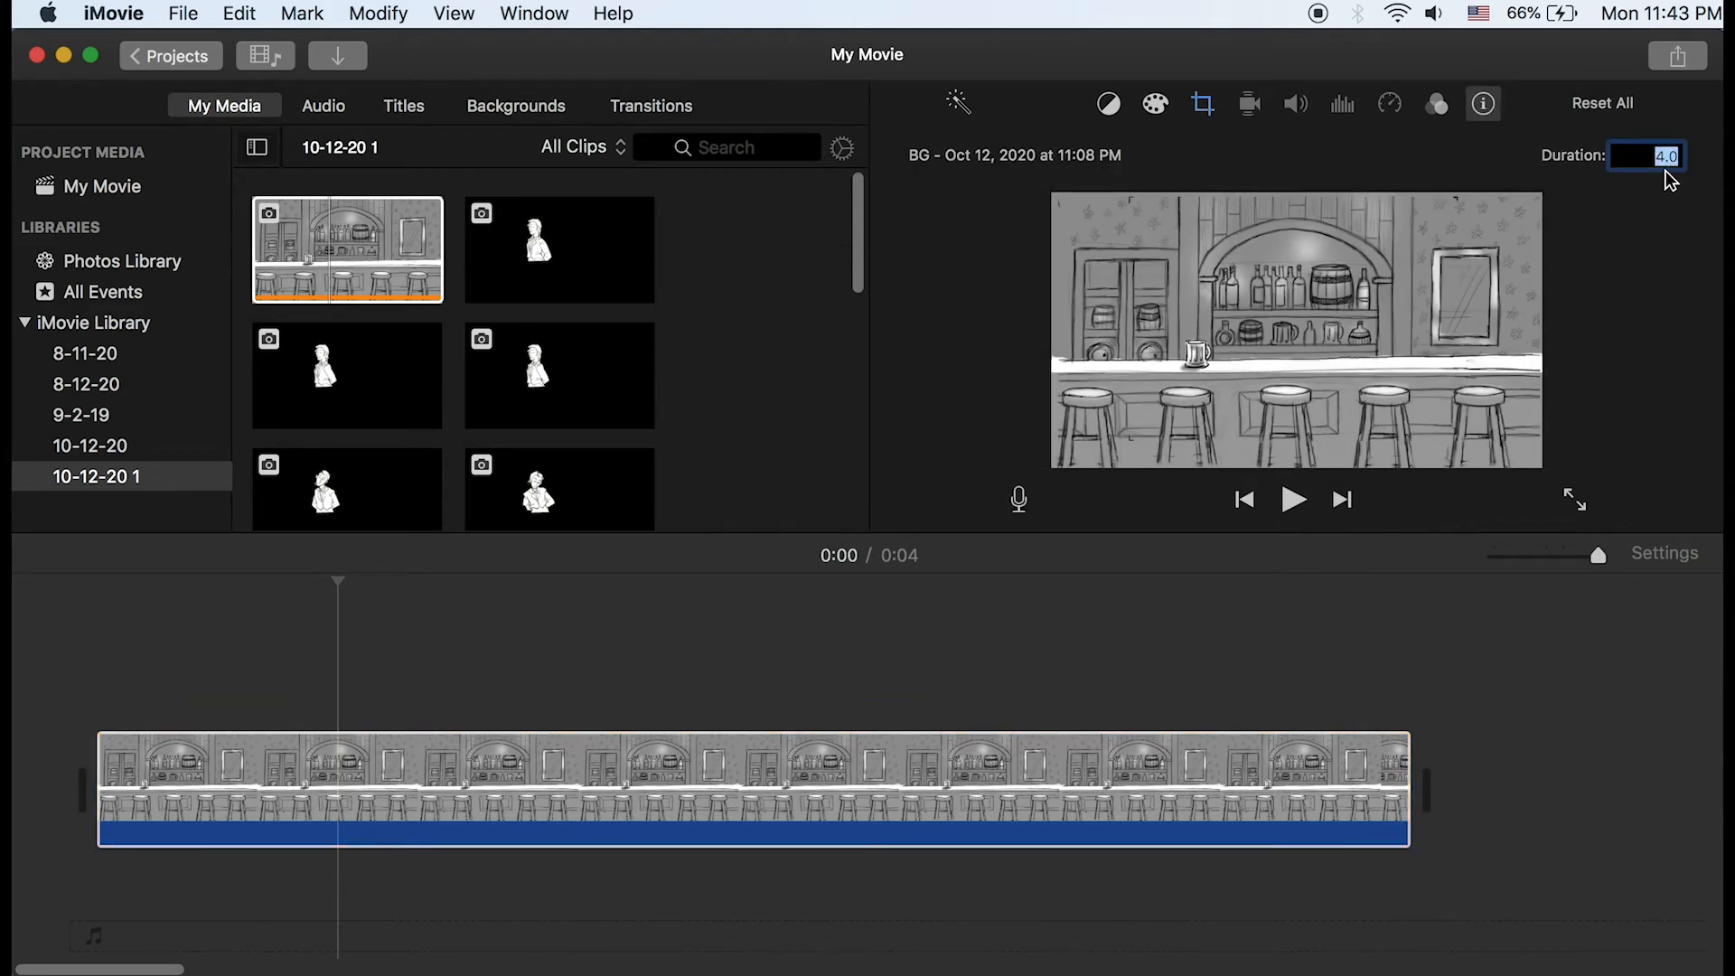
pyautogui.write('5.')
pyautogui.press('Return')
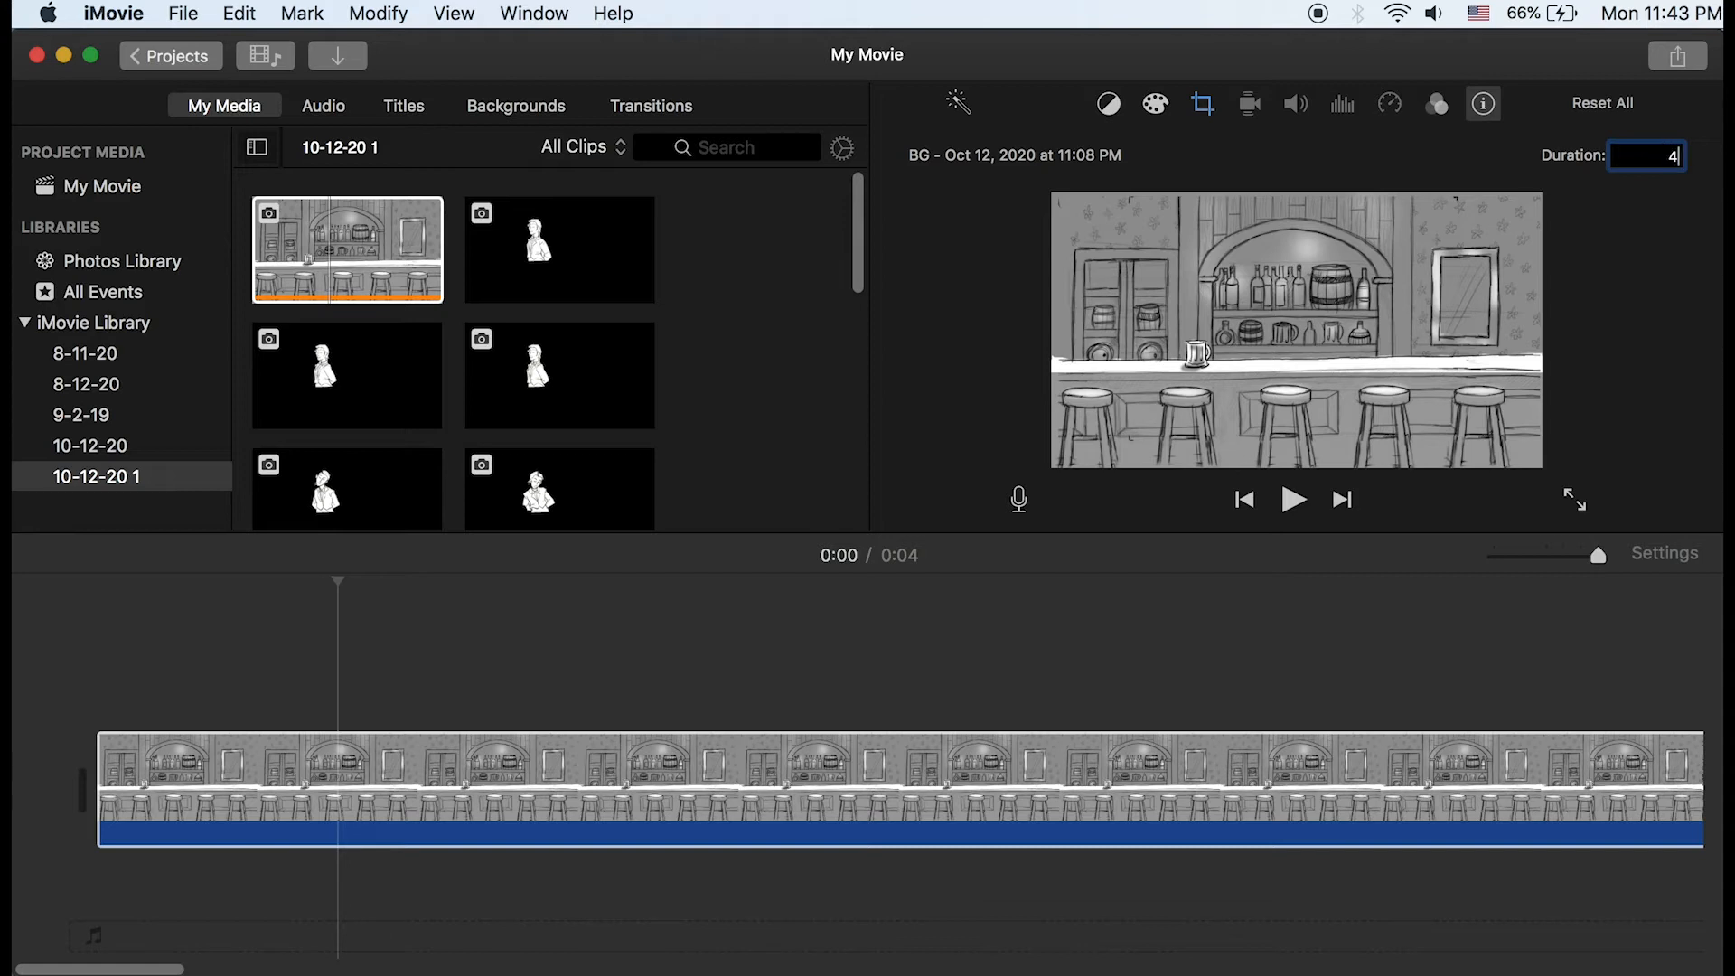
pyautogui.press('Return')
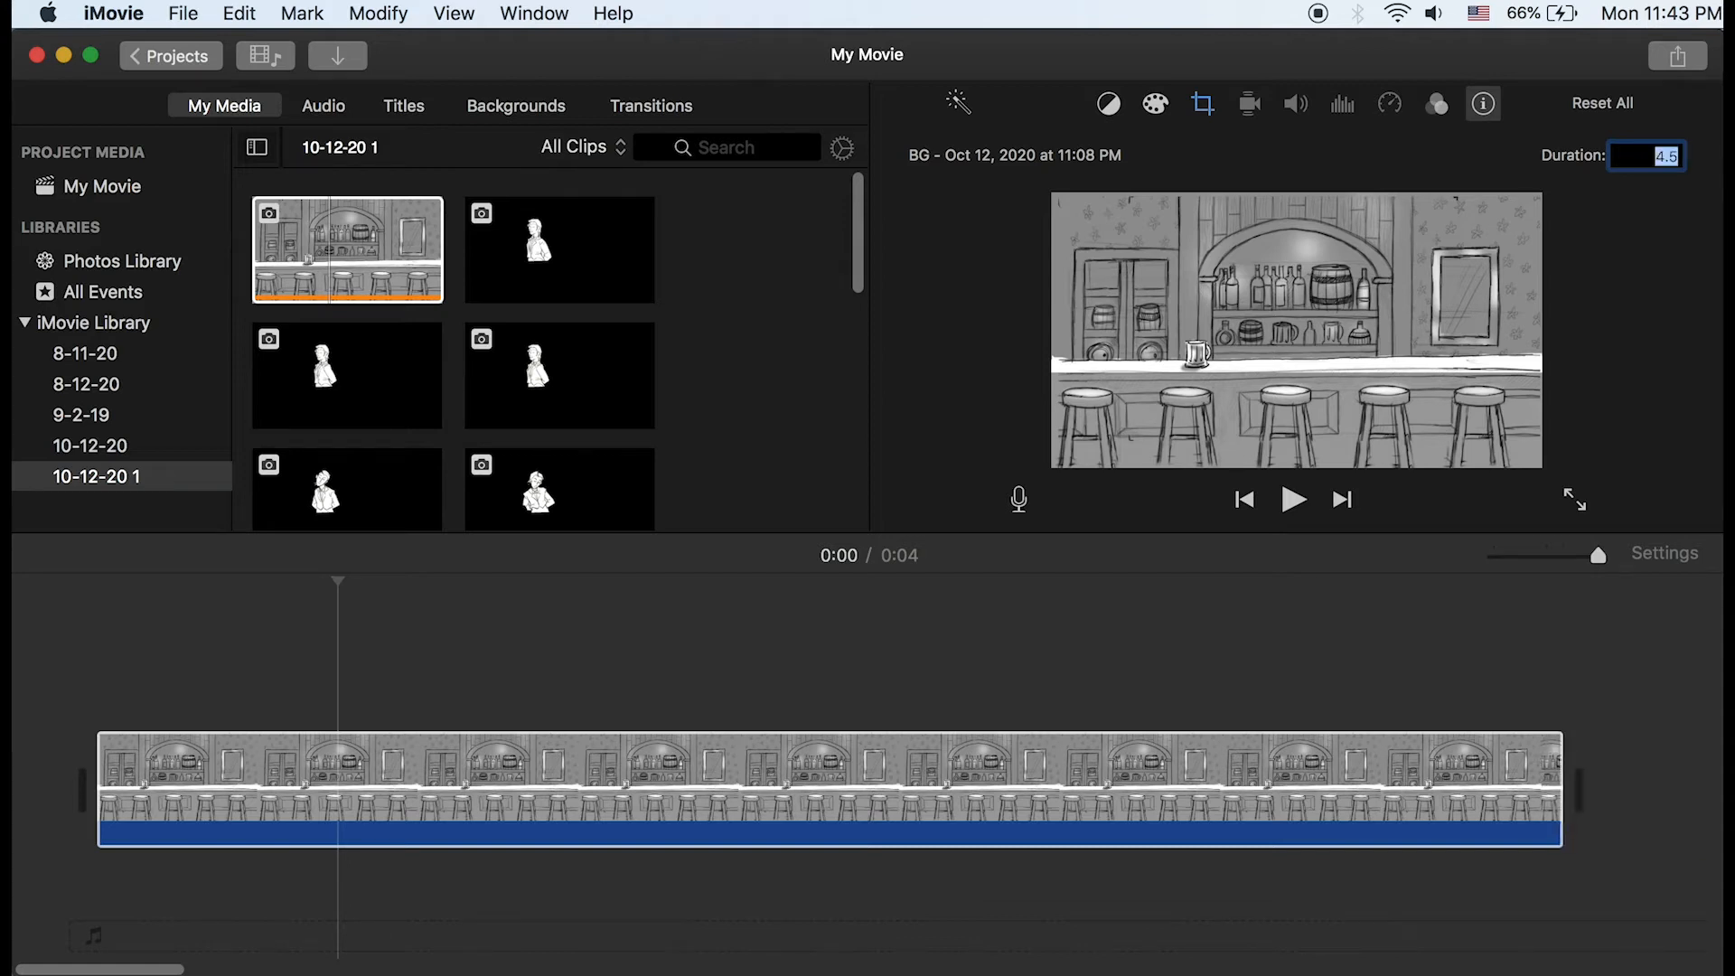
pyautogui.write('4.1')
pyautogui.press('Return')
# Set the background clip's duration to 4 seconds
pyautogui.write('4')
pyautogui.press('Return')
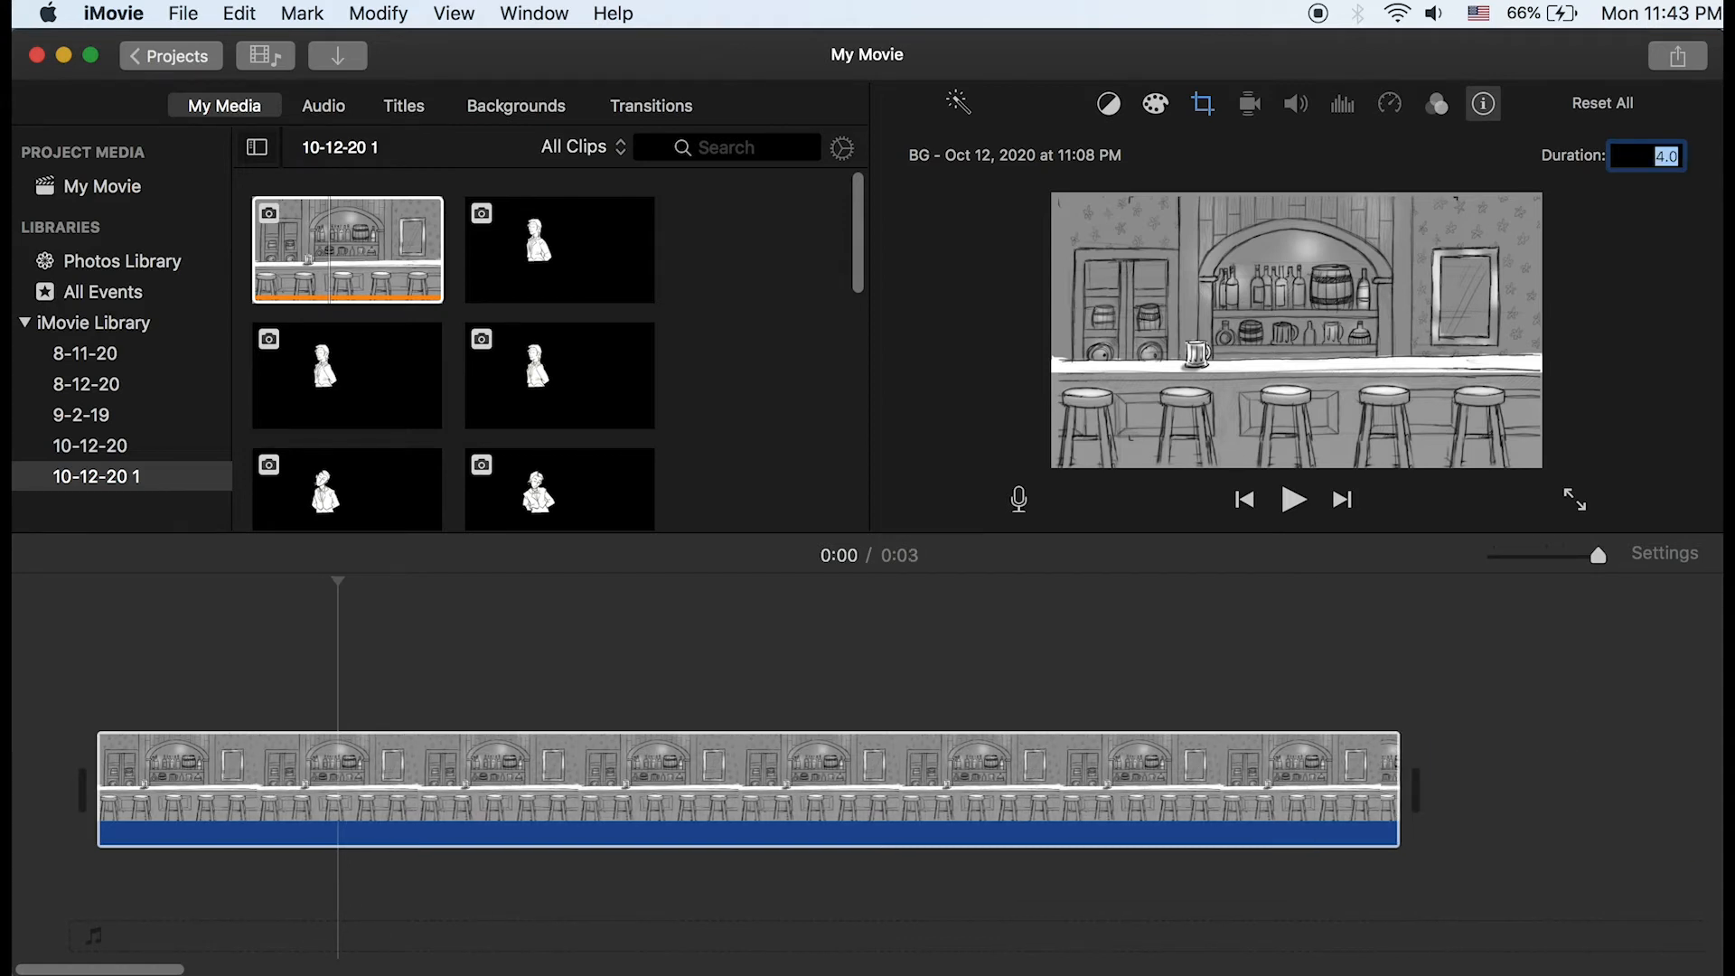
pyautogui.click(300, 673)
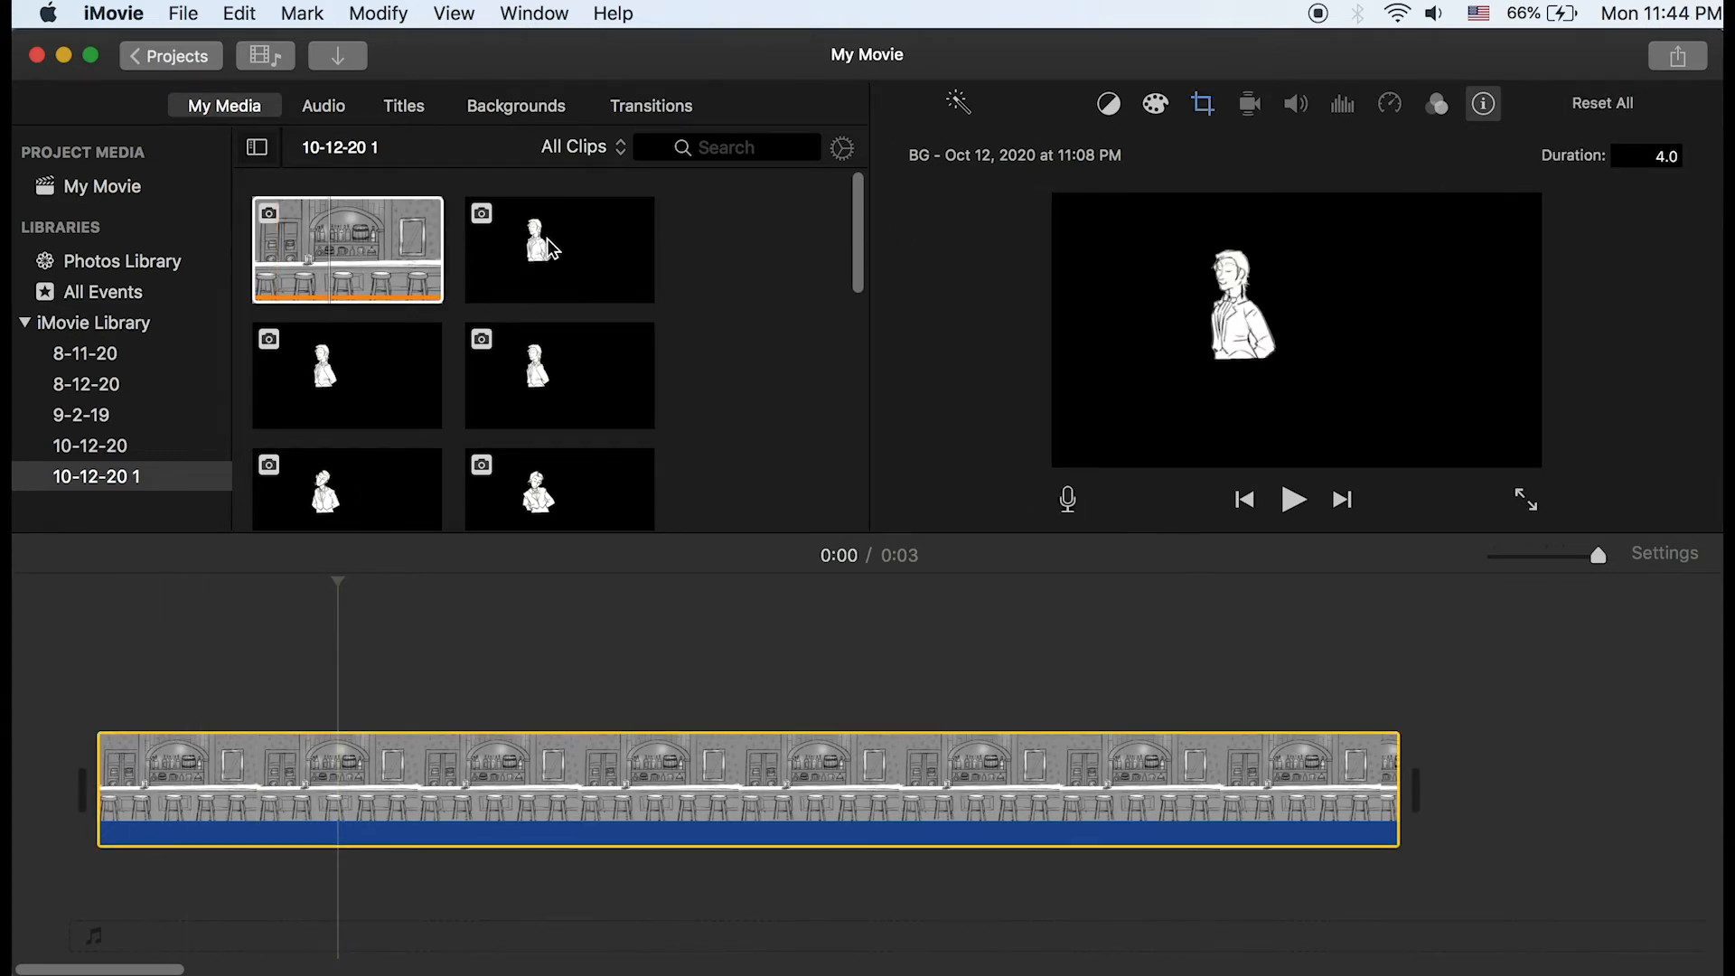
# Overlay Erin-Frame001 above the start of the background clip and set its duration to 0.1 seconds
pyautogui.moveTo(556, 237); pyautogui.dragTo(69, 689)
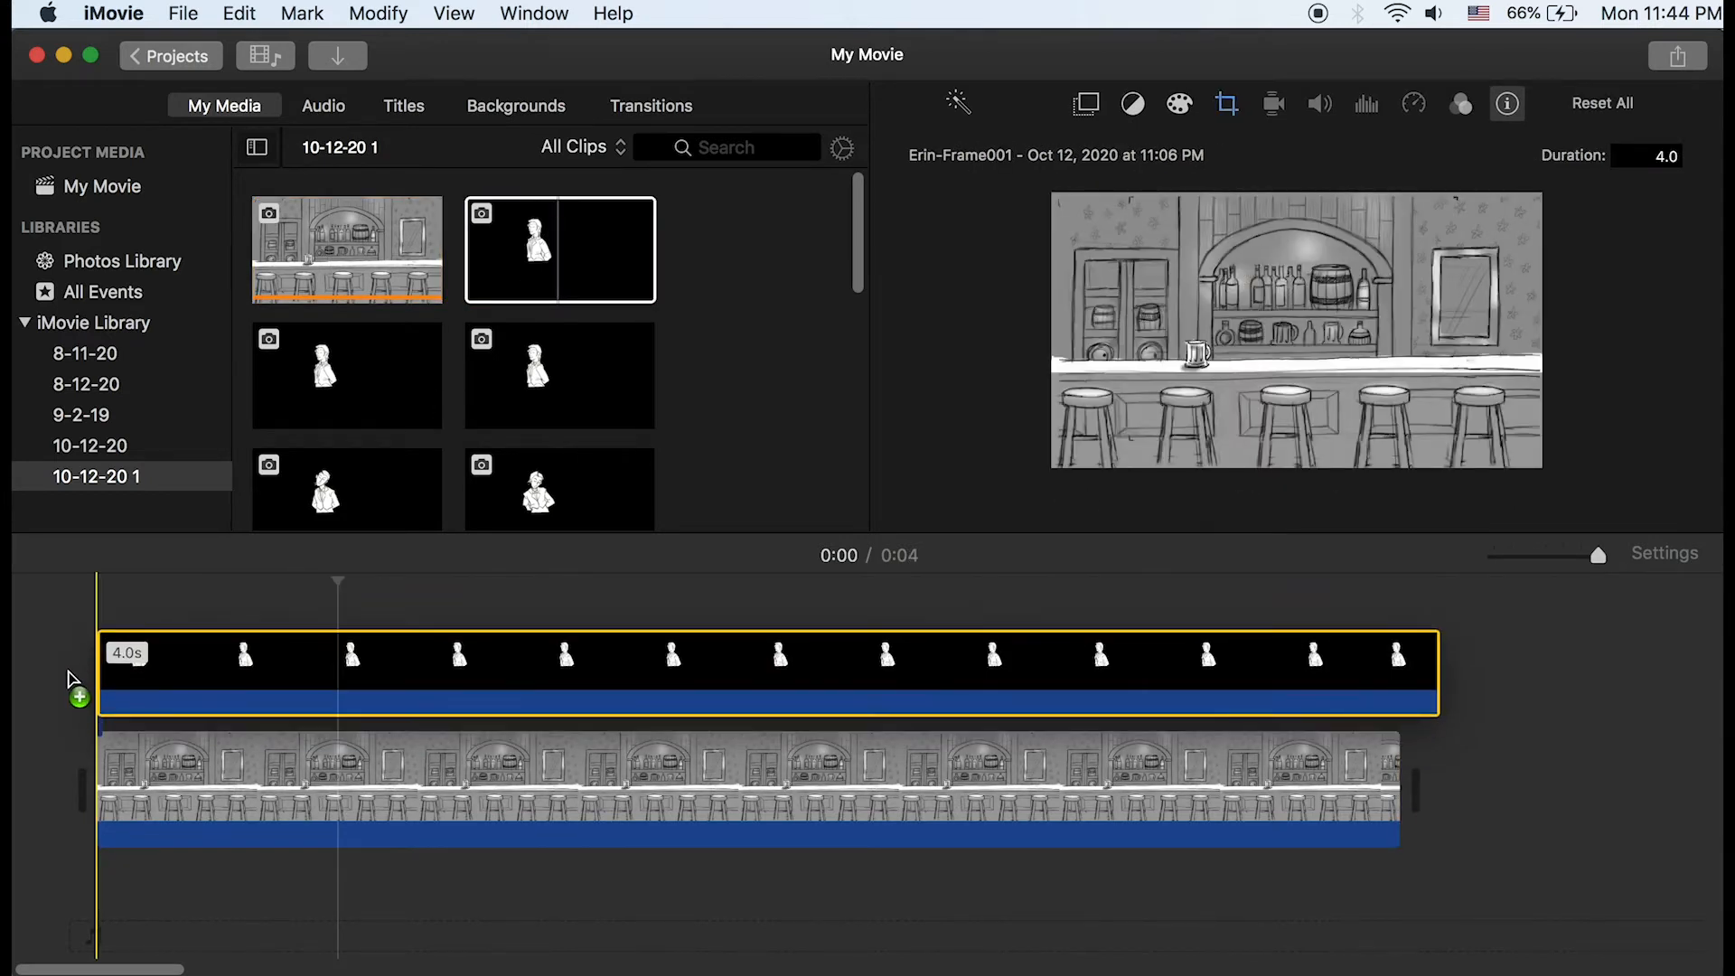
pyautogui.click(163, 688)
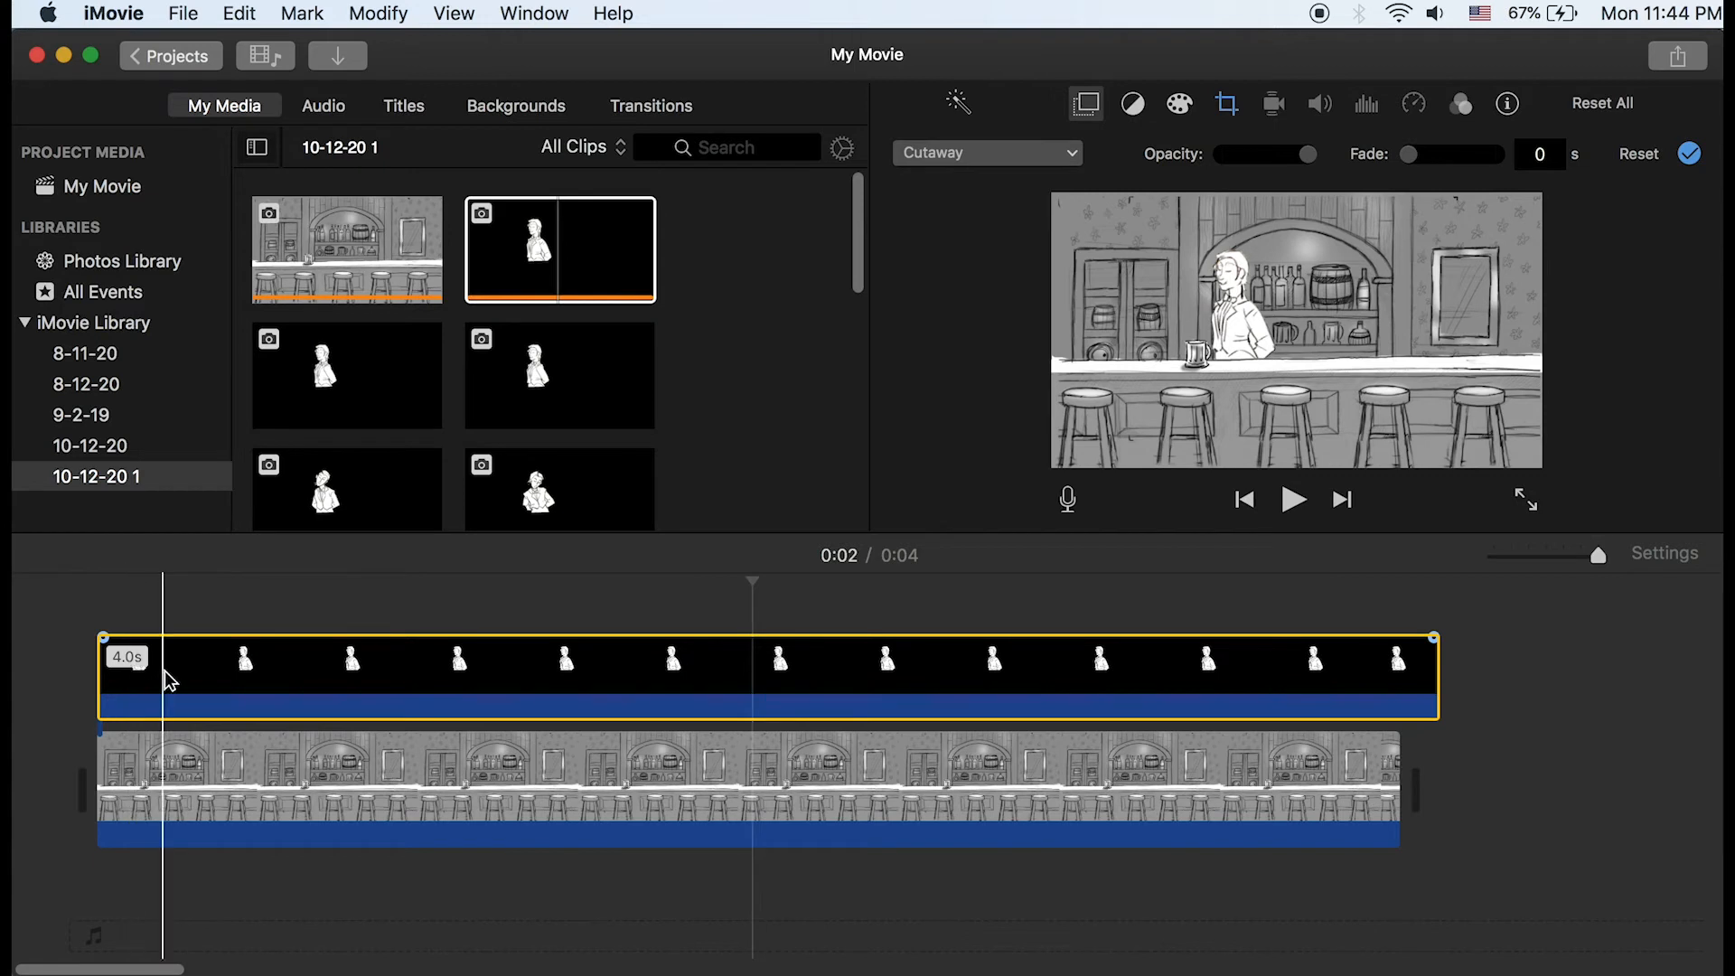
pyautogui.click(1507, 104)
pyautogui.click(1651, 155)
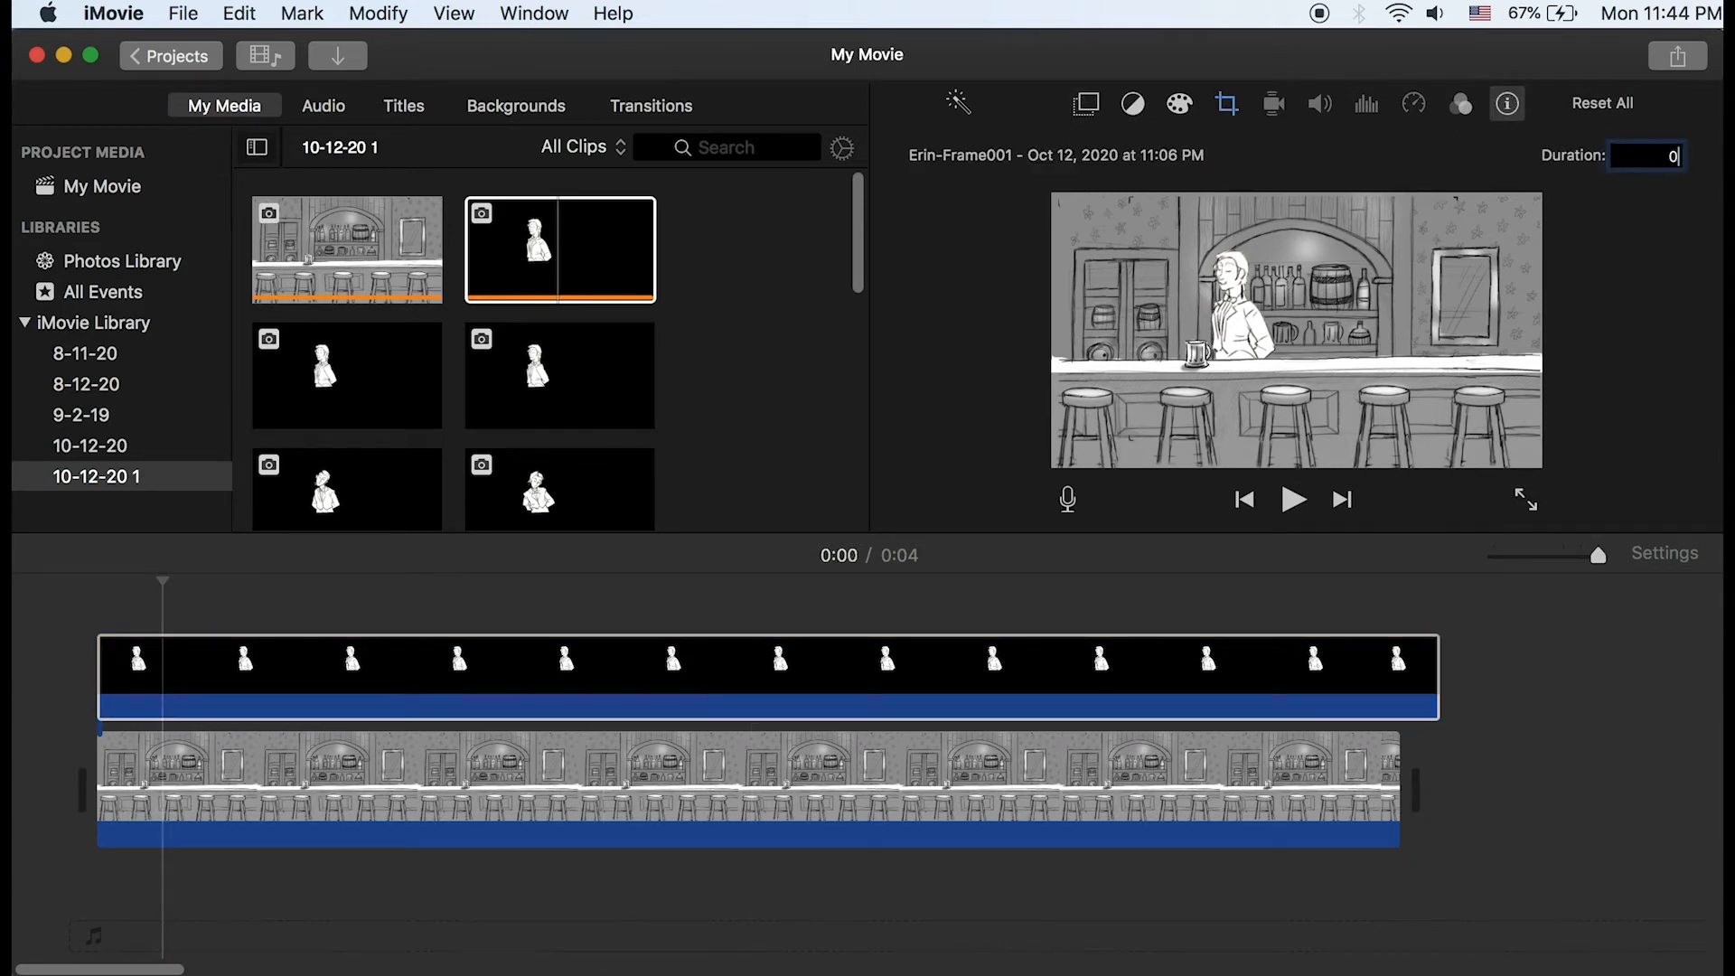
pyautogui.press('Return')
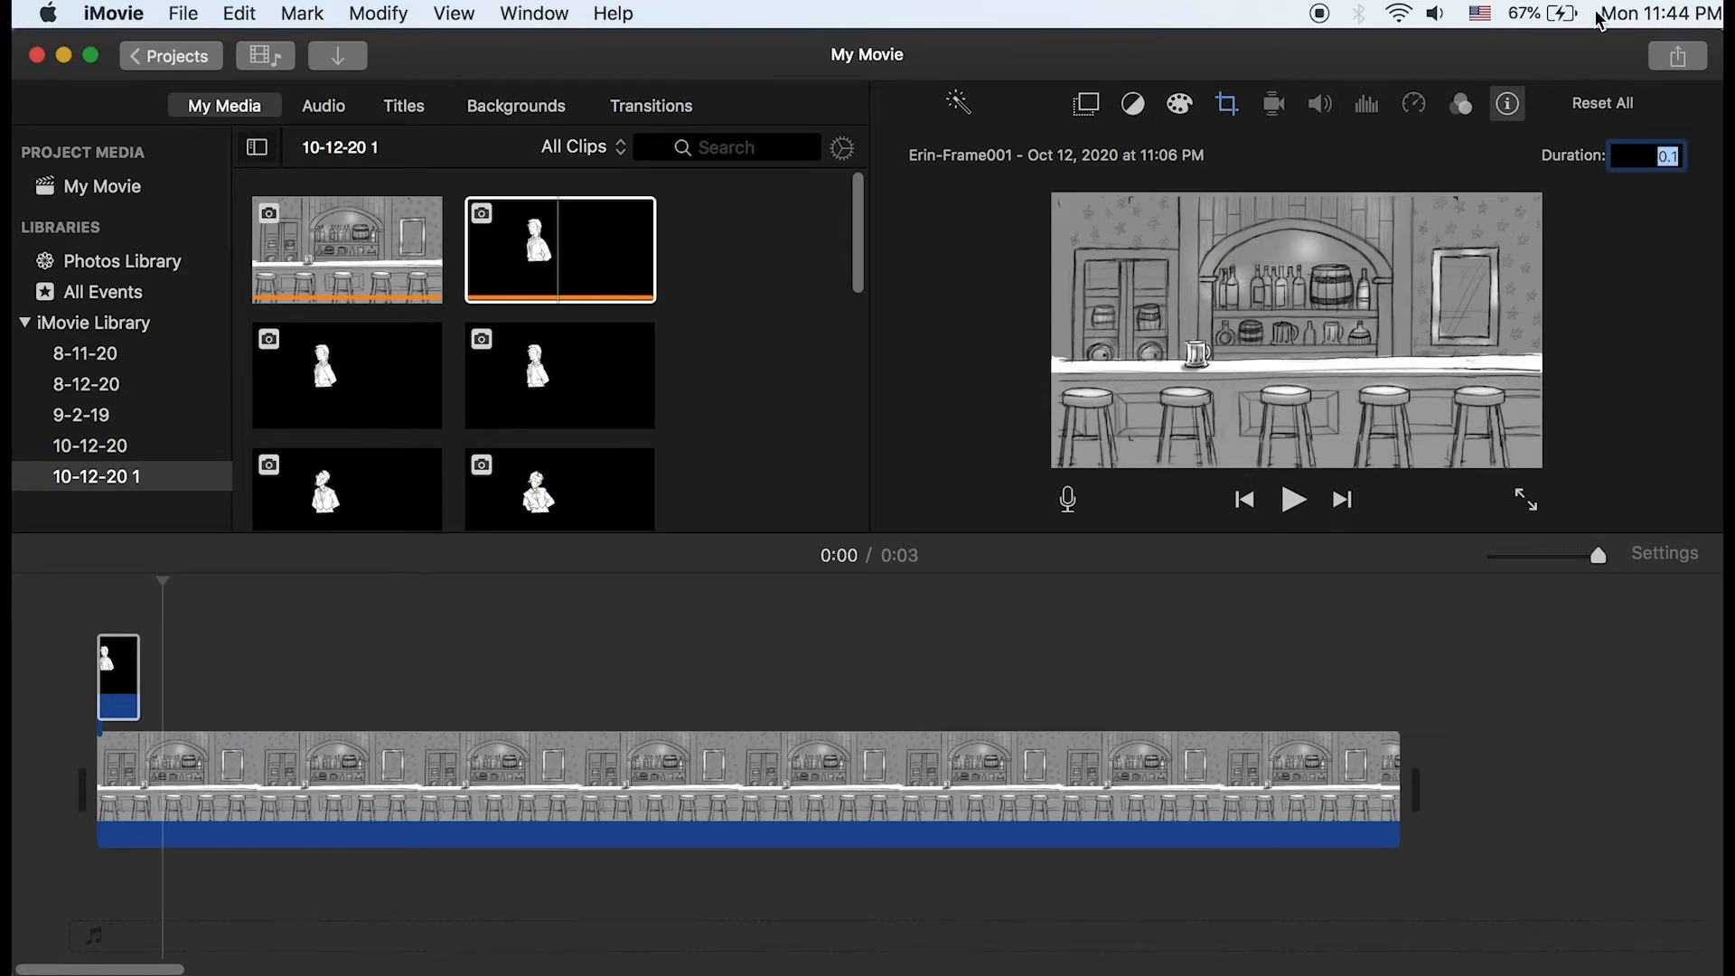
pyautogui.click(116, 673)
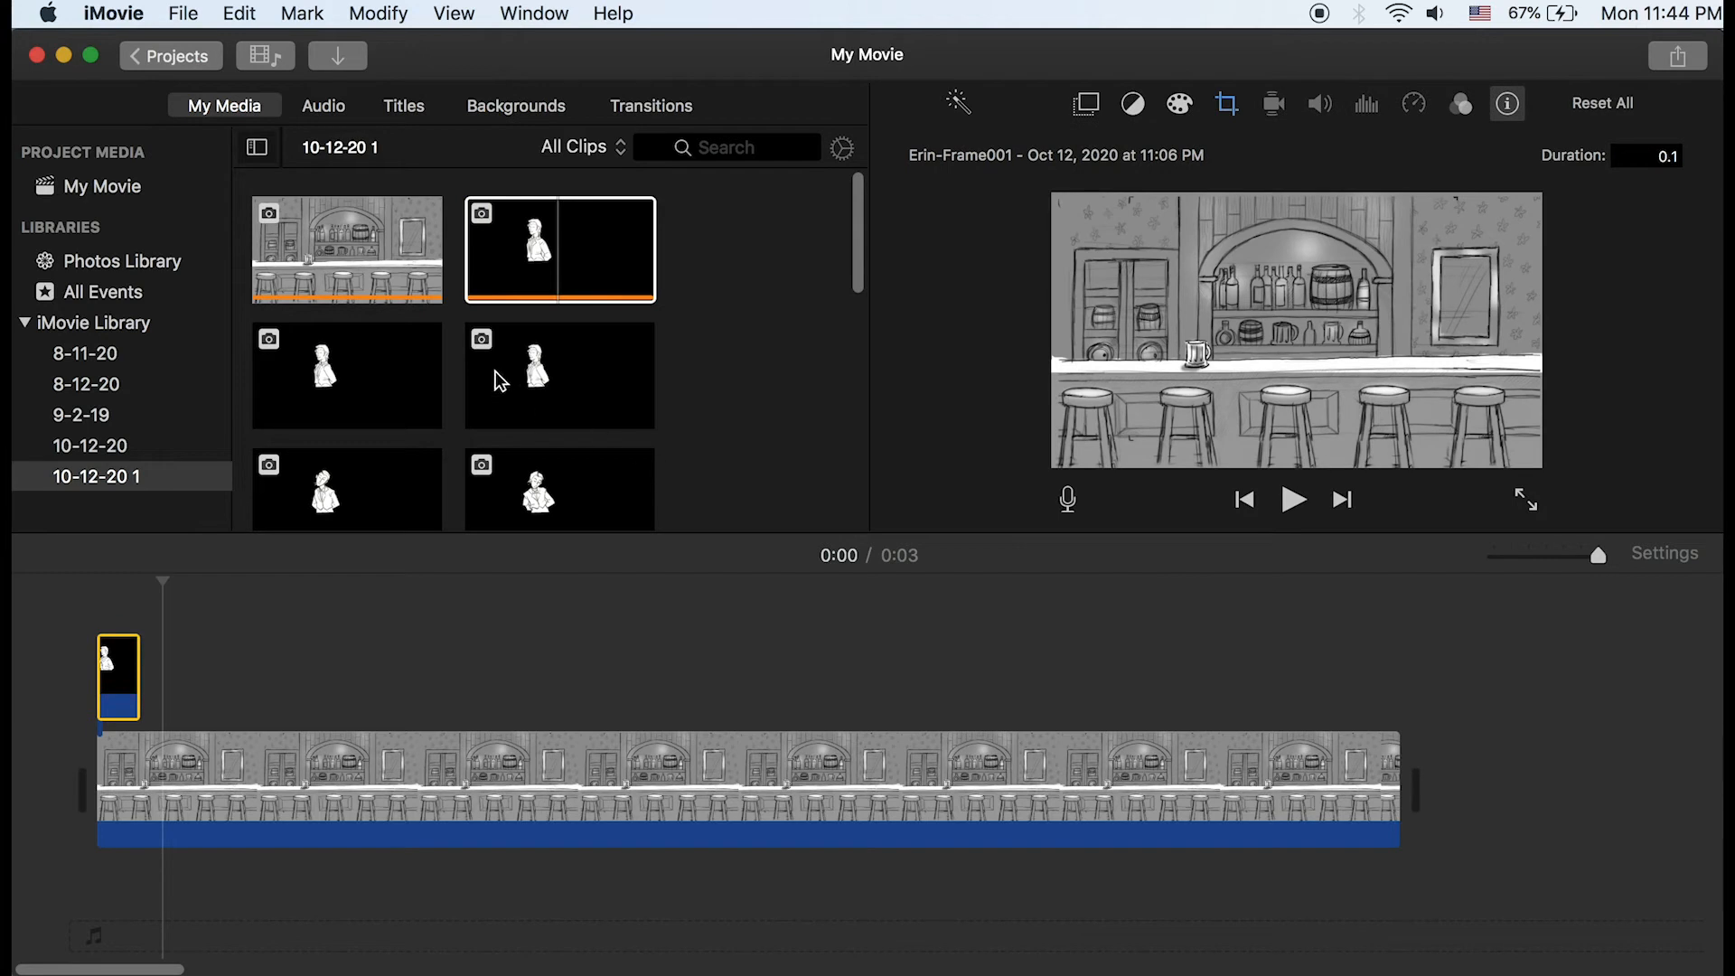
# Place Erin-Frame002 directly after the first bartender frame above the background and trim it to the same short length
pyautogui.click(376, 377)
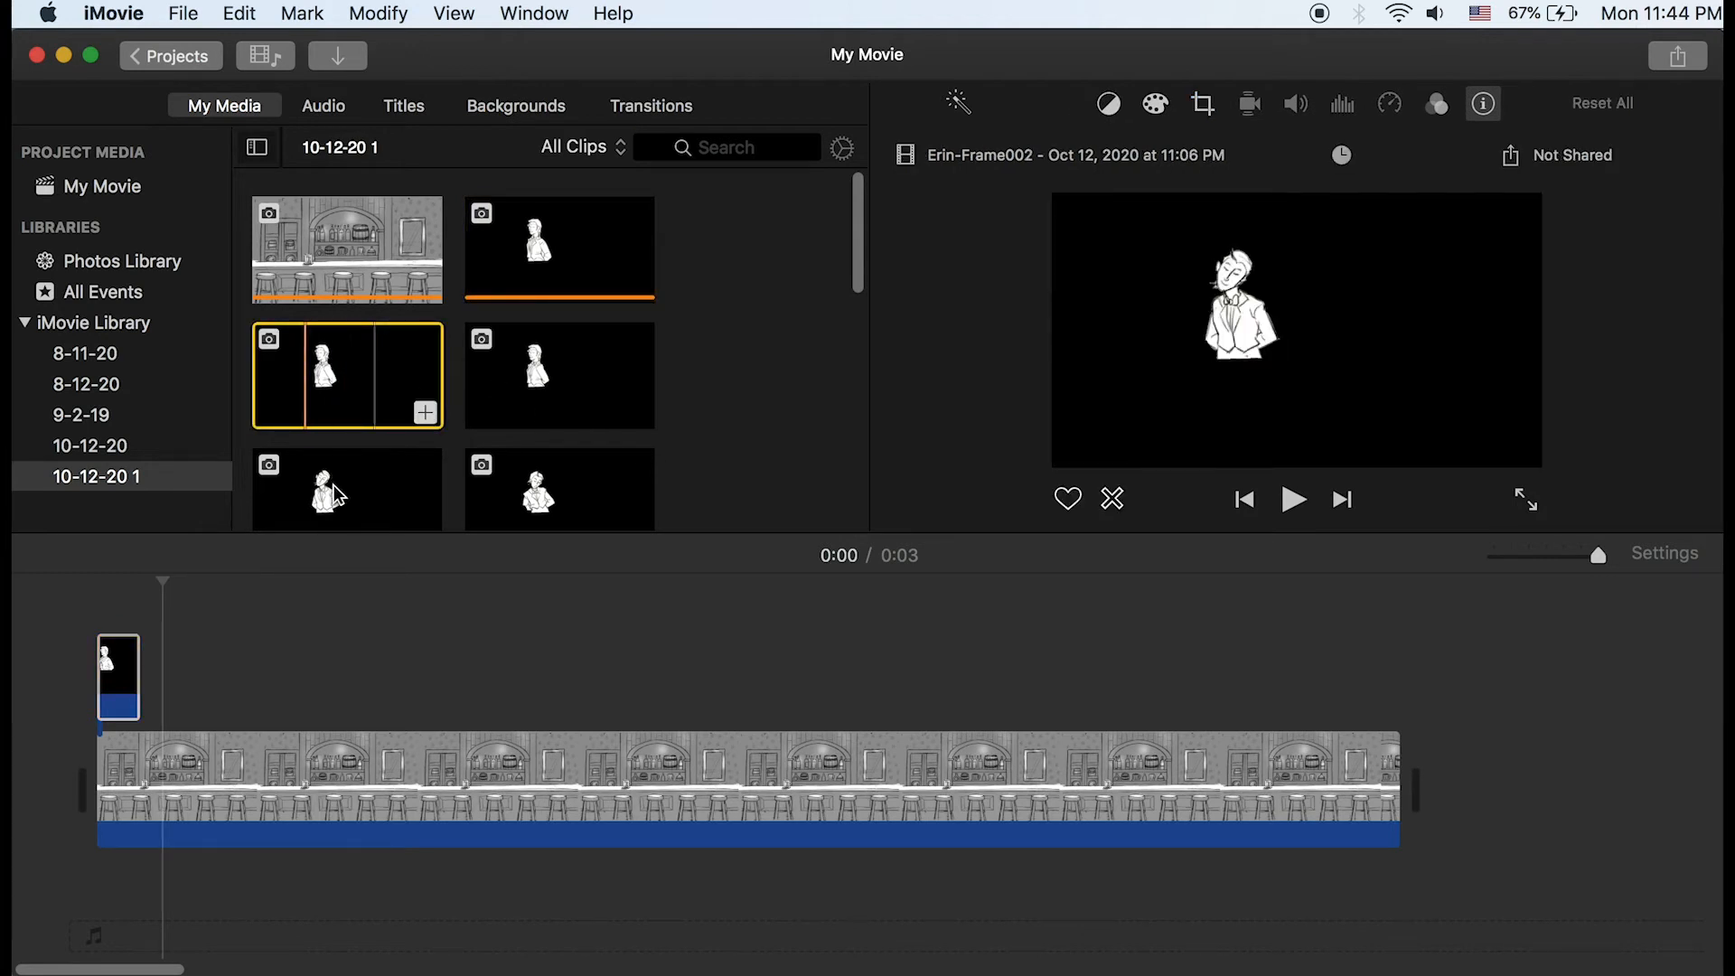
pyautogui.moveTo(322, 392); pyautogui.dragTo(136, 670)
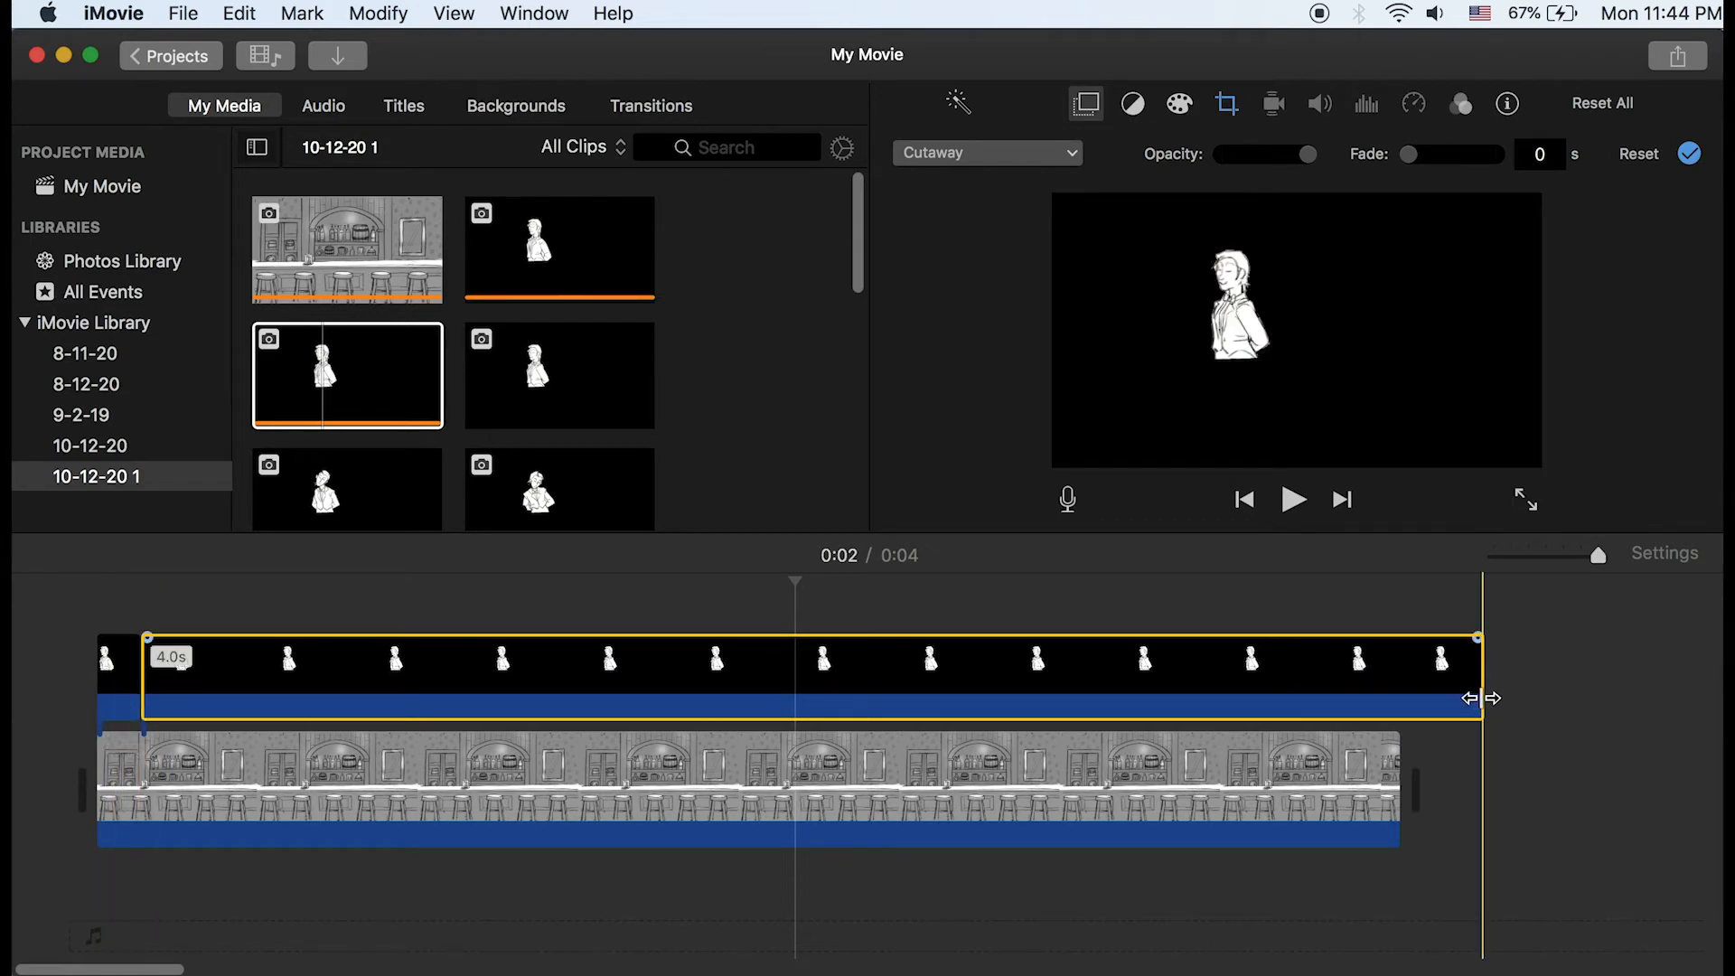
pyautogui.moveTo(1479, 702); pyautogui.dragTo(179, 654)
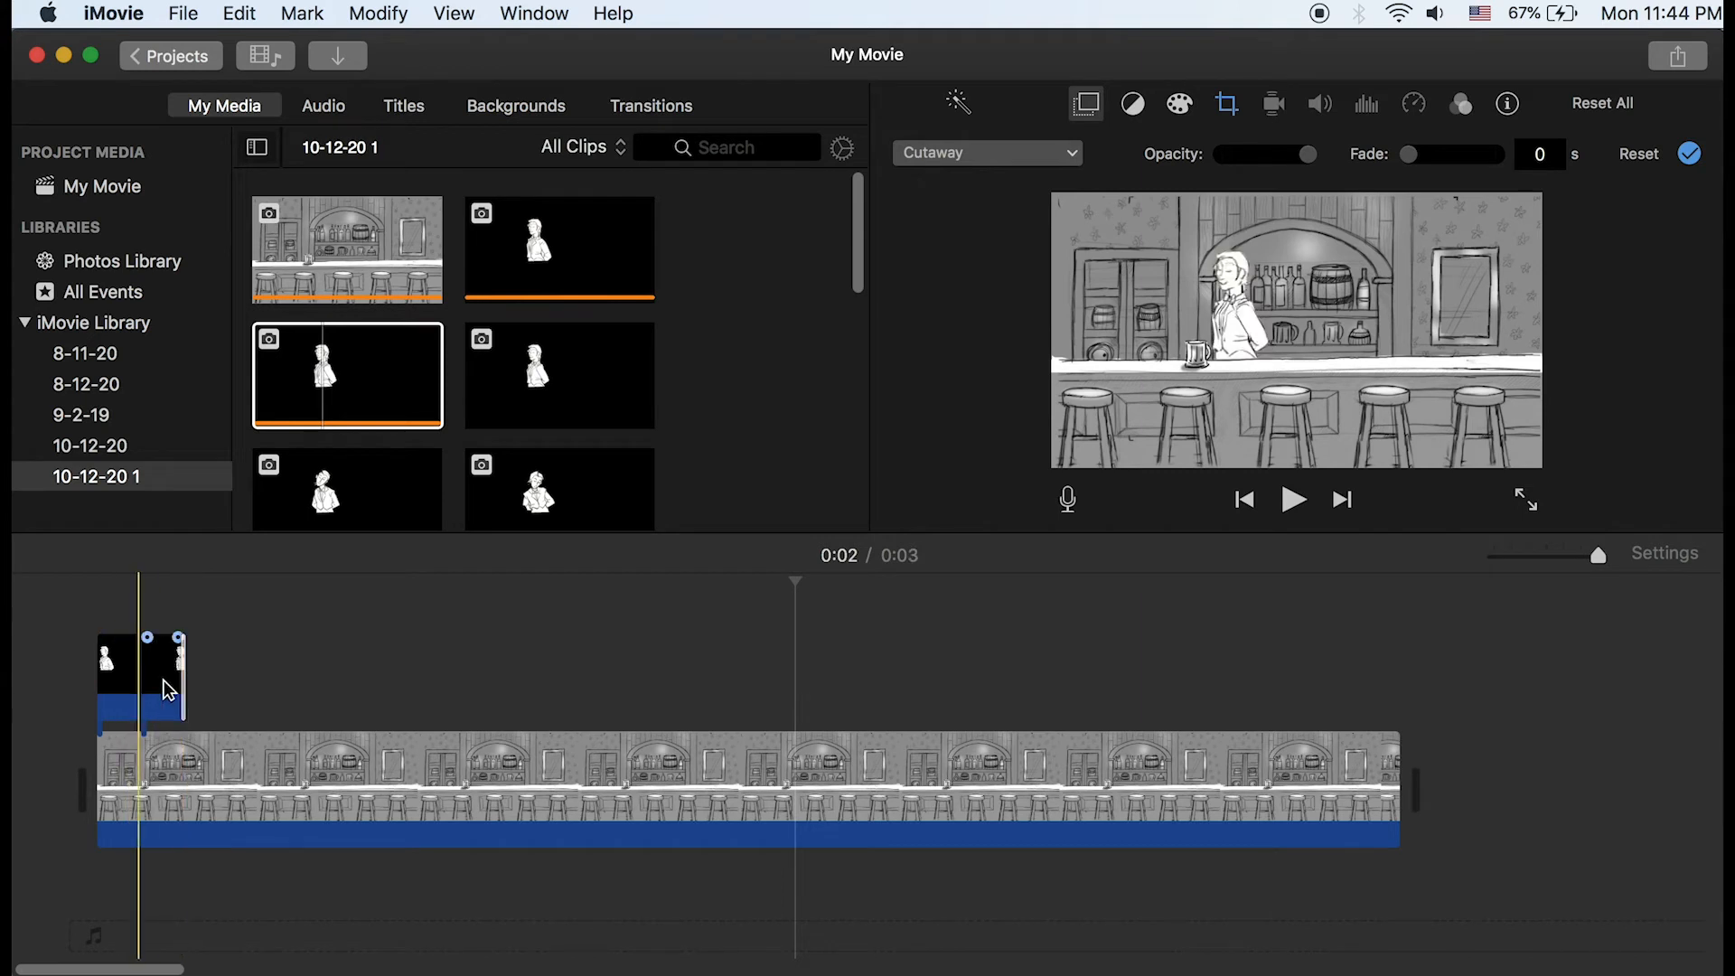
pyautogui.click(309, 665)
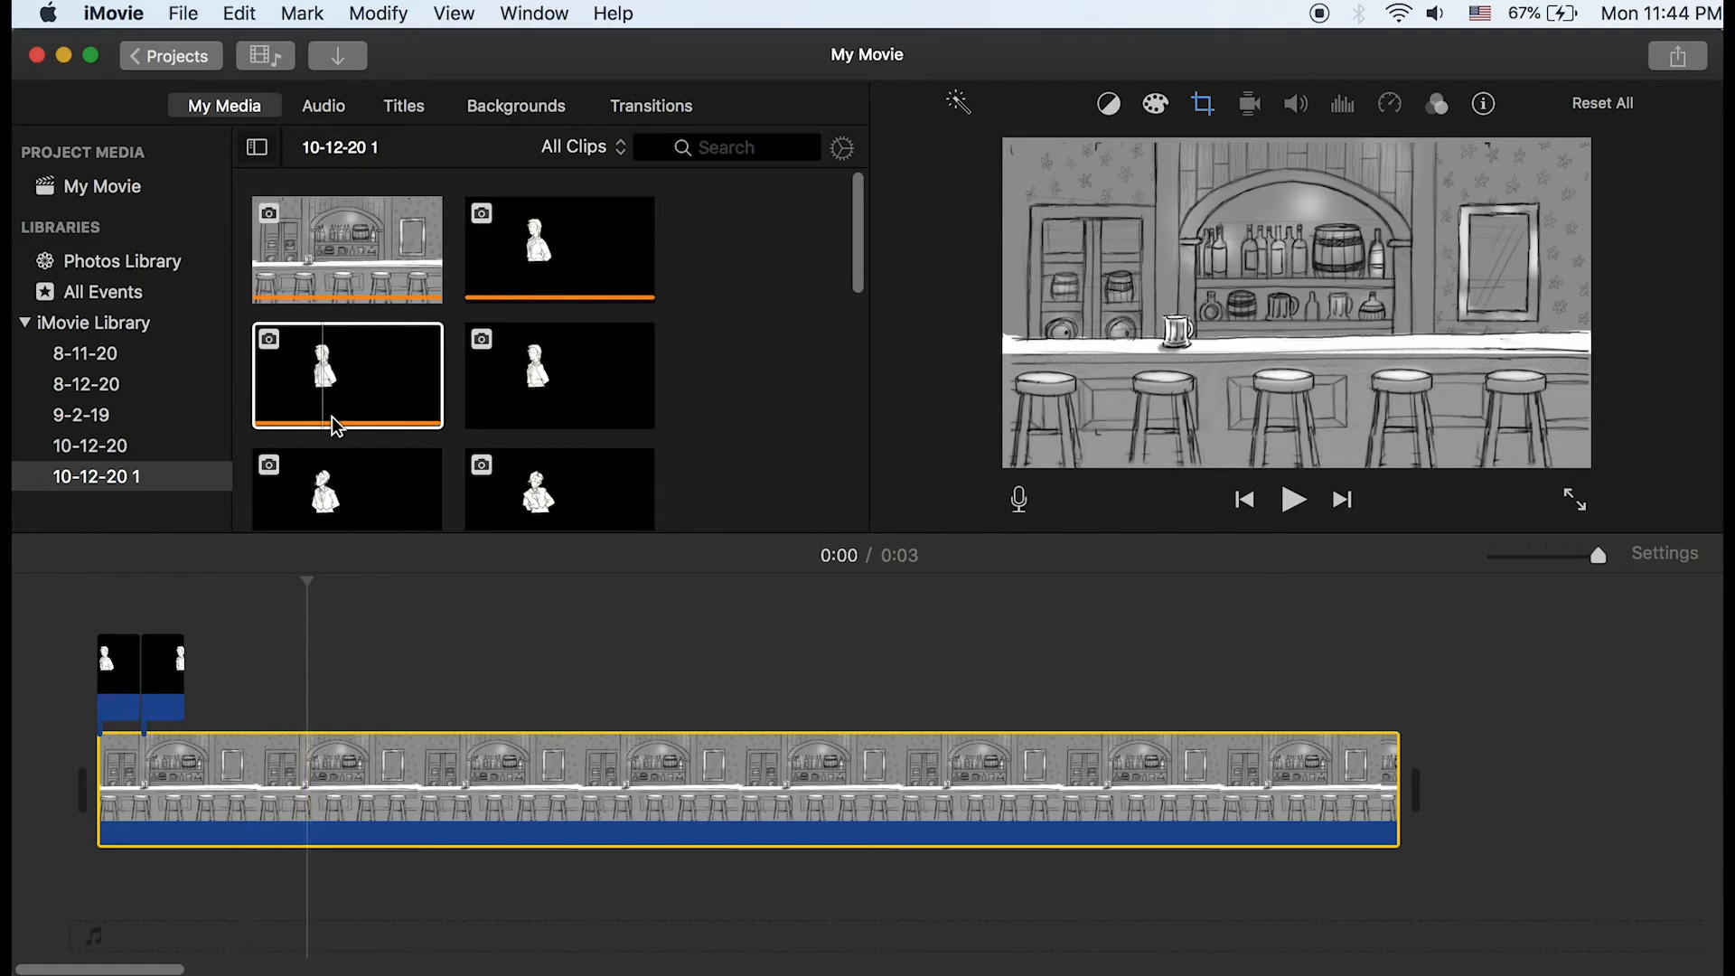
# Add the third, fourth and fifth bartender frames in order above the background, shortening each placed frame before adding its successor
pyautogui.click(403, 429)
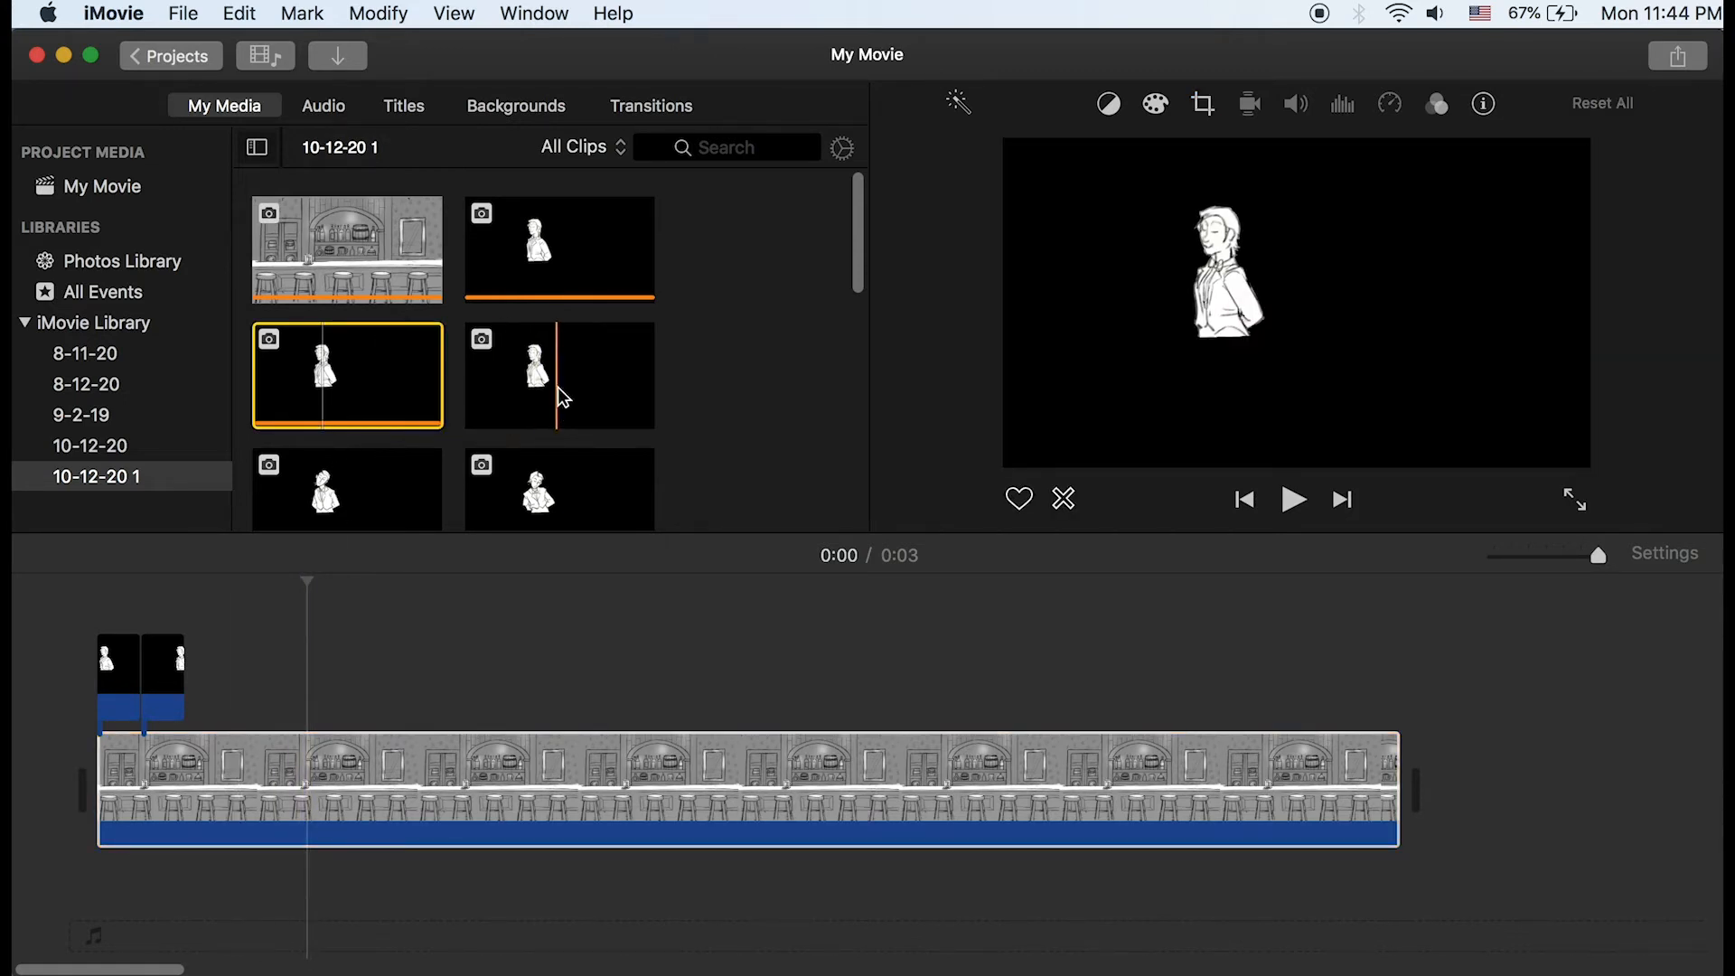
pyautogui.moveTo(556, 387); pyautogui.dragTo(193, 677)
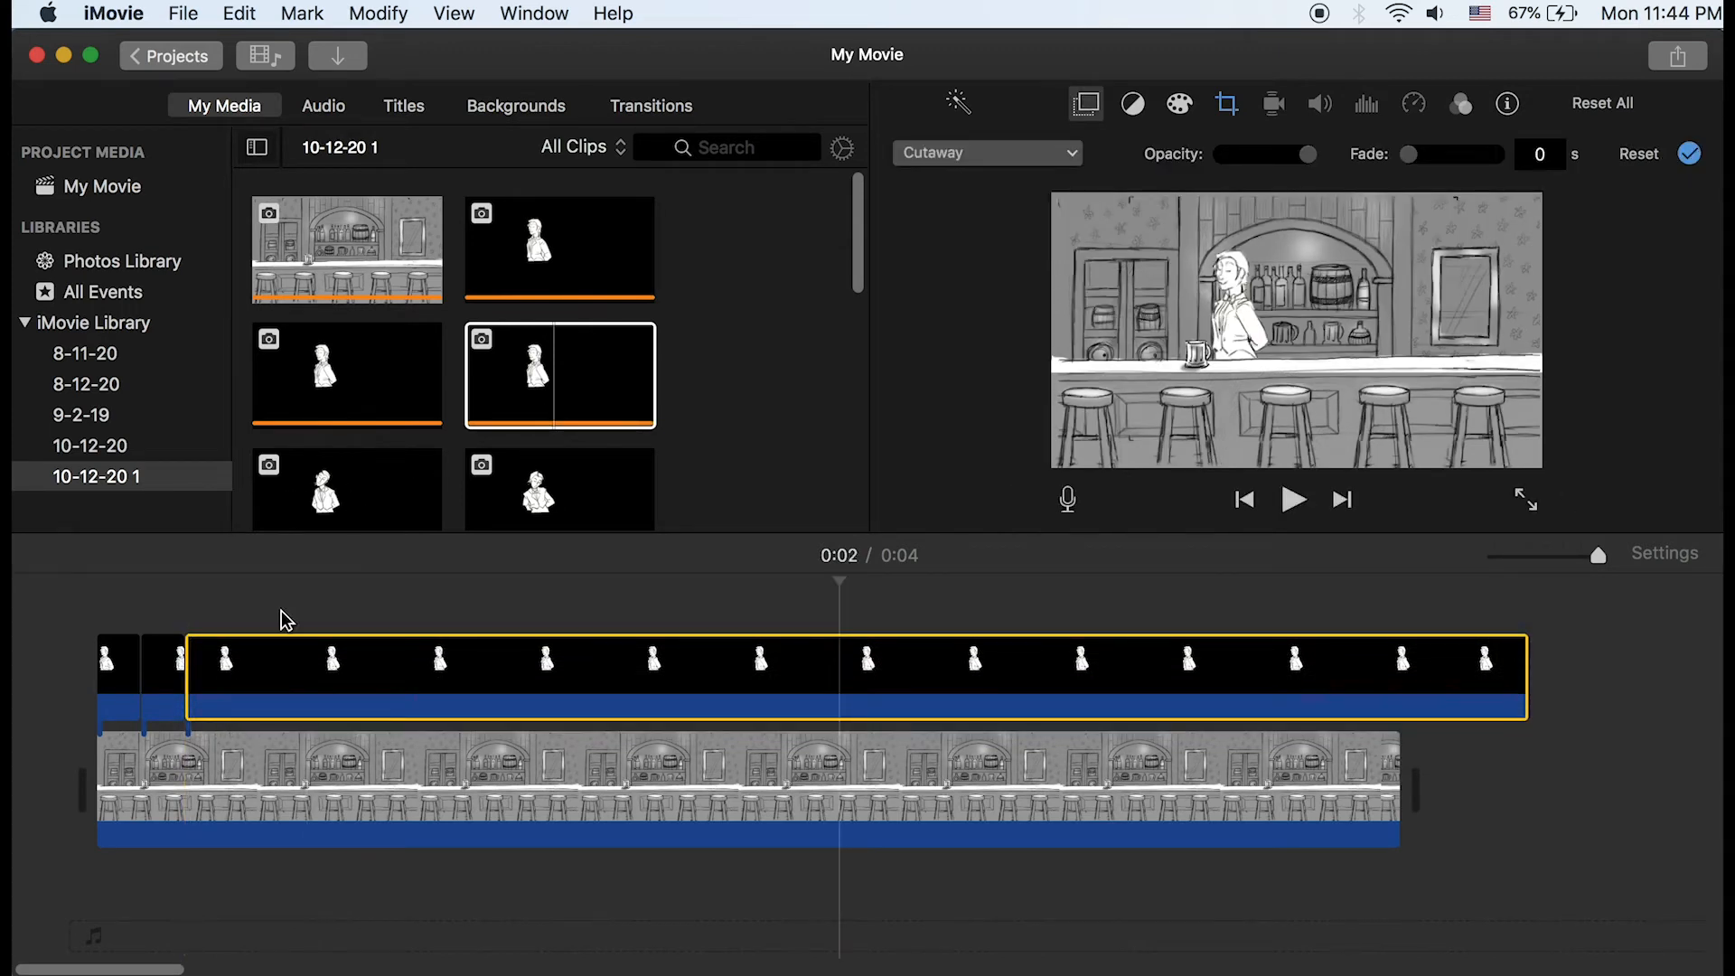
pyautogui.moveTo(325, 495); pyautogui.dragTo(240, 685)
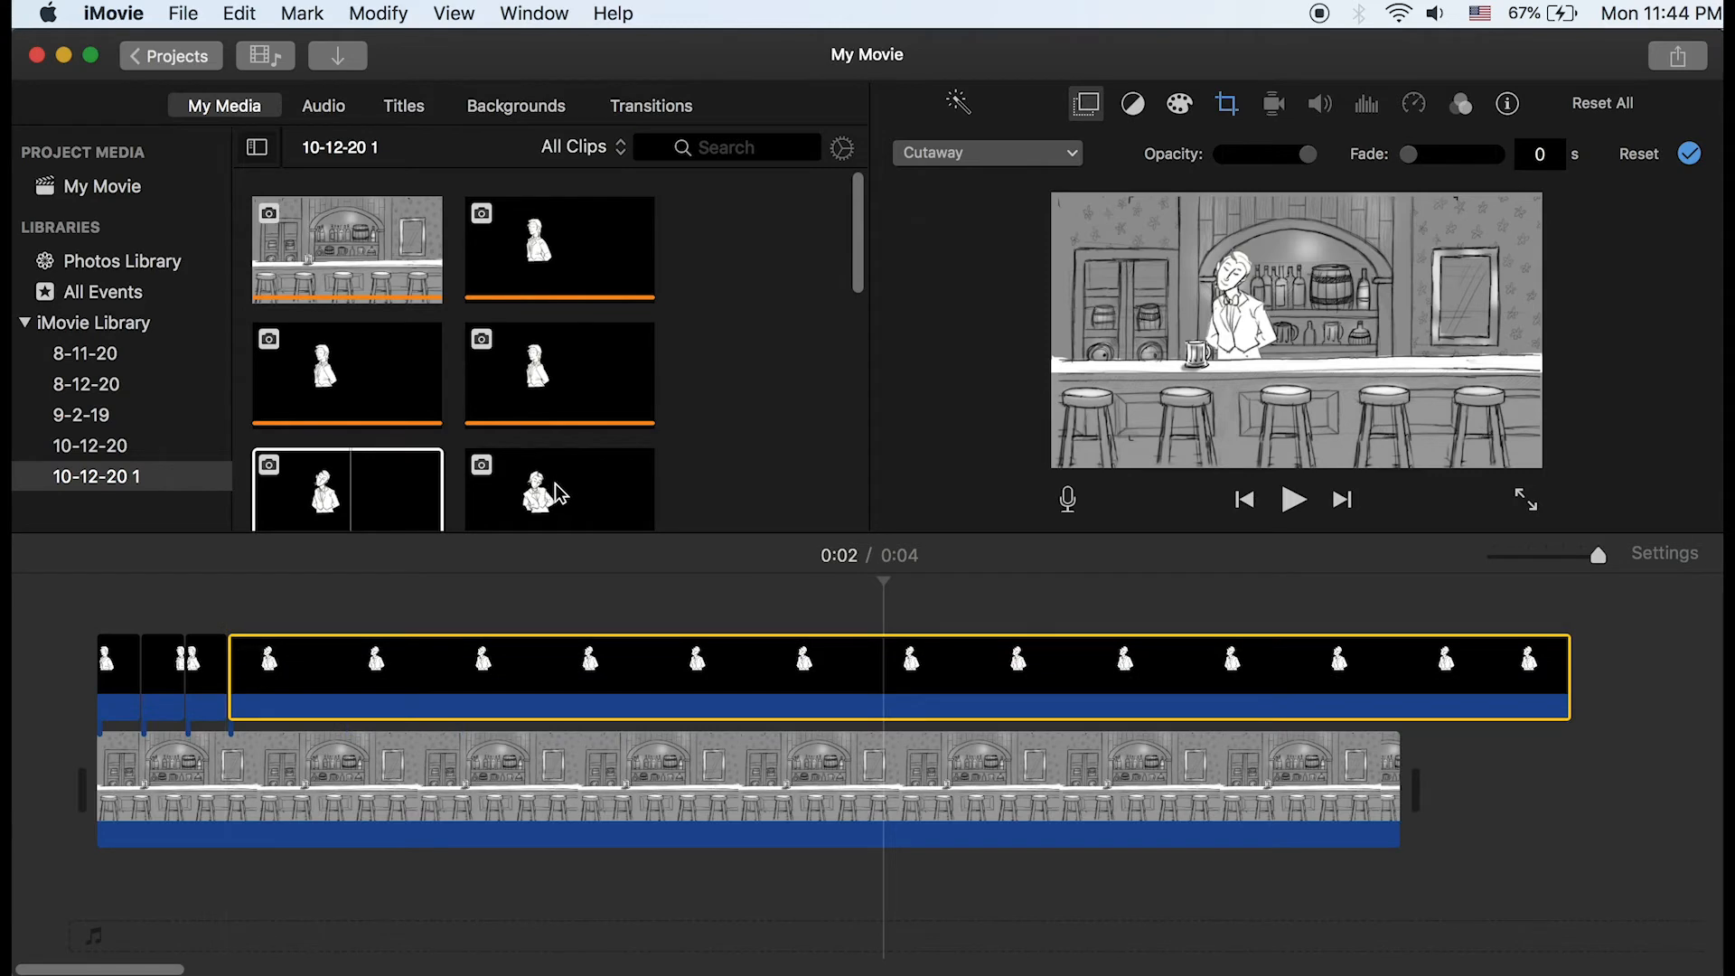
pyautogui.moveTo(561, 492); pyautogui.dragTo(285, 694)
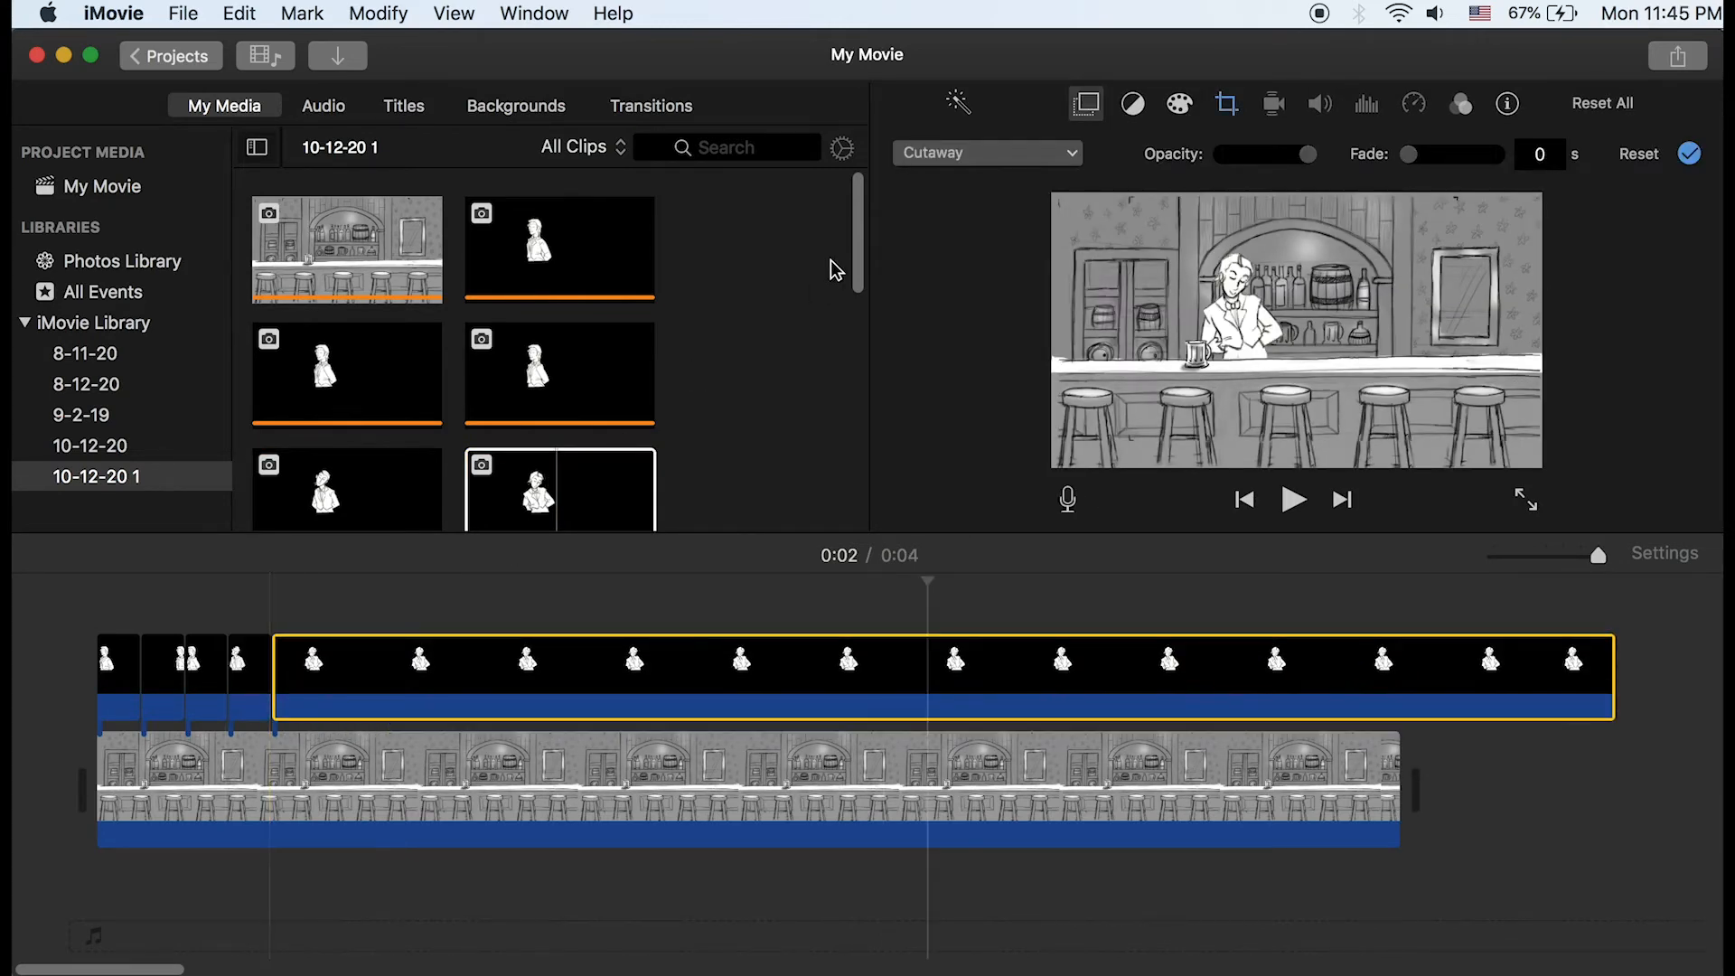
# Add the remaining bartender frames through Erin-Frame014 in order above the background, shortening each placed frame before adding its successor
pyautogui.scroll(-5, 832, 267)
pyautogui.moveTo(542, 312); pyautogui.dragTo(365, 683)
pyautogui.moveTo(351, 443); pyautogui.dragTo(408, 683)
pyautogui.moveTo(531, 435); pyautogui.dragTo(452, 681)
pyautogui.moveTo(860, 332); pyautogui.dragTo(860, 421)
pyautogui.moveTo(351, 311); pyautogui.dragTo(495, 679)
pyautogui.moveTo(547, 319); pyautogui.dragTo(541, 676)
pyautogui.moveTo(347, 435); pyautogui.dragTo(584, 675)
pyautogui.moveTo(547, 435); pyautogui.dragTo(628, 679)
pyautogui.moveTo(858, 470); pyautogui.dragTo(860, 516)
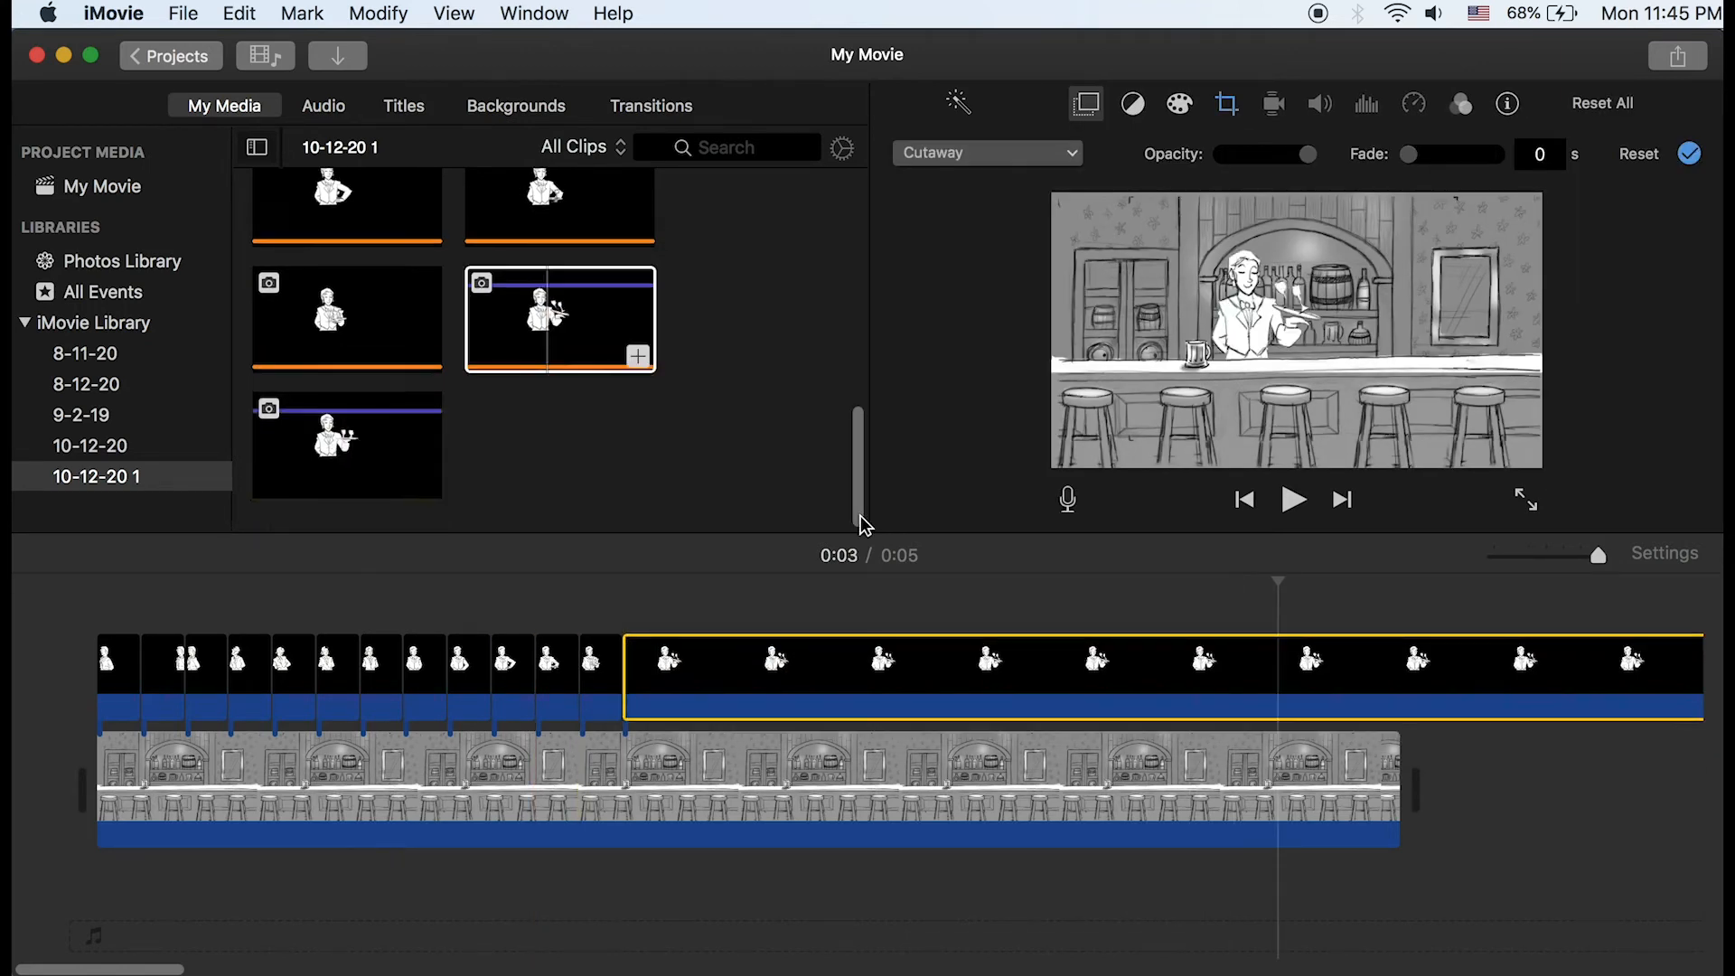
pyautogui.moveTo(347, 444); pyautogui.dragTo(687, 677)
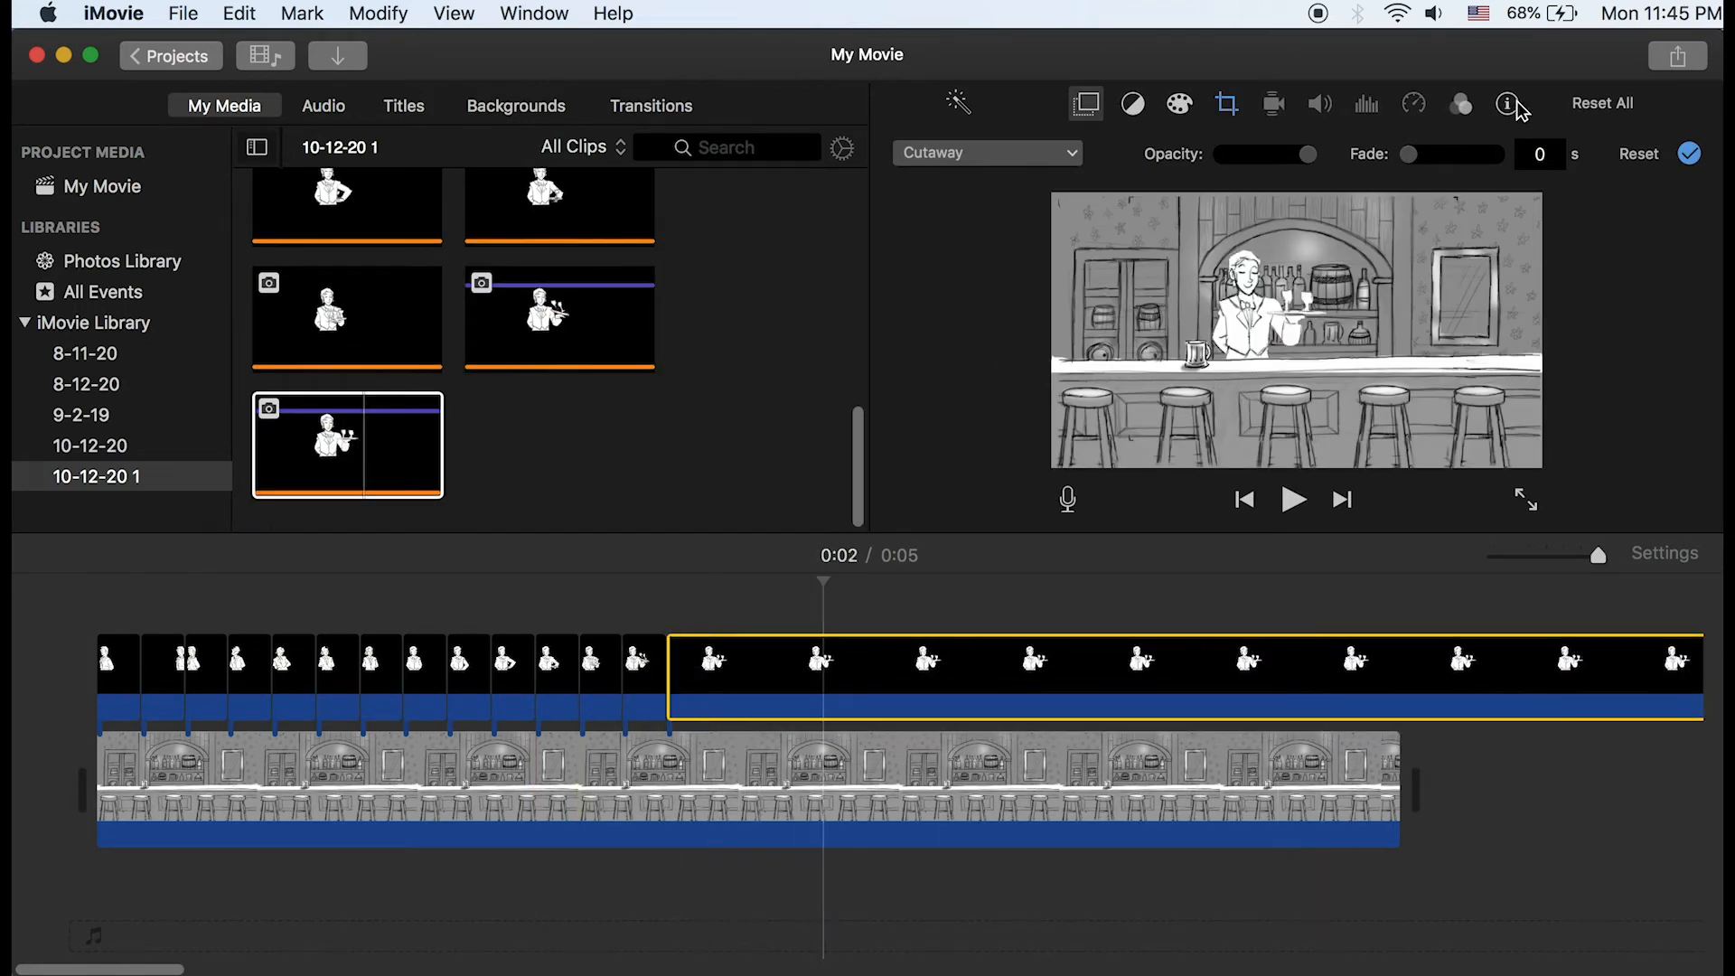
# Set the duration of the last bartender frame, Erin-Frame014, to 0.1 seconds
pyautogui.click(1511, 105)
pyautogui.click(1667, 156)
pyautogui.write('0.1')
pyautogui.press('Return')
# Play the bartender animation from the start several times to check the timing of the frames
pyautogui.click(98, 601)
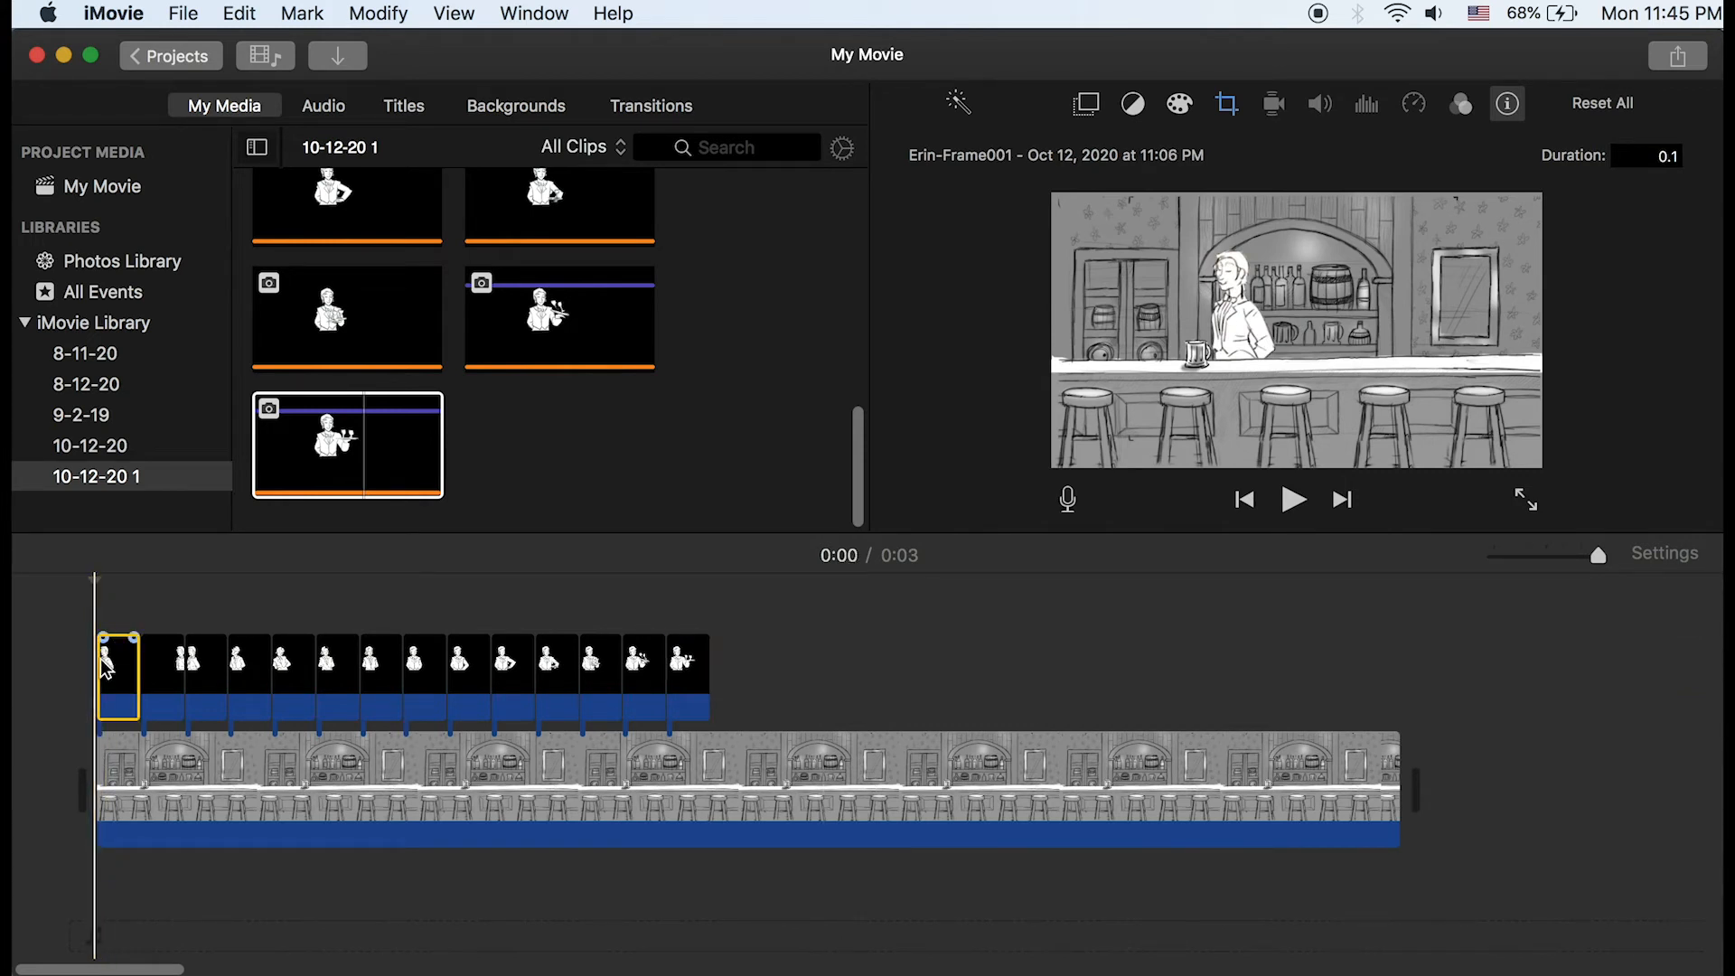
pyautogui.click(1296, 497)
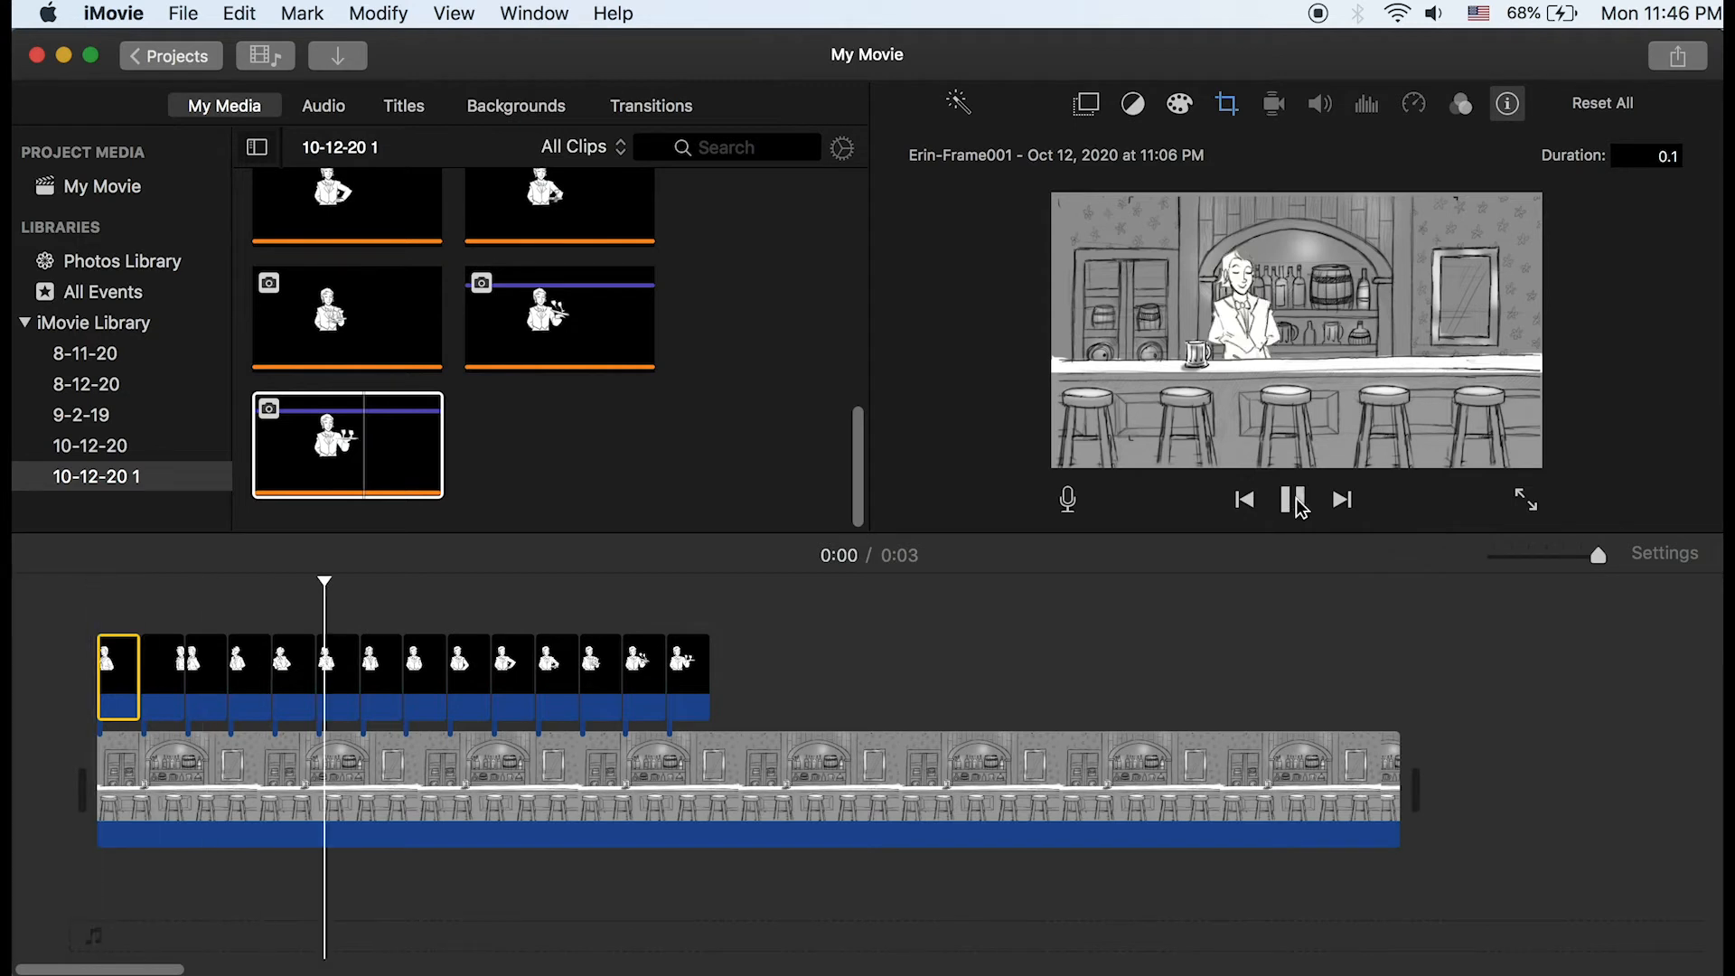
pyautogui.click(1294, 502)
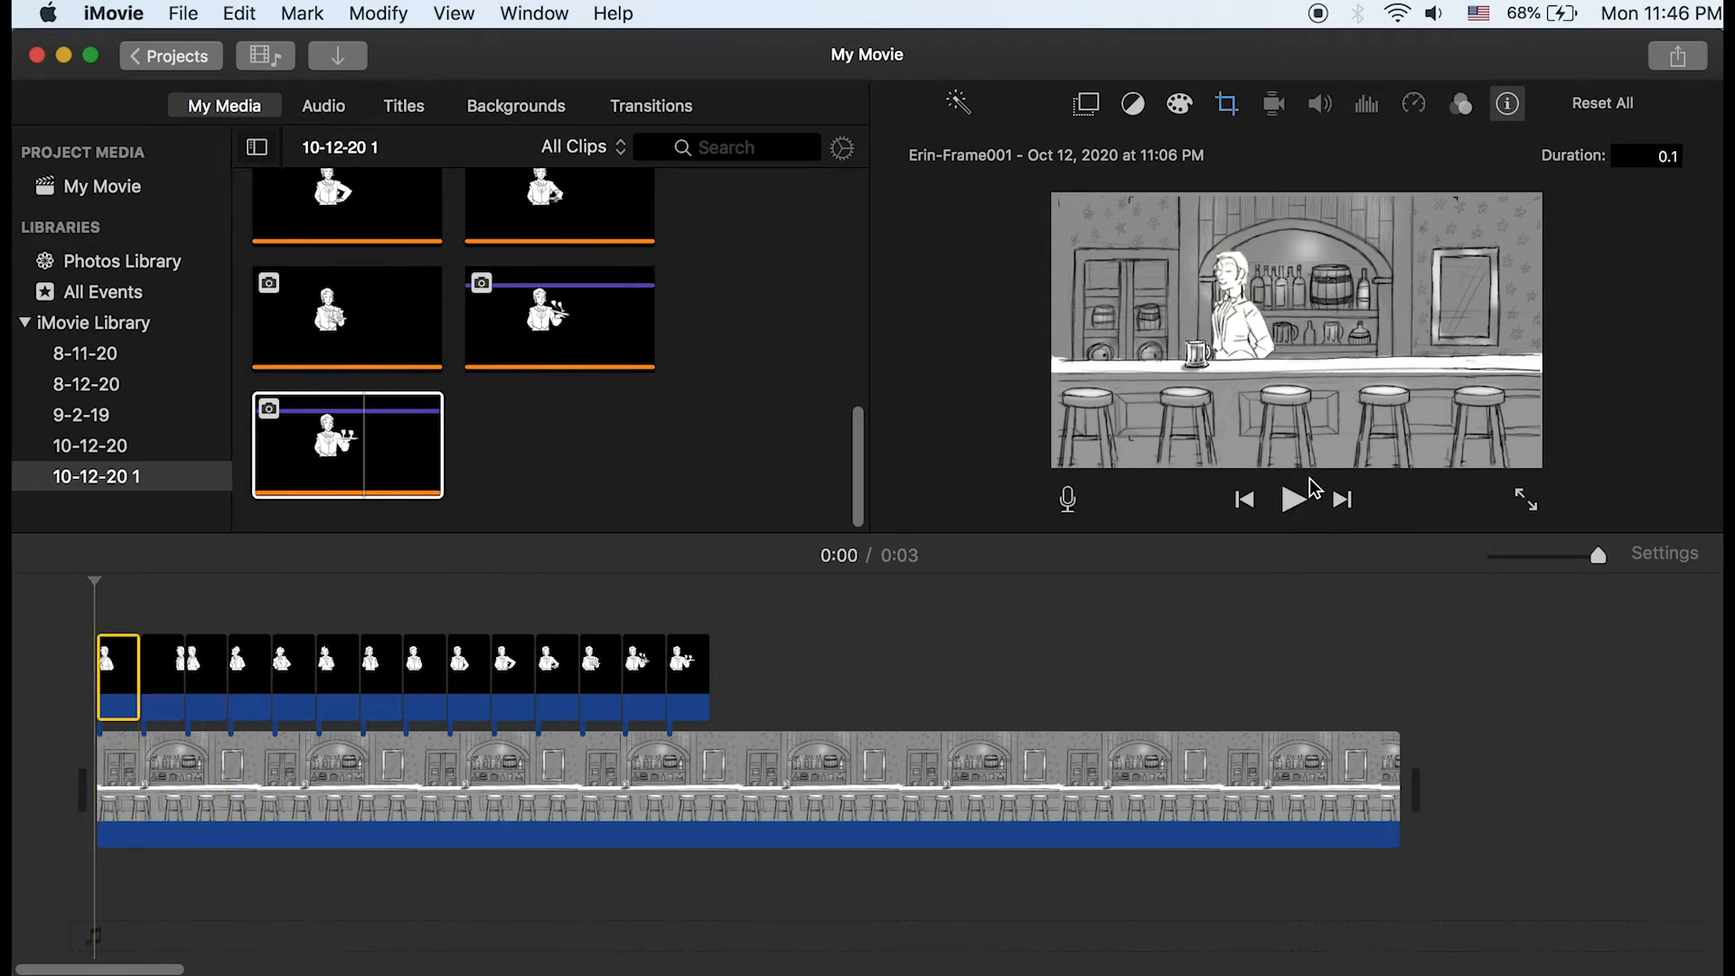
pyautogui.click(1291, 504)
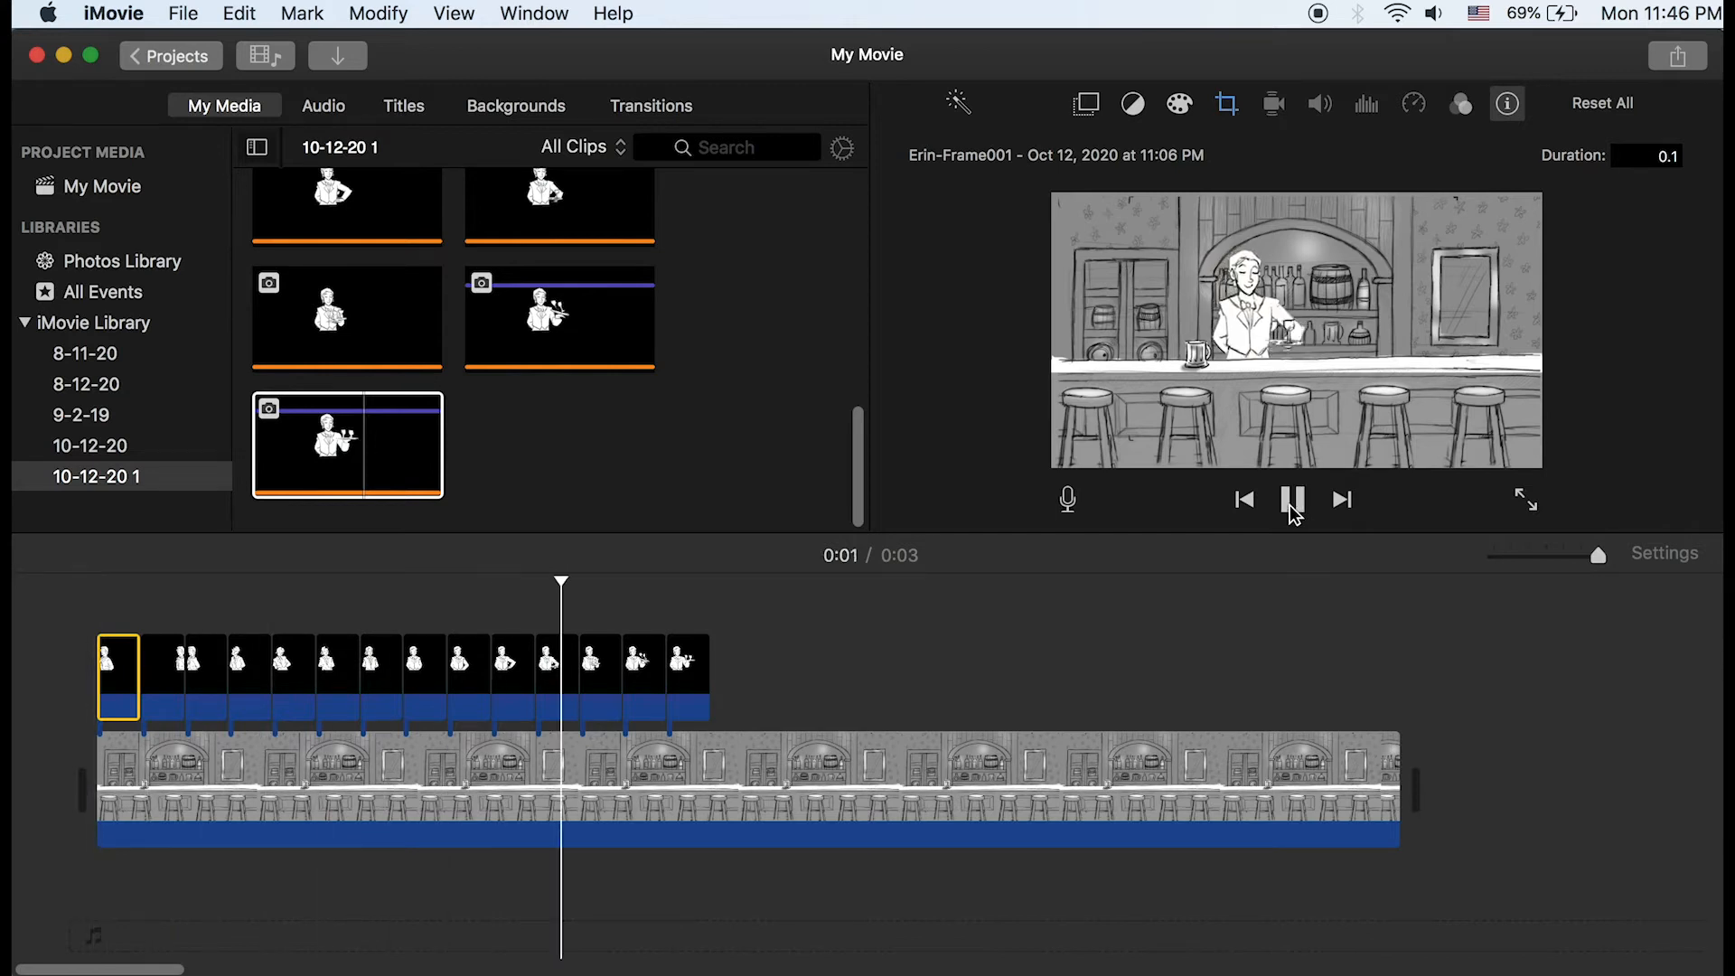
pyautogui.click(1290, 502)
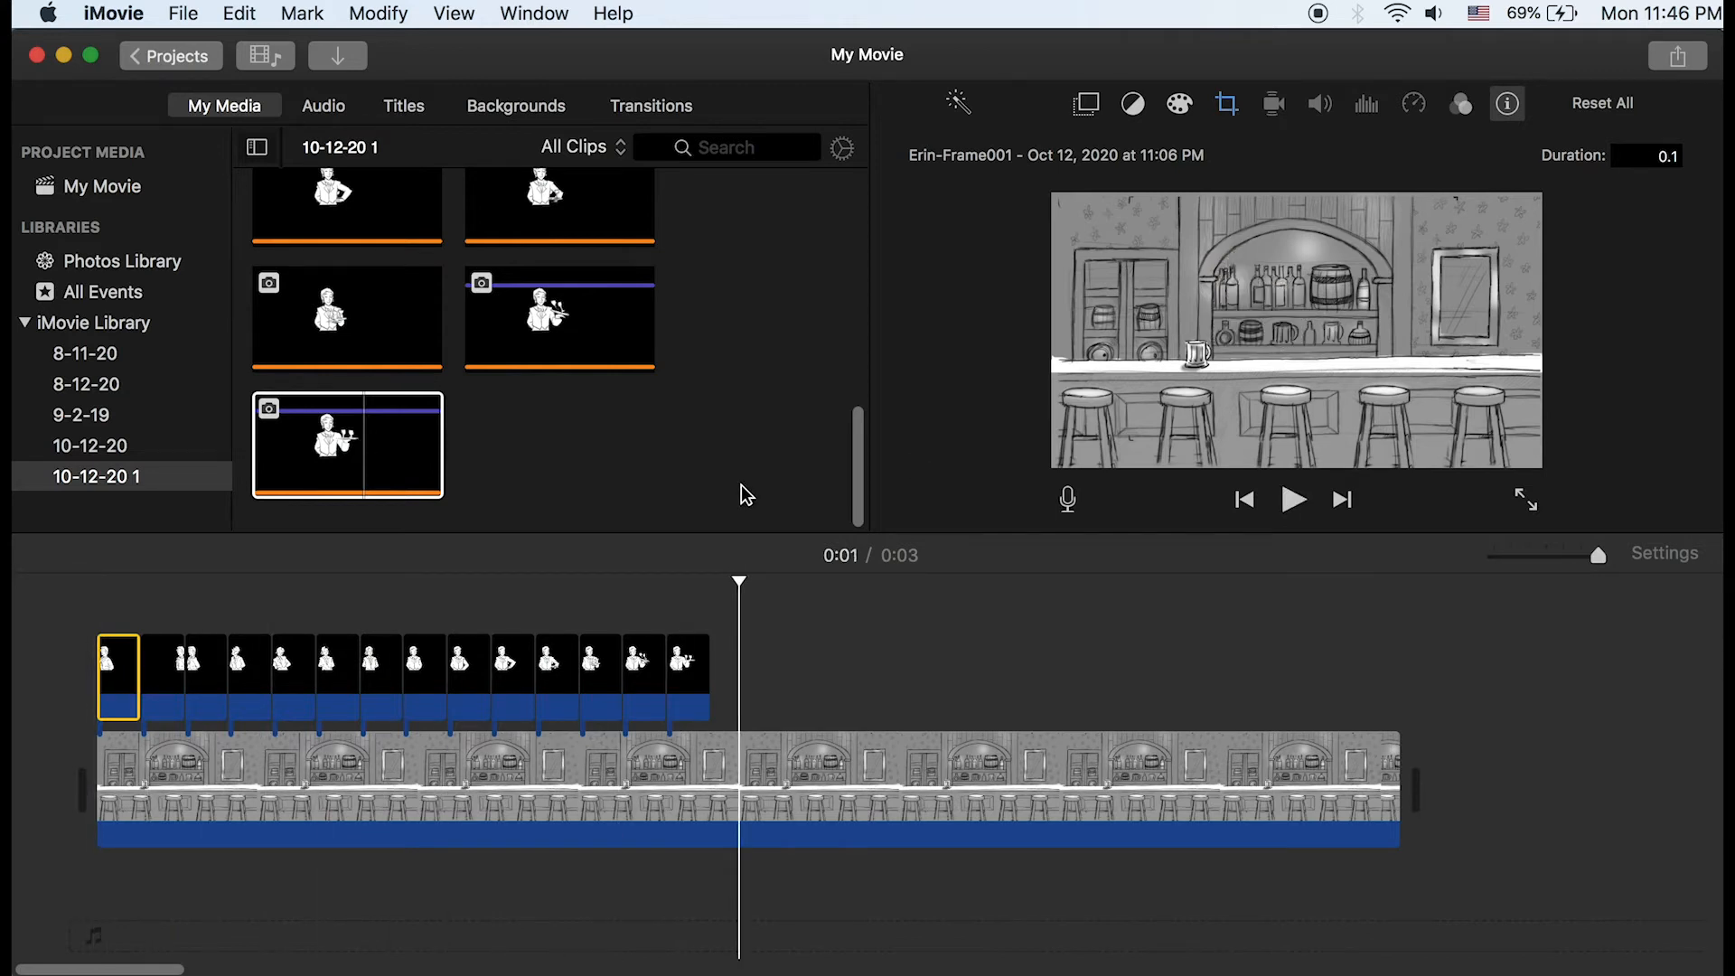
pyautogui.click(87, 593)
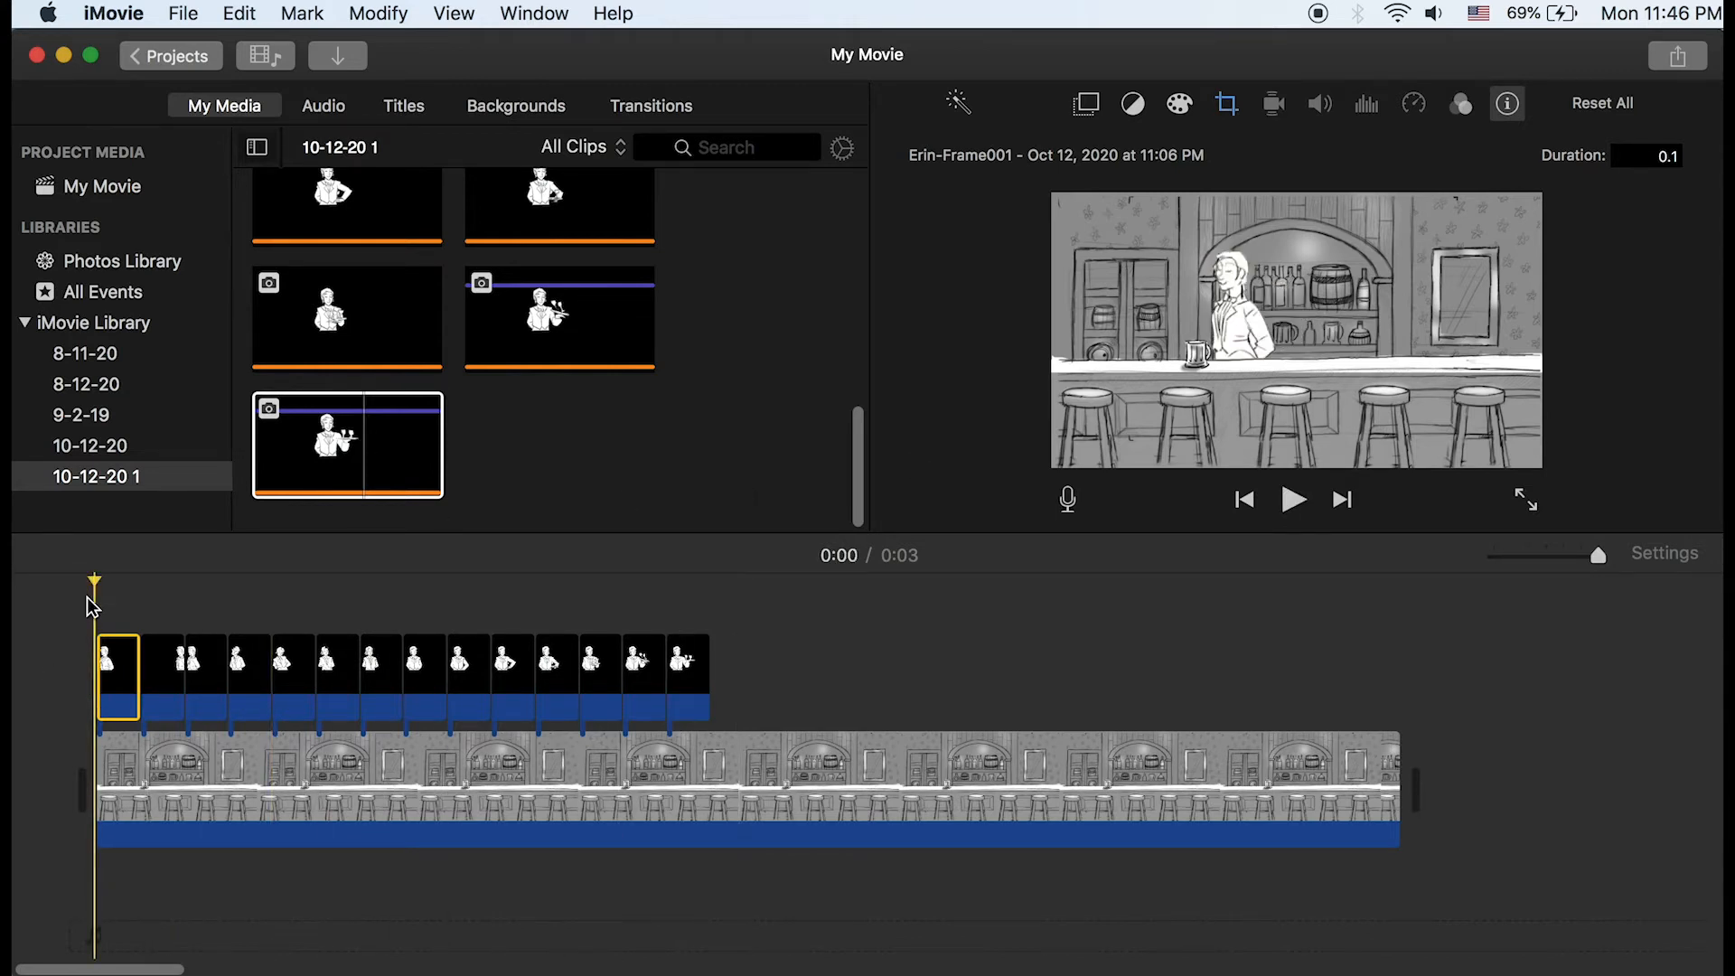
pyautogui.click(1297, 503)
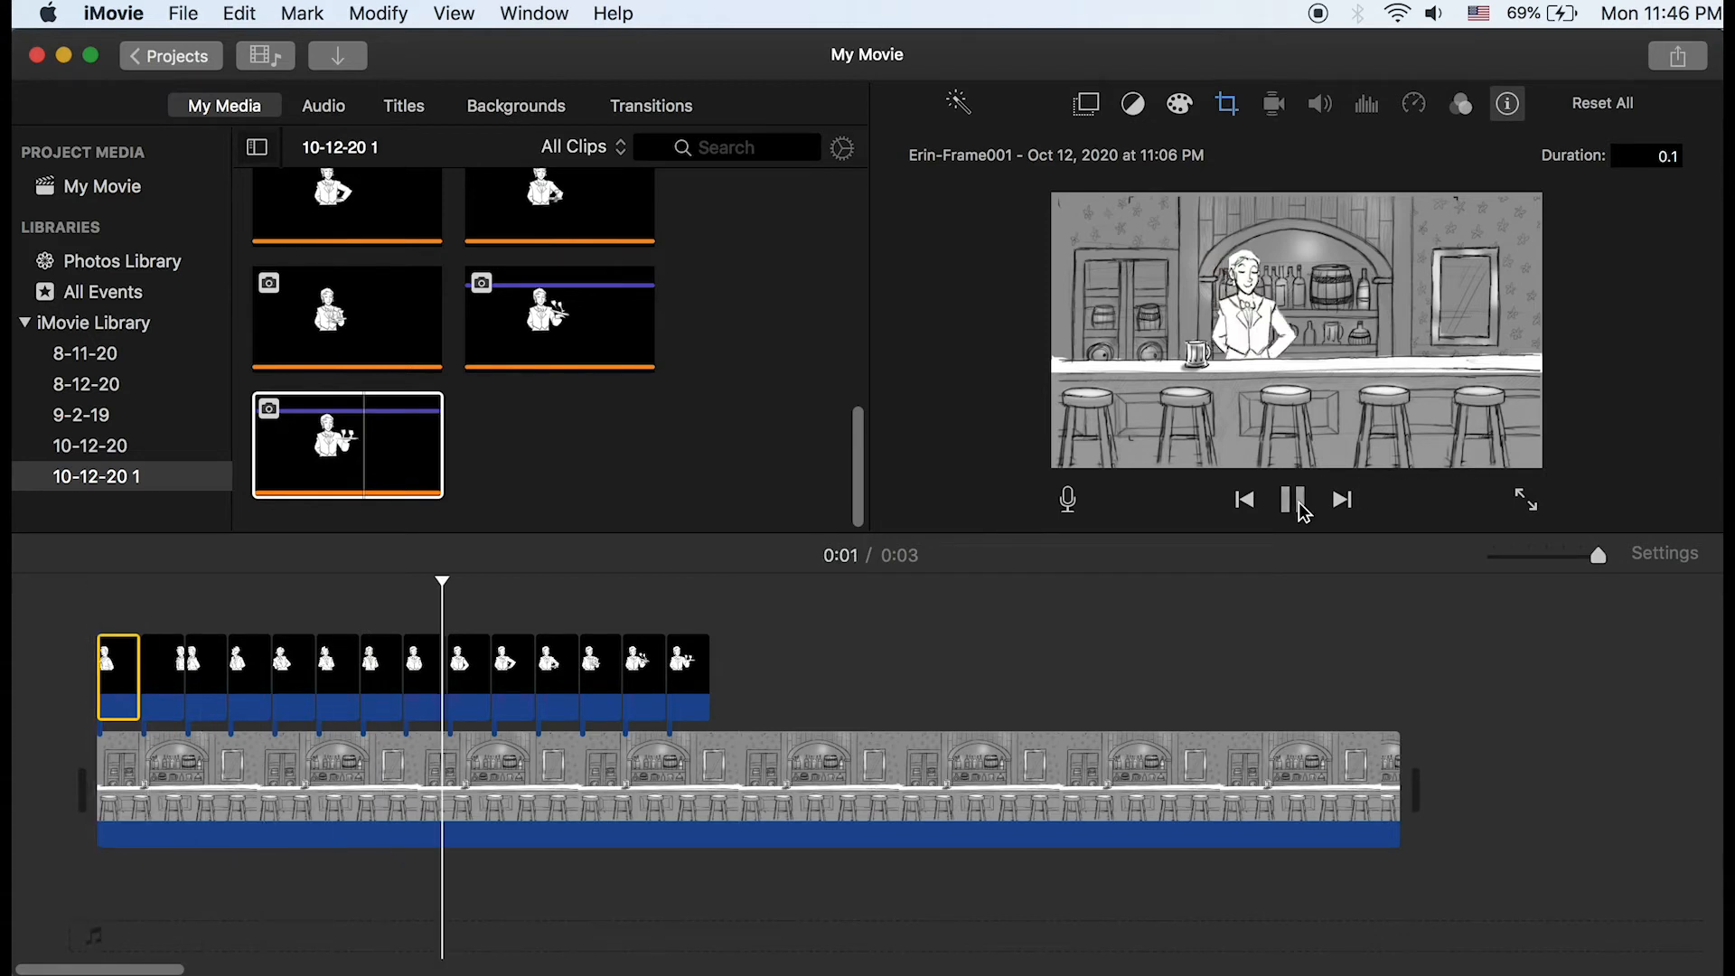
pyautogui.click(1296, 503)
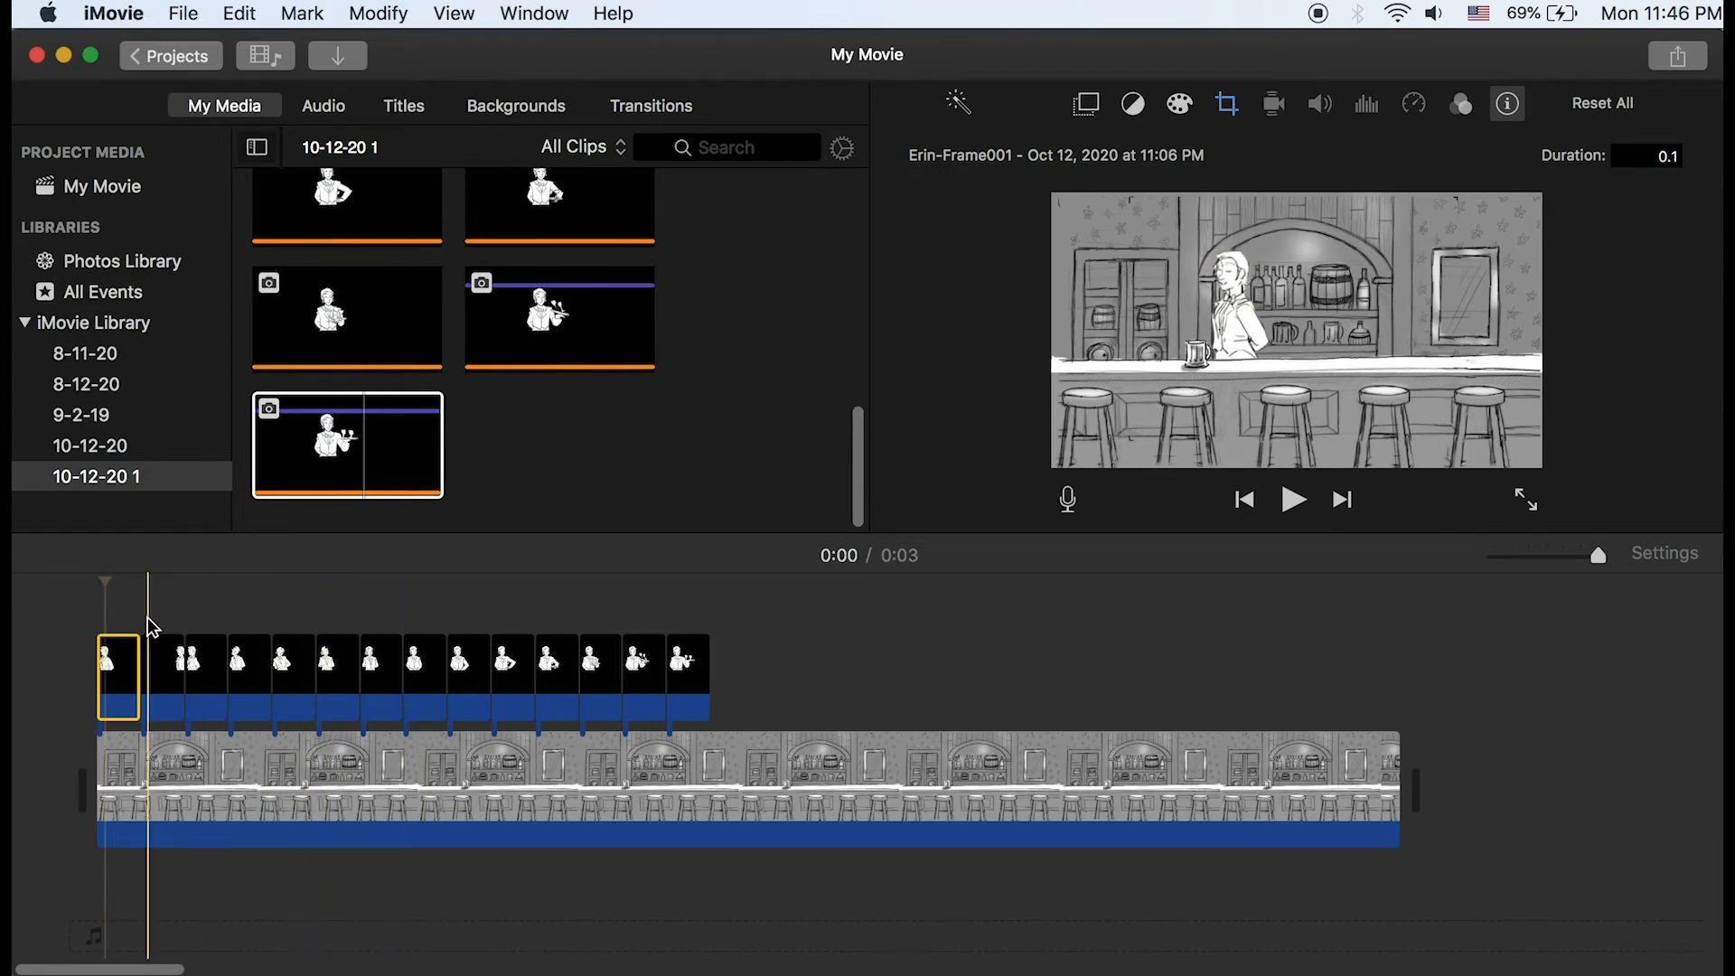
# Examine the individual bartender frames along the timeline to judge which poses should be held longer
pyautogui.click(159, 587)
pyautogui.click(194, 584)
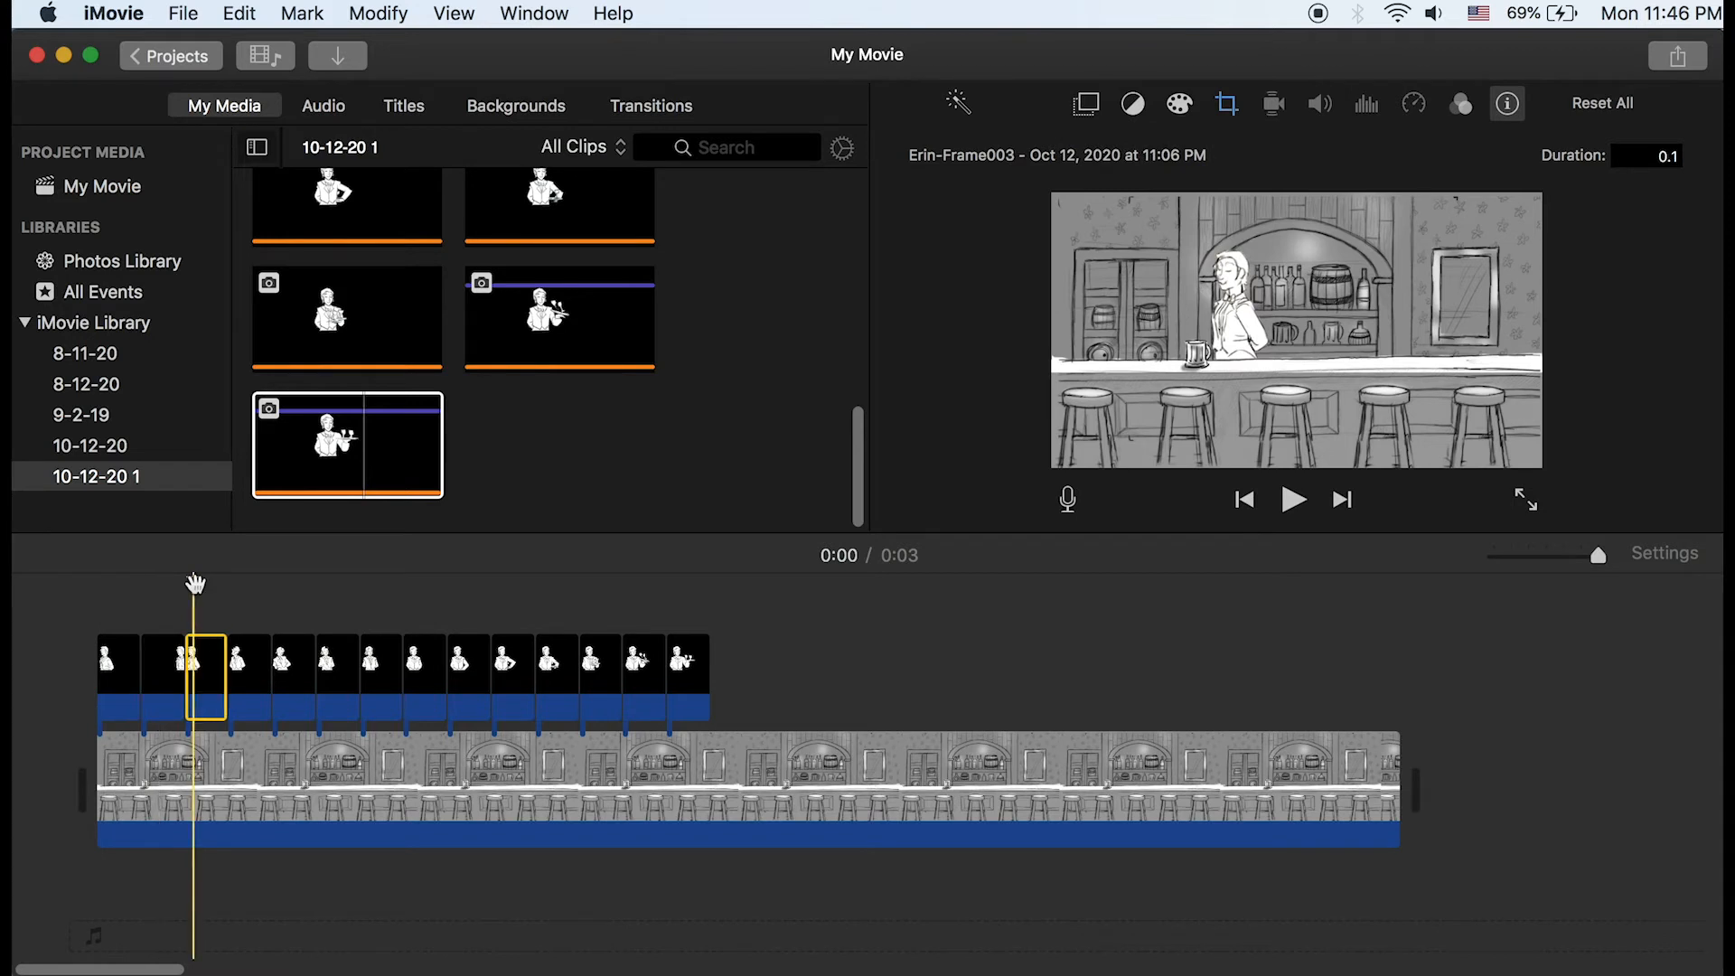
pyautogui.click(240, 584)
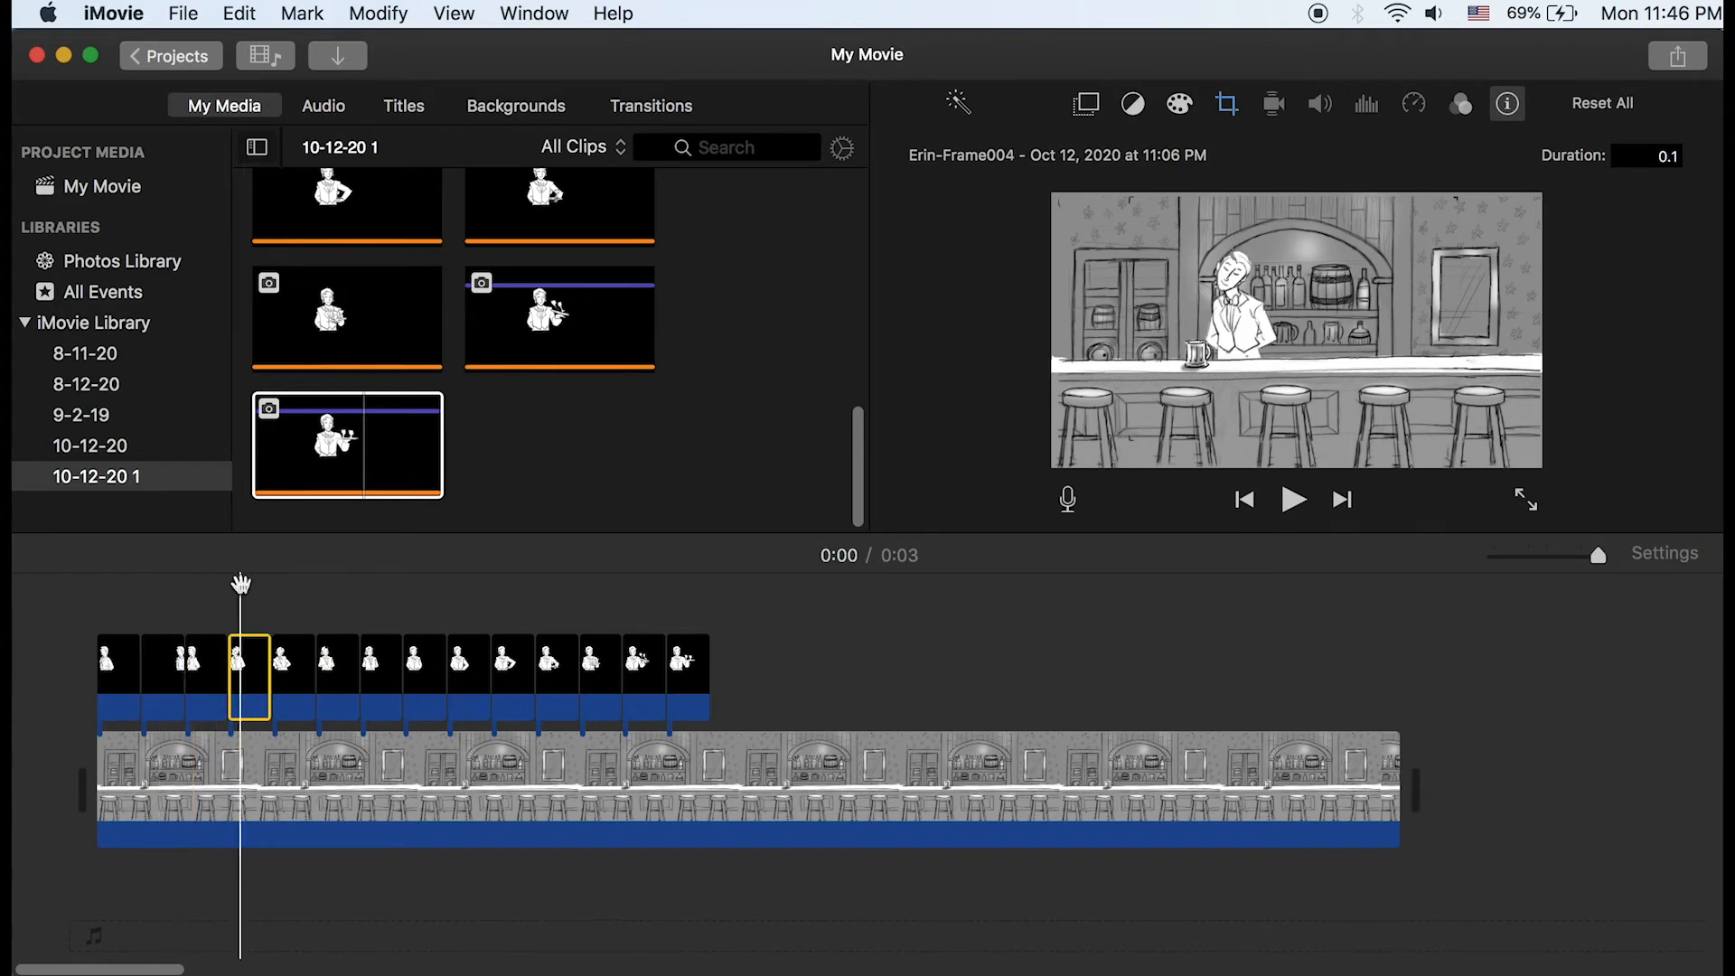
pyautogui.click(294, 586)
pyautogui.click(390, 585)
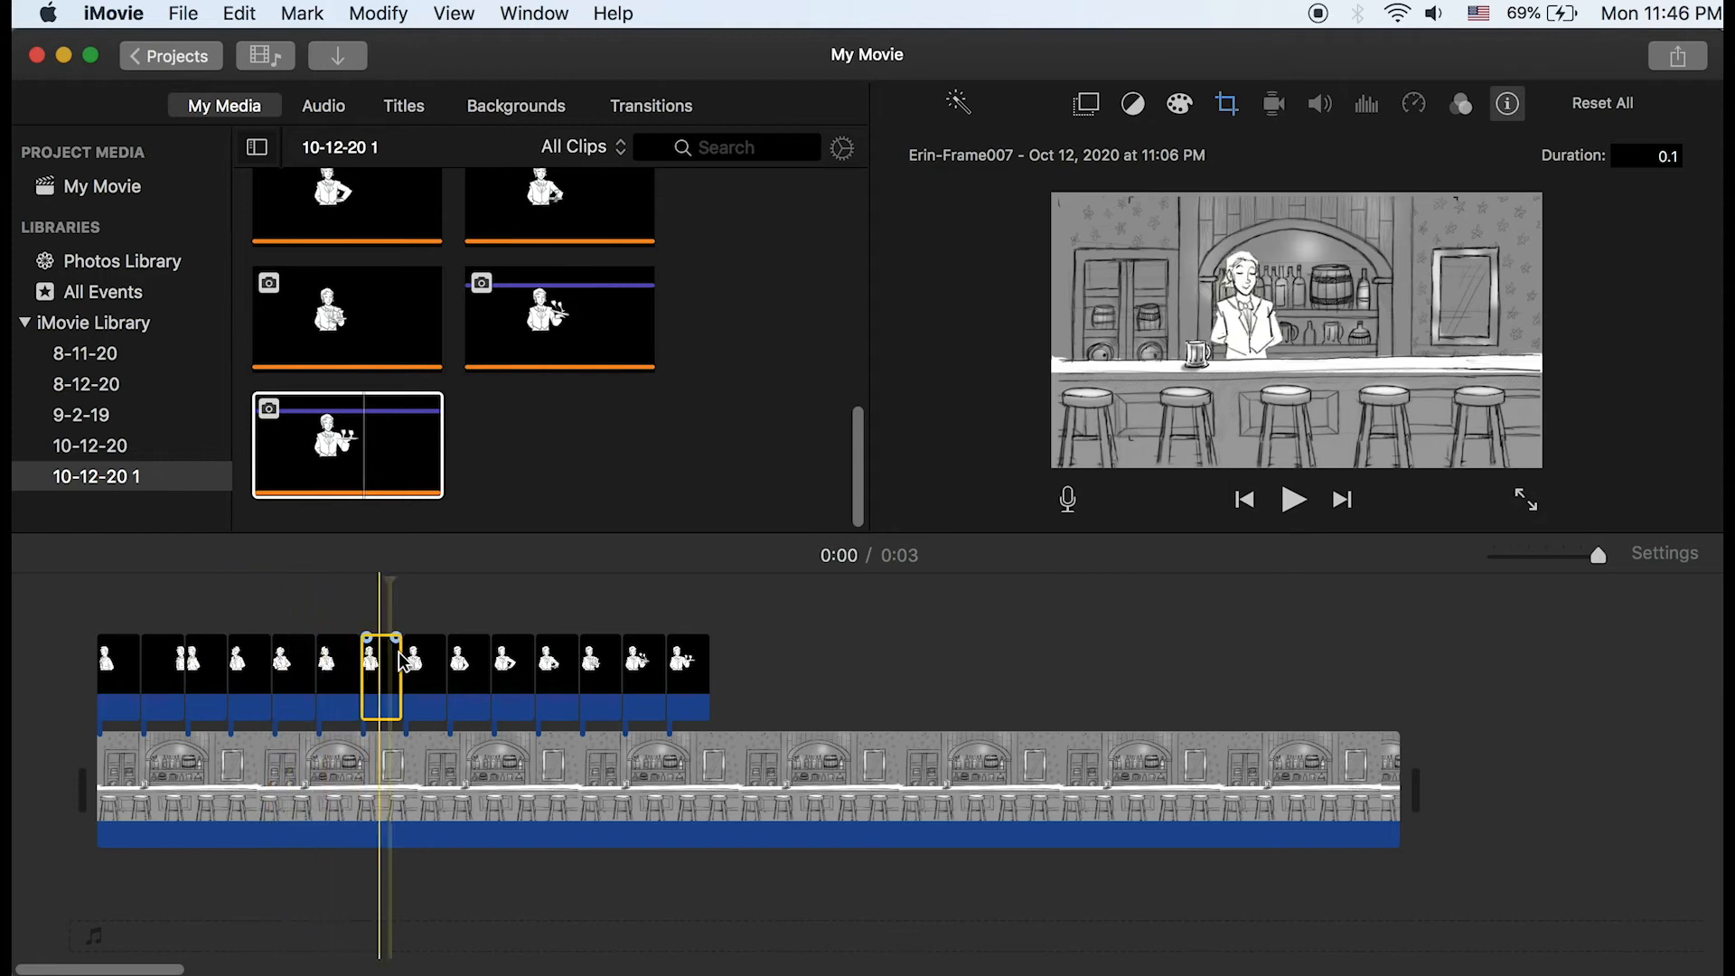
pyautogui.click(419, 596)
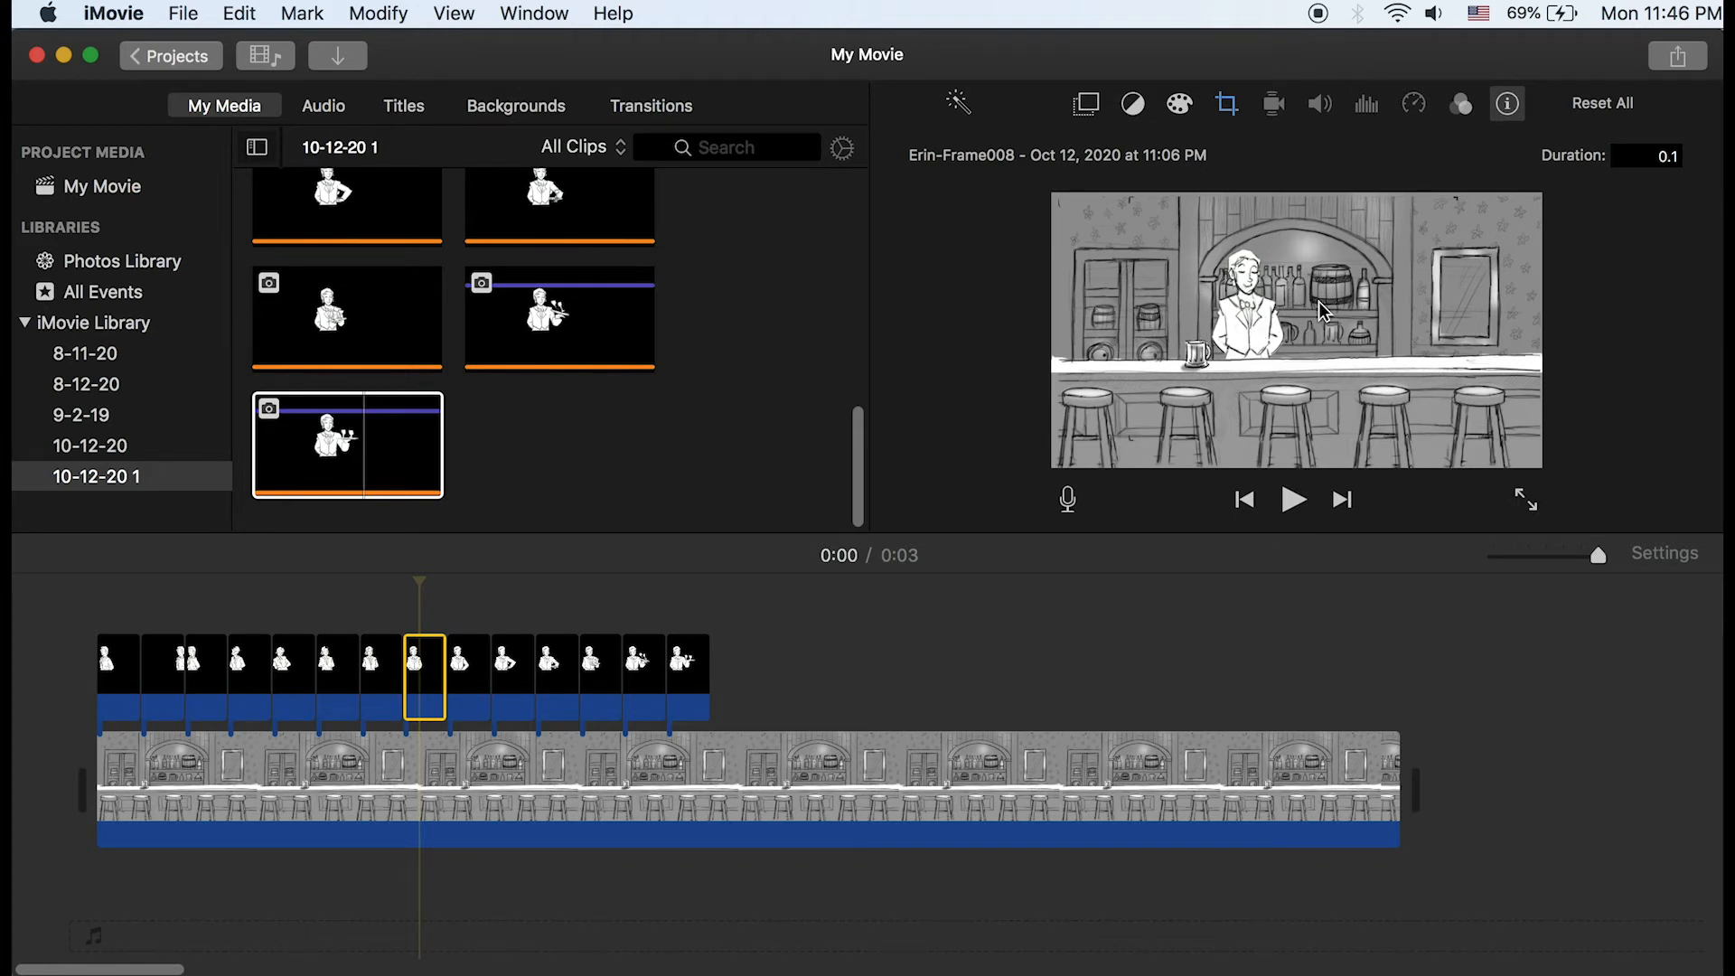
pyautogui.click(468, 599)
pyautogui.click(511, 600)
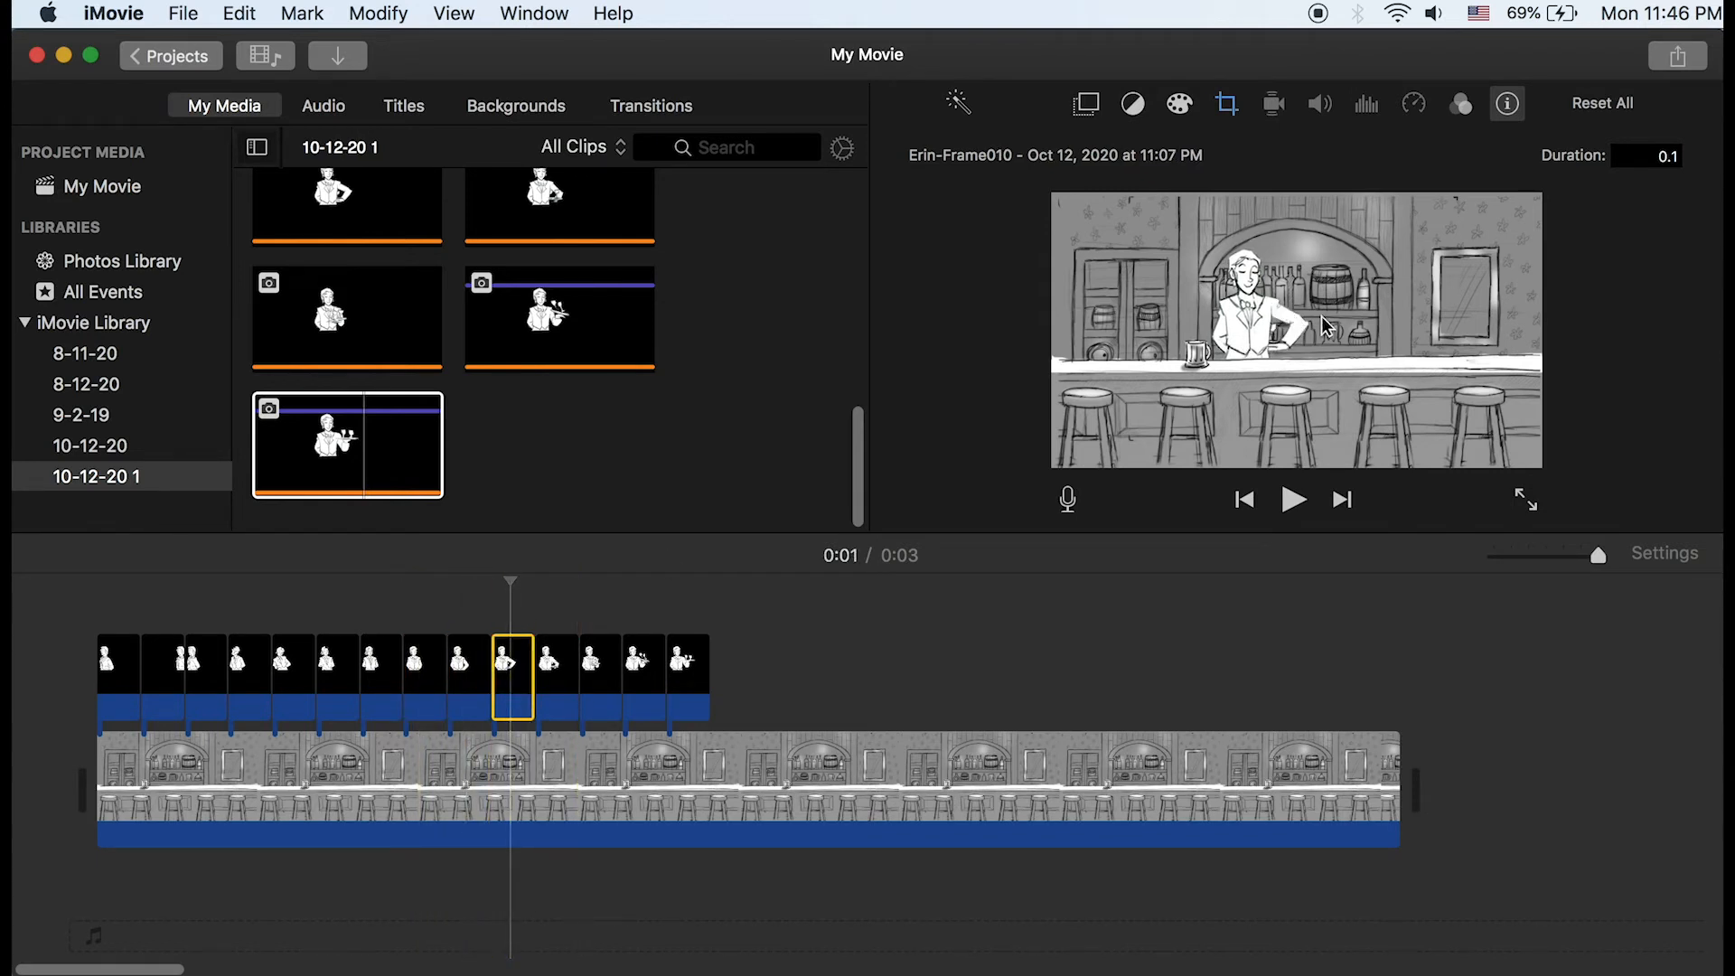
pyautogui.click(426, 614)
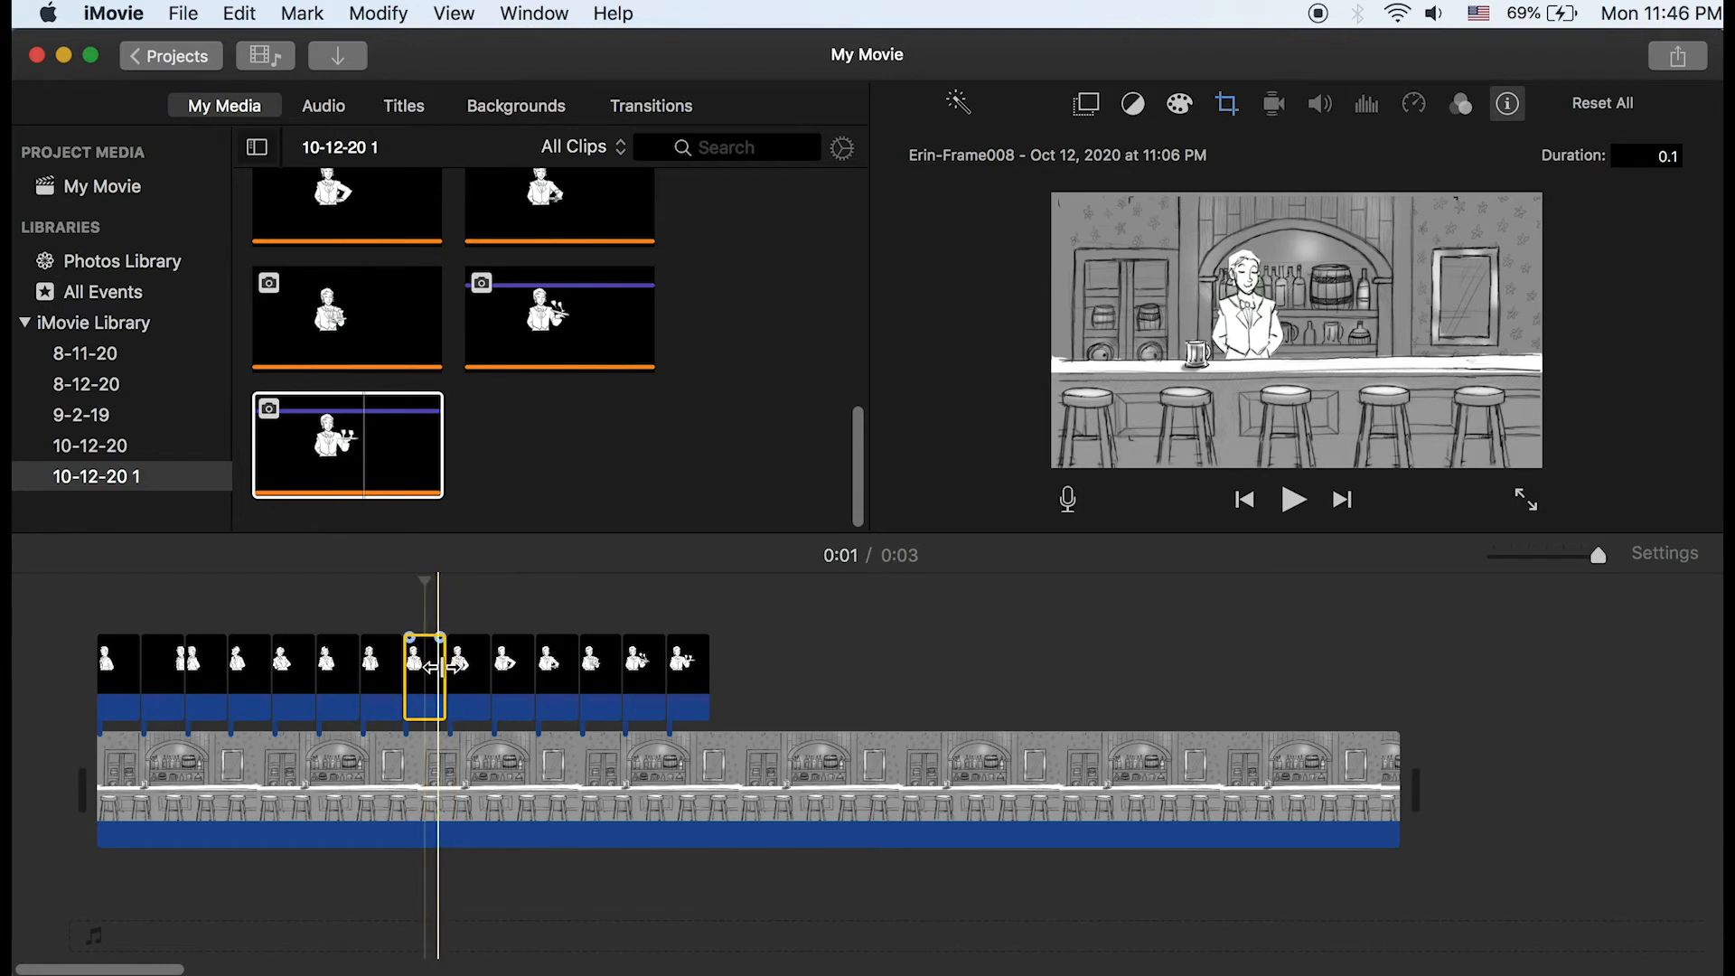
pyautogui.click(685, 659)
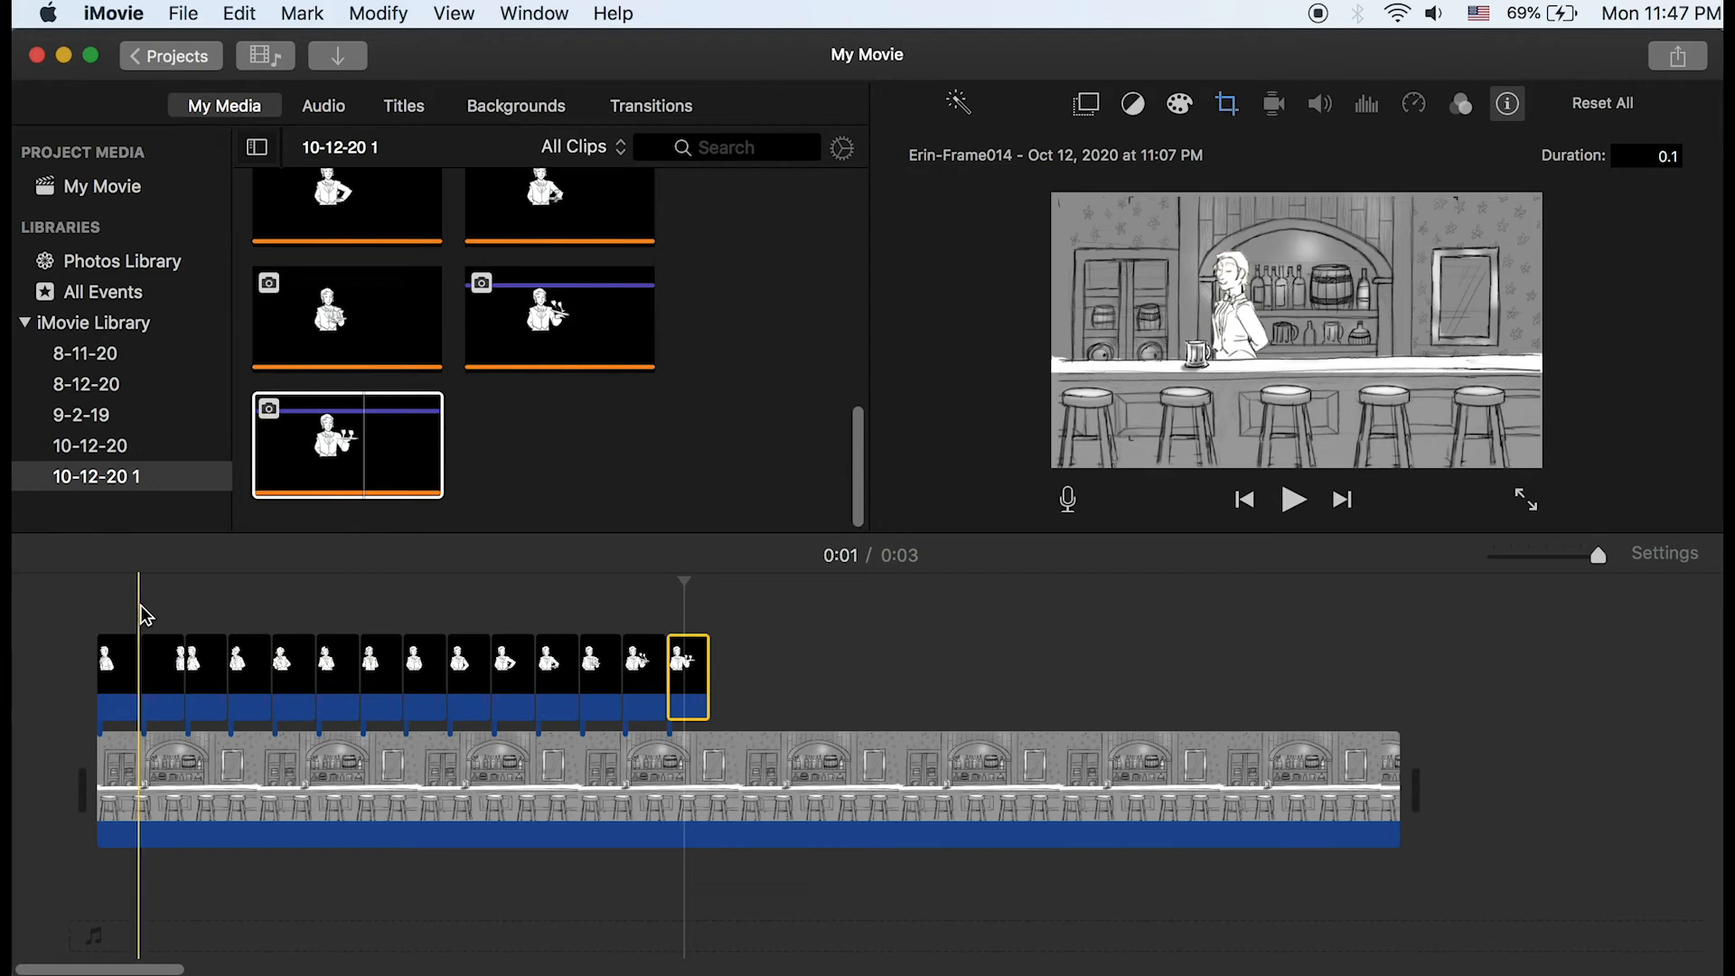
pyautogui.moveTo(127, 657)
pyautogui.moveTo(137, 673); pyautogui.dragTo(171, 676)
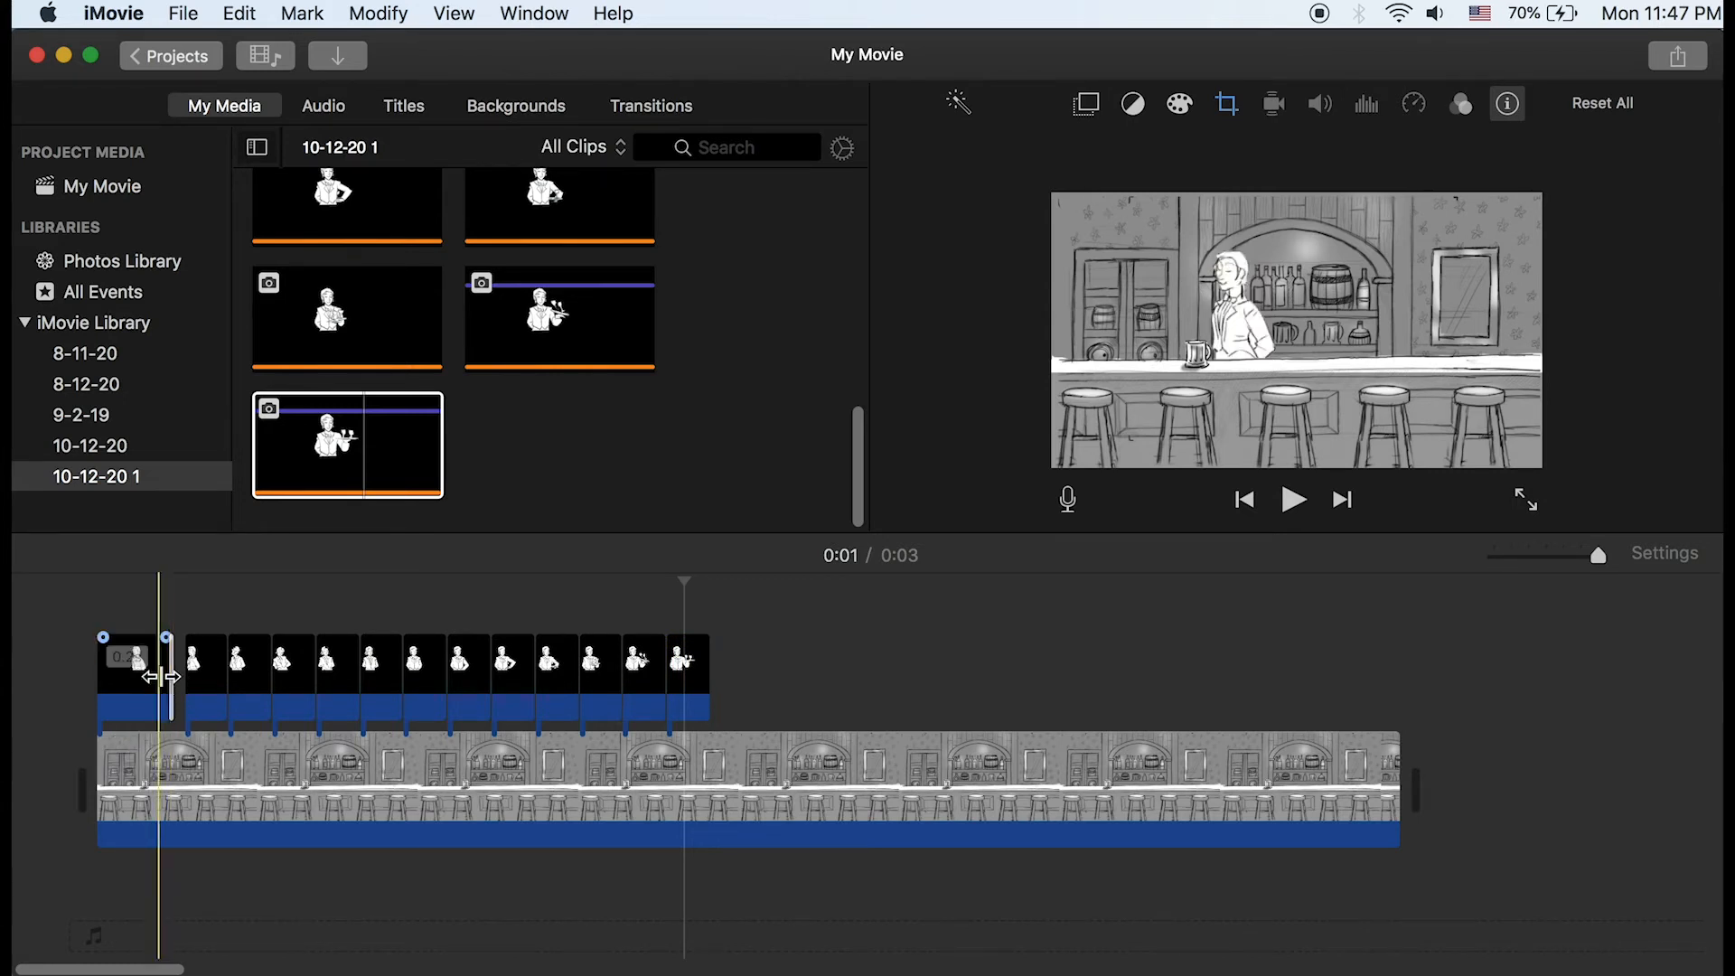
pyautogui.press('super+z')
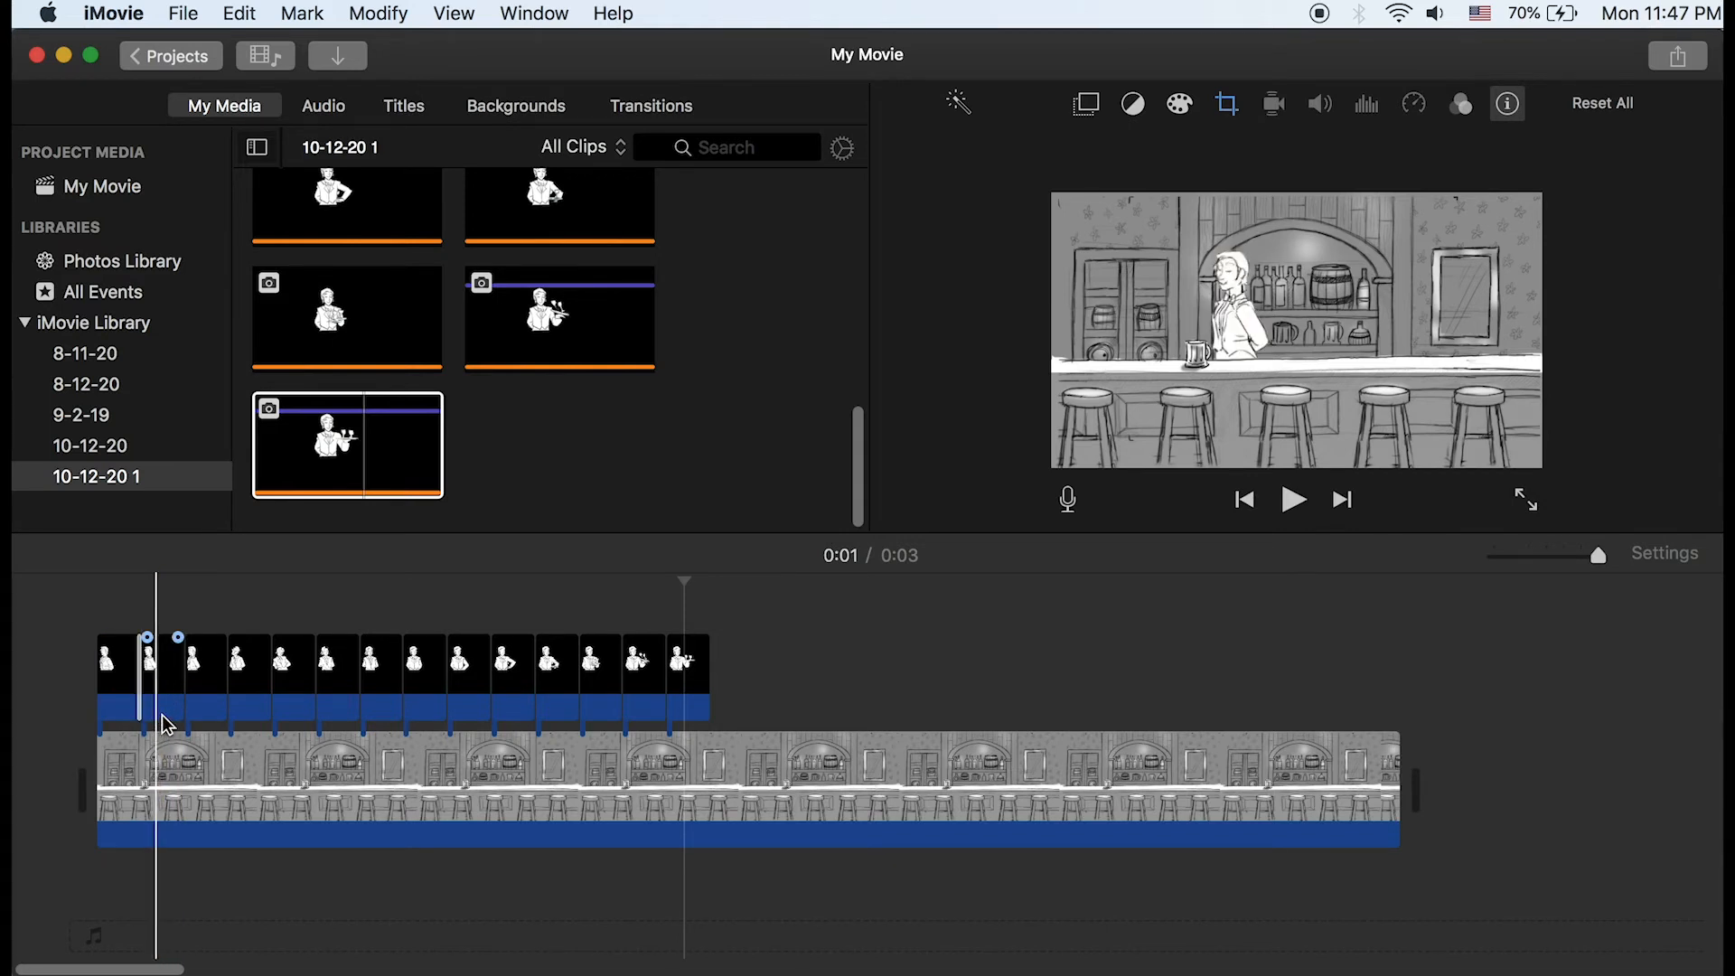
# Move the thirteen bartender frames after Erin-Frame001 together to a later point, leaving a gap behind the first frame
pyautogui.moveTo(802, 598); pyautogui.dragTo(138, 714)
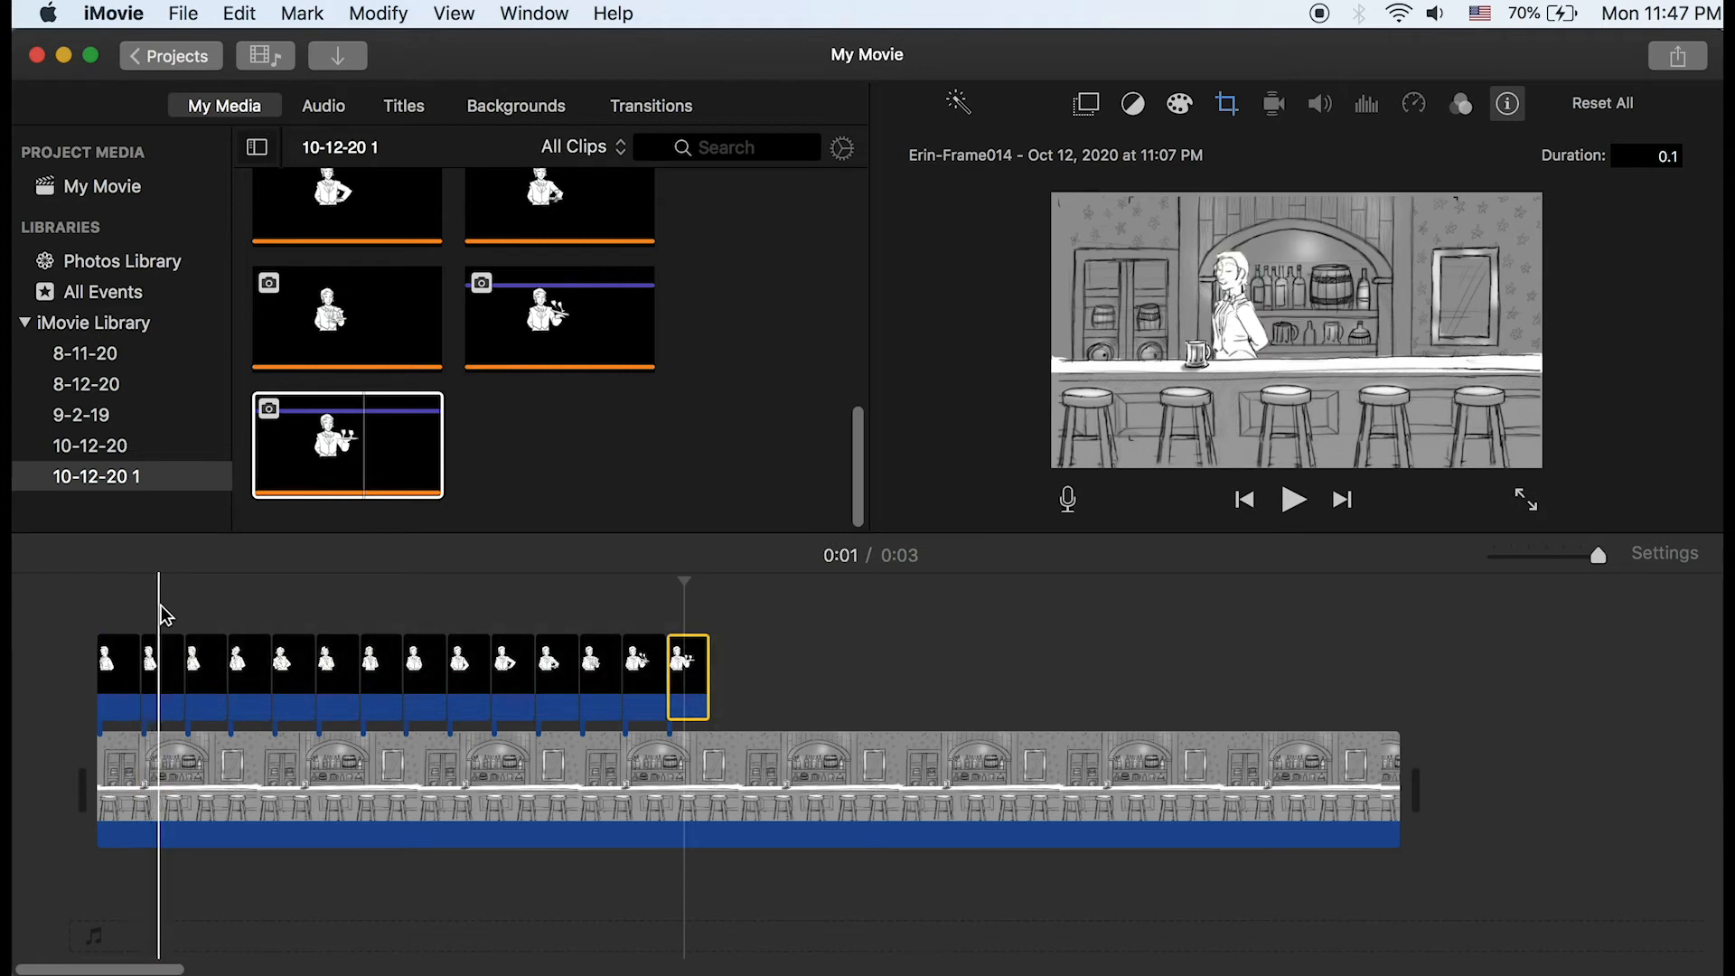
pyautogui.moveTo(159, 605); pyautogui.dragTo(709, 698)
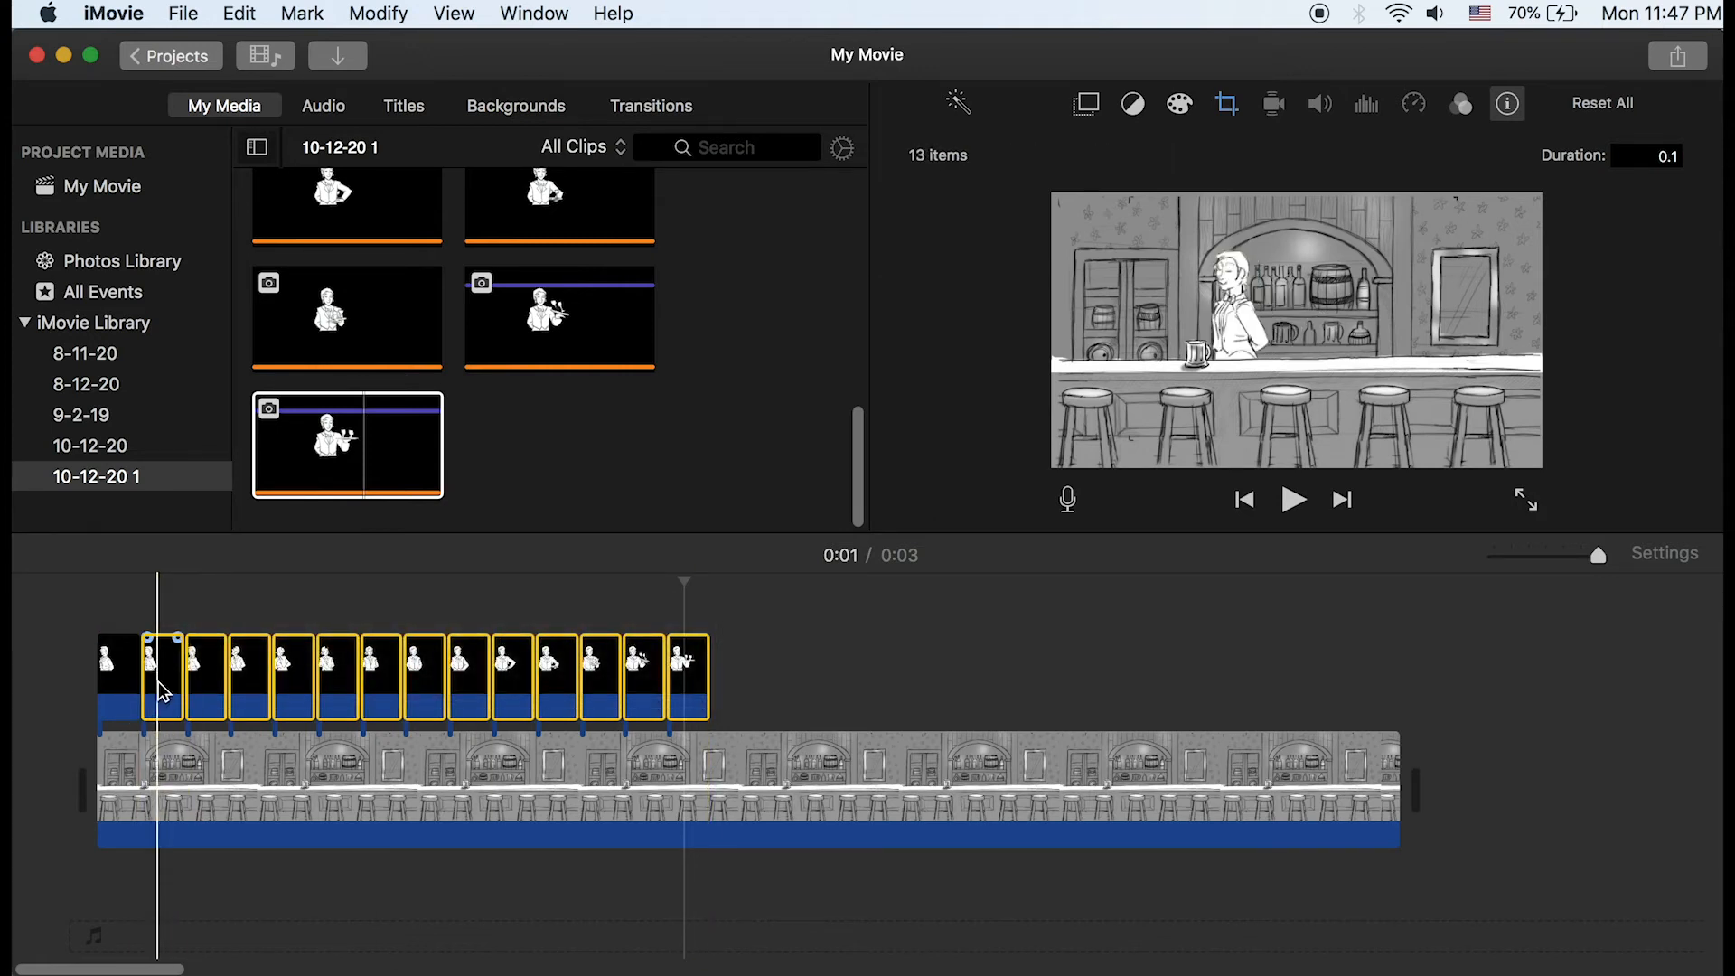
pyautogui.moveTo(173, 691); pyautogui.dragTo(401, 689)
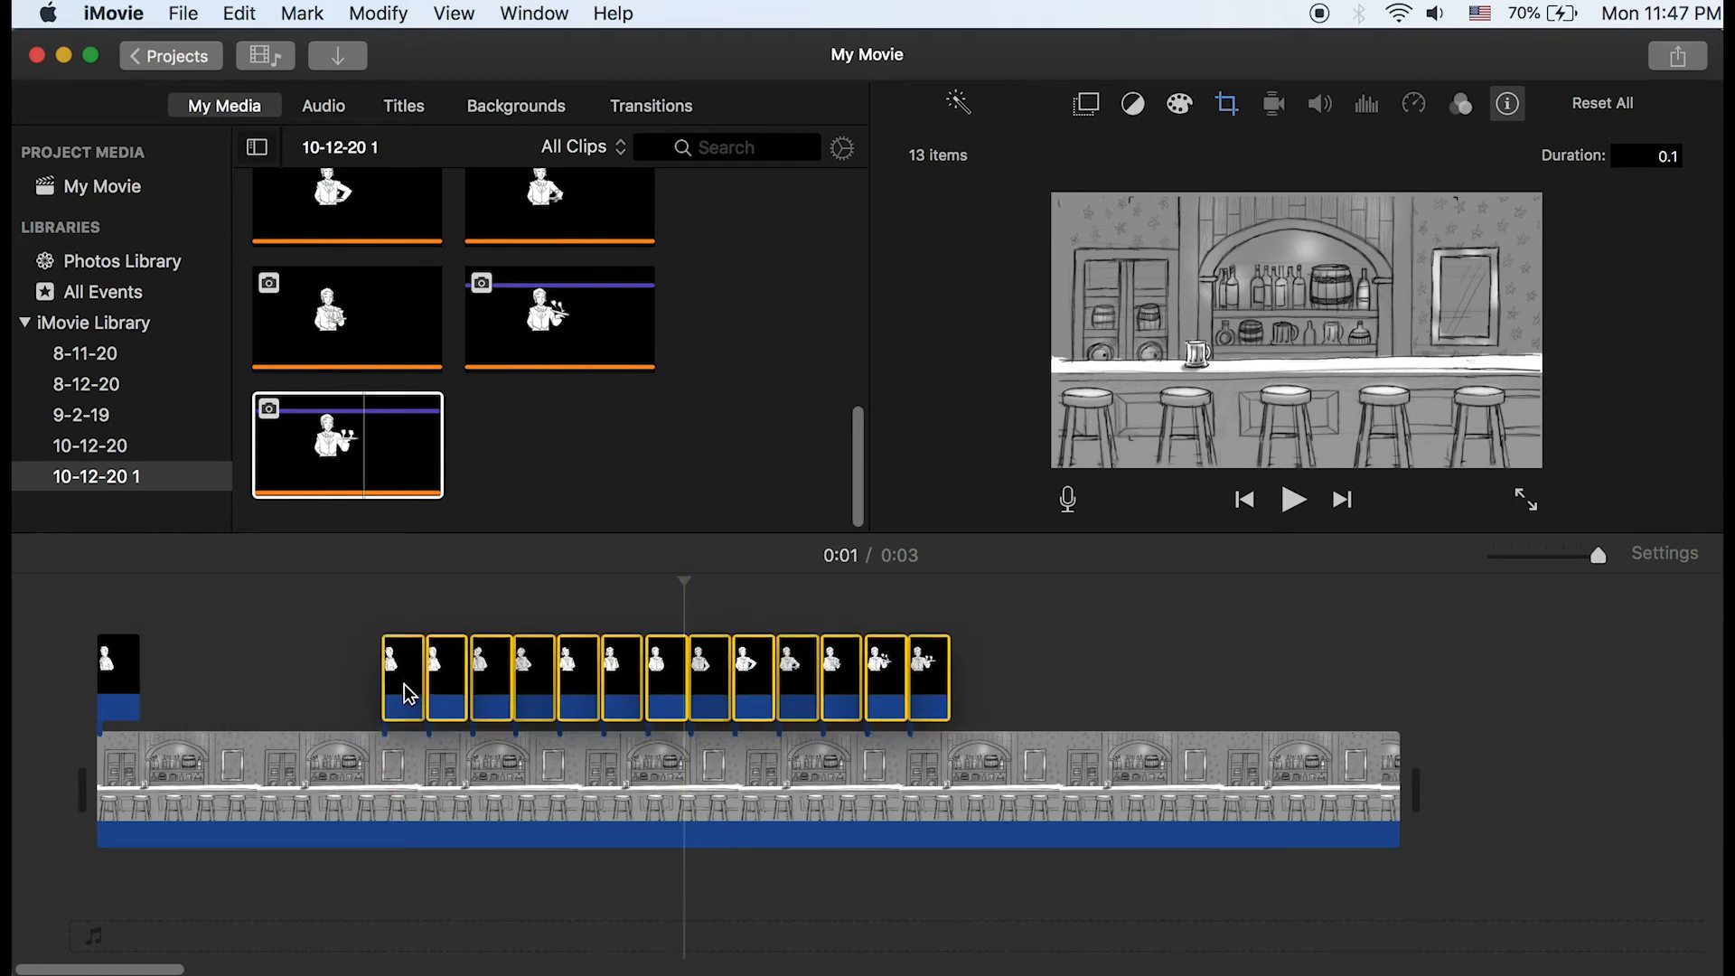
pyautogui.click(258, 777)
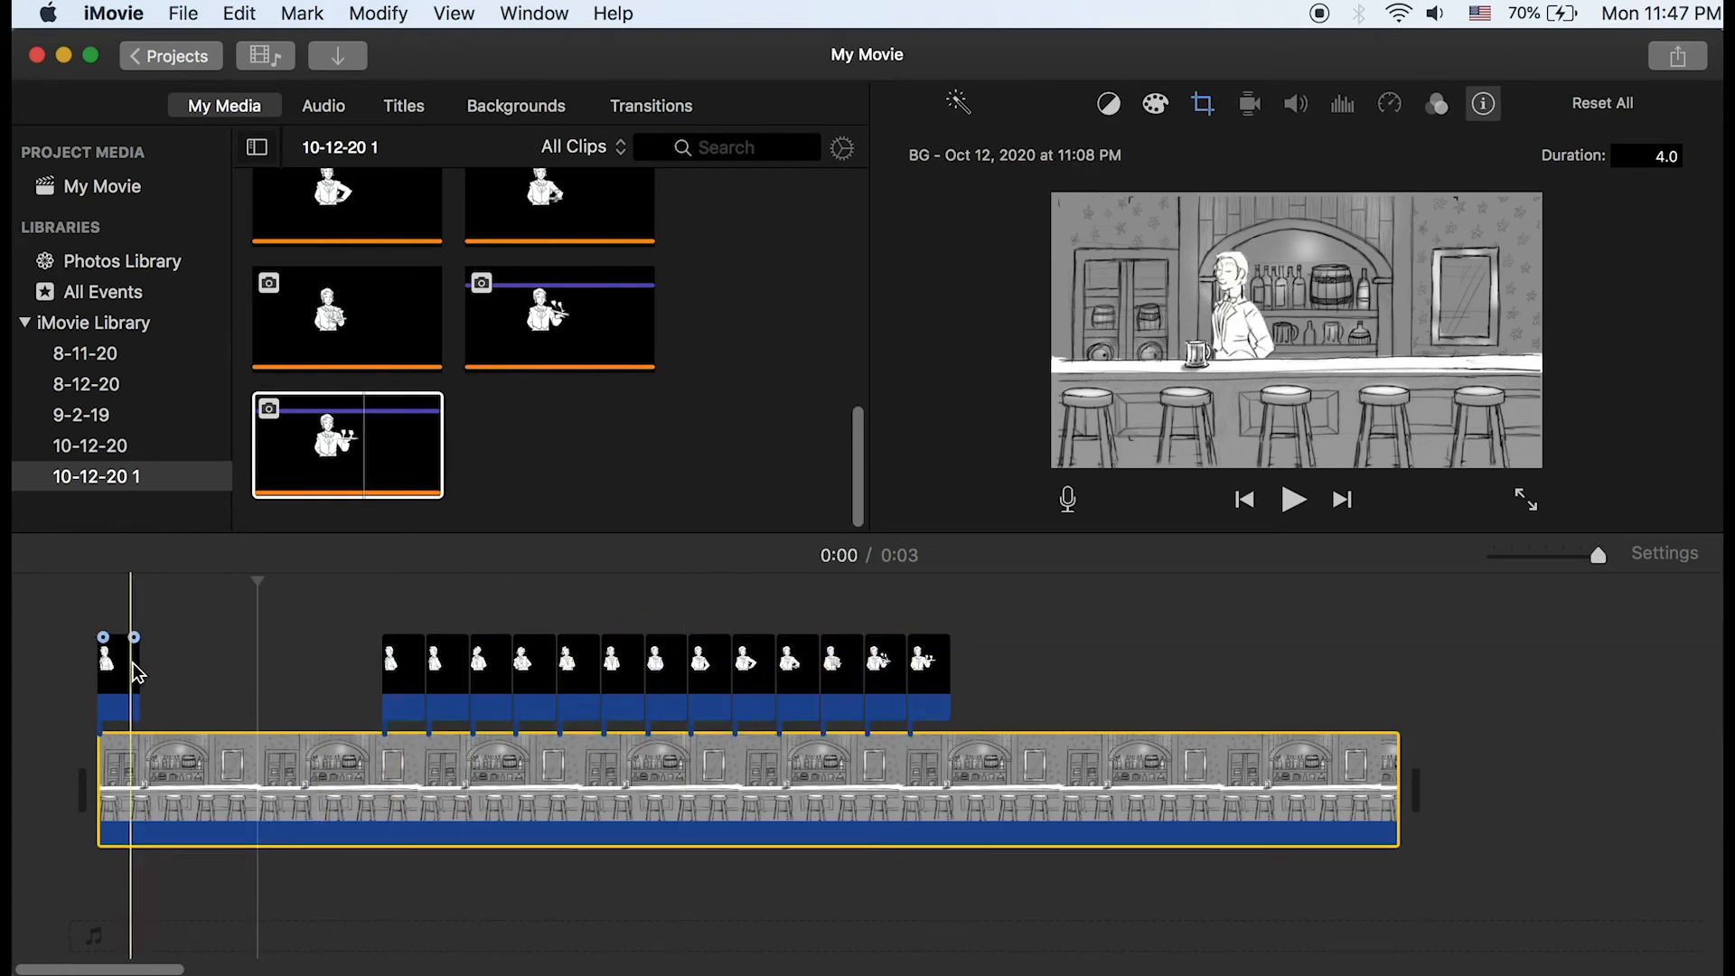
# Extend Erin-Frame001 to 0.4 seconds and move the next seven frames back directly against its end
pyautogui.moveTo(136, 667); pyautogui.dragTo(221, 671)
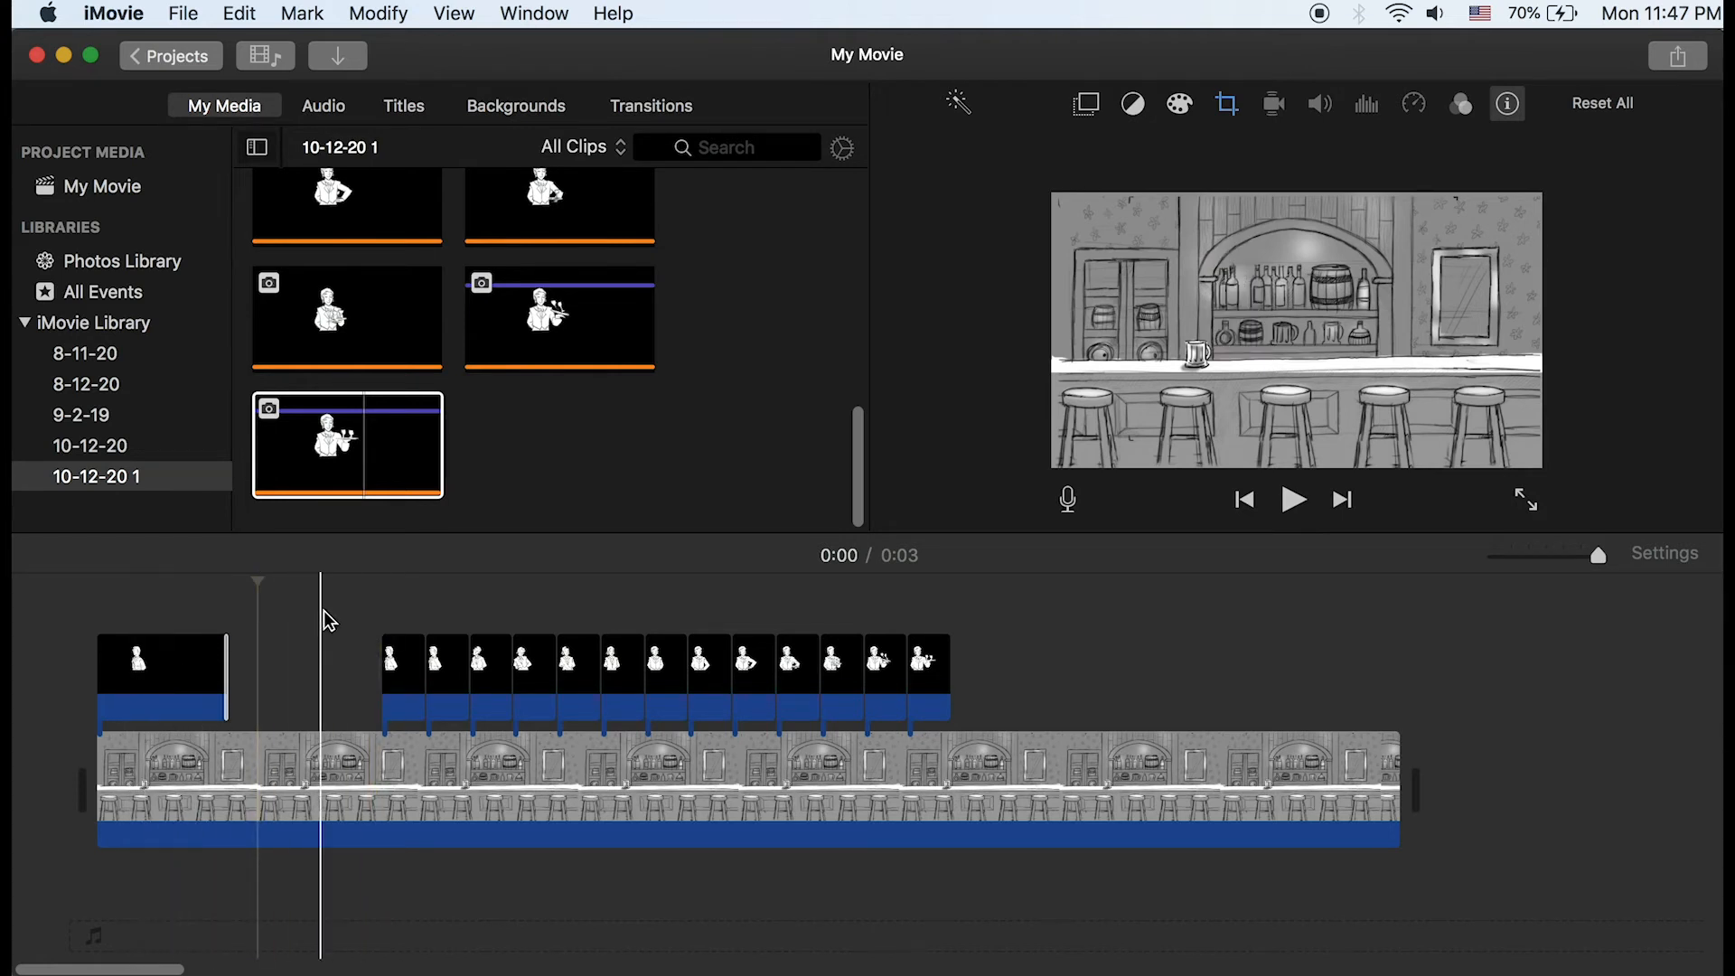
pyautogui.moveTo(374, 603); pyautogui.dragTo(663, 697)
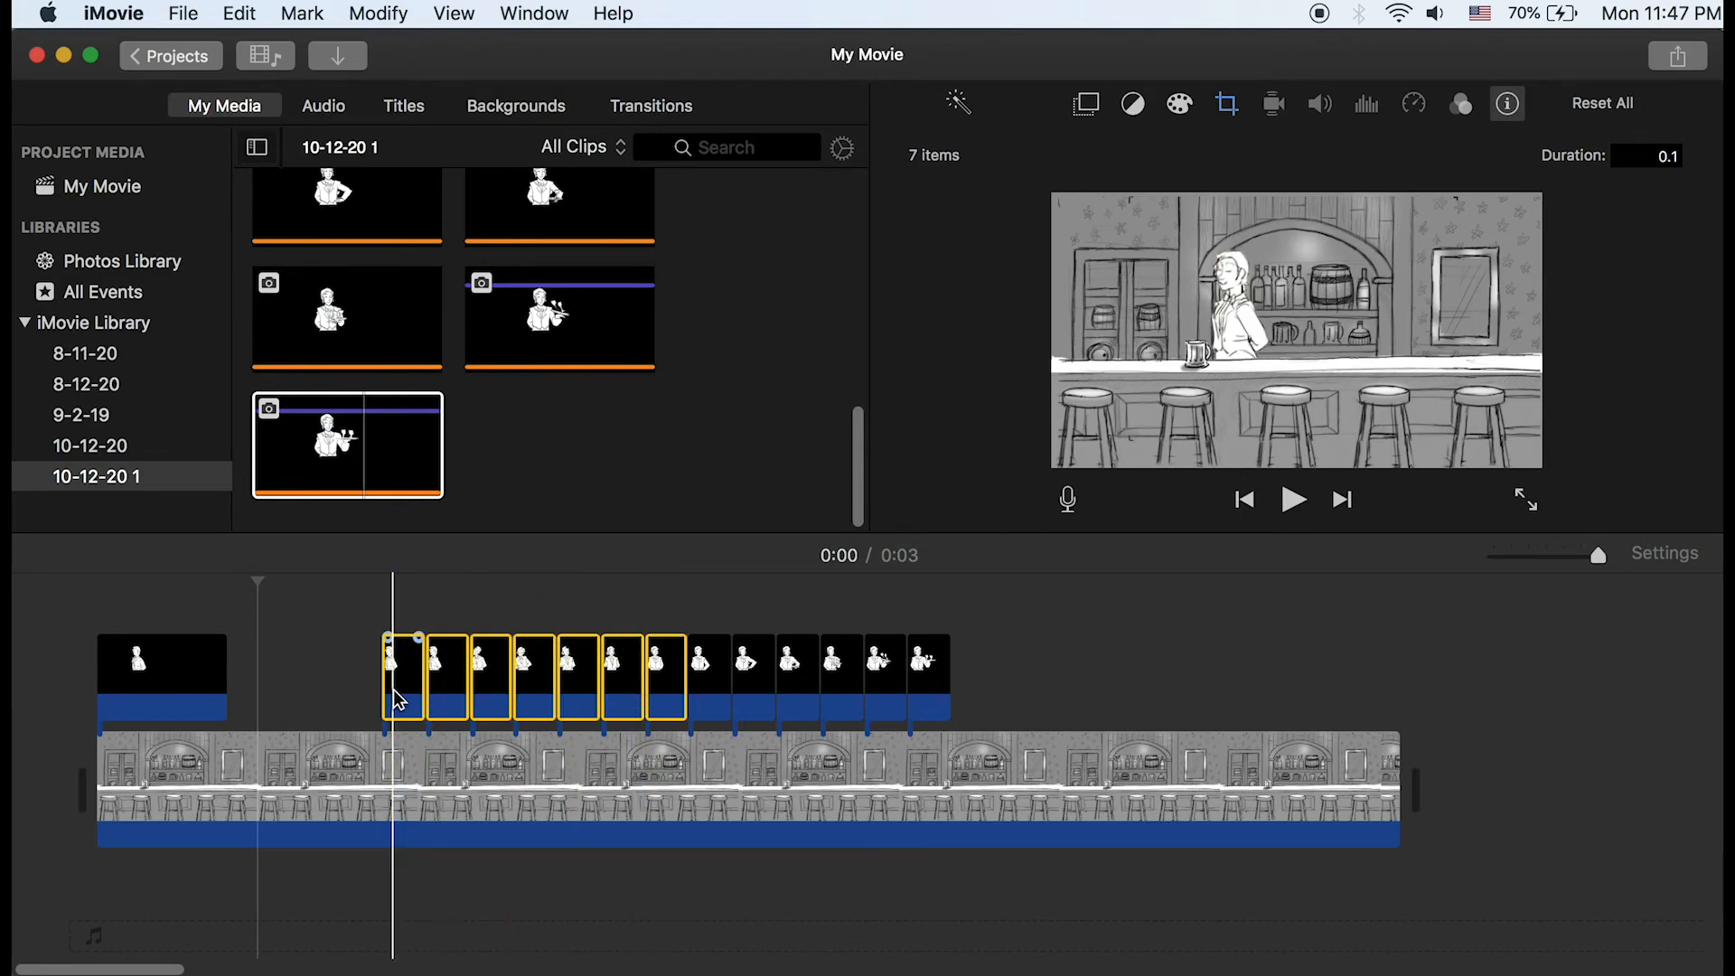
pyautogui.moveTo(396, 691); pyautogui.dragTo(246, 685)
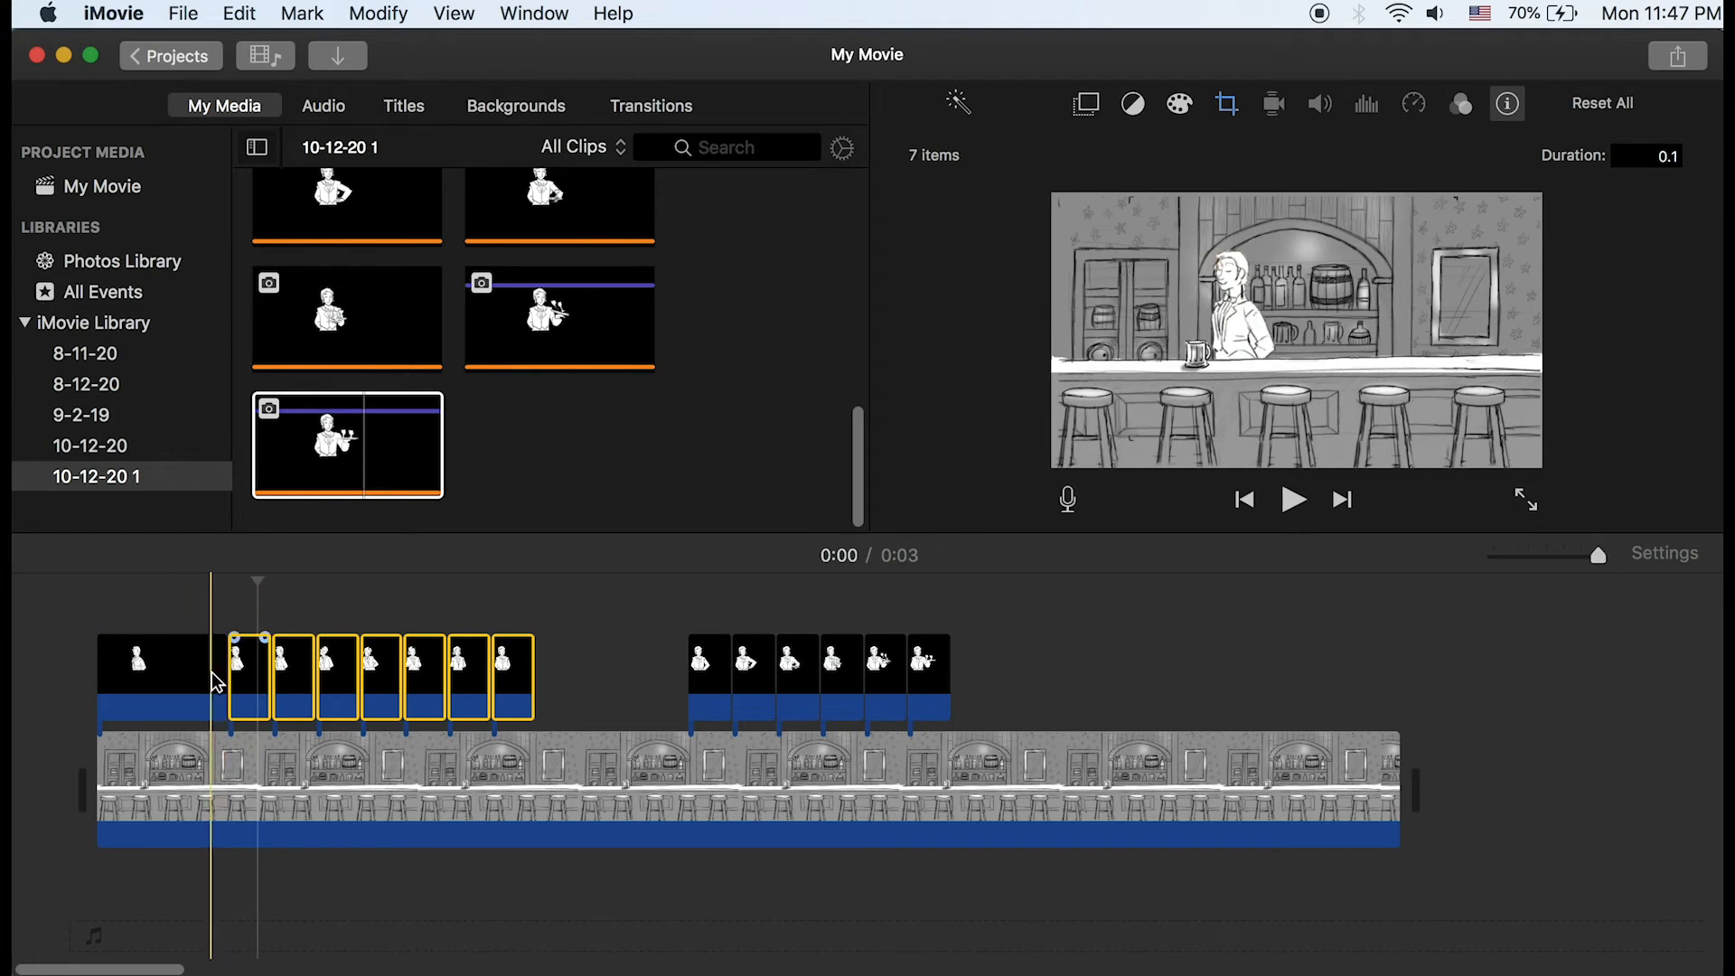
# Extend Erin-Frame008 to 0.5 seconds to hold that pose longer
pyautogui.click(575, 676)
pyautogui.click(513, 676)
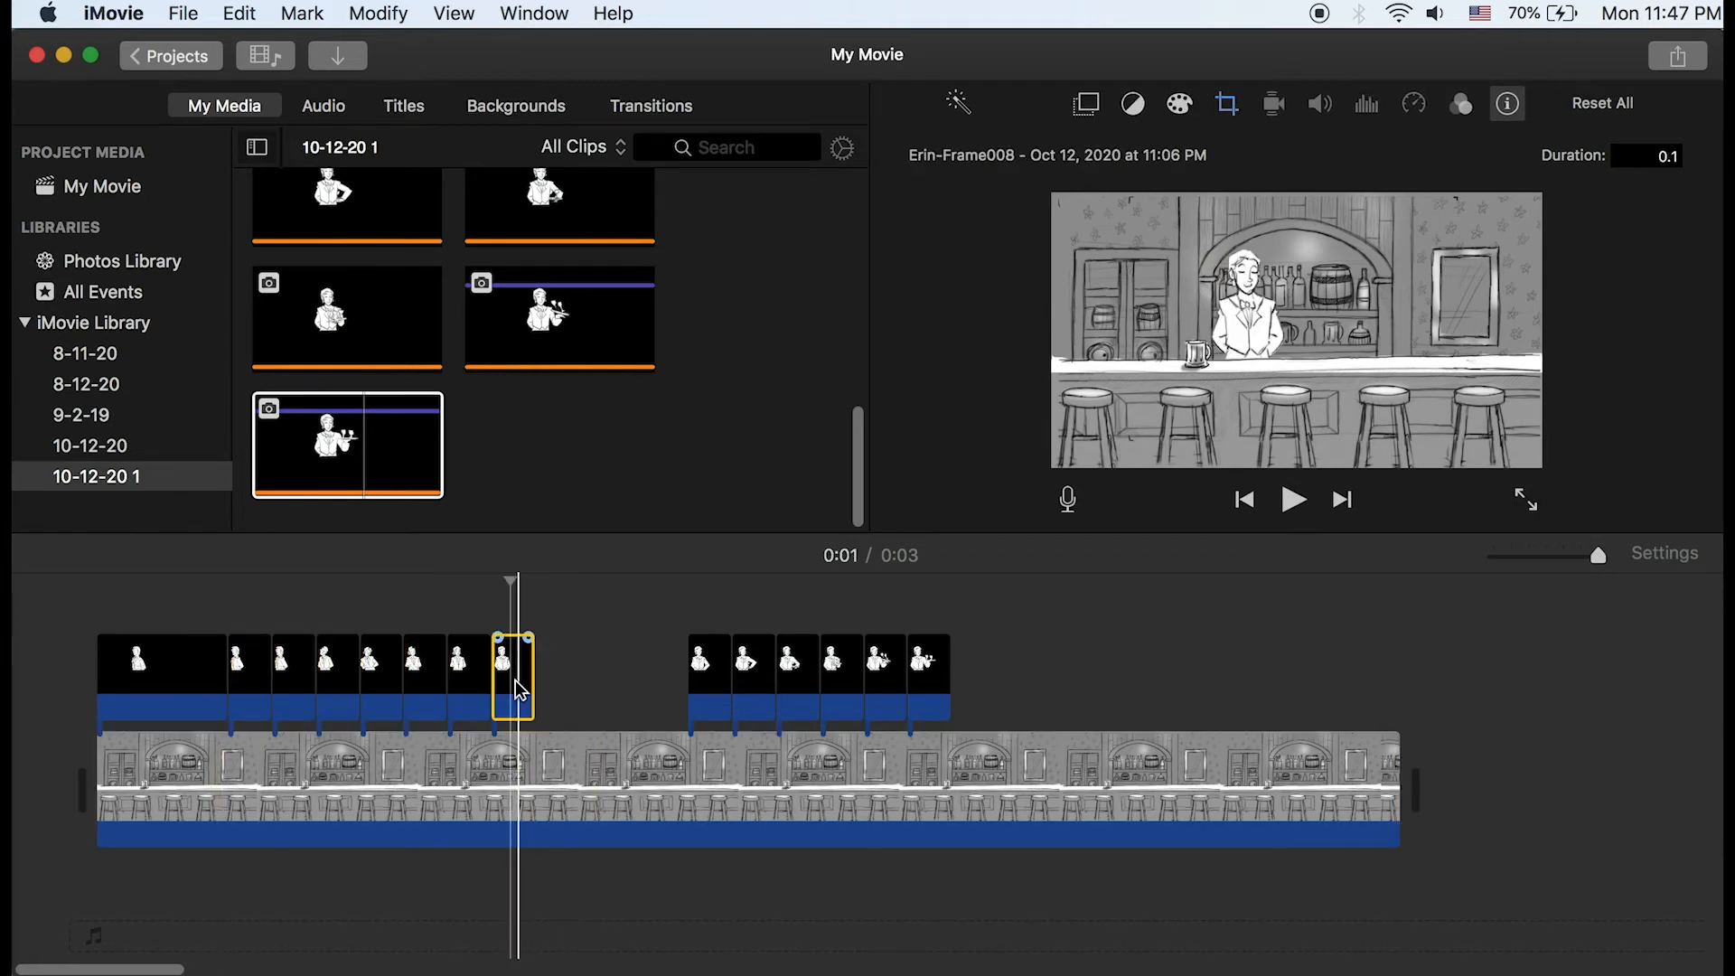
pyautogui.moveTo(532, 680); pyautogui.dragTo(639, 680)
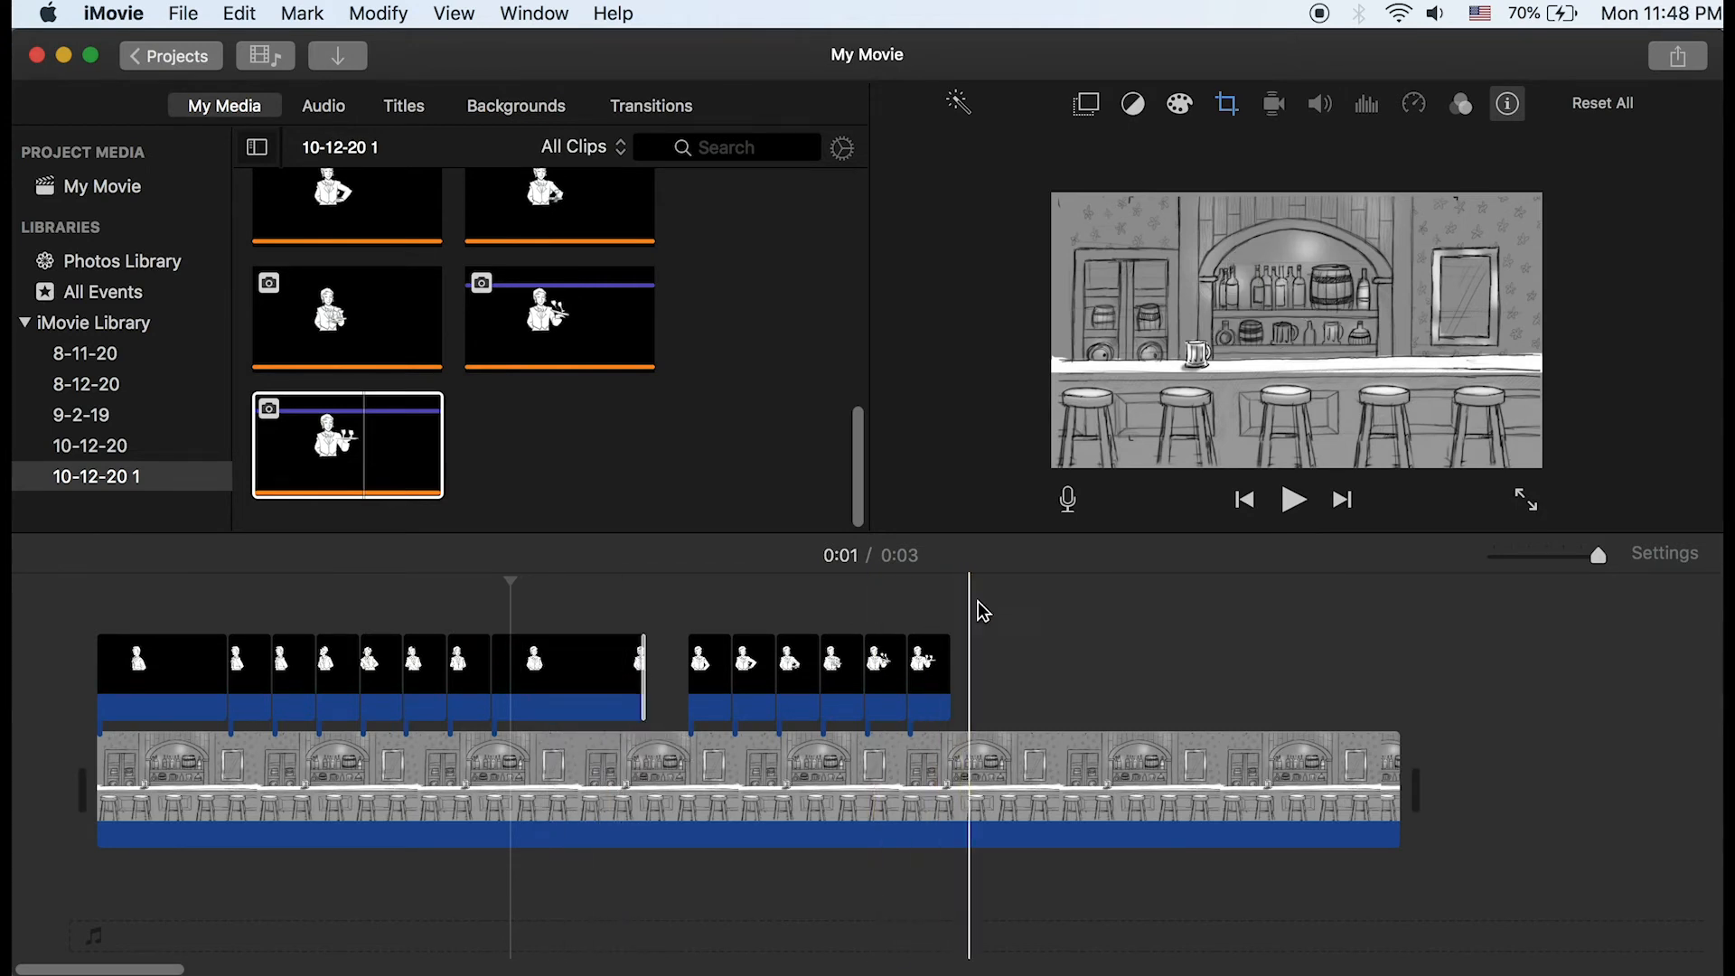
# Move the last six frames directly after Erin-Frame008 and extend the final frame to the end of the background clip
pyautogui.moveTo(999, 600); pyautogui.dragTo(677, 691)
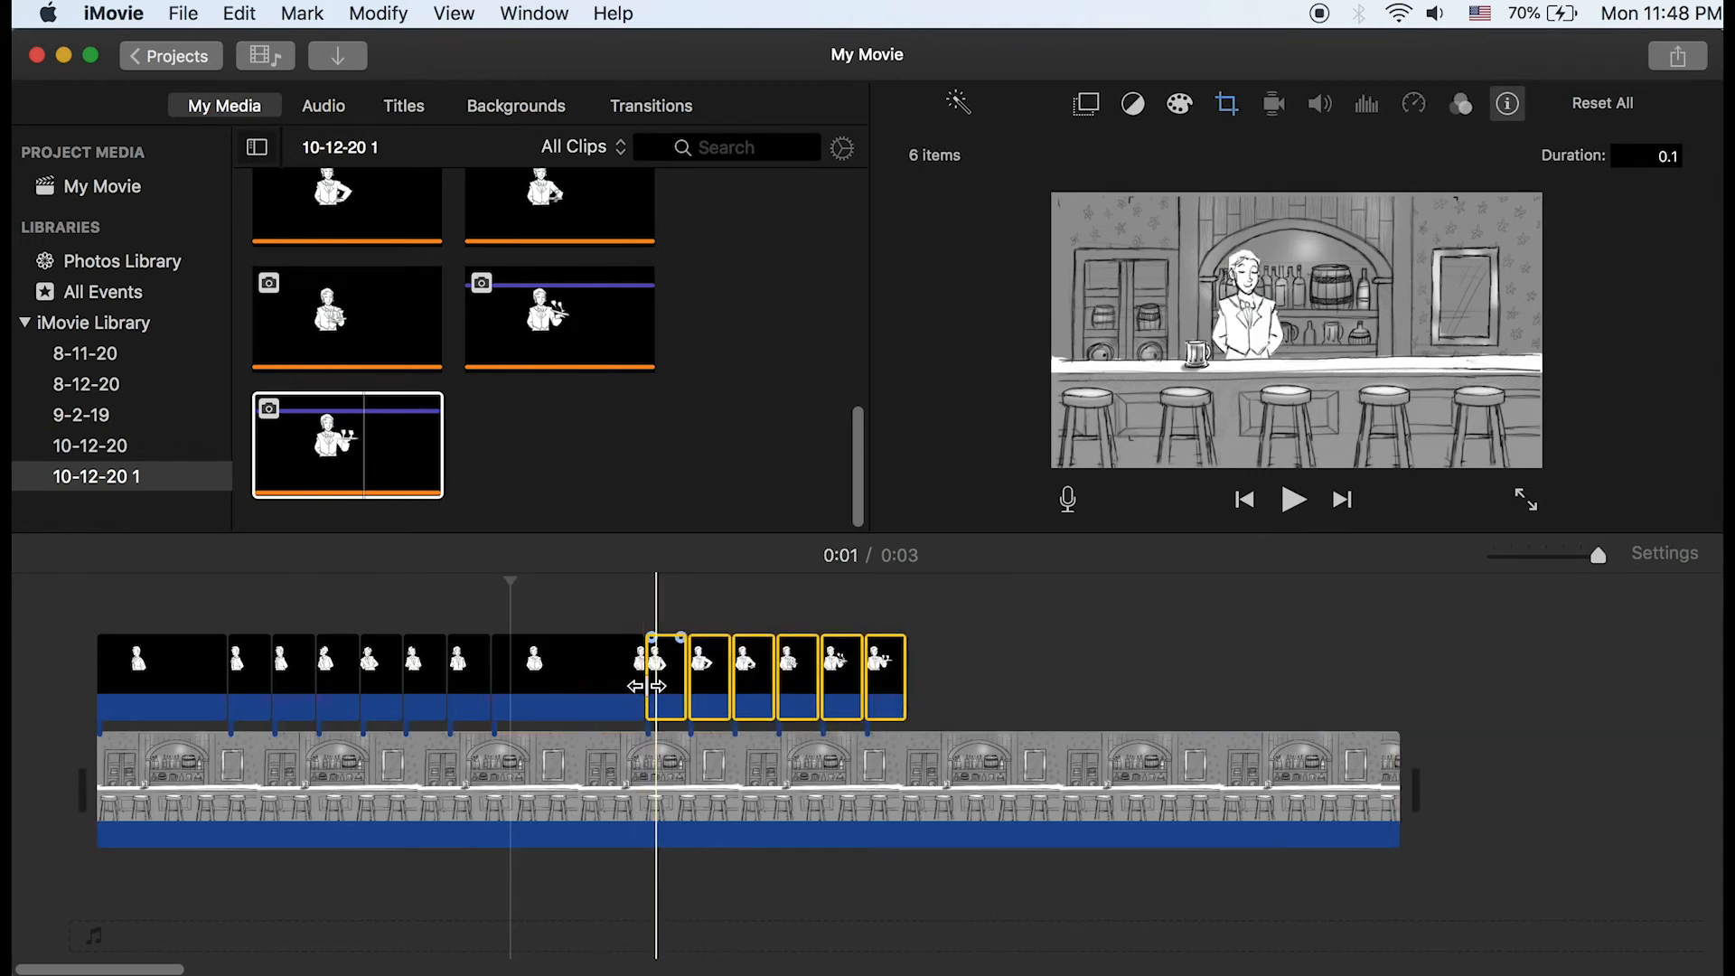
pyautogui.click(970, 647)
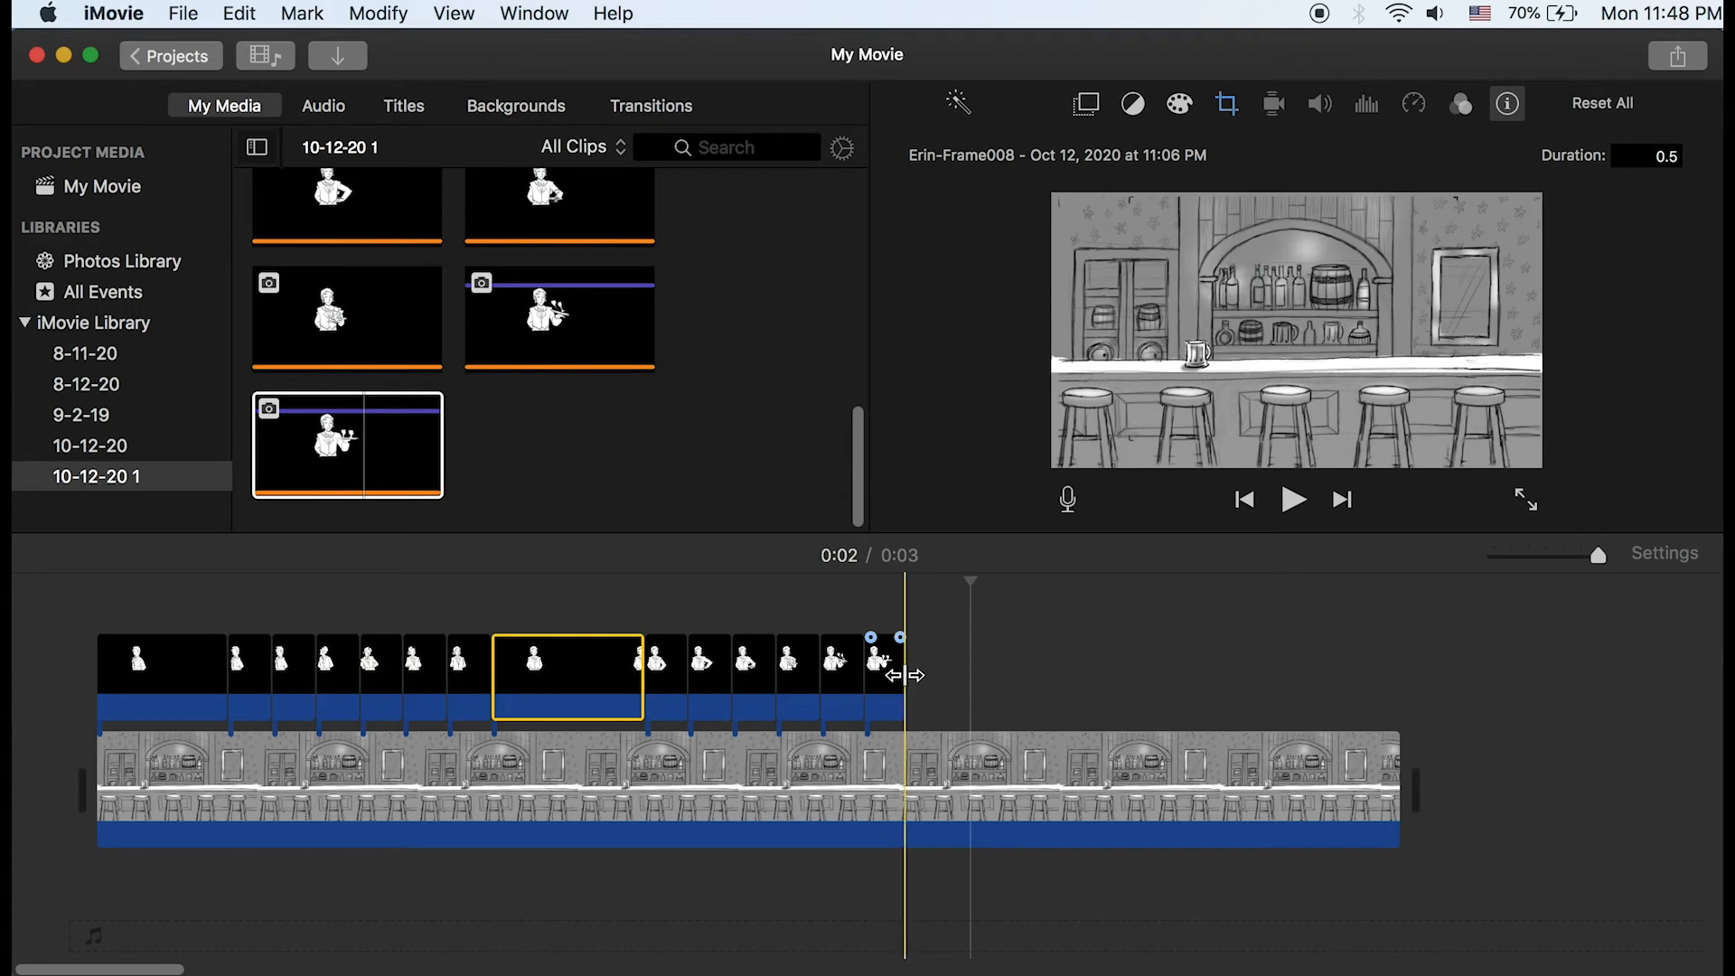
pyautogui.moveTo(906, 668); pyautogui.dragTo(1397, 664)
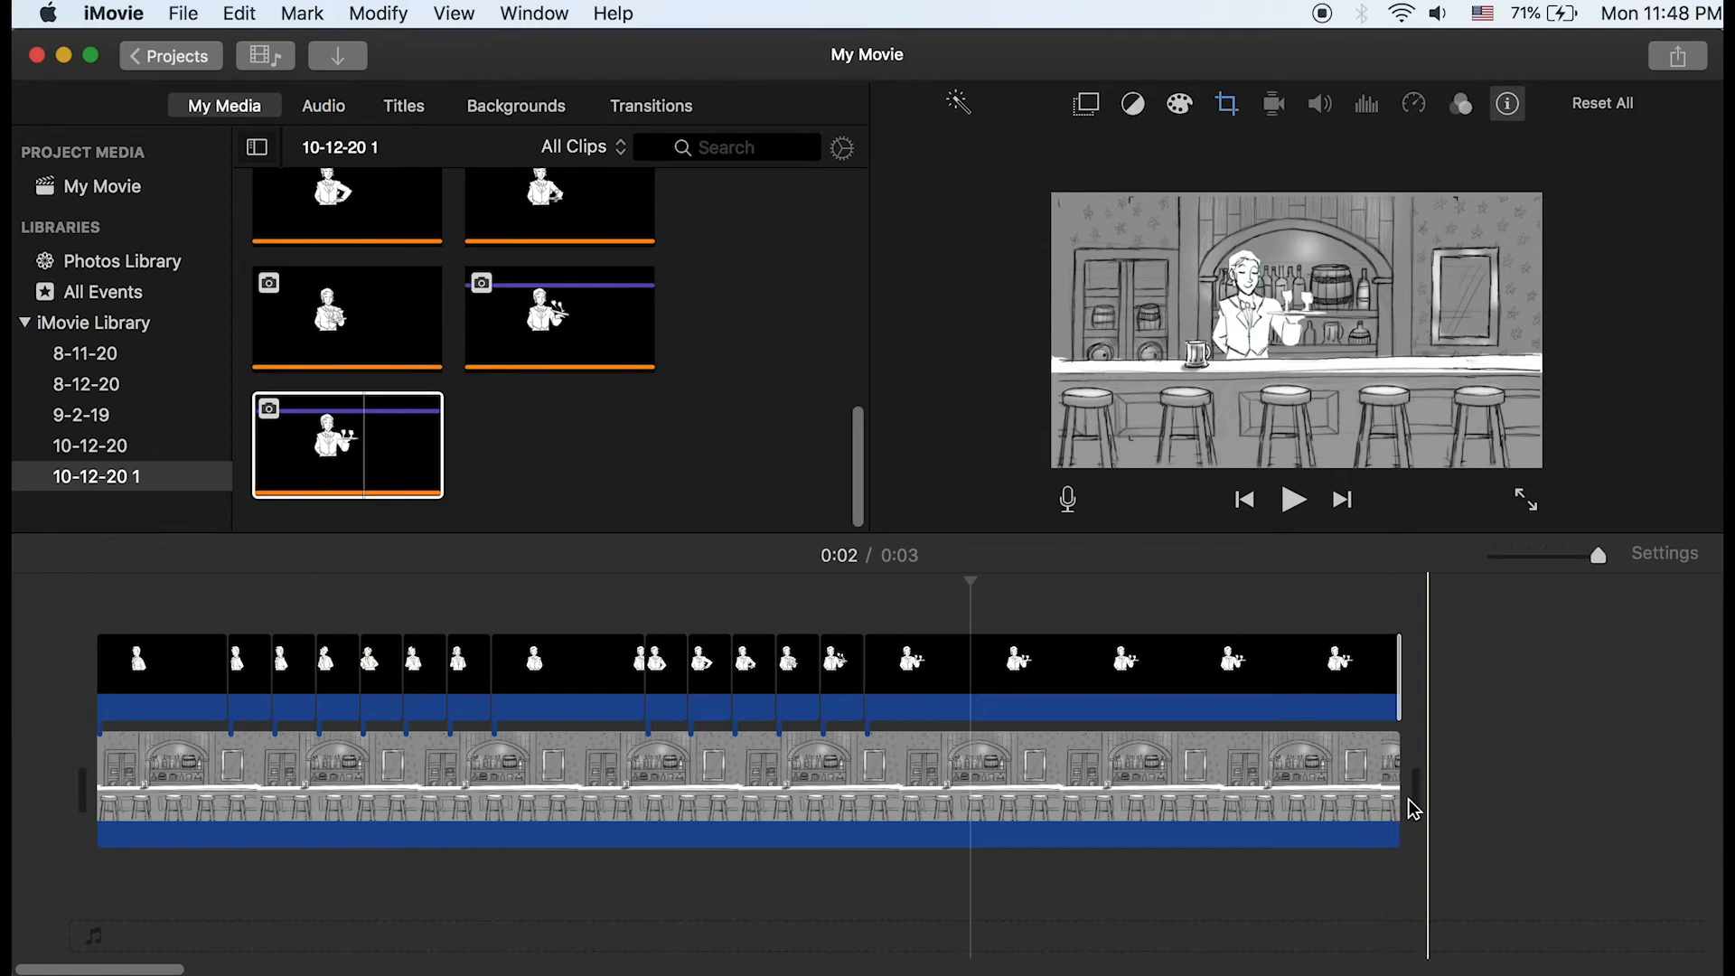
# Play the retimed bartender animation from the beginning to review the held poses
pyautogui.click(106, 598)
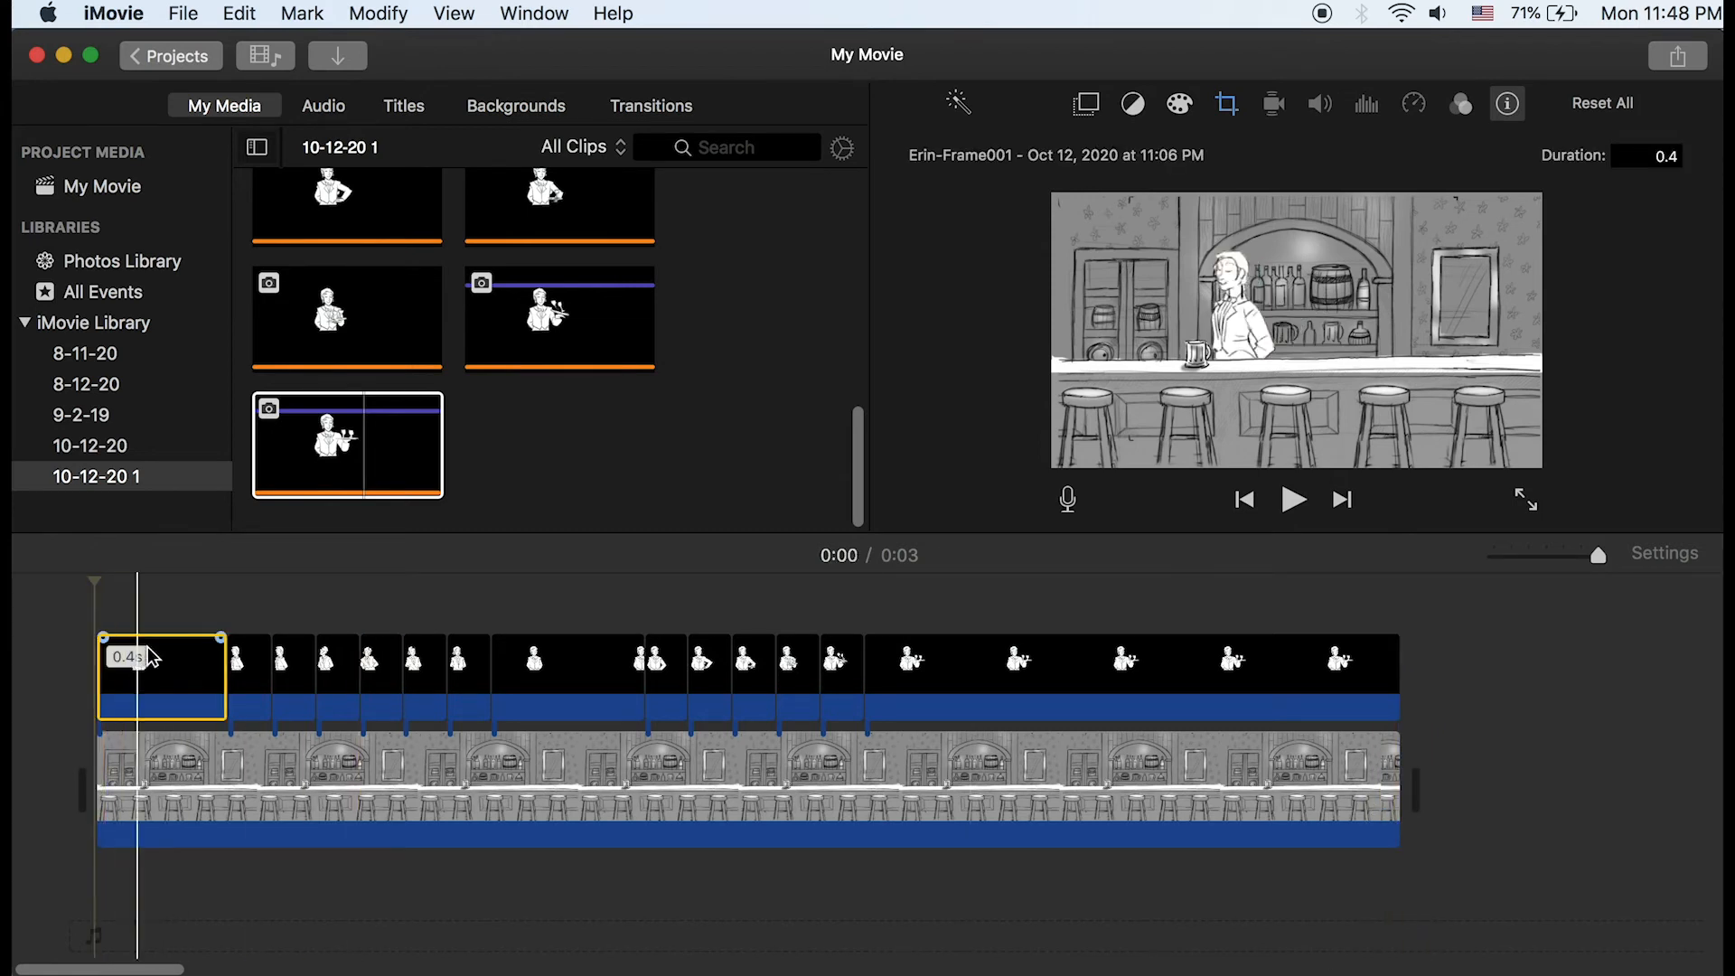
pyautogui.click(1293, 502)
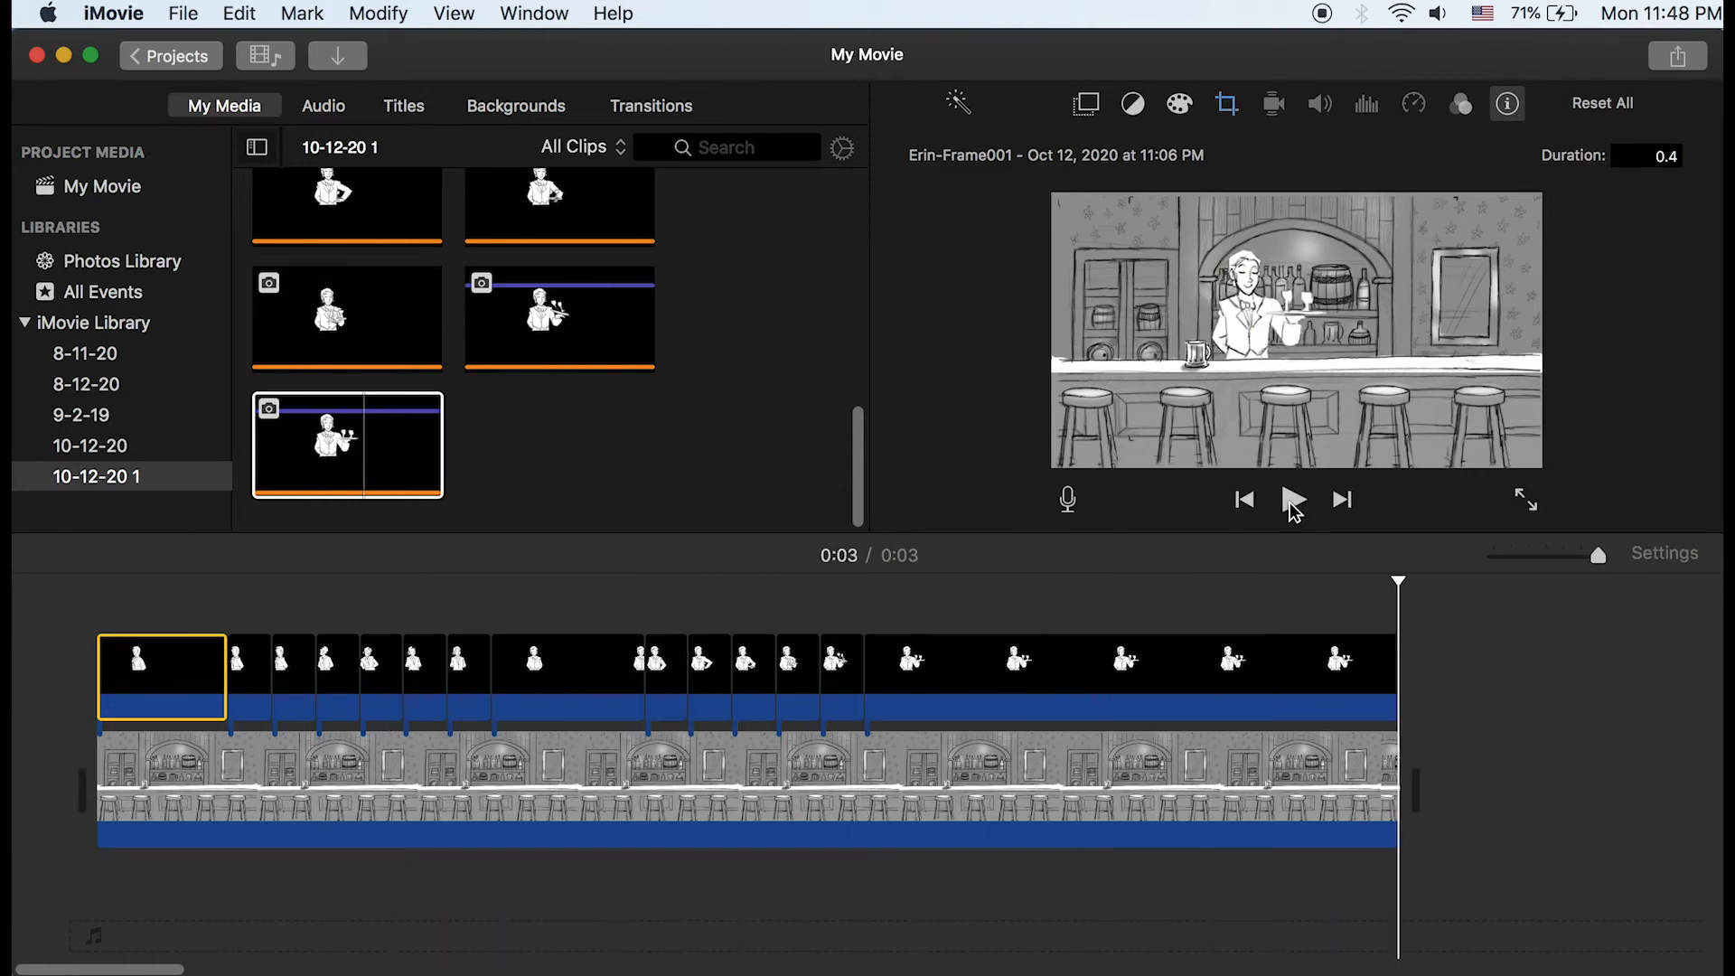
pyautogui.click(95, 587)
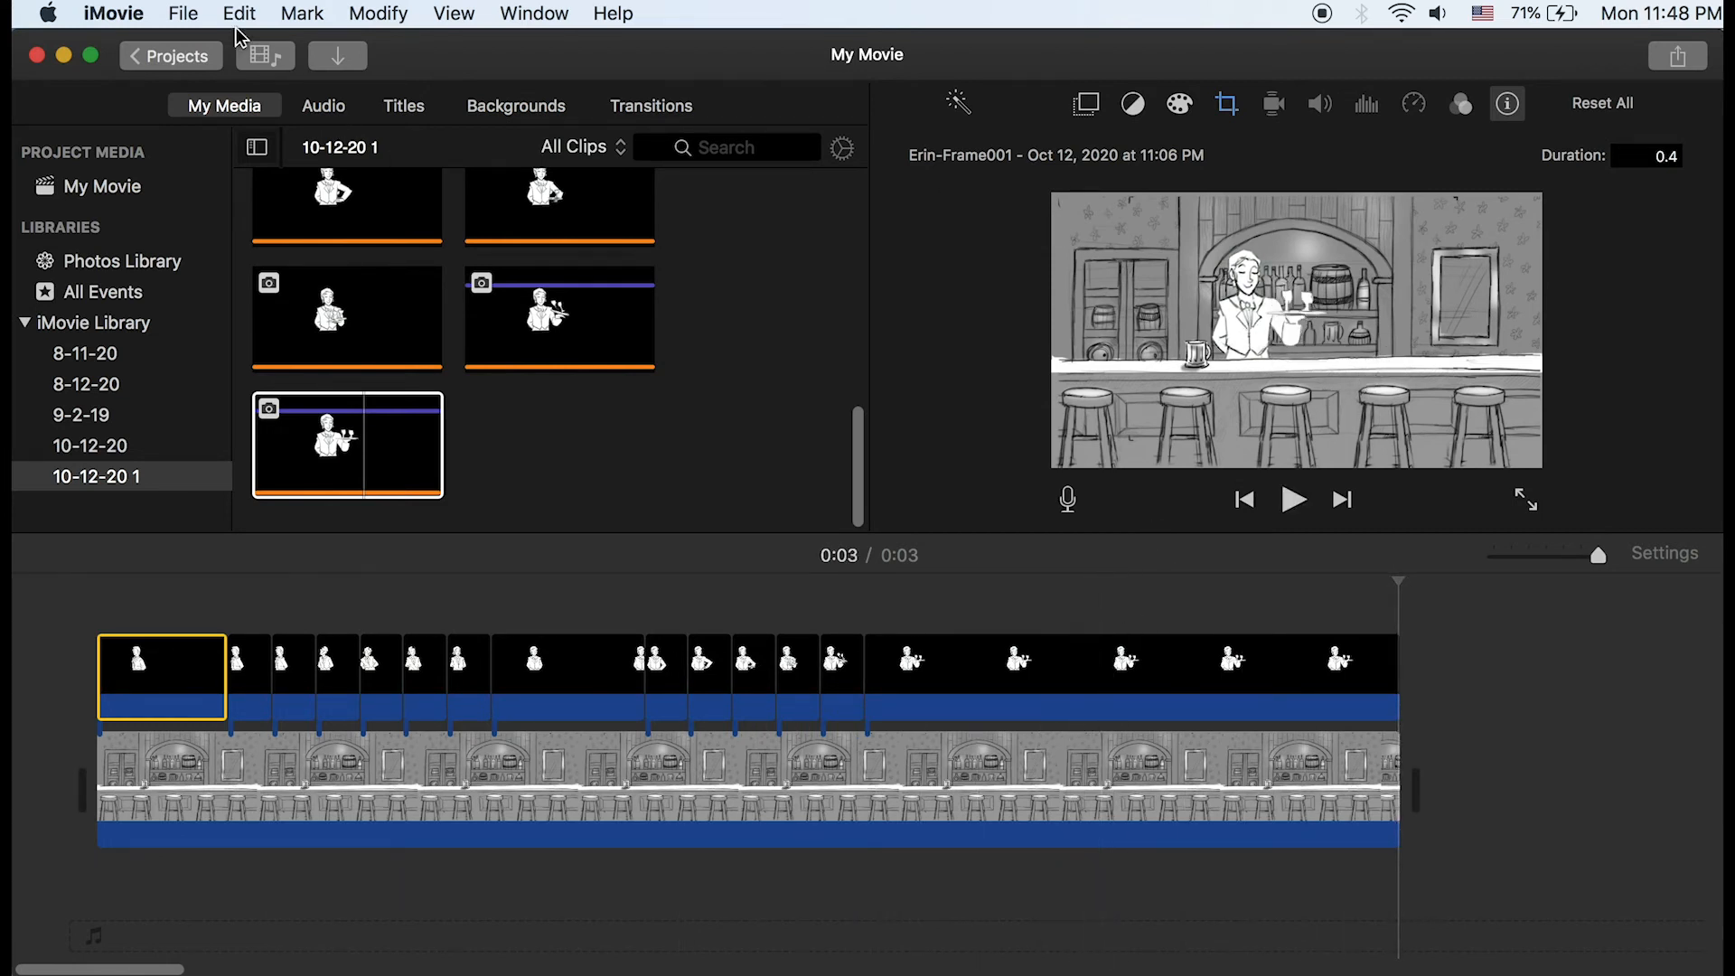
# Export the movie as a video and audio file at 1080p, high quality and faster compression, saved as My Movie in Downloads
pyautogui.click(190, 12)
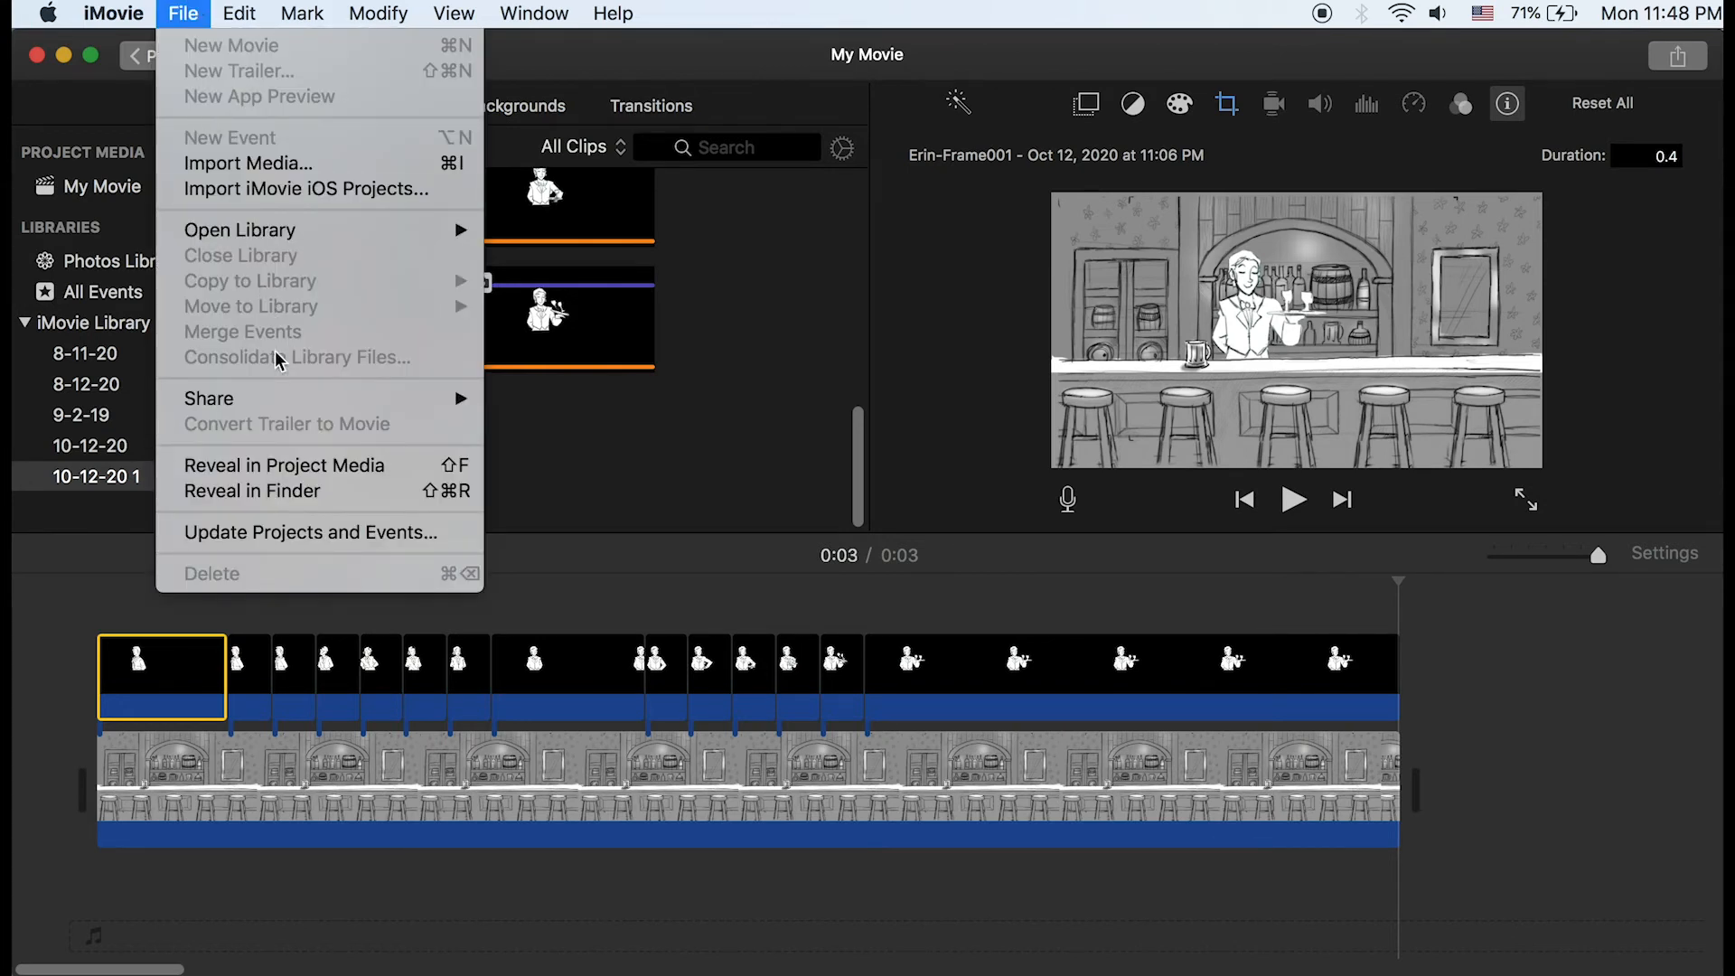
pyautogui.moveTo(352, 405)
pyautogui.click(621, 582)
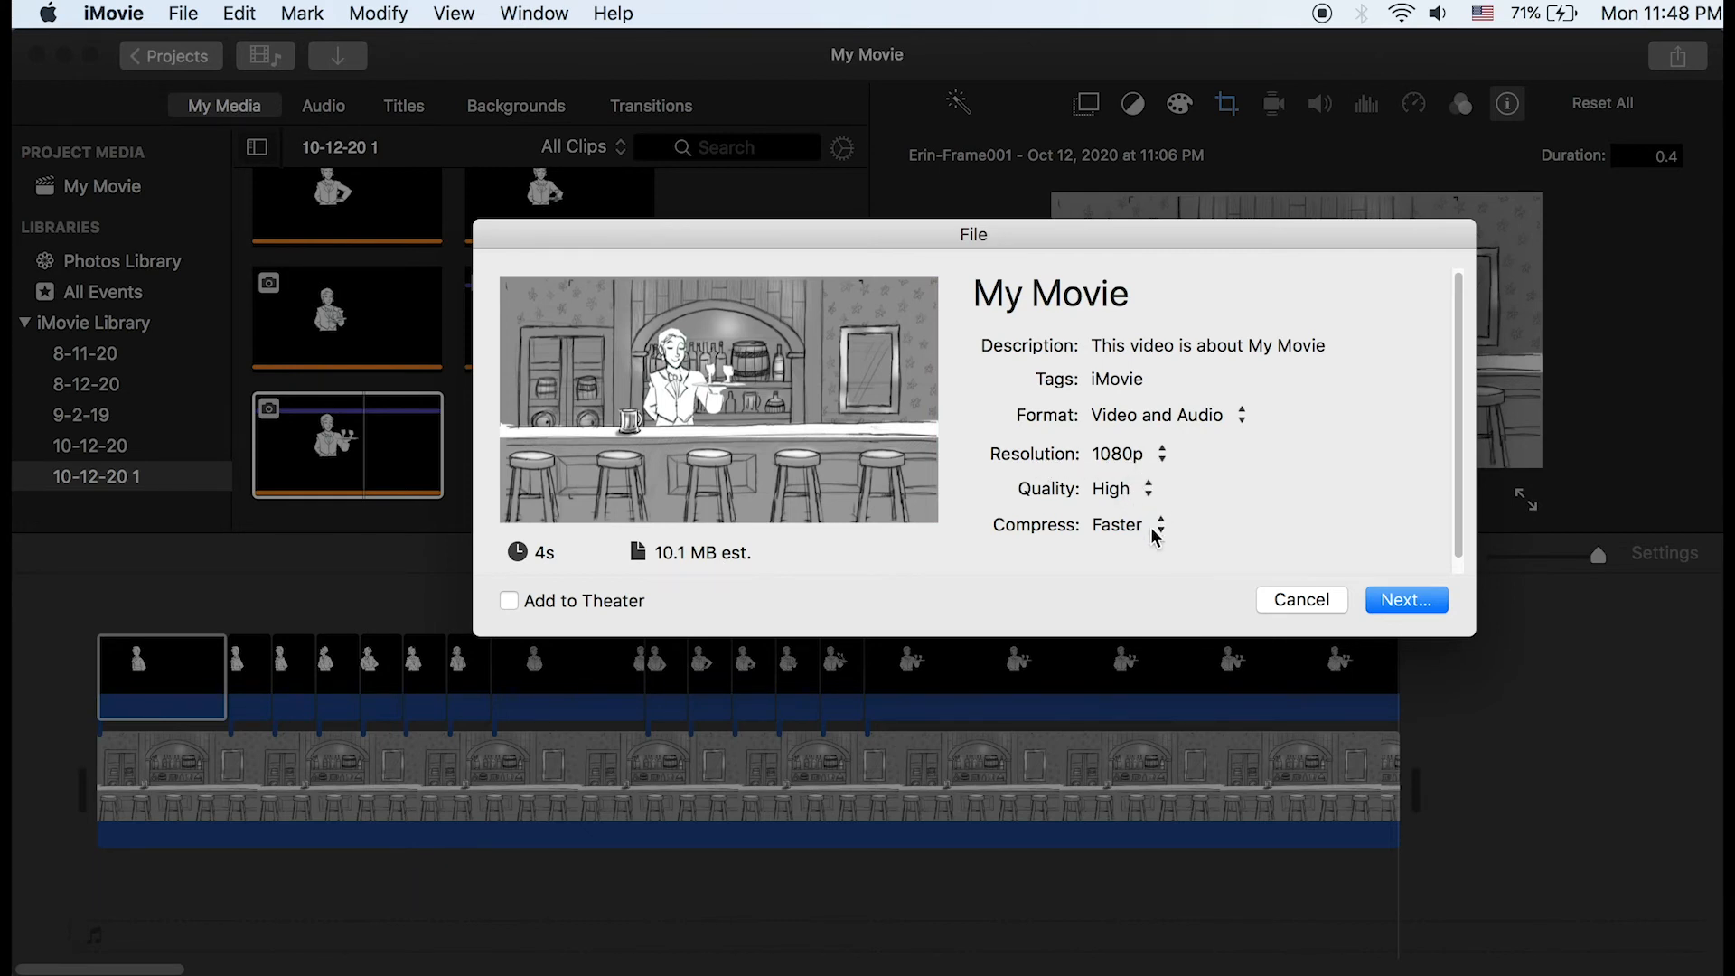
pyautogui.click(1408, 600)
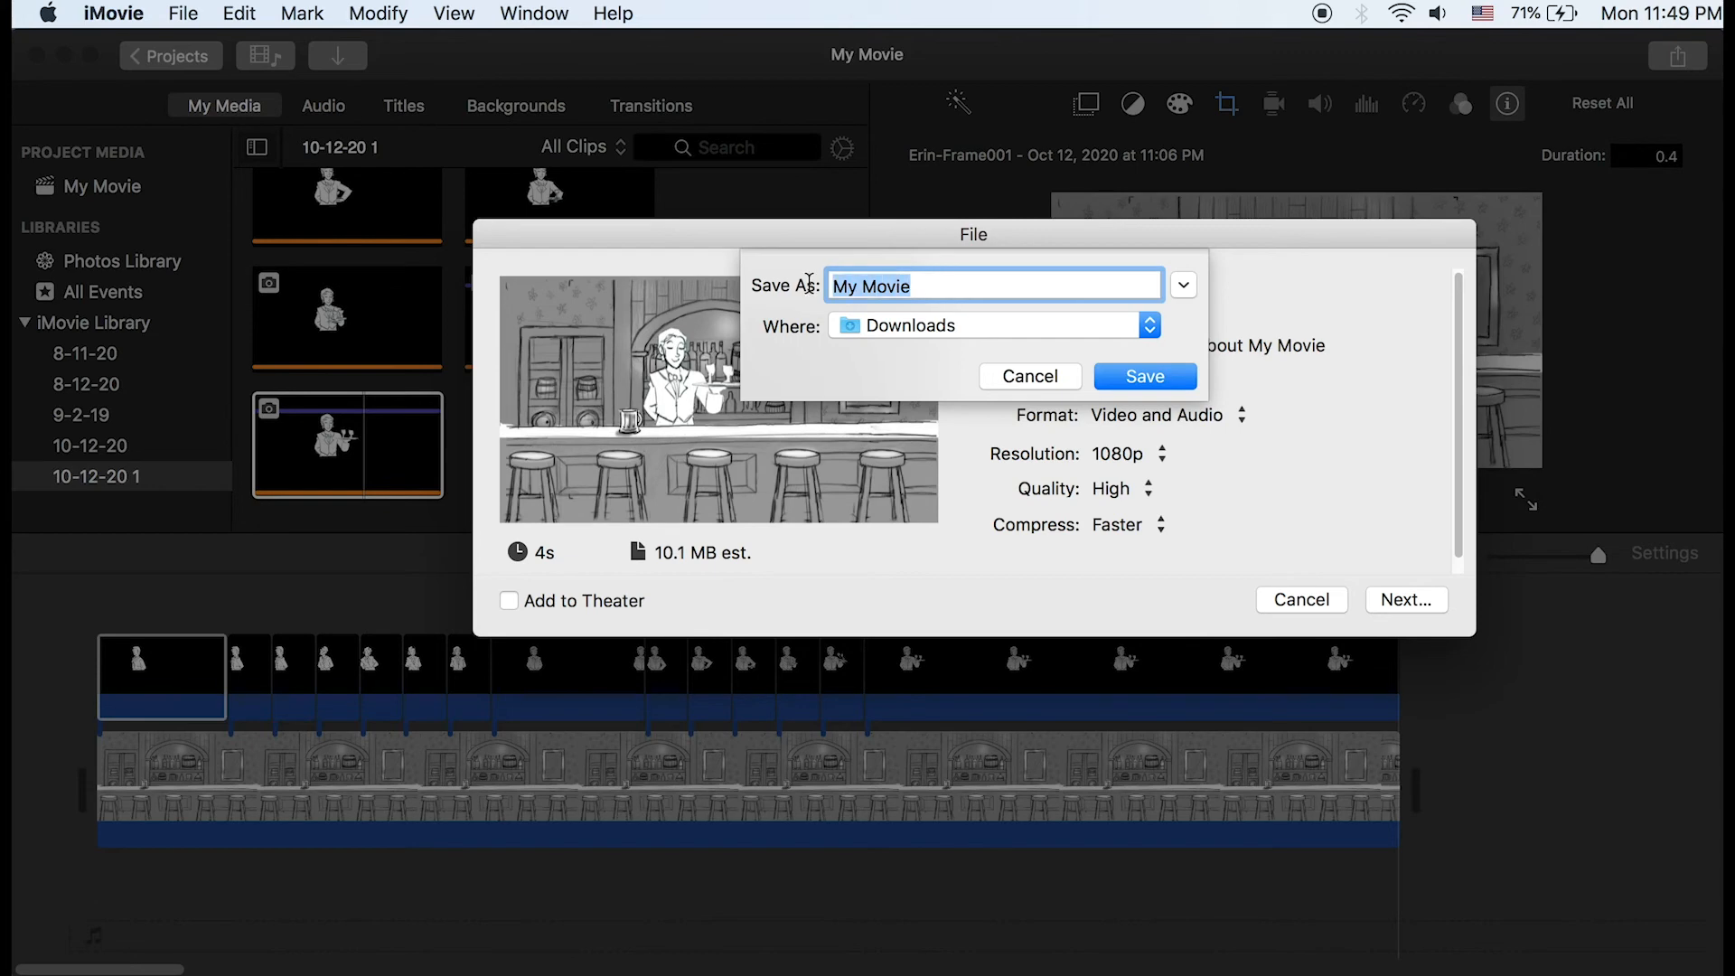
pyautogui.click(1143, 377)
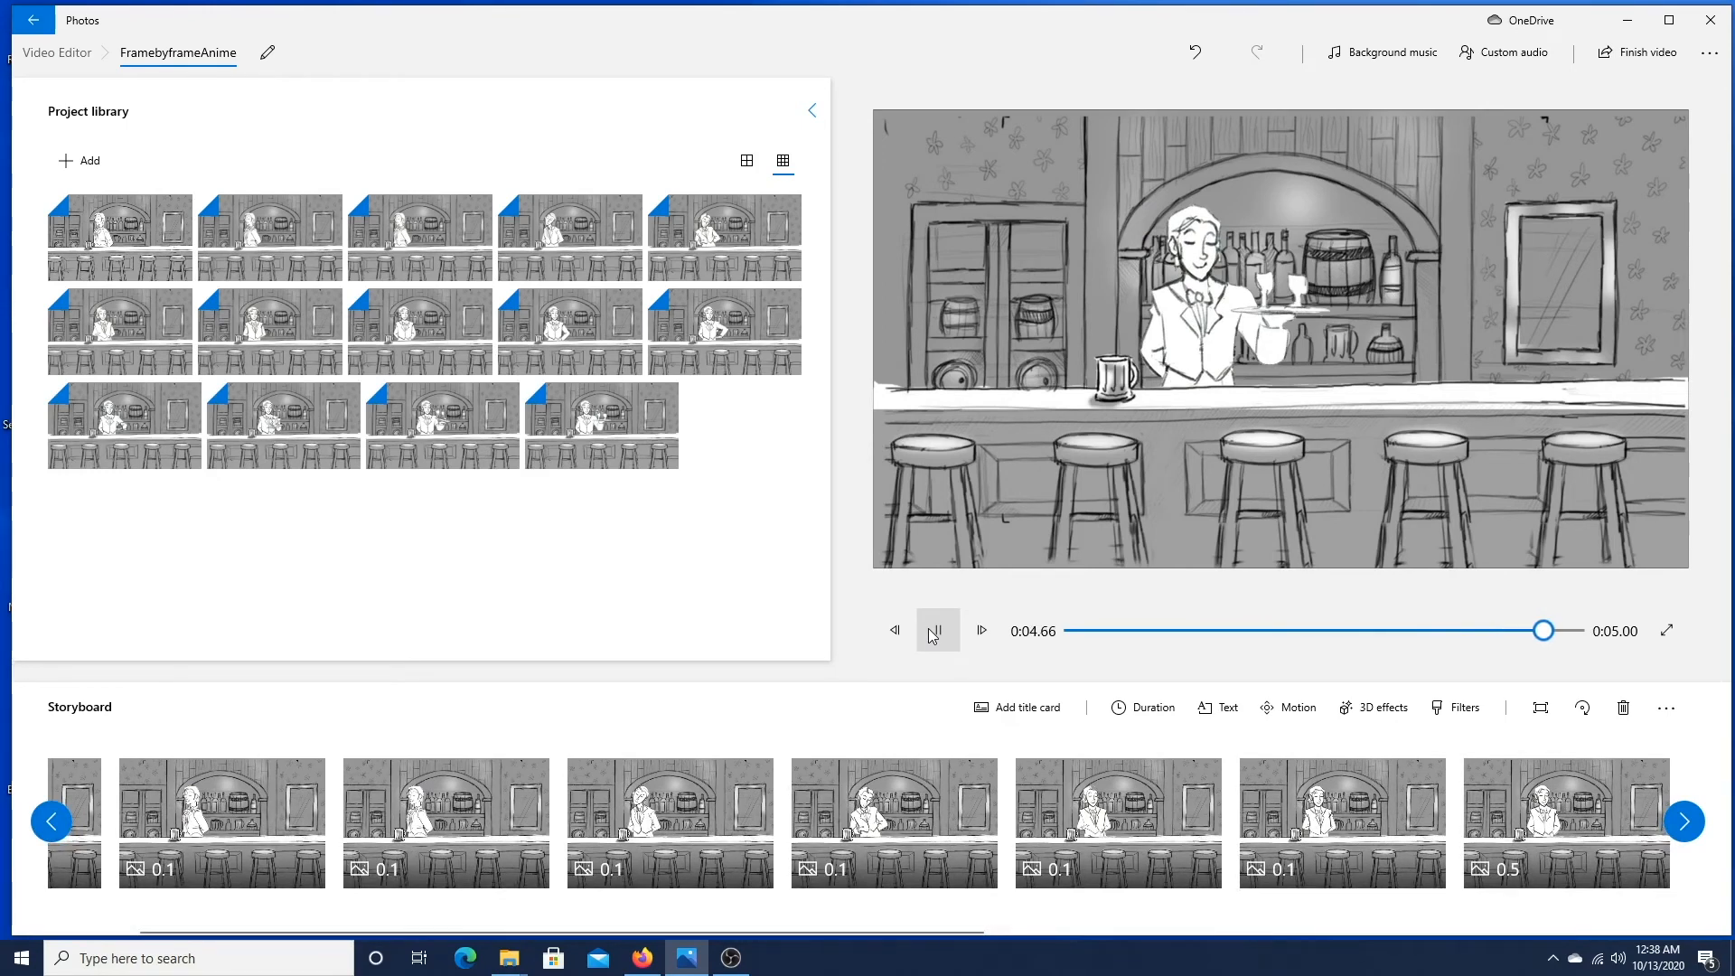
# Switch to the Photos Video Editor and play the FramebyframeAnime storyboard to review the bartender animation
pyautogui.click(935, 633)
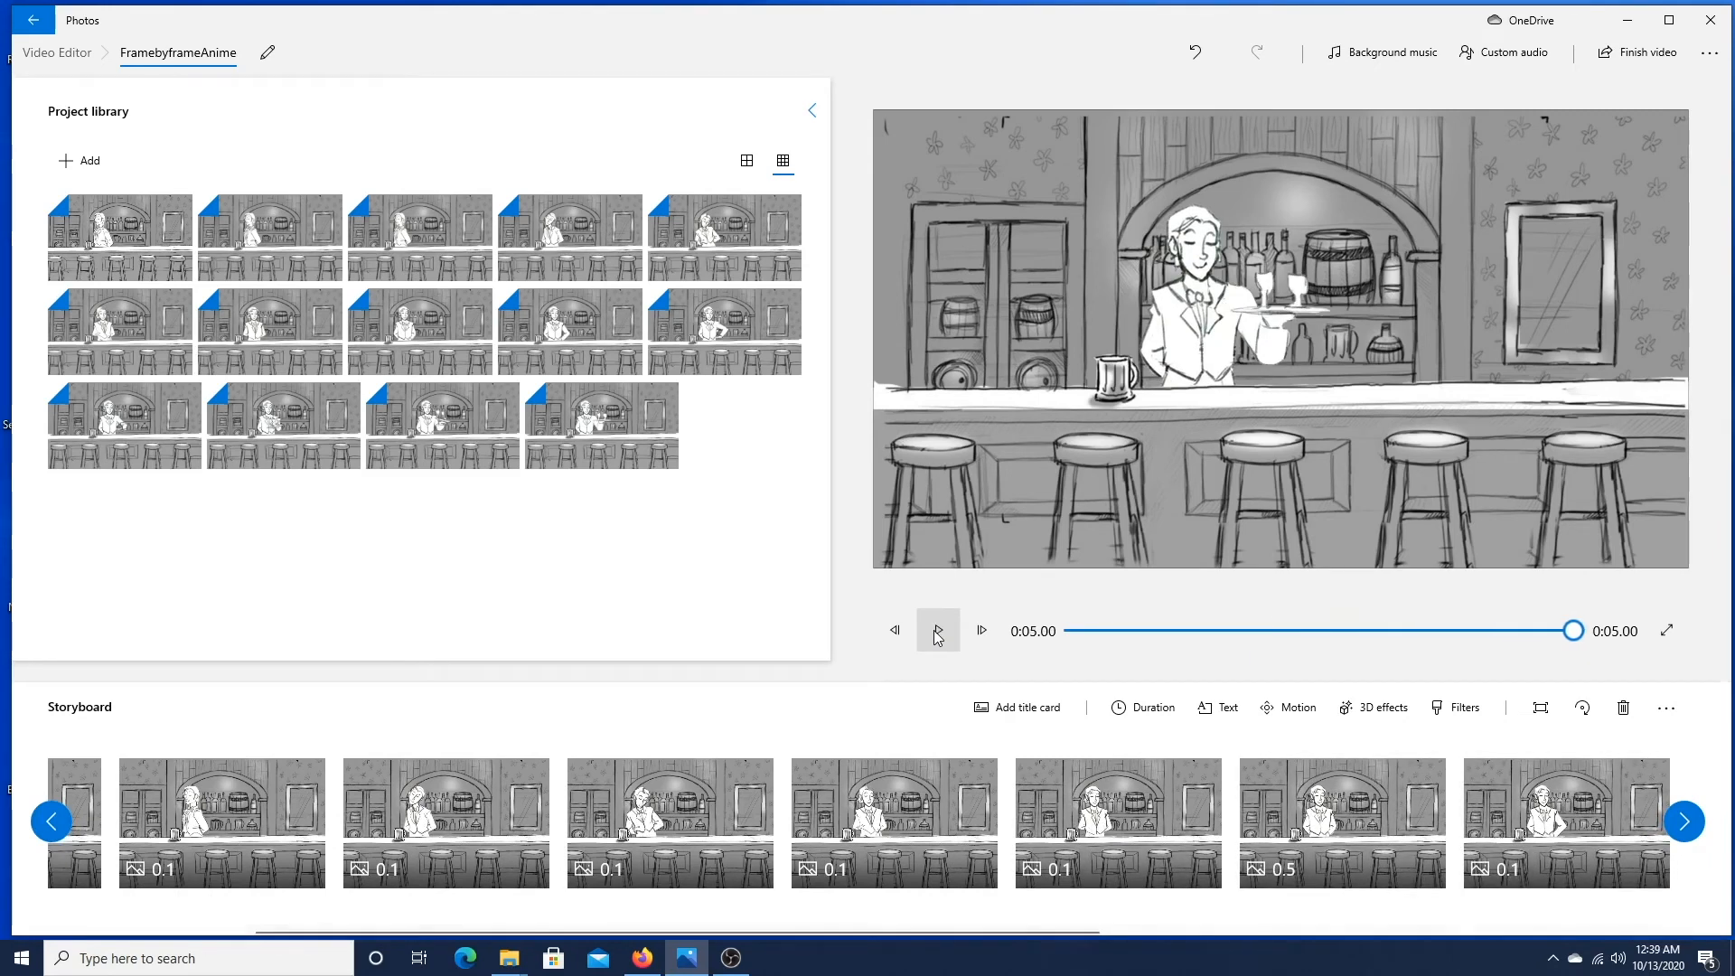
pyautogui.click(937, 633)
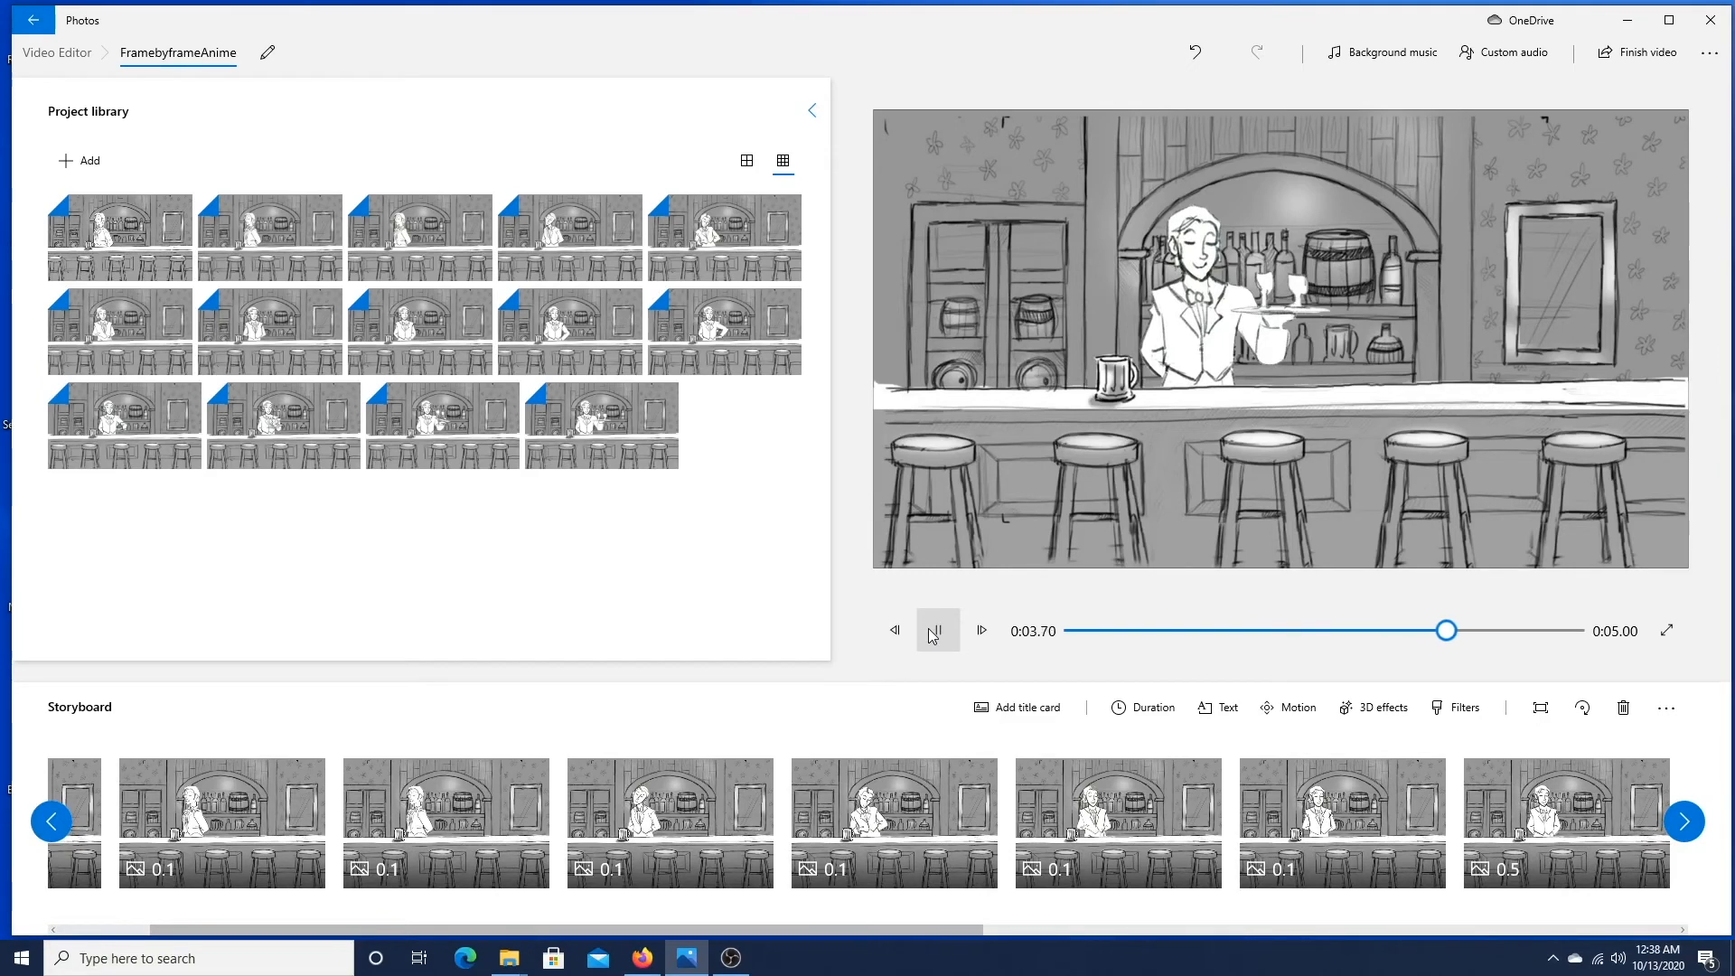
pyautogui.click(936, 635)
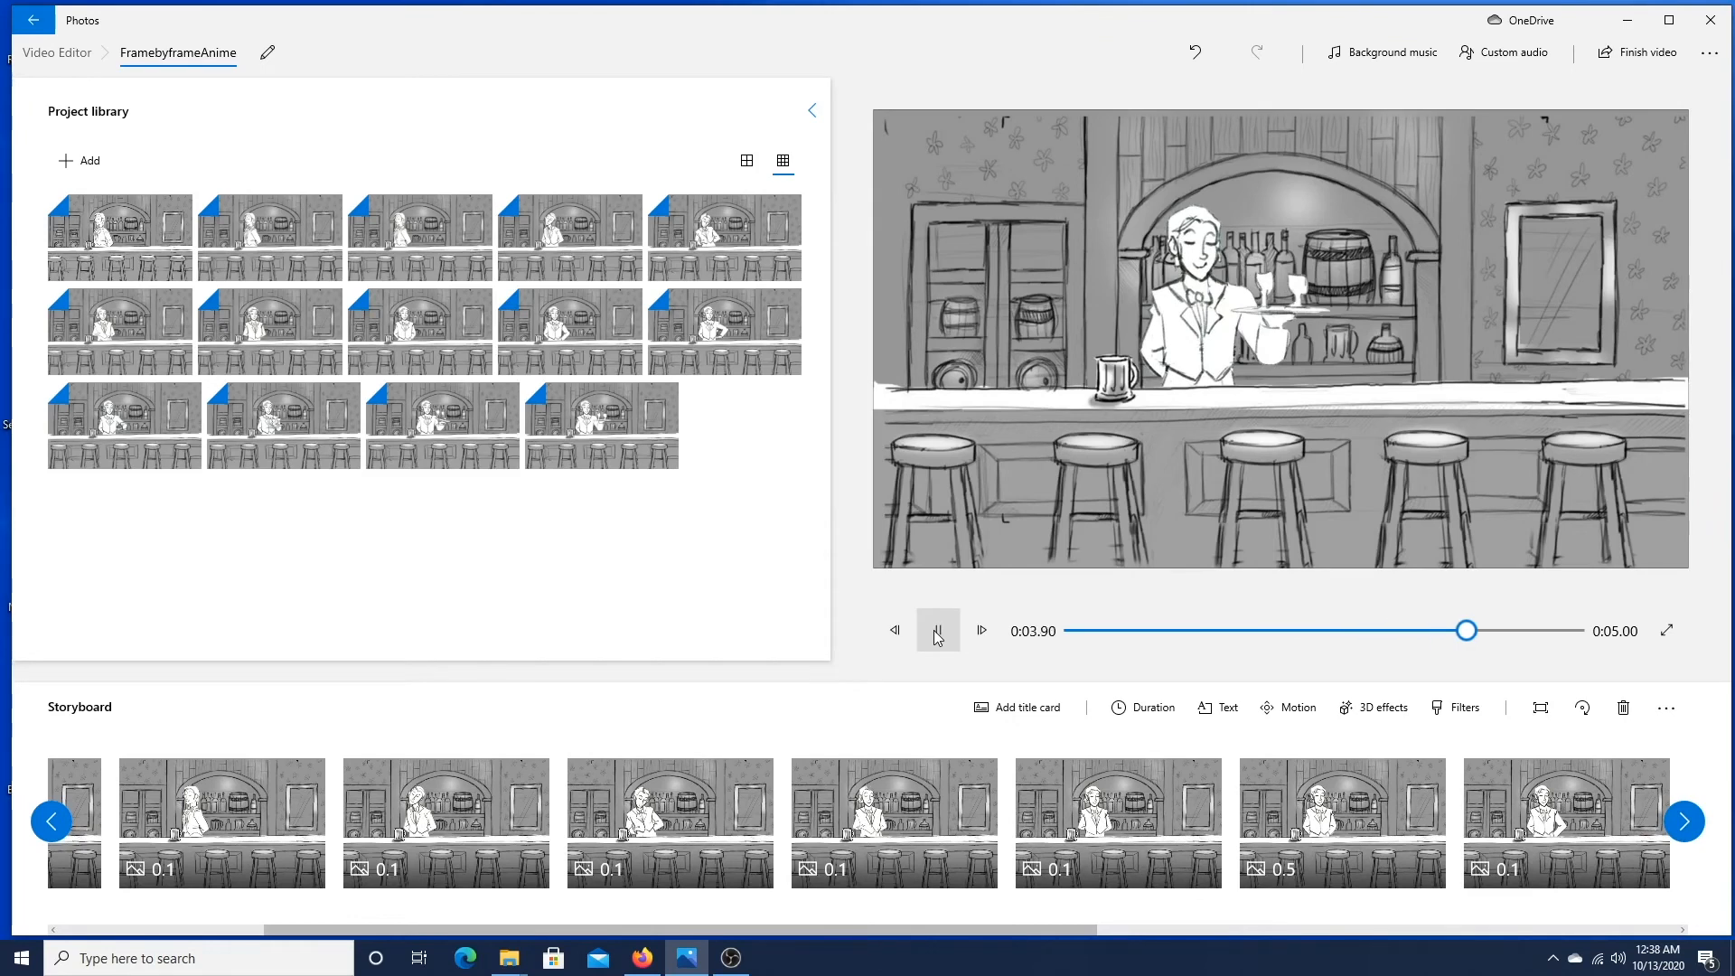
pyautogui.click(936, 635)
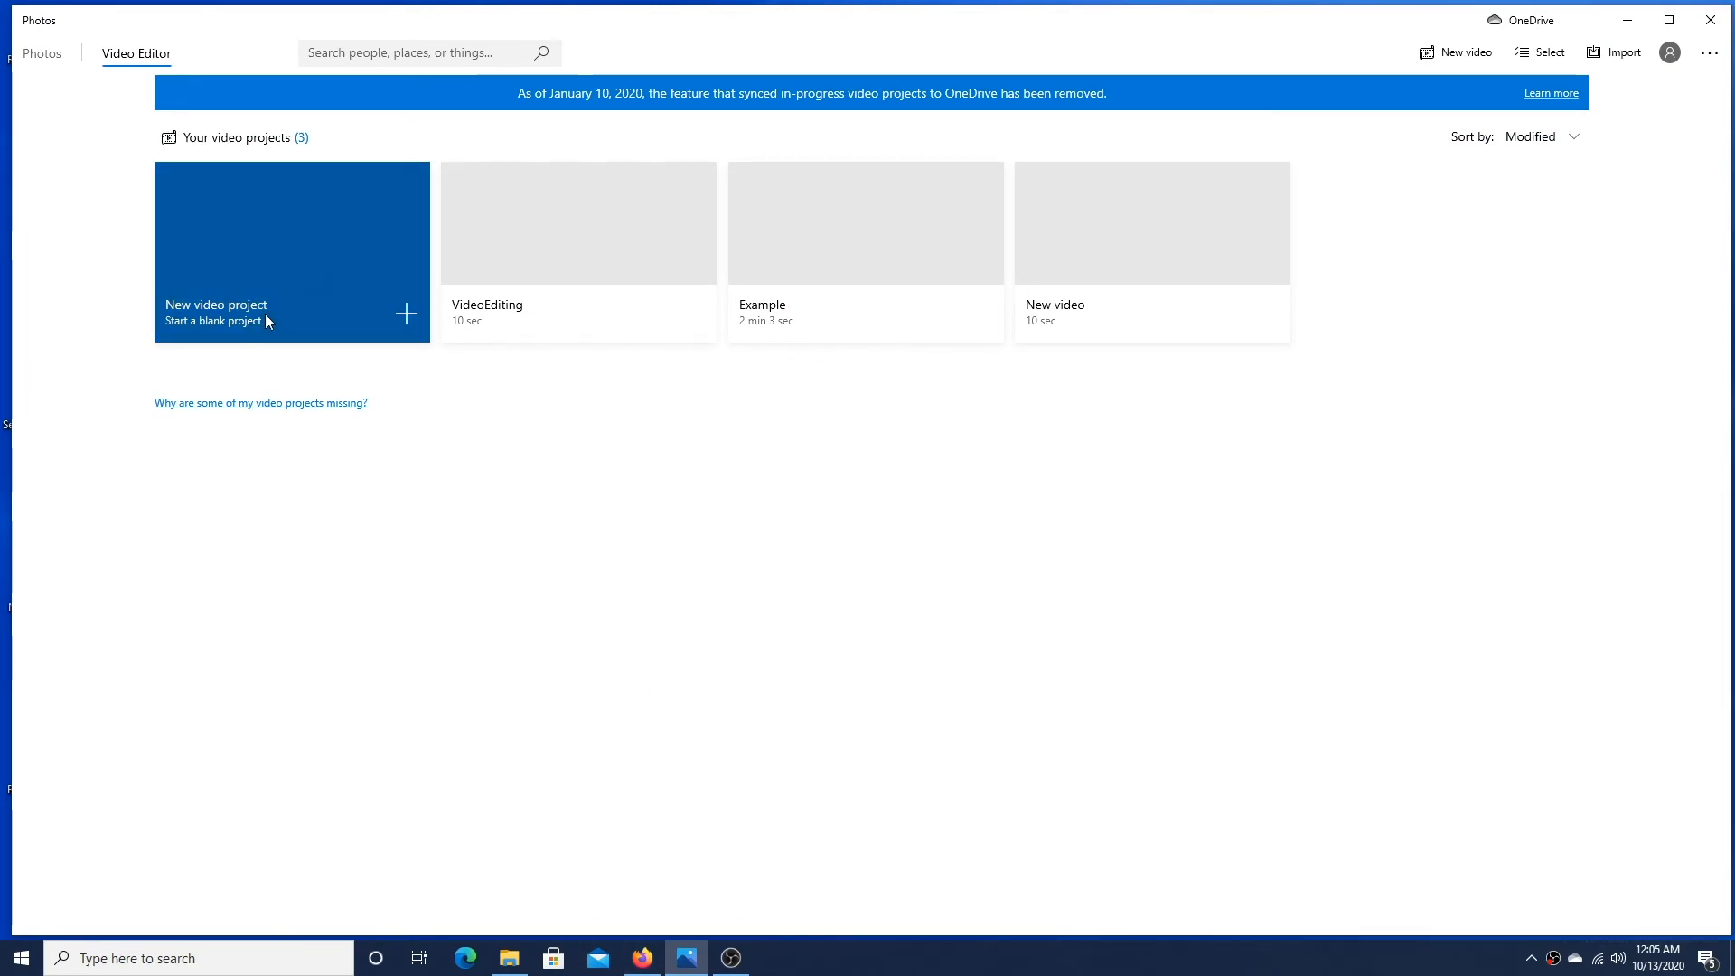
# Start a blank video project and name it FramebyframeAnime
pyautogui.click(342, 248)
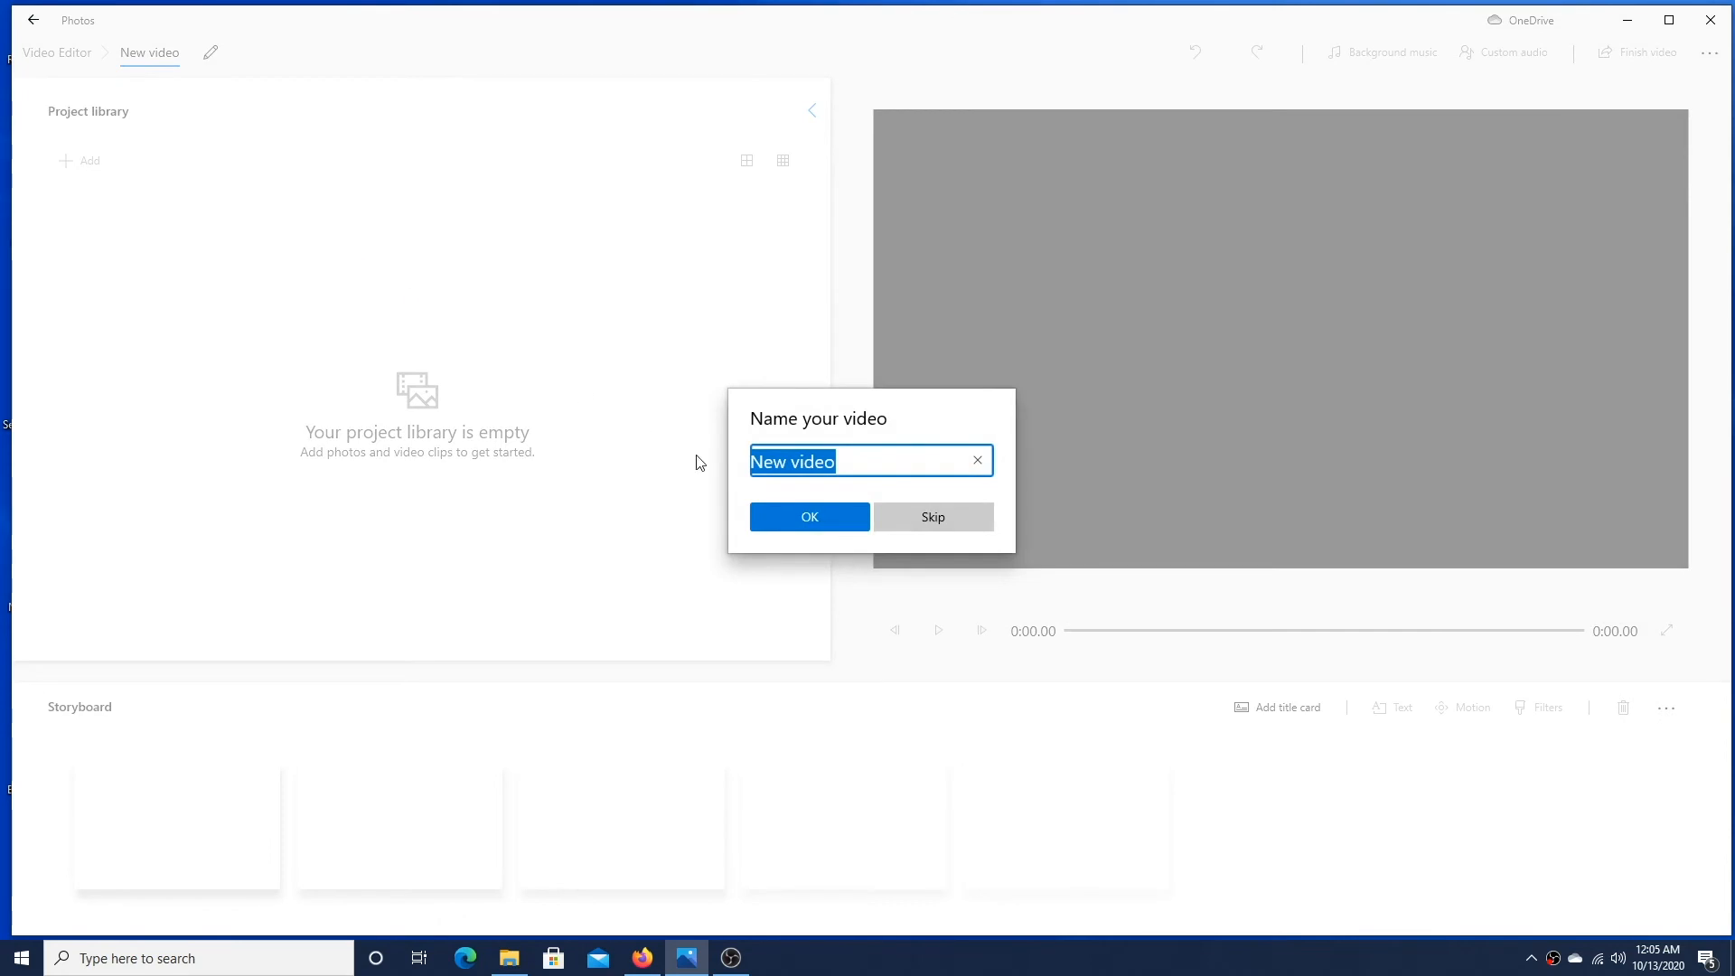
pyautogui.write('FramebyframeAnime')
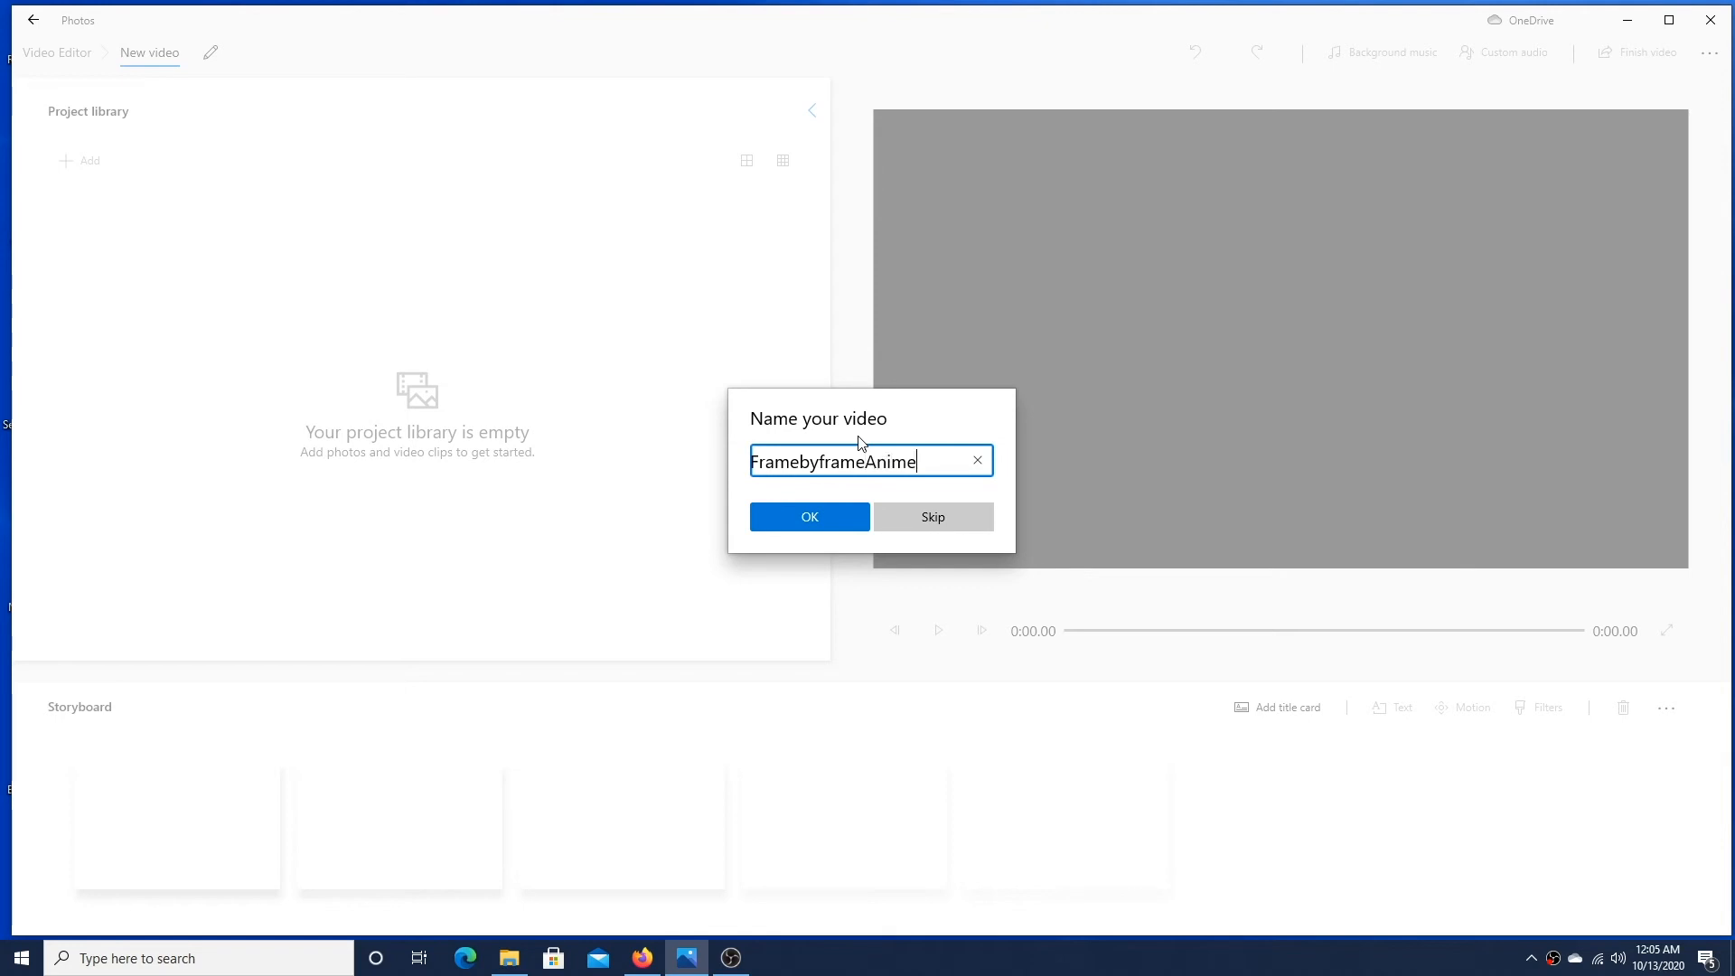
pyautogui.click(812, 504)
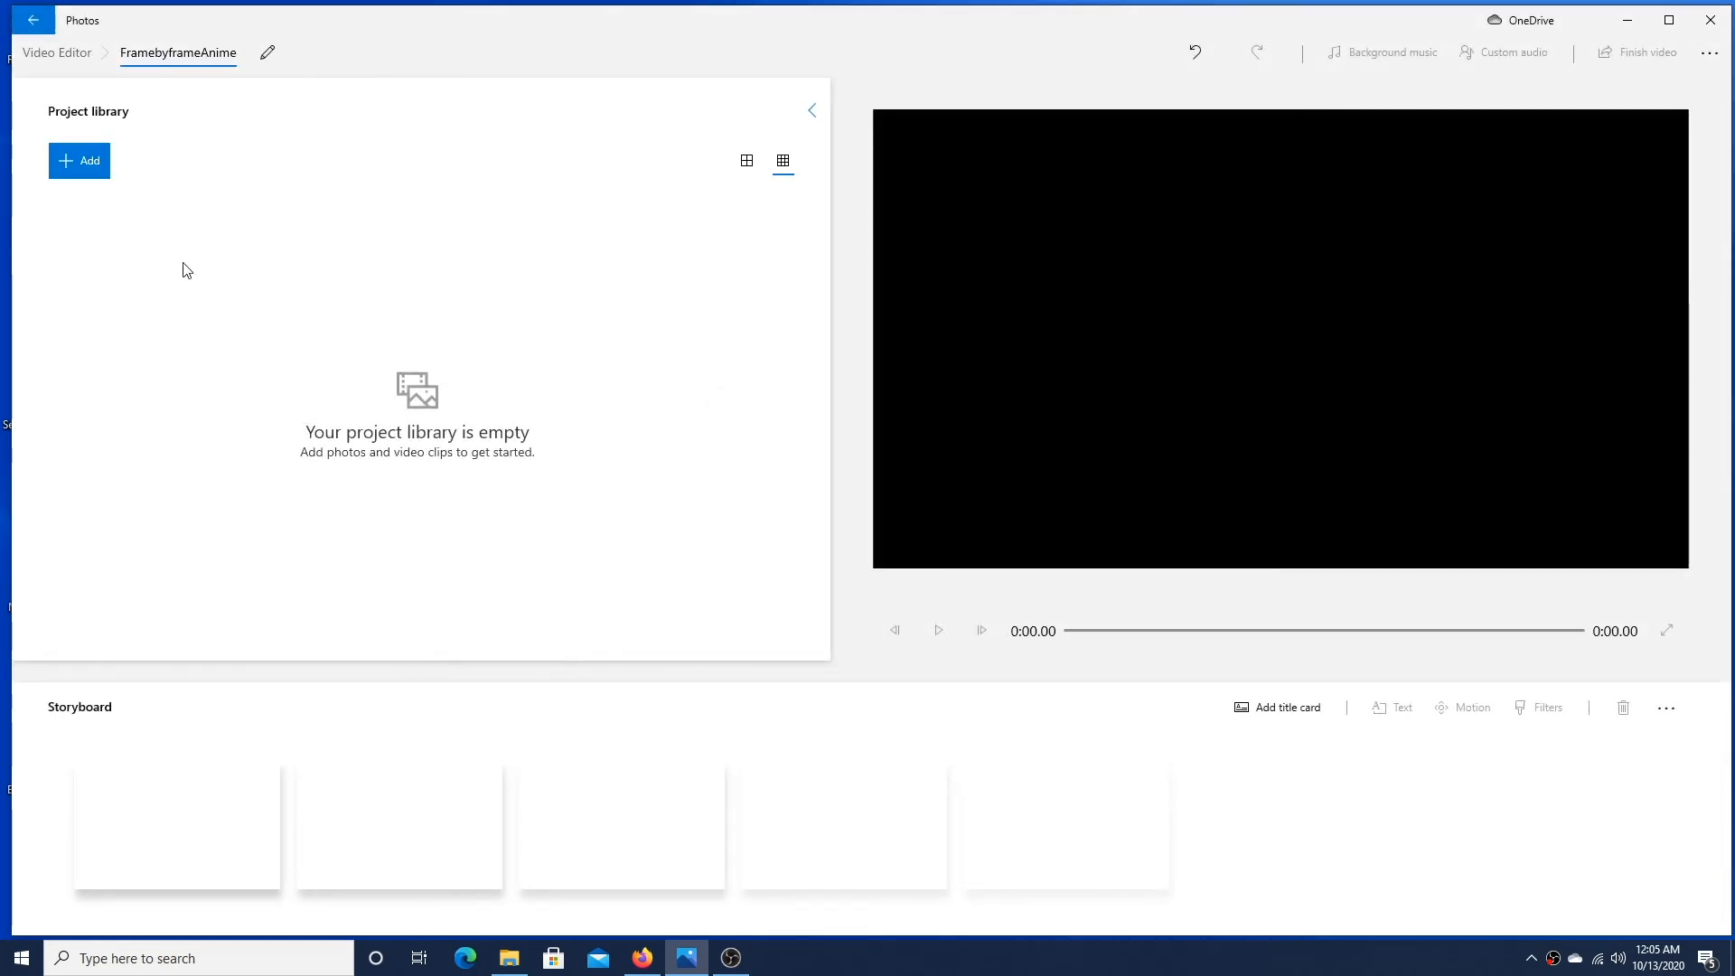
# Add all the images from the 02Drawings folder on this PC to the empty project library
pyautogui.click(71, 163)
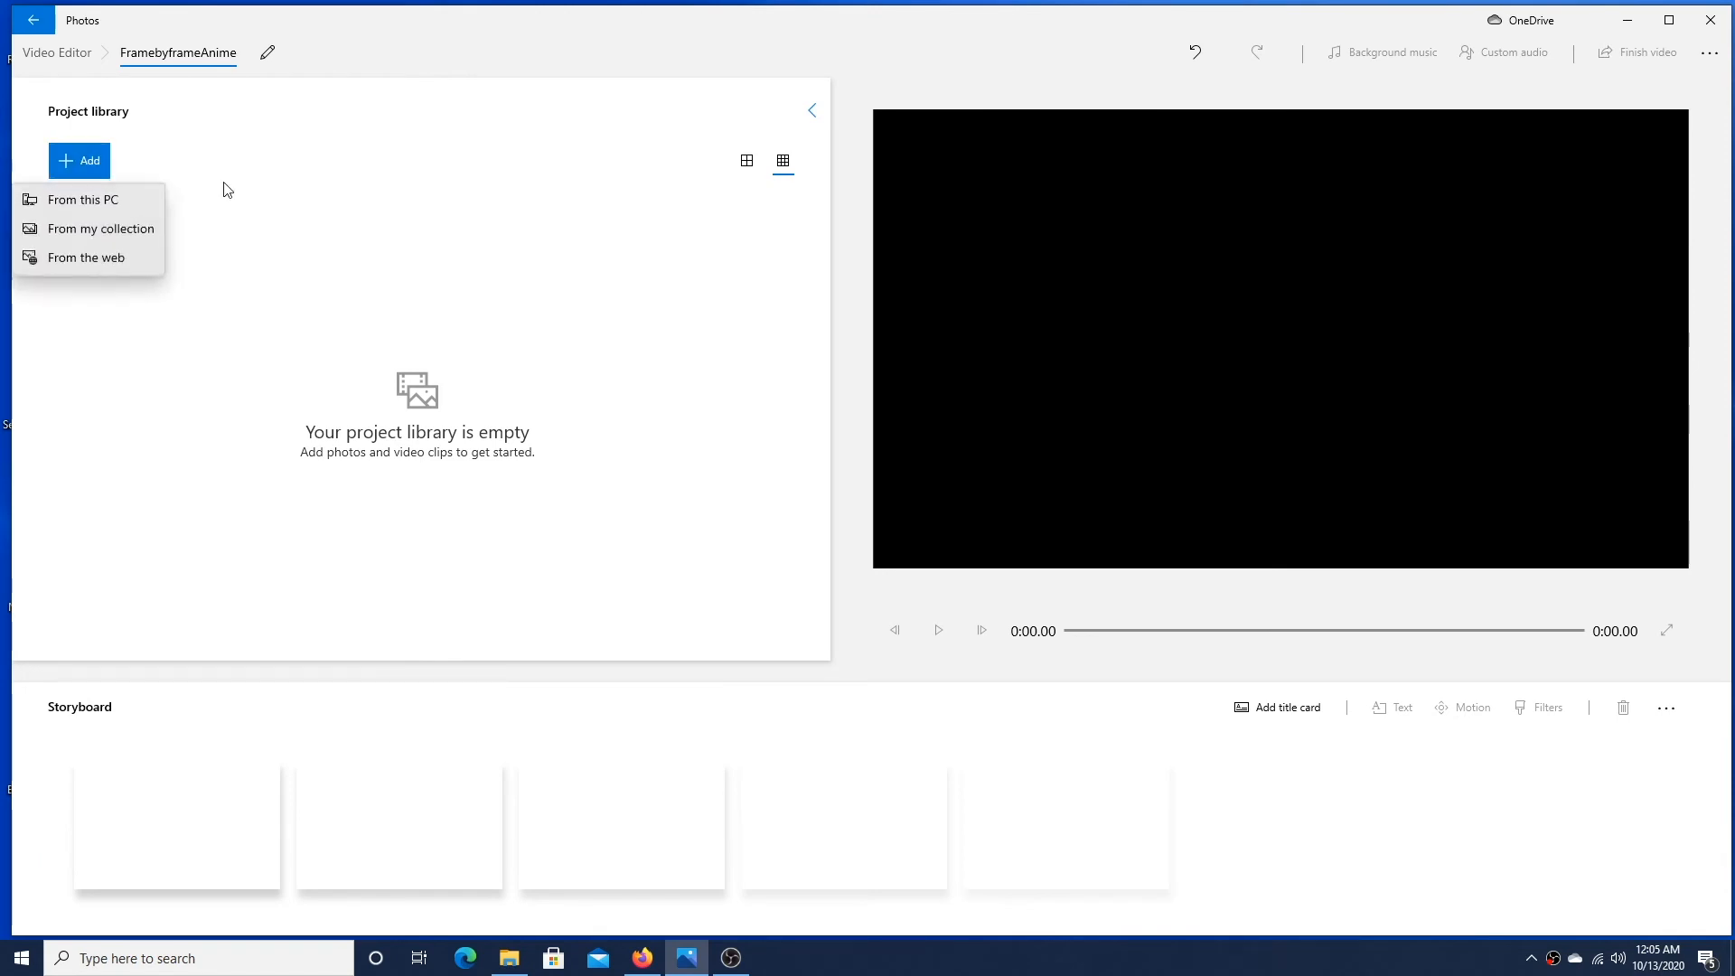
pyautogui.click(112, 201)
pyautogui.hotkey('alt', 'Tab')
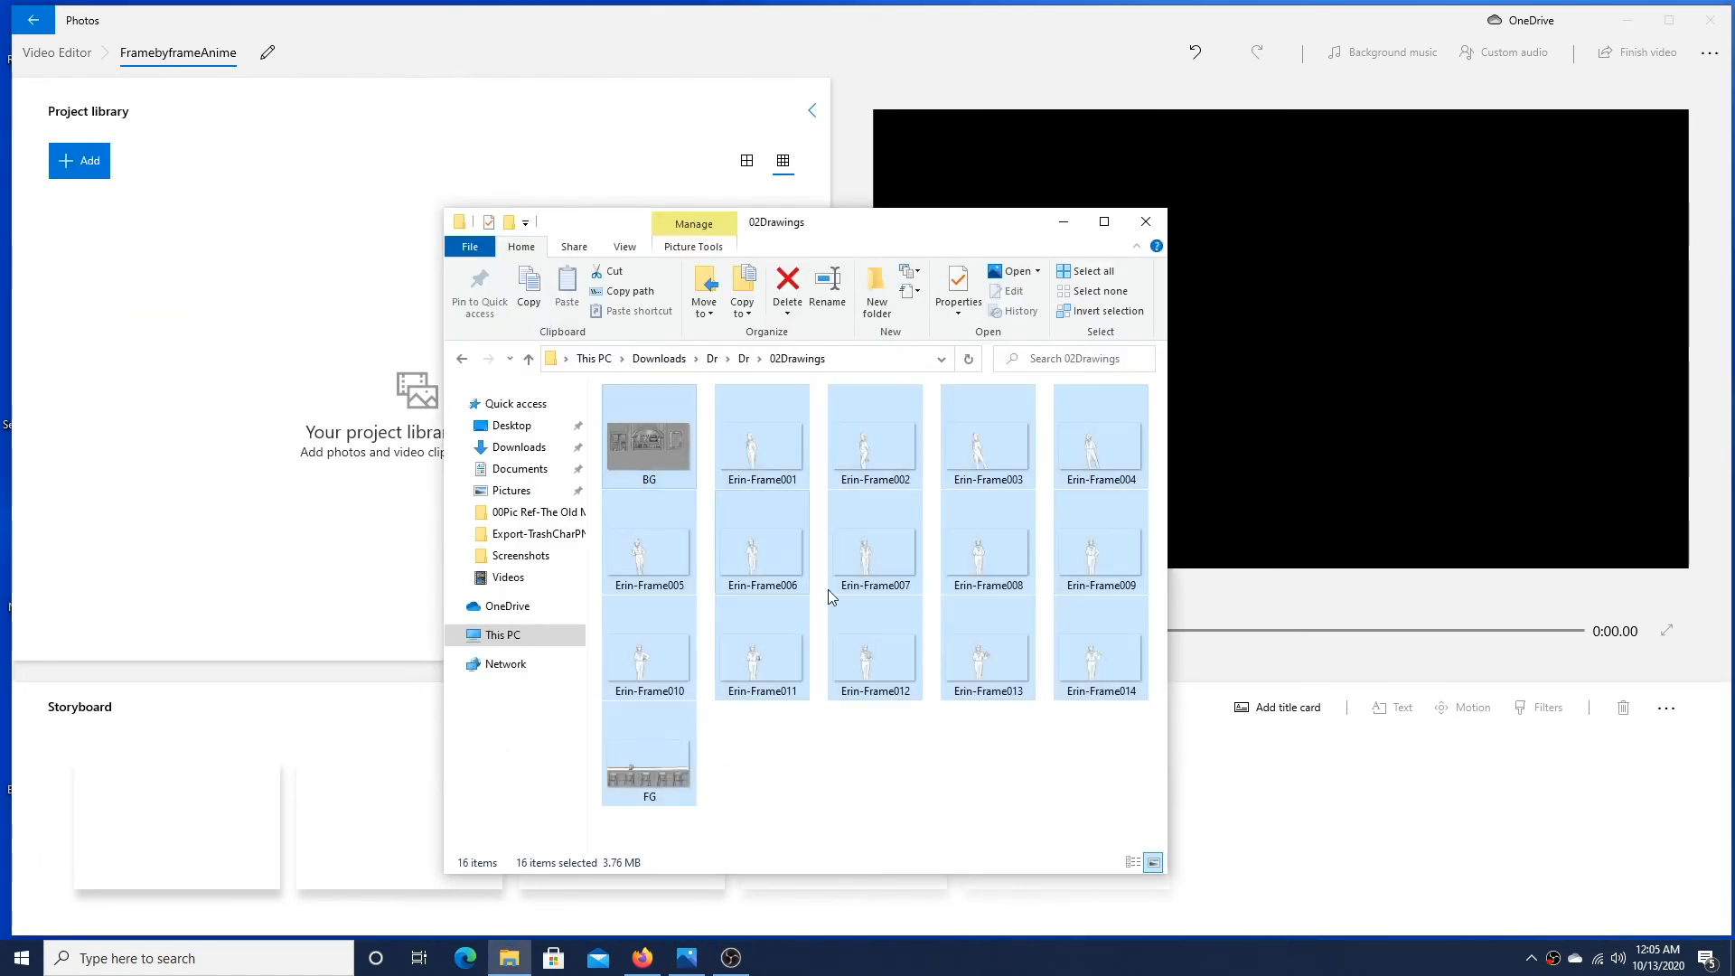
pyautogui.moveTo(755, 436); pyautogui.dragTo(189, 351)
pyautogui.click(306, 577)
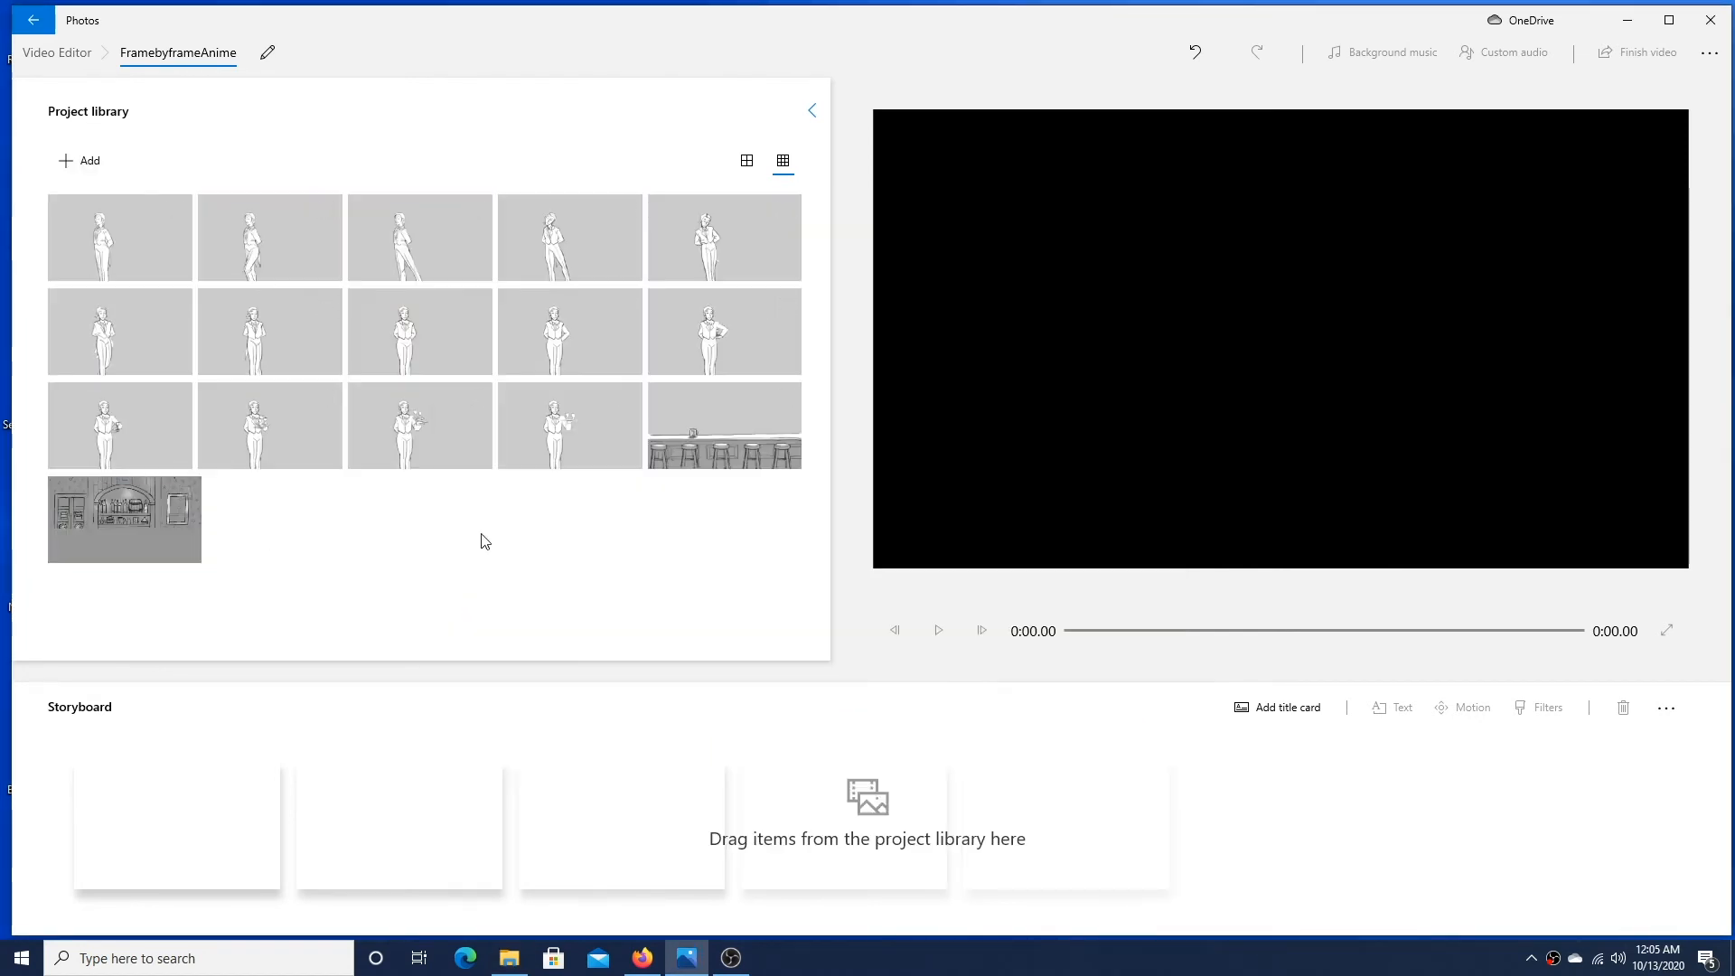
# Place the BG image as the first storyboard clip and set its duration to 4 seconds
pyautogui.moveTo(159, 533); pyautogui.dragTo(191, 824)
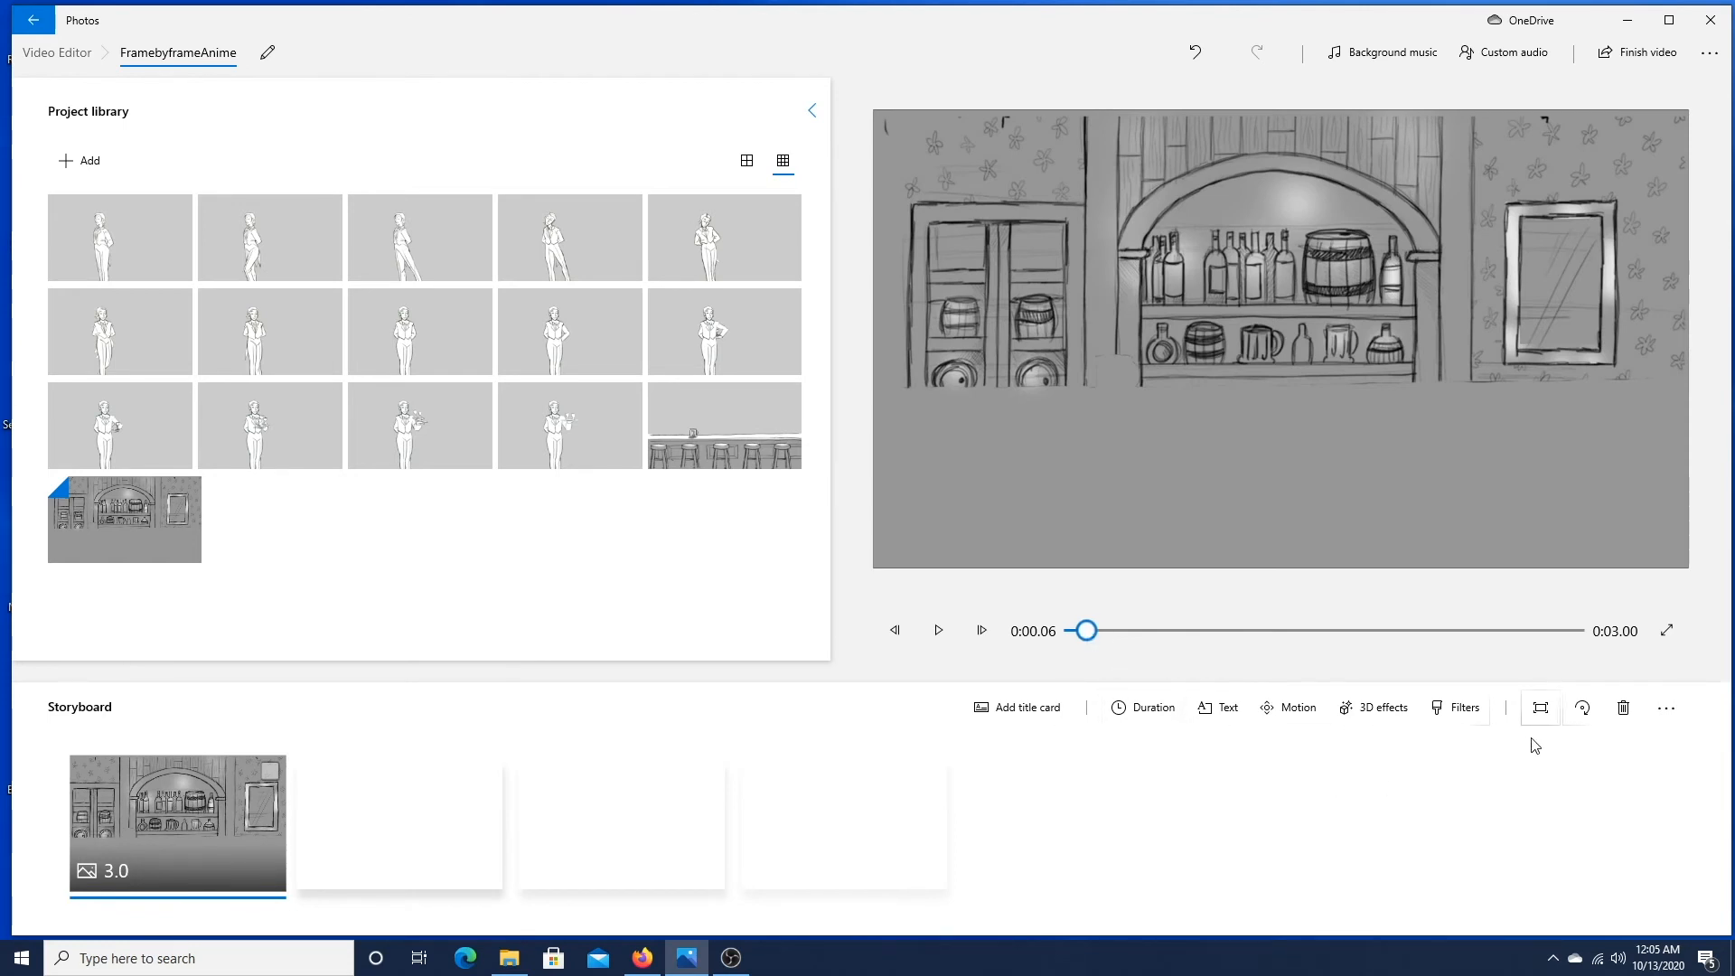
pyautogui.click(1143, 710)
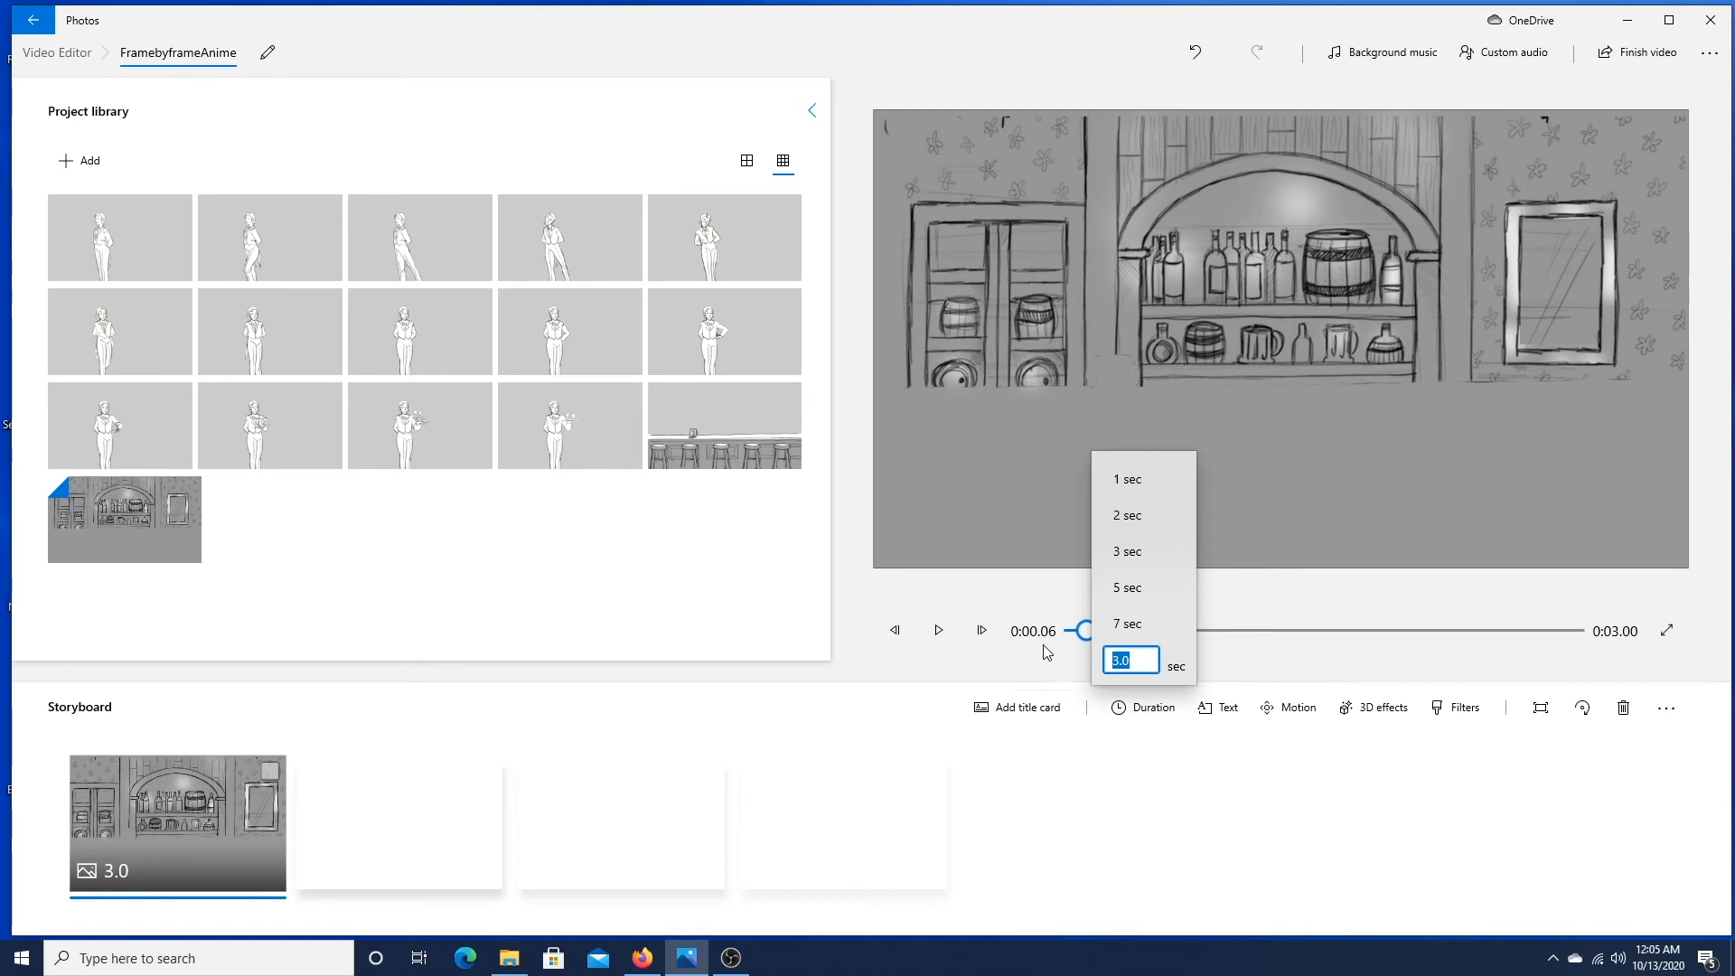
pyautogui.press('Return')
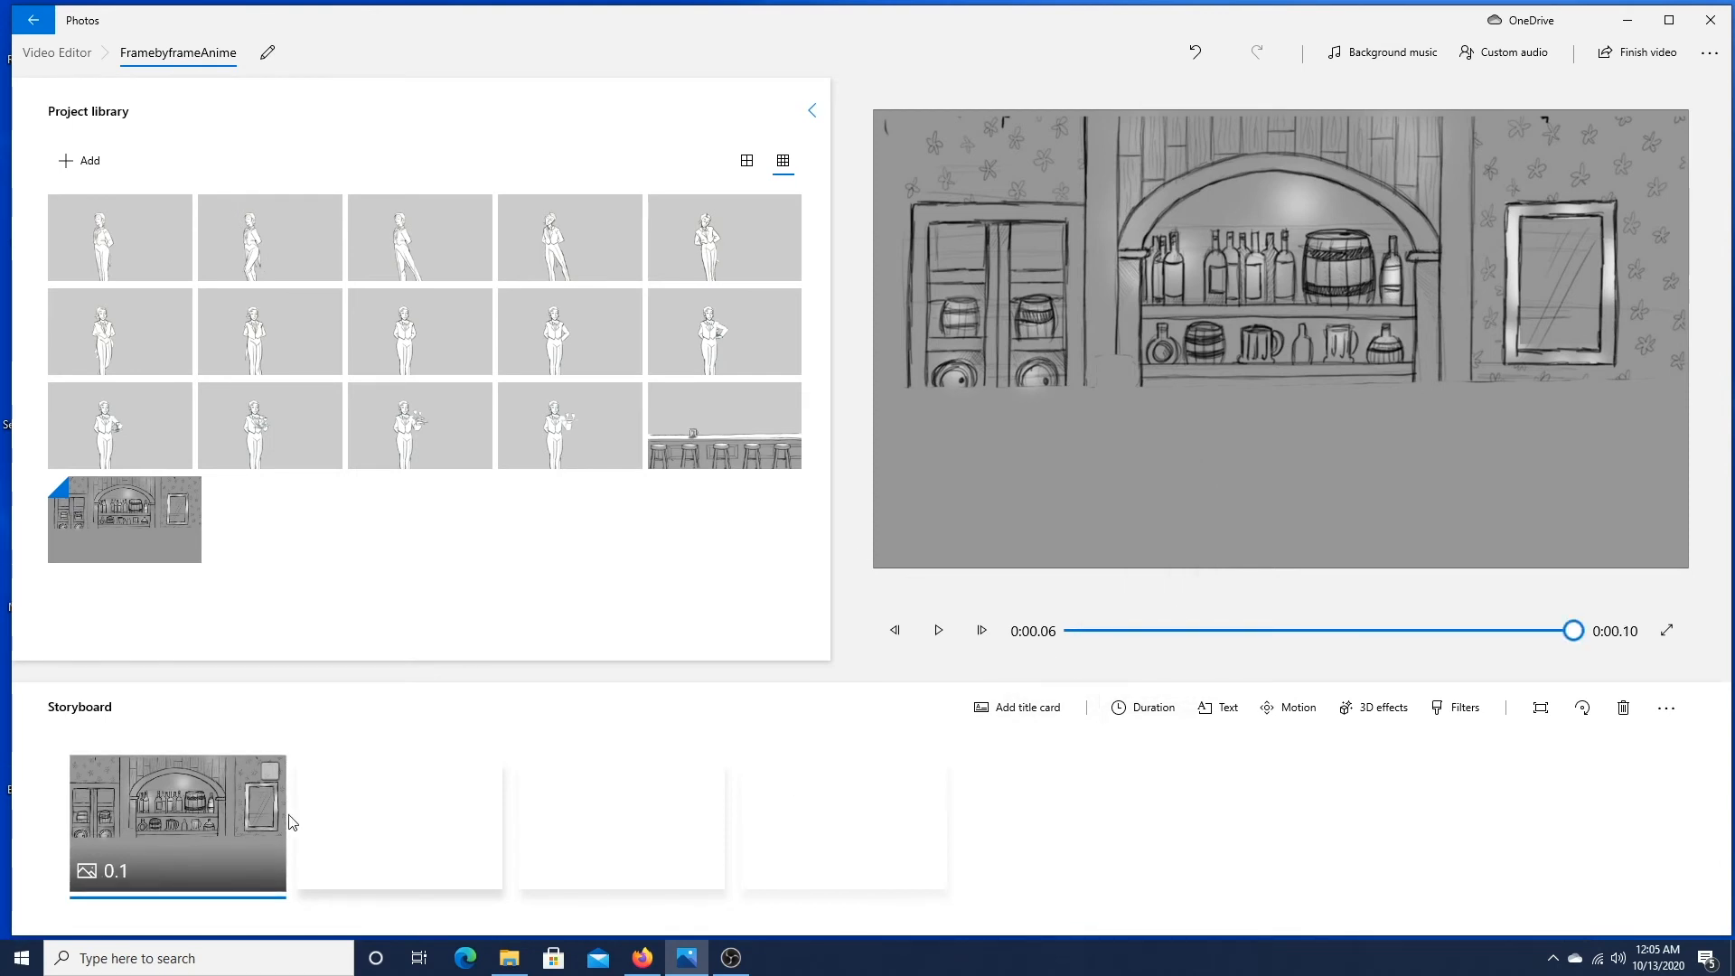
pyautogui.click(1161, 708)
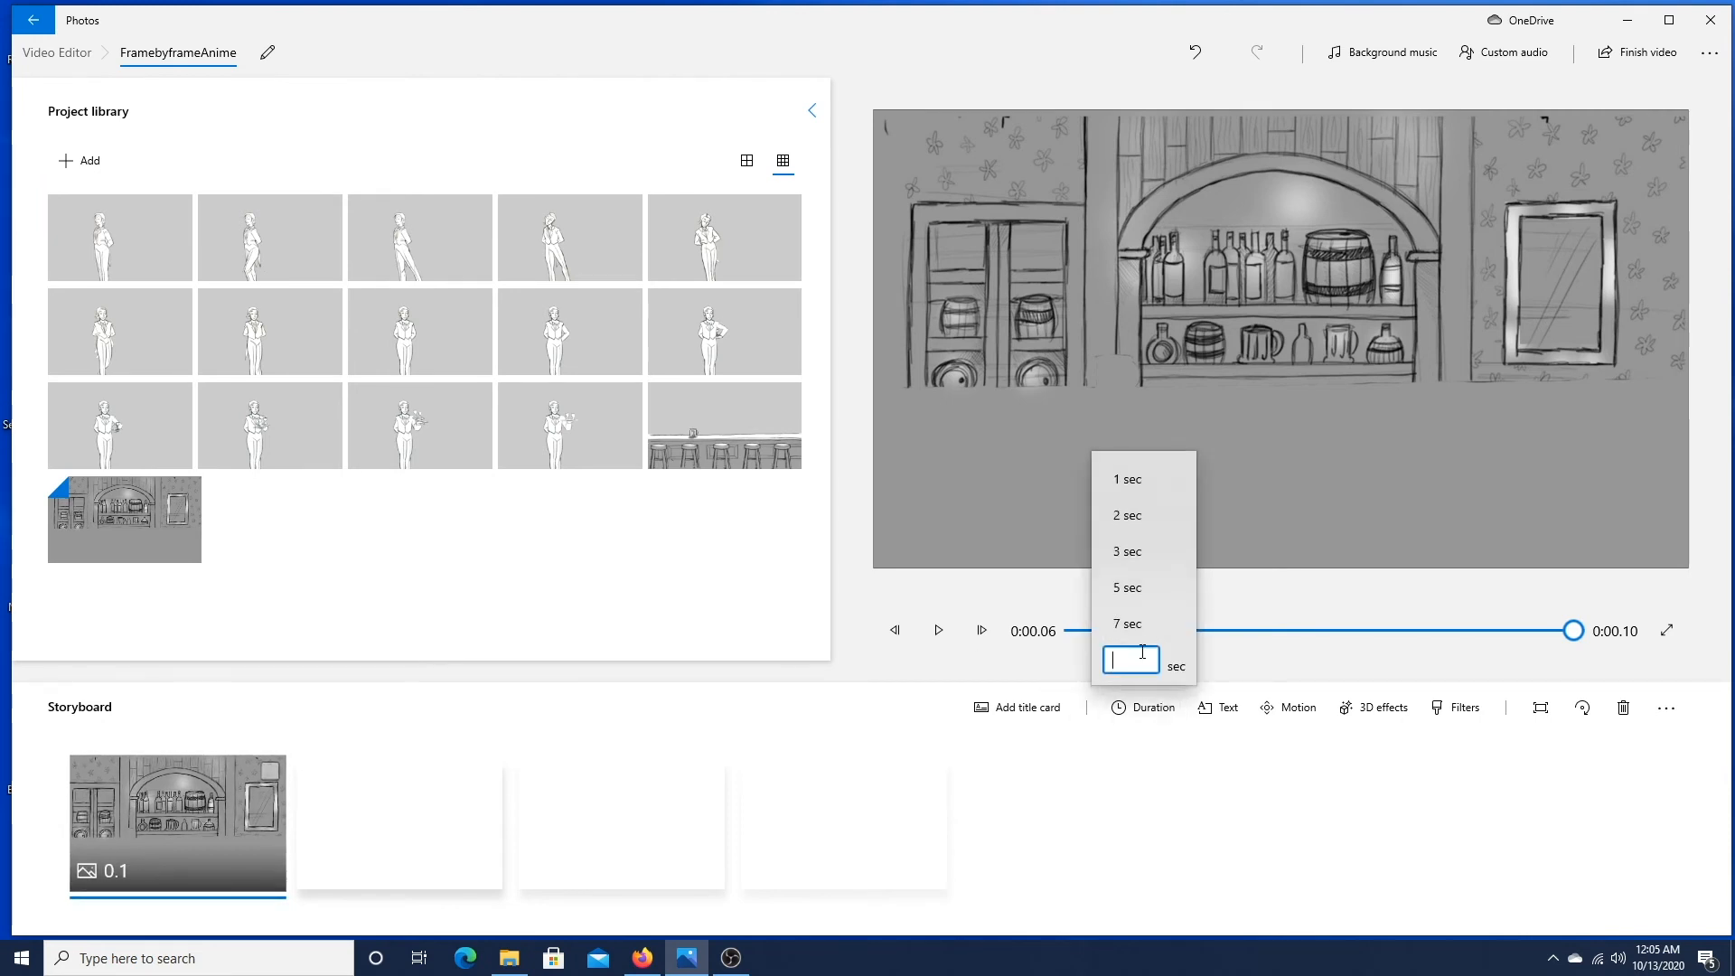
pyautogui.press('Return')
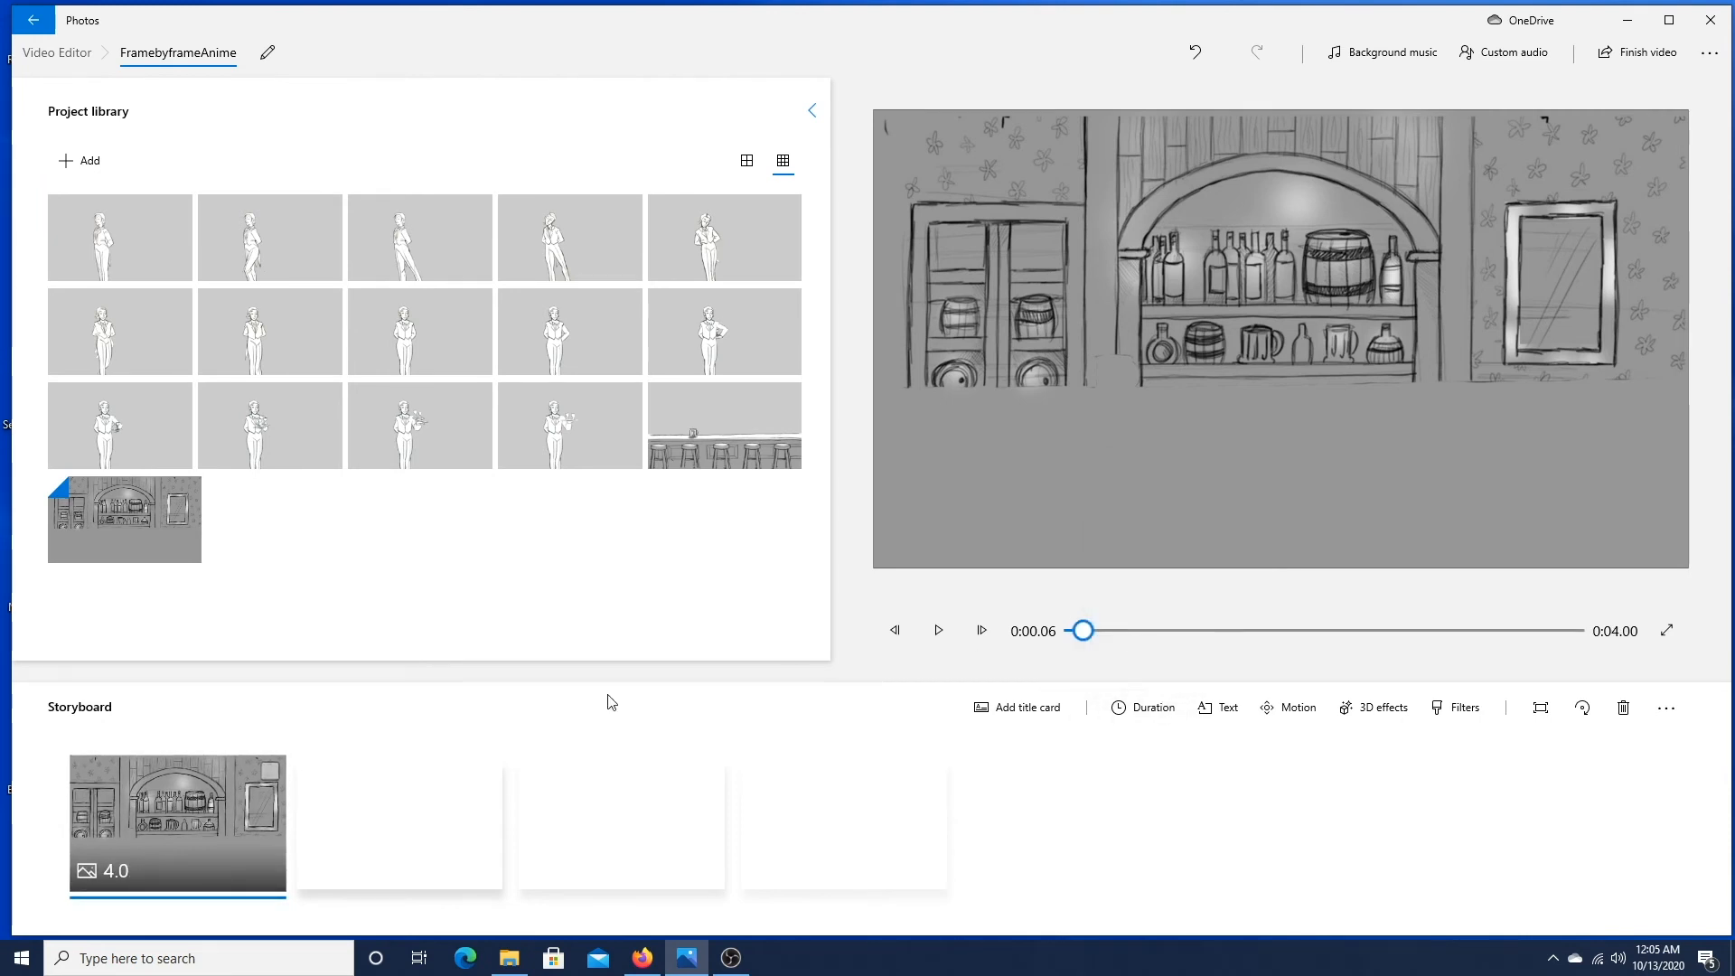
# Add Erin-Frame001 and the FG bar counter image to the storyboard after the BG clip
pyautogui.moveTo(112, 228); pyautogui.dragTo(468, 827)
pyautogui.click(204, 794)
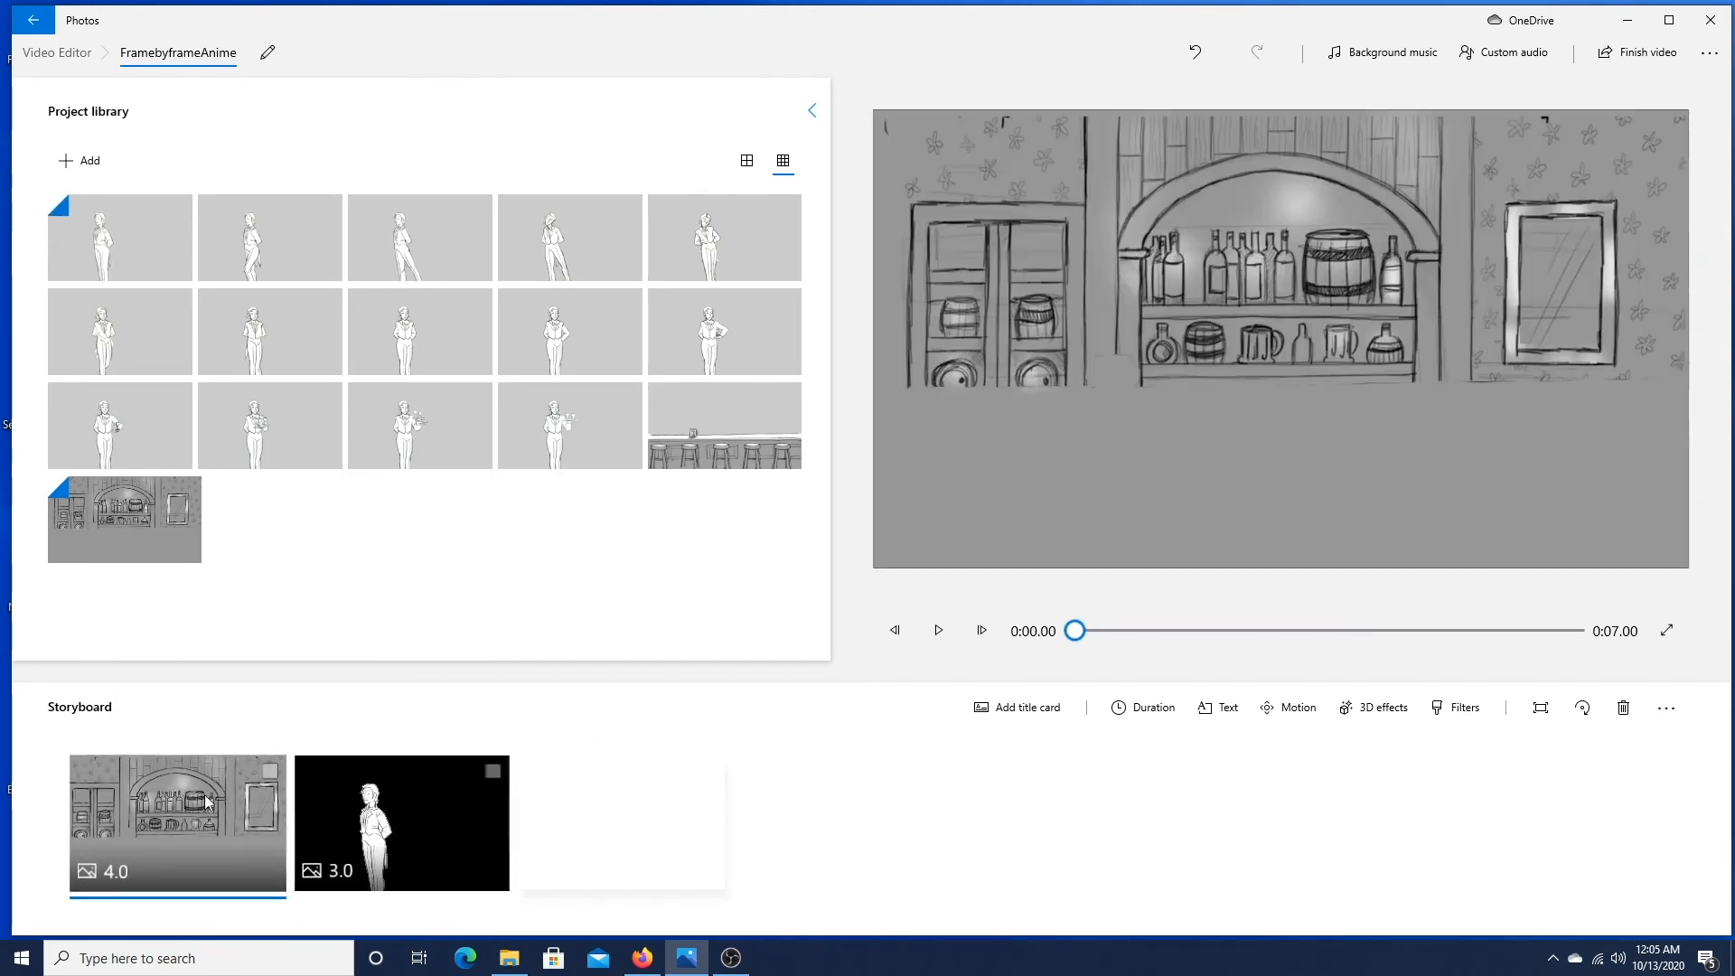
pyautogui.click(416, 810)
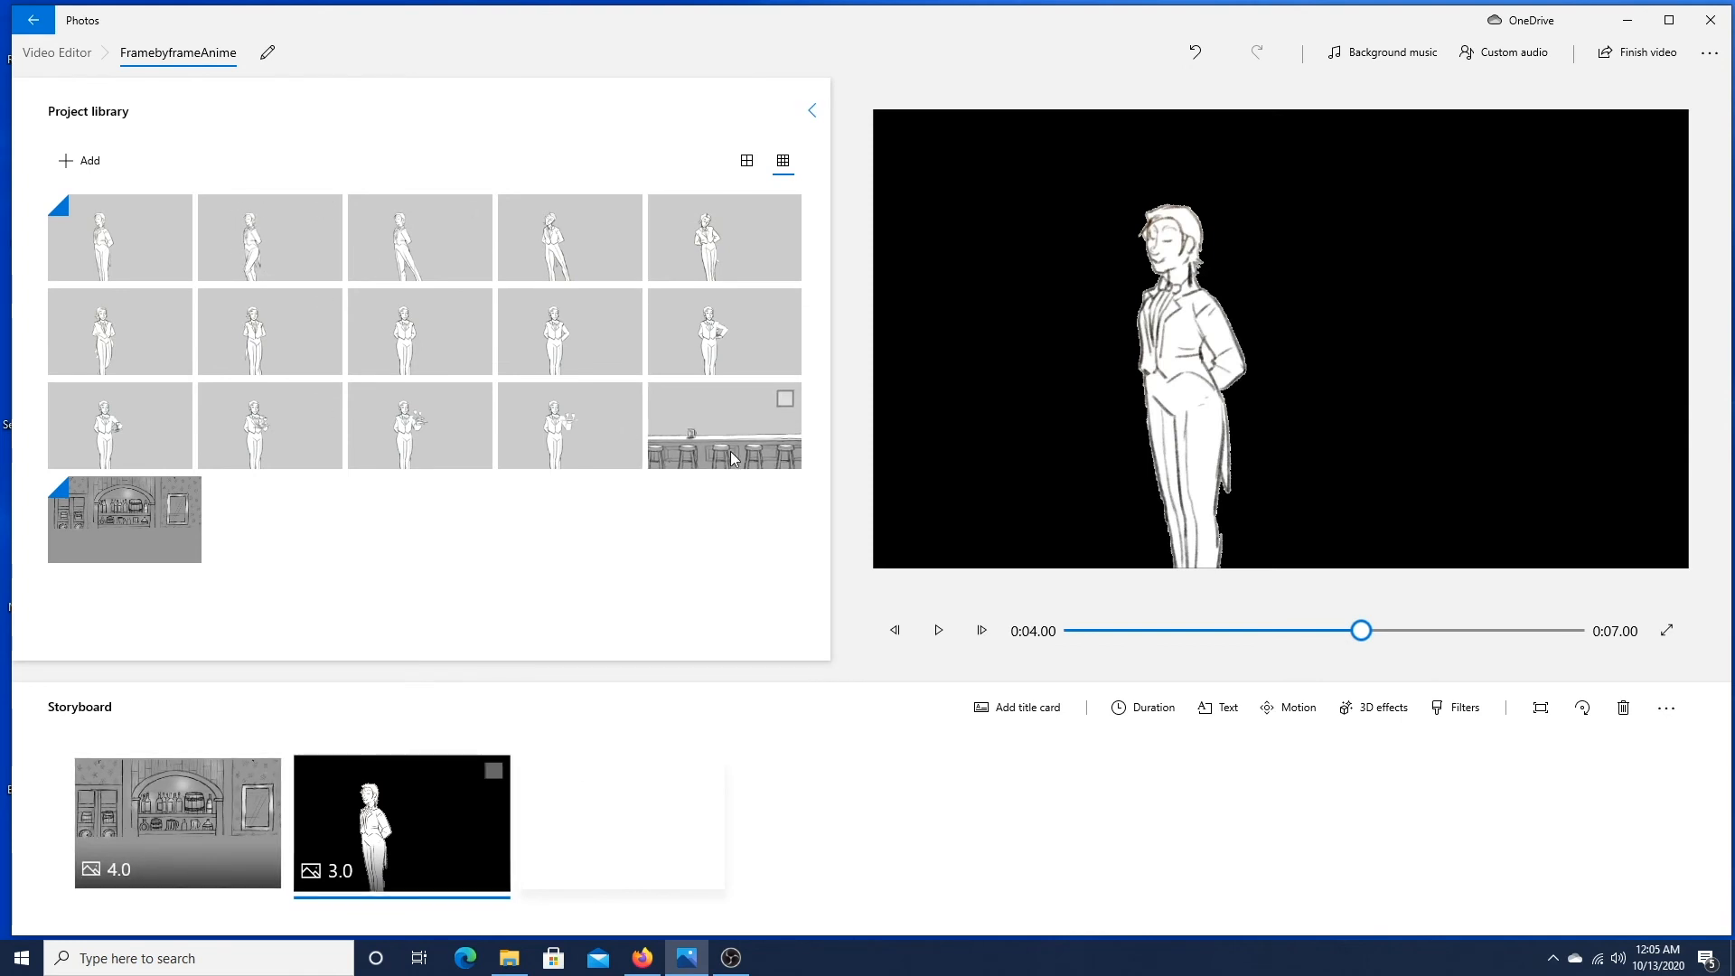
pyautogui.moveTo(732, 459); pyautogui.dragTo(701, 744)
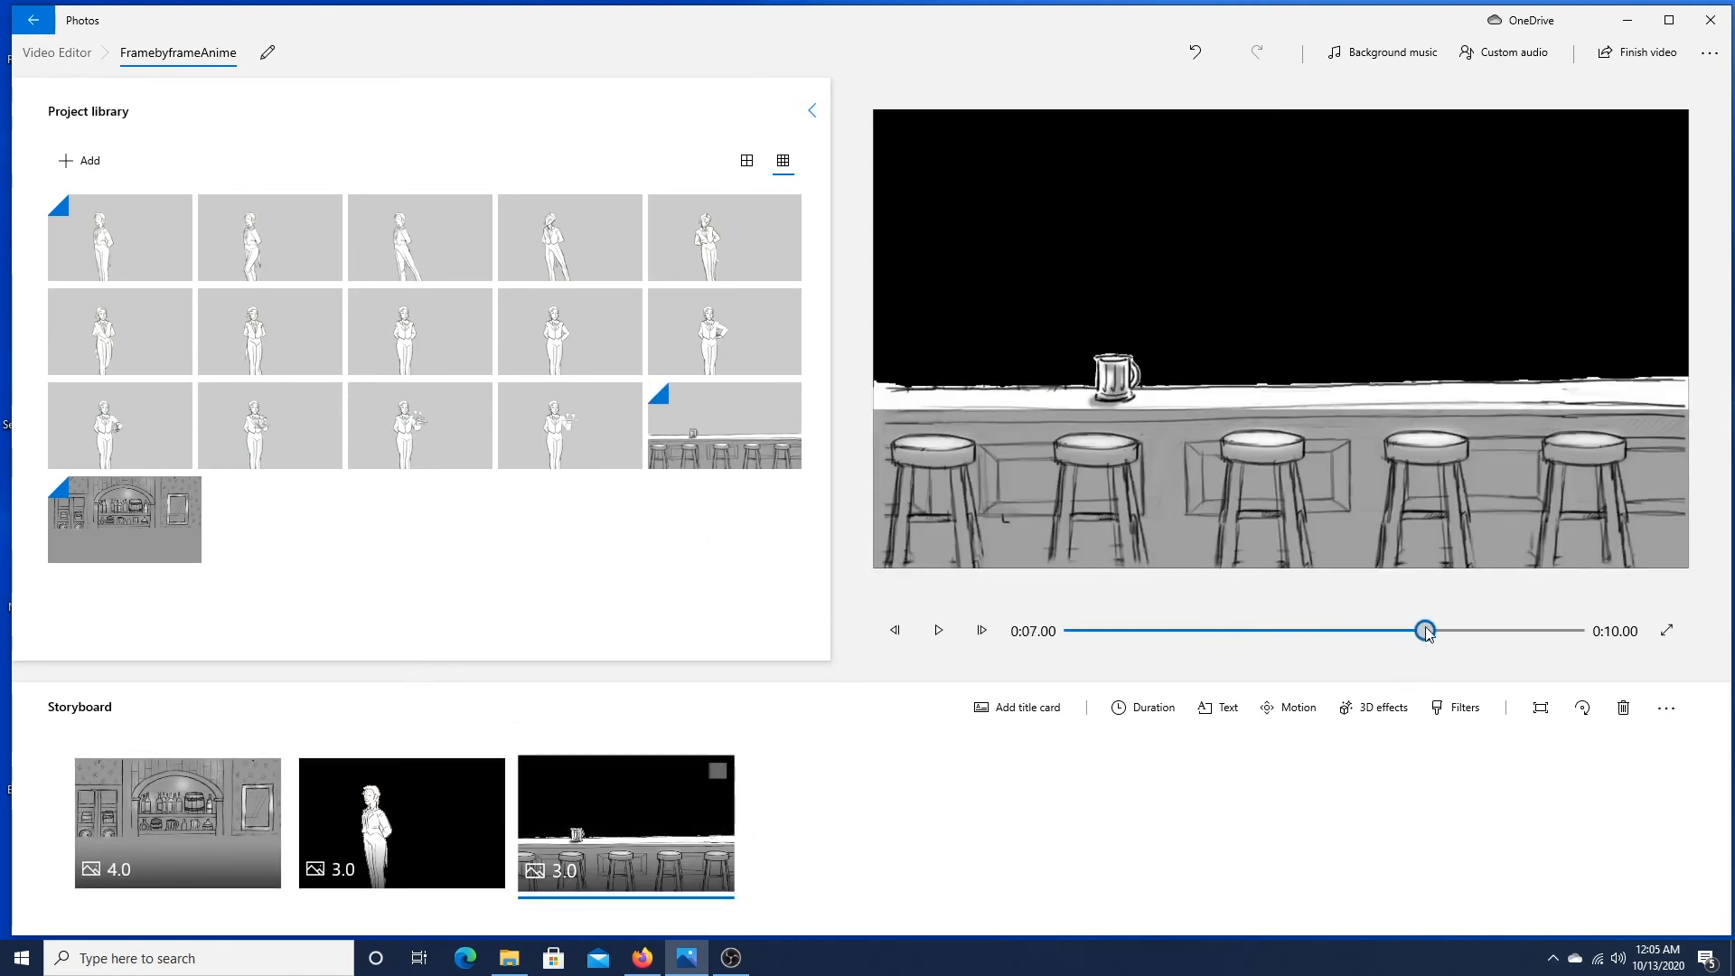
pyautogui.moveTo(1425, 633); pyautogui.dragTo(1494, 624)
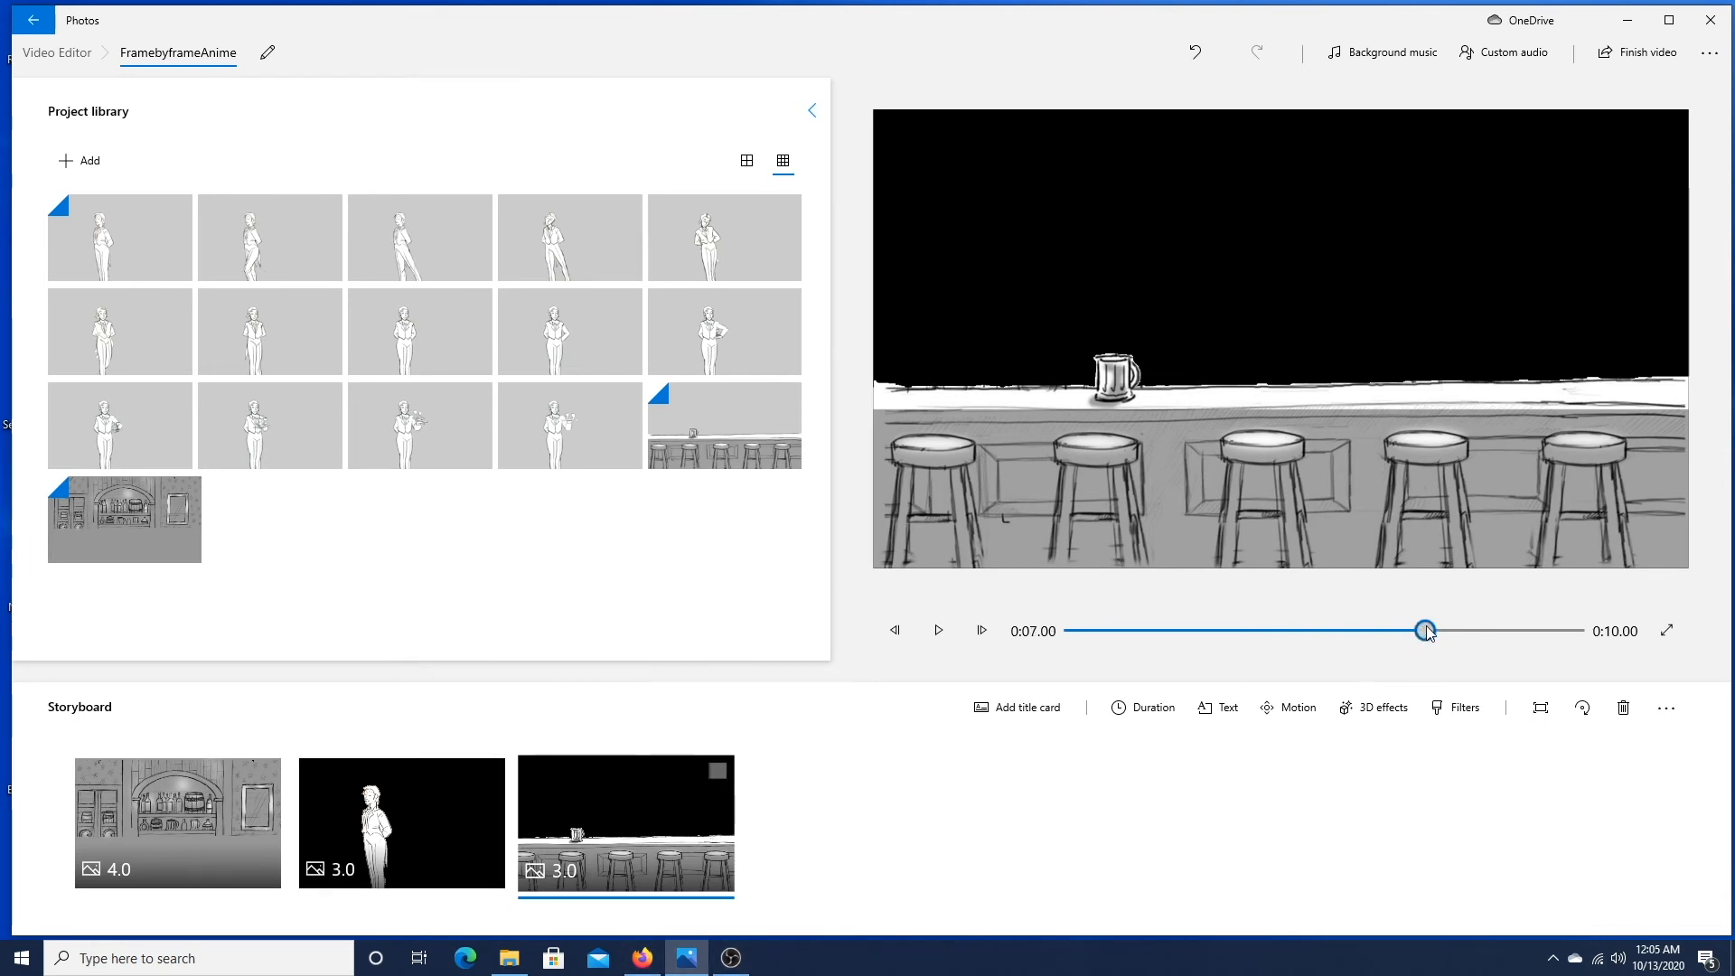
pyautogui.moveTo(1425, 632); pyautogui.dragTo(1494, 623)
pyautogui.moveTo(1425, 632); pyautogui.dragTo(1494, 623)
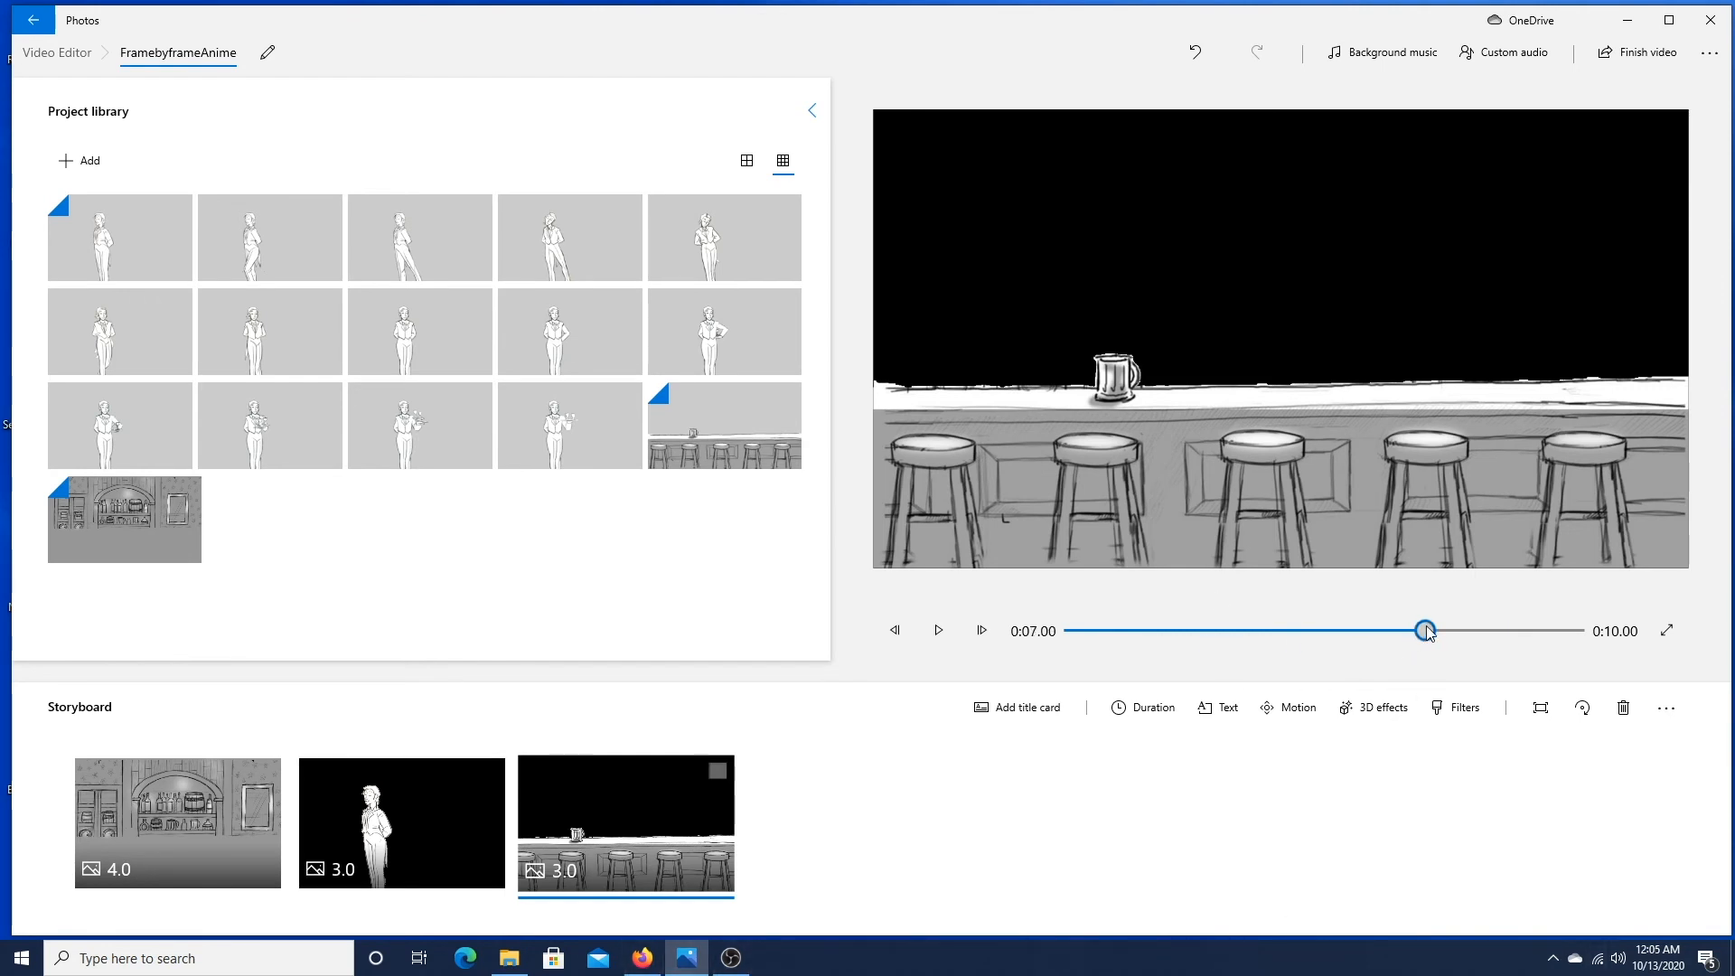
pyautogui.moveTo(1425, 631); pyautogui.dragTo(1493, 623)
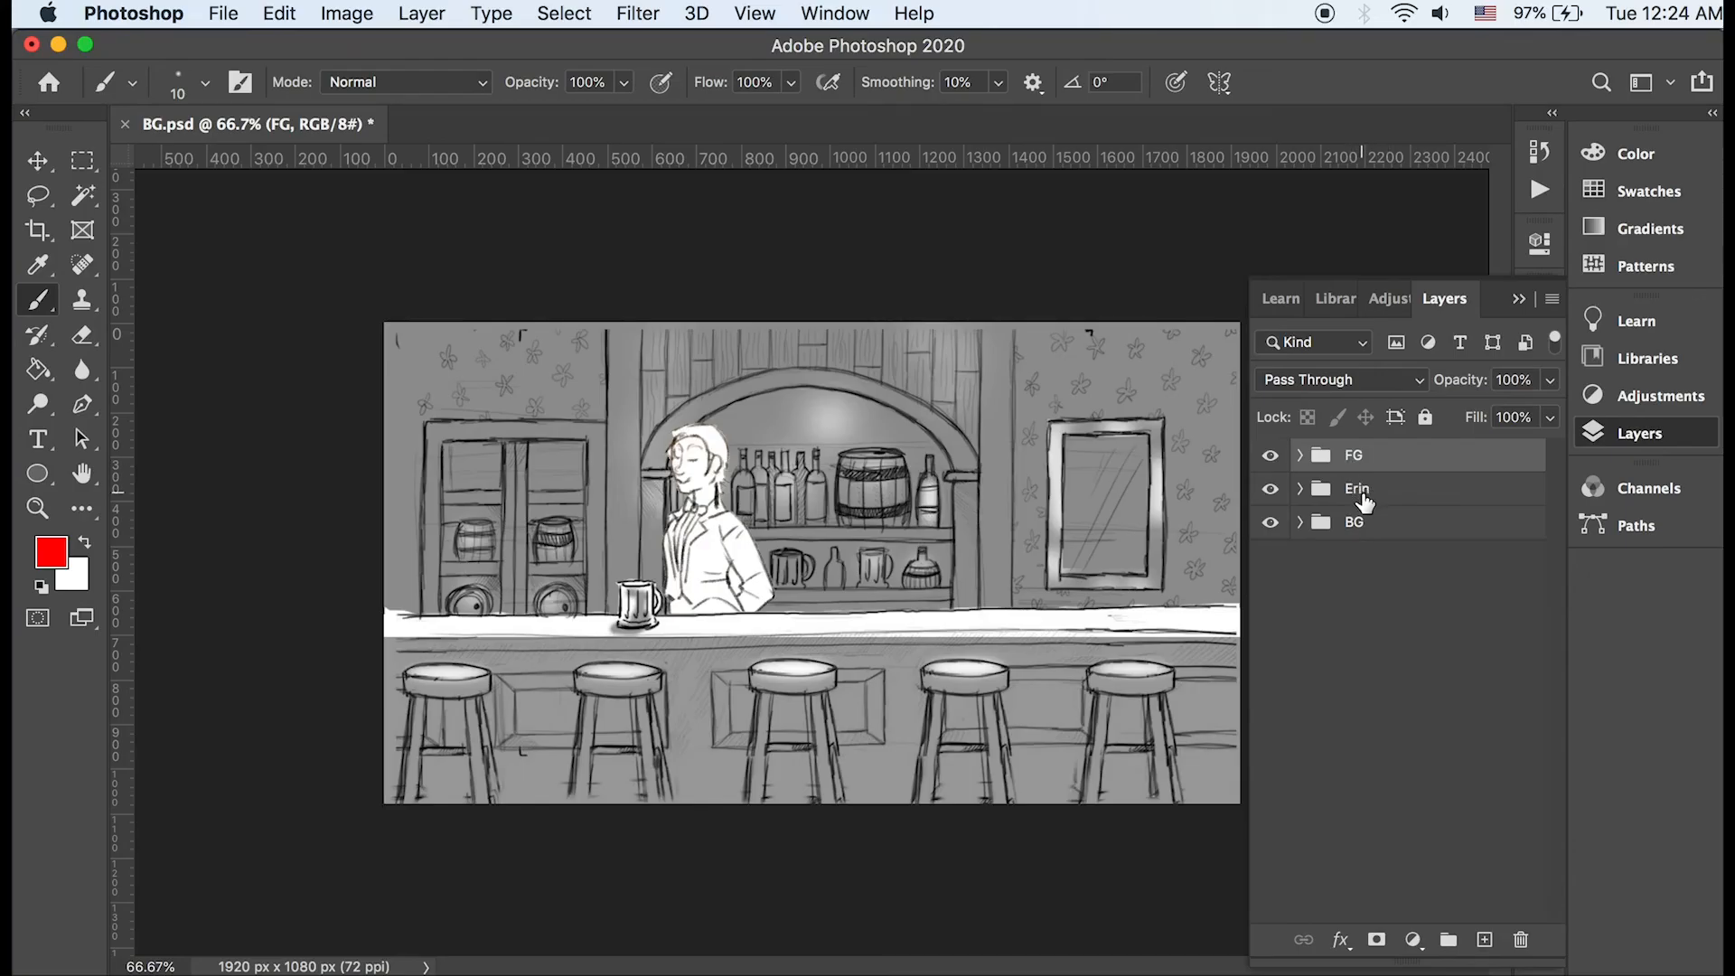
# Switch to Photoshop, flatten the FG and BG groups into single layers and duplicate both above the Erin group
pyautogui.click(1368, 526)
pyautogui.click(1299, 492)
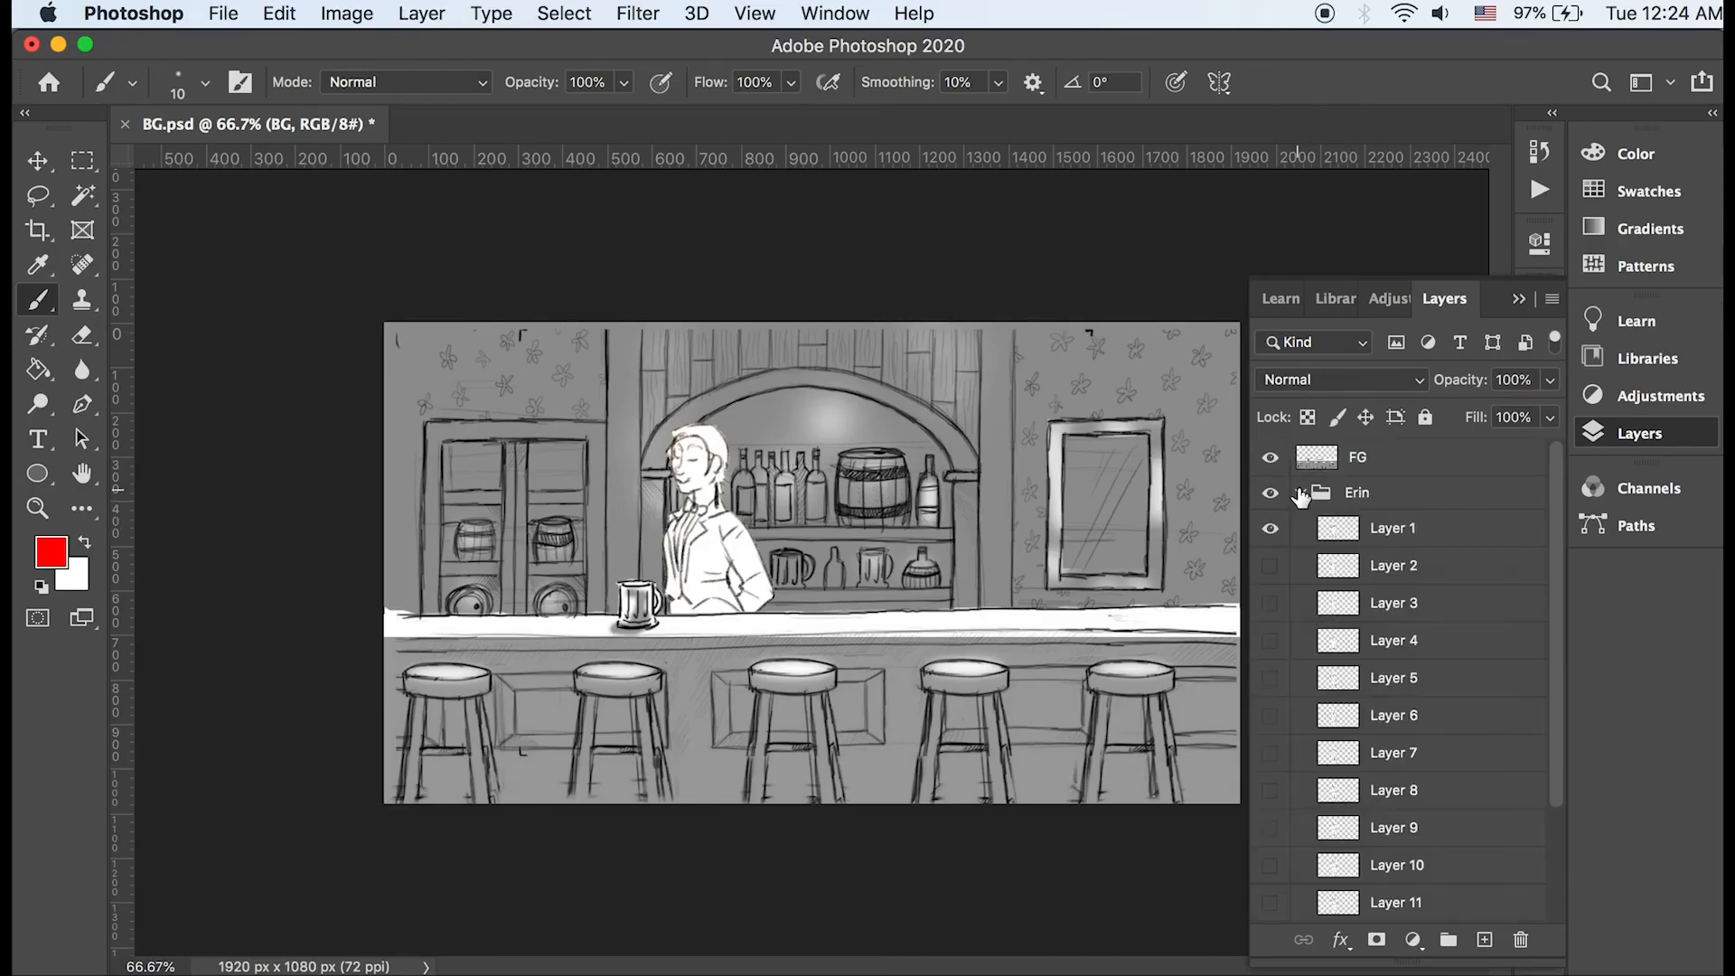
pyautogui.click(1301, 493)
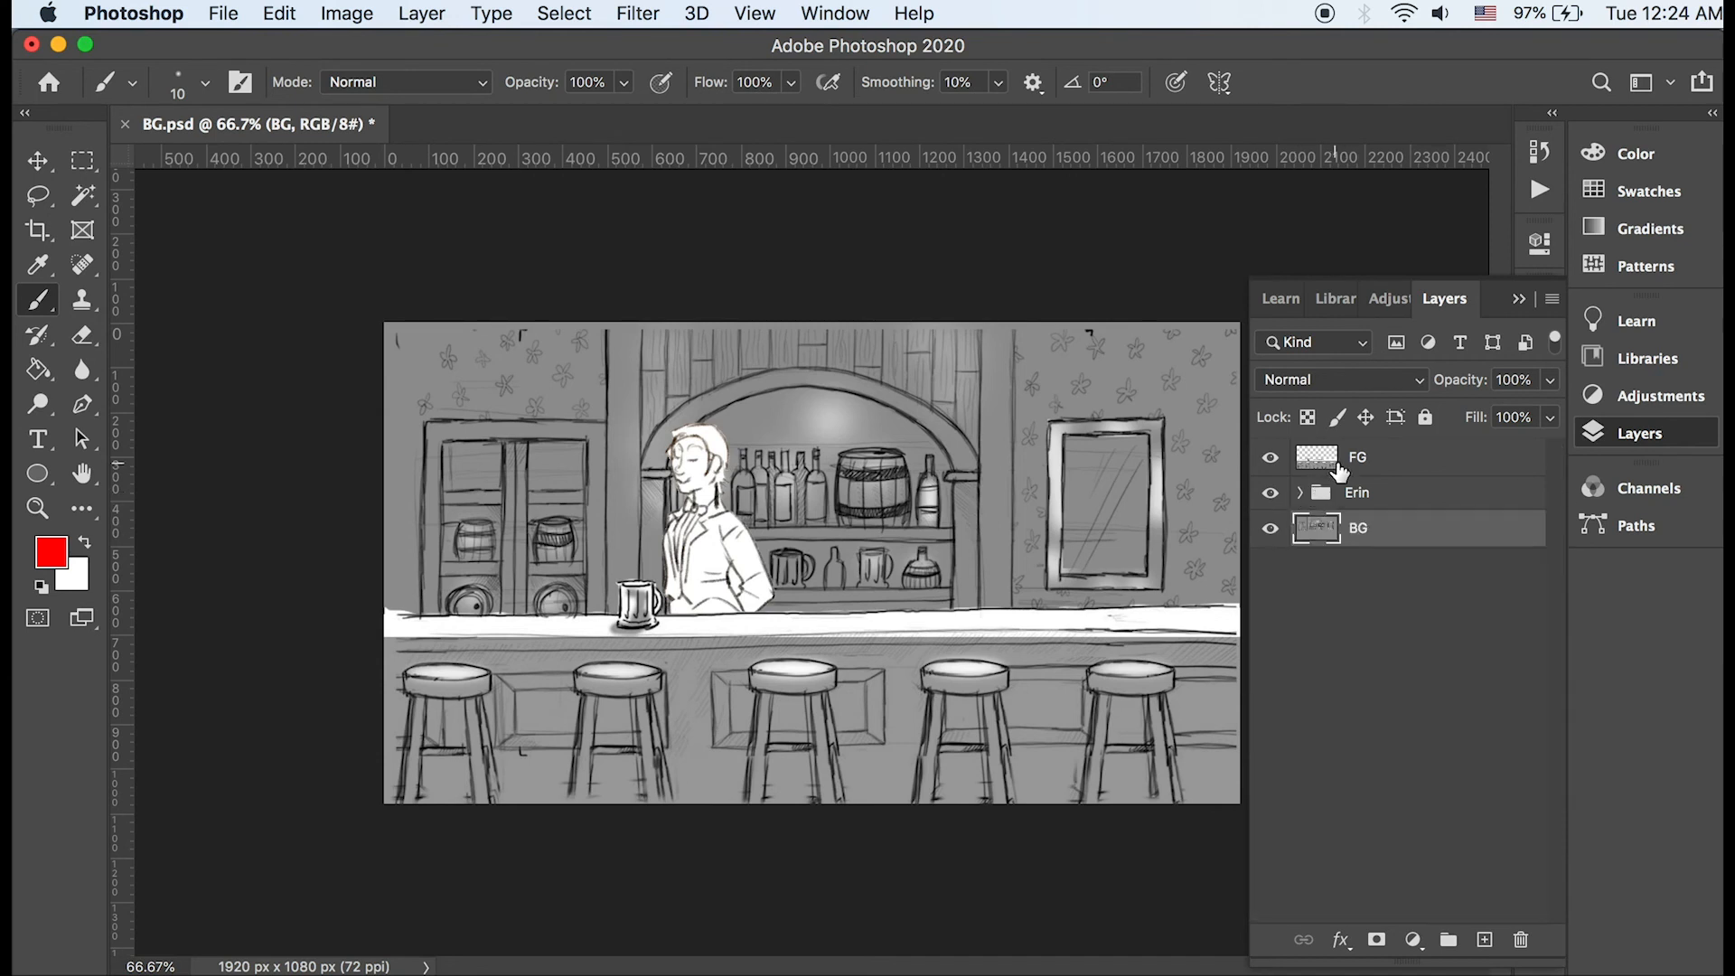
pyautogui.keyDown('super'); pyautogui.click(1360, 458); pyautogui.keyUp('super')
pyautogui.moveTo(1364, 531); pyautogui.dragTo(1485, 940)
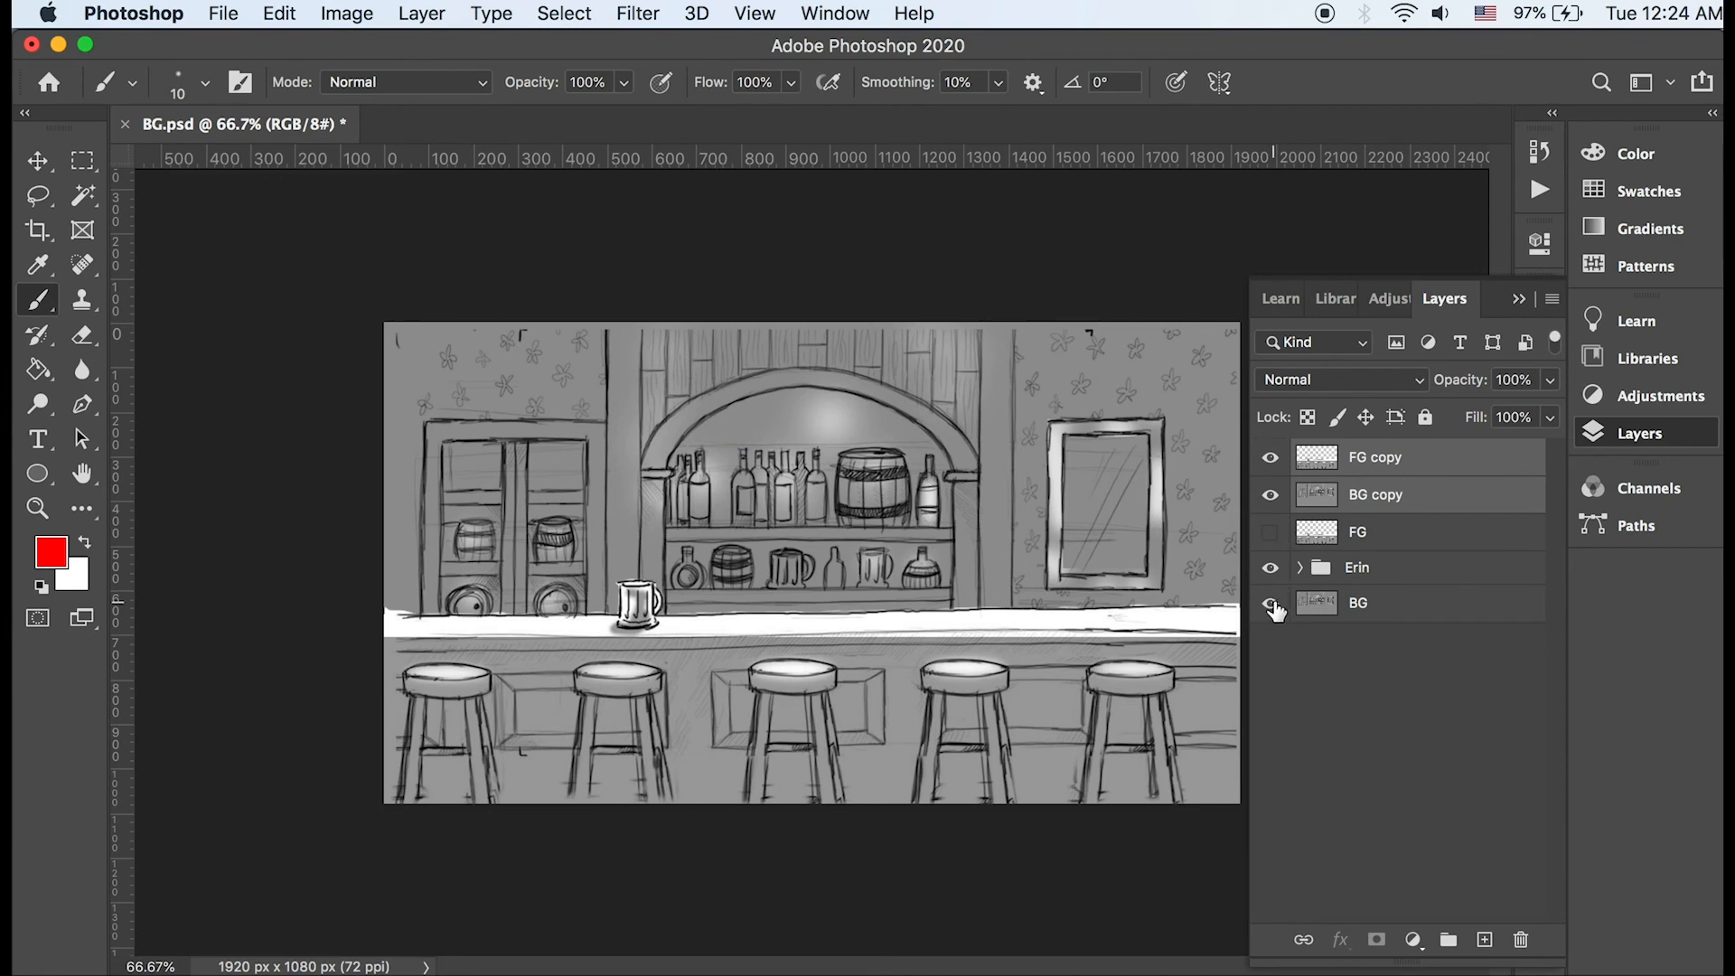
# Move Layer 1 out of the Erin group between FG copy and BG copy, and merge the three layers into one frame
pyautogui.click(1333, 568)
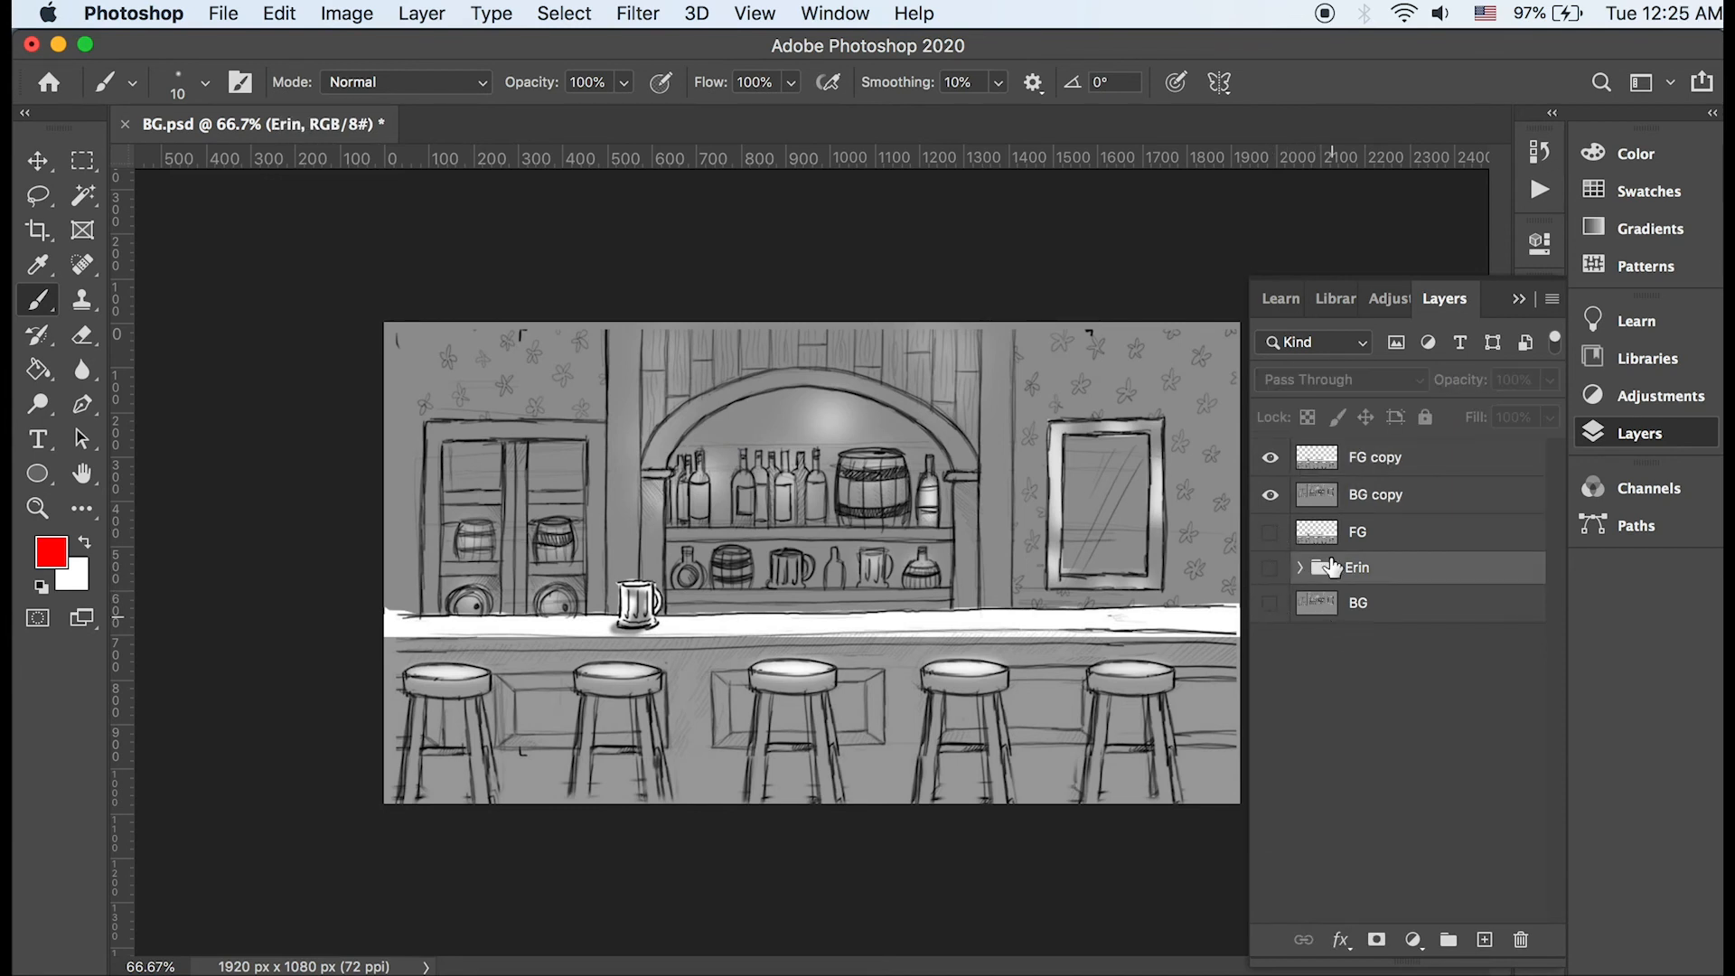
pyautogui.click(1301, 569)
pyautogui.moveTo(1382, 604); pyautogui.dragTo(1484, 940)
pyautogui.click(1353, 464)
pyautogui.keyDown('shift'); pyautogui.click(1357, 533); pyautogui.keyUp('shift')
pyautogui.press('super+e')
# Hide the merged first frame, duplicate the foreground and background again, and place Layer 2 from the Erin group between the copies
pyautogui.click(1270, 457)
pyautogui.click(1271, 494)
pyautogui.click(1301, 530)
pyautogui.keyDown('super'); pyautogui.click(1358, 566); pyautogui.keyUp('super')
pyautogui.click(1301, 605)
pyautogui.moveTo(1406, 650); pyautogui.dragTo(1345, 509)
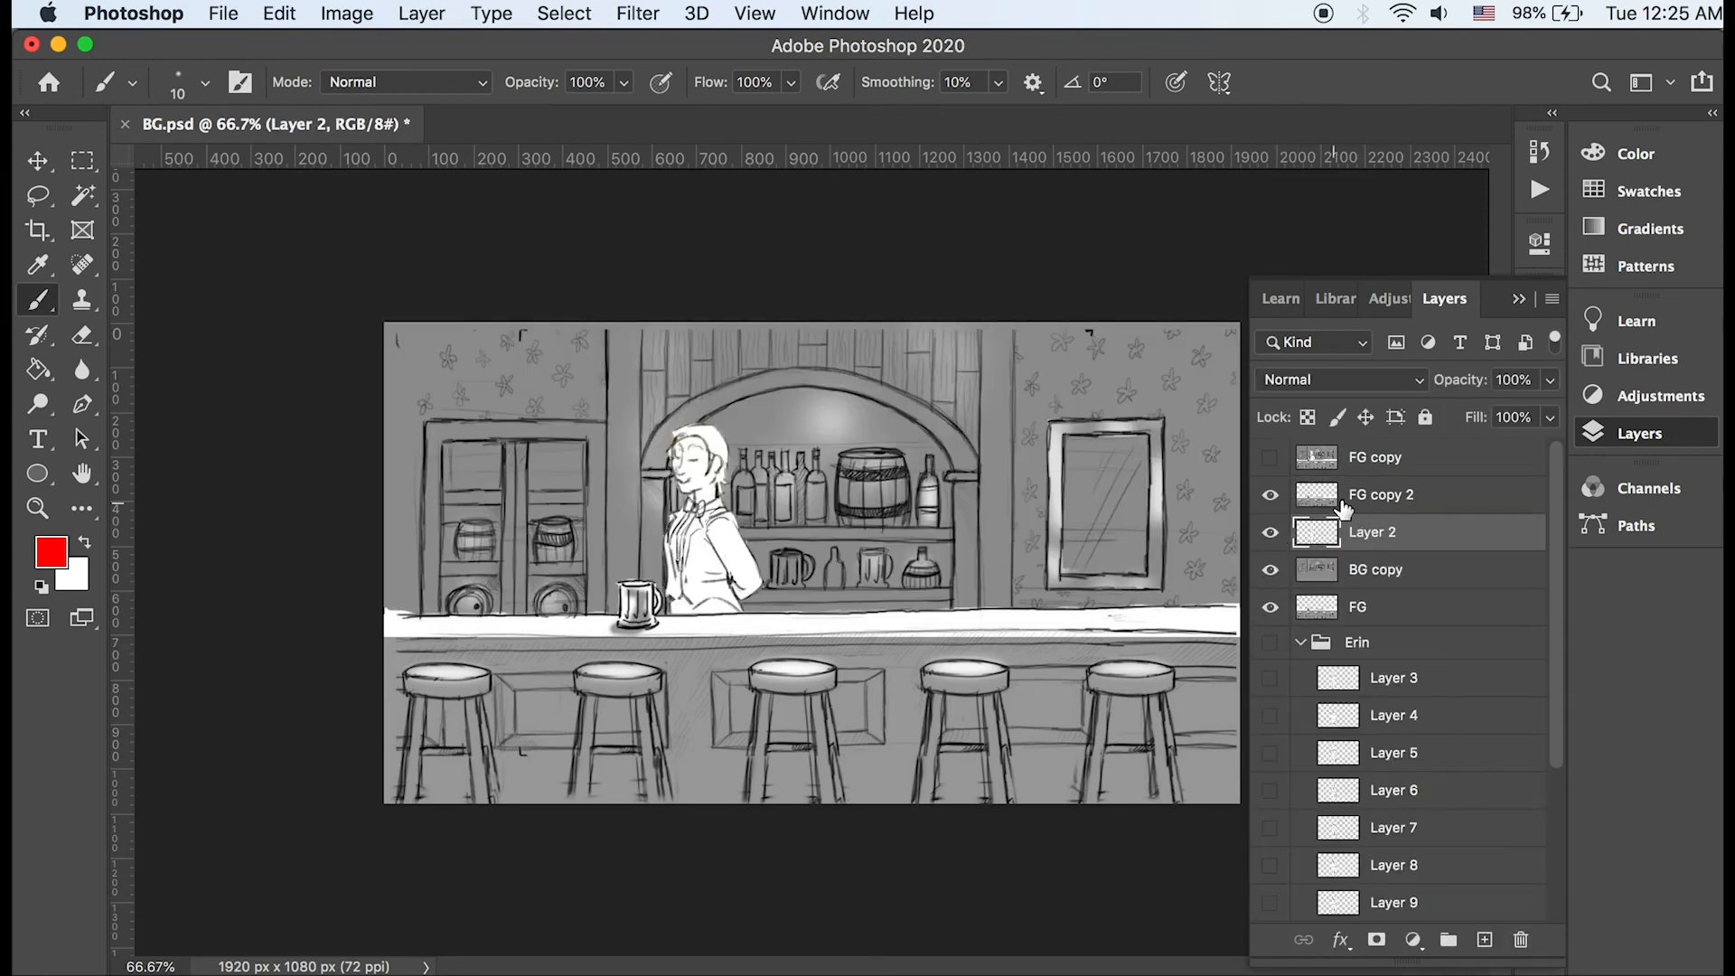
# Merge FG copy 2, Layer 2 and BG copy into the second complete frame and hide it
pyautogui.click(1345, 501)
pyautogui.keyDown('shift'); pyautogui.click(1358, 569); pyautogui.keyUp('shift')
pyautogui.press('super+e')
pyautogui.click(1271, 496)
pyautogui.click(1396, 607)
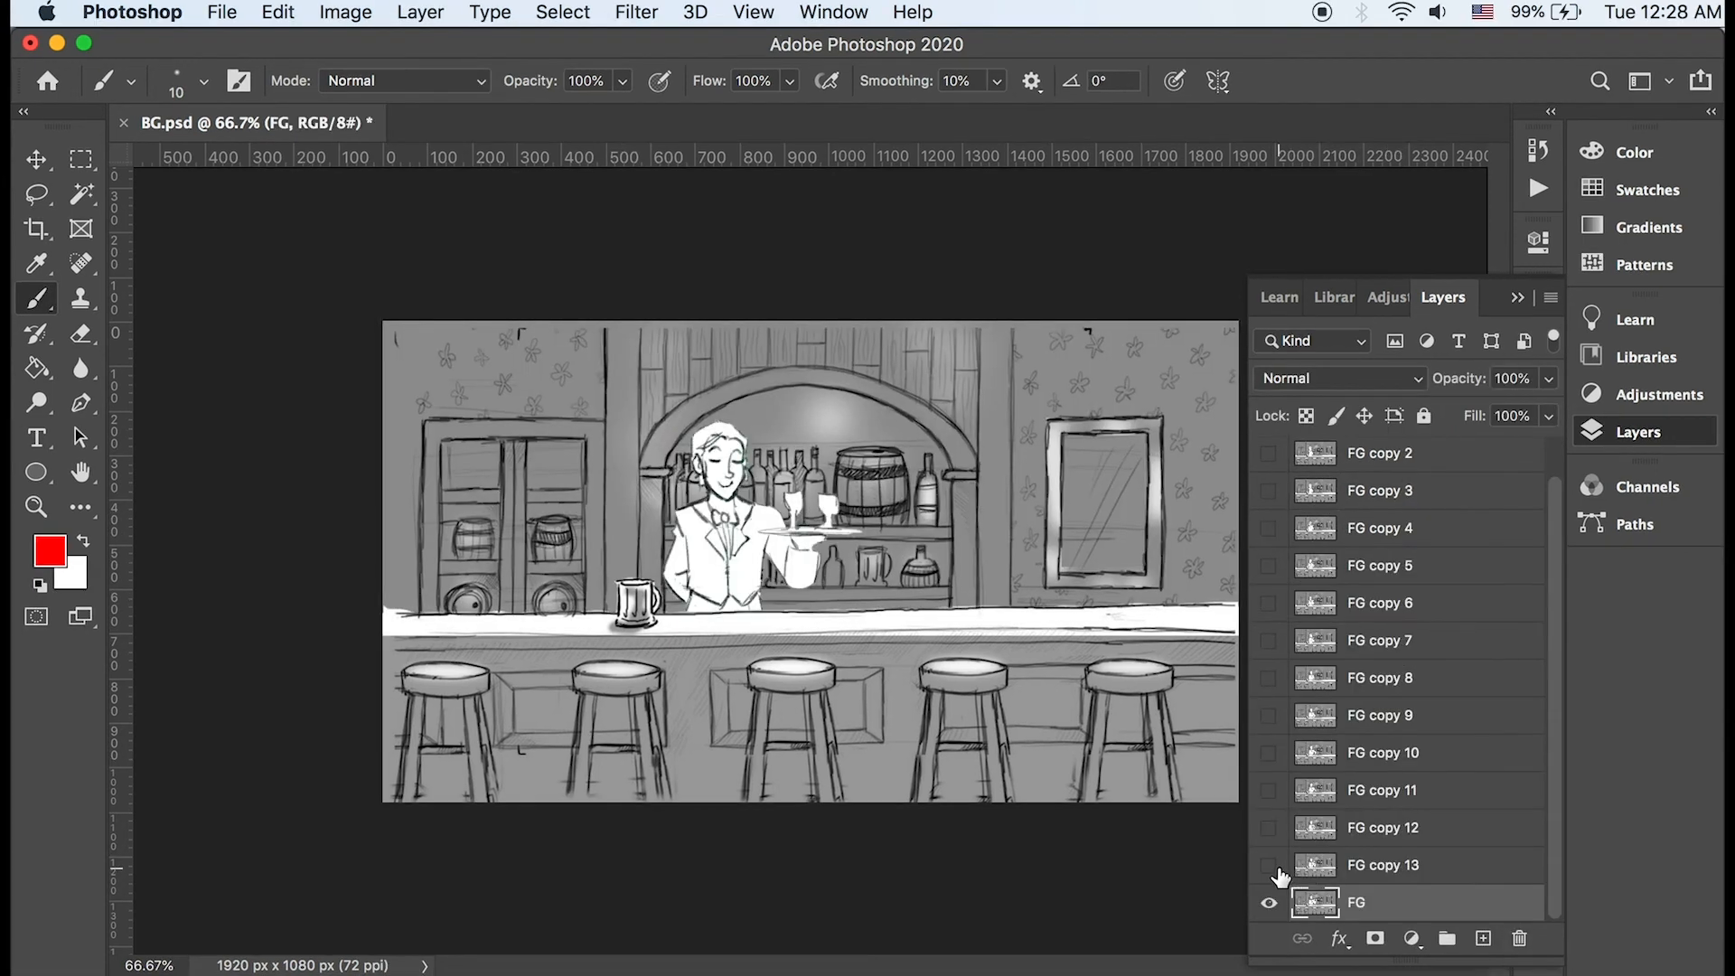
# Show the merged frames one by one from FG copy 13 up to FG copy 8 to preview the motion
pyautogui.click(1268, 865)
pyautogui.click(1268, 828)
pyautogui.click(1269, 789)
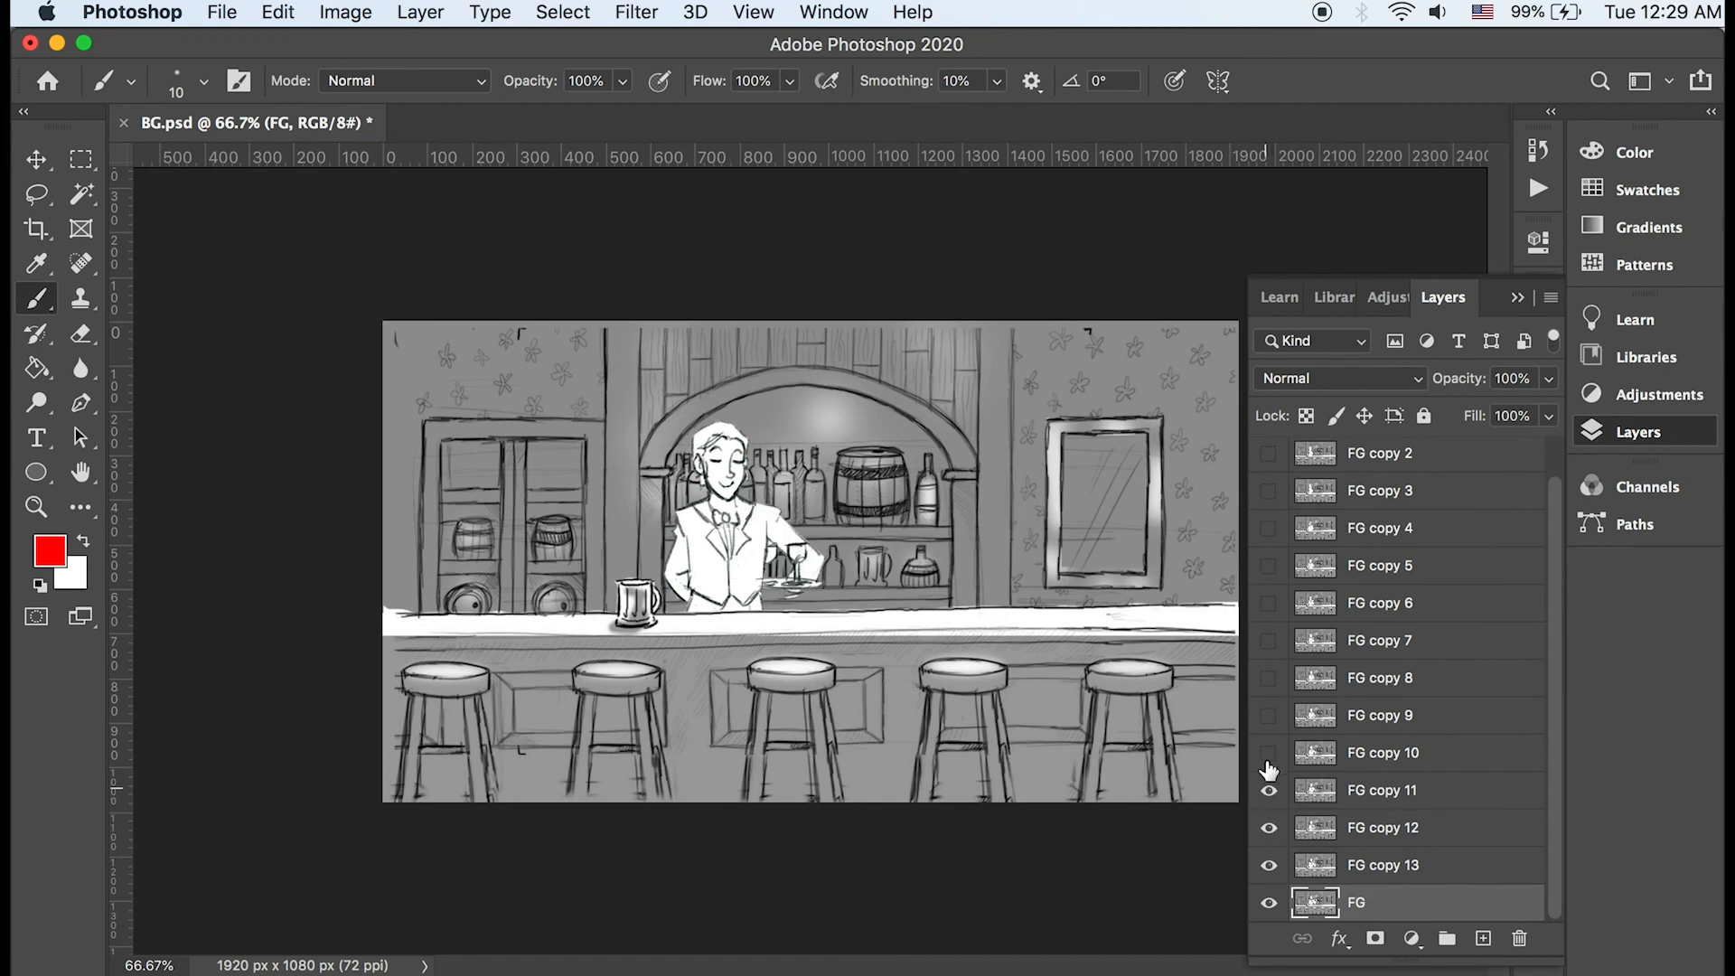
pyautogui.click(1268, 753)
pyautogui.click(1269, 714)
pyautogui.click(1268, 678)
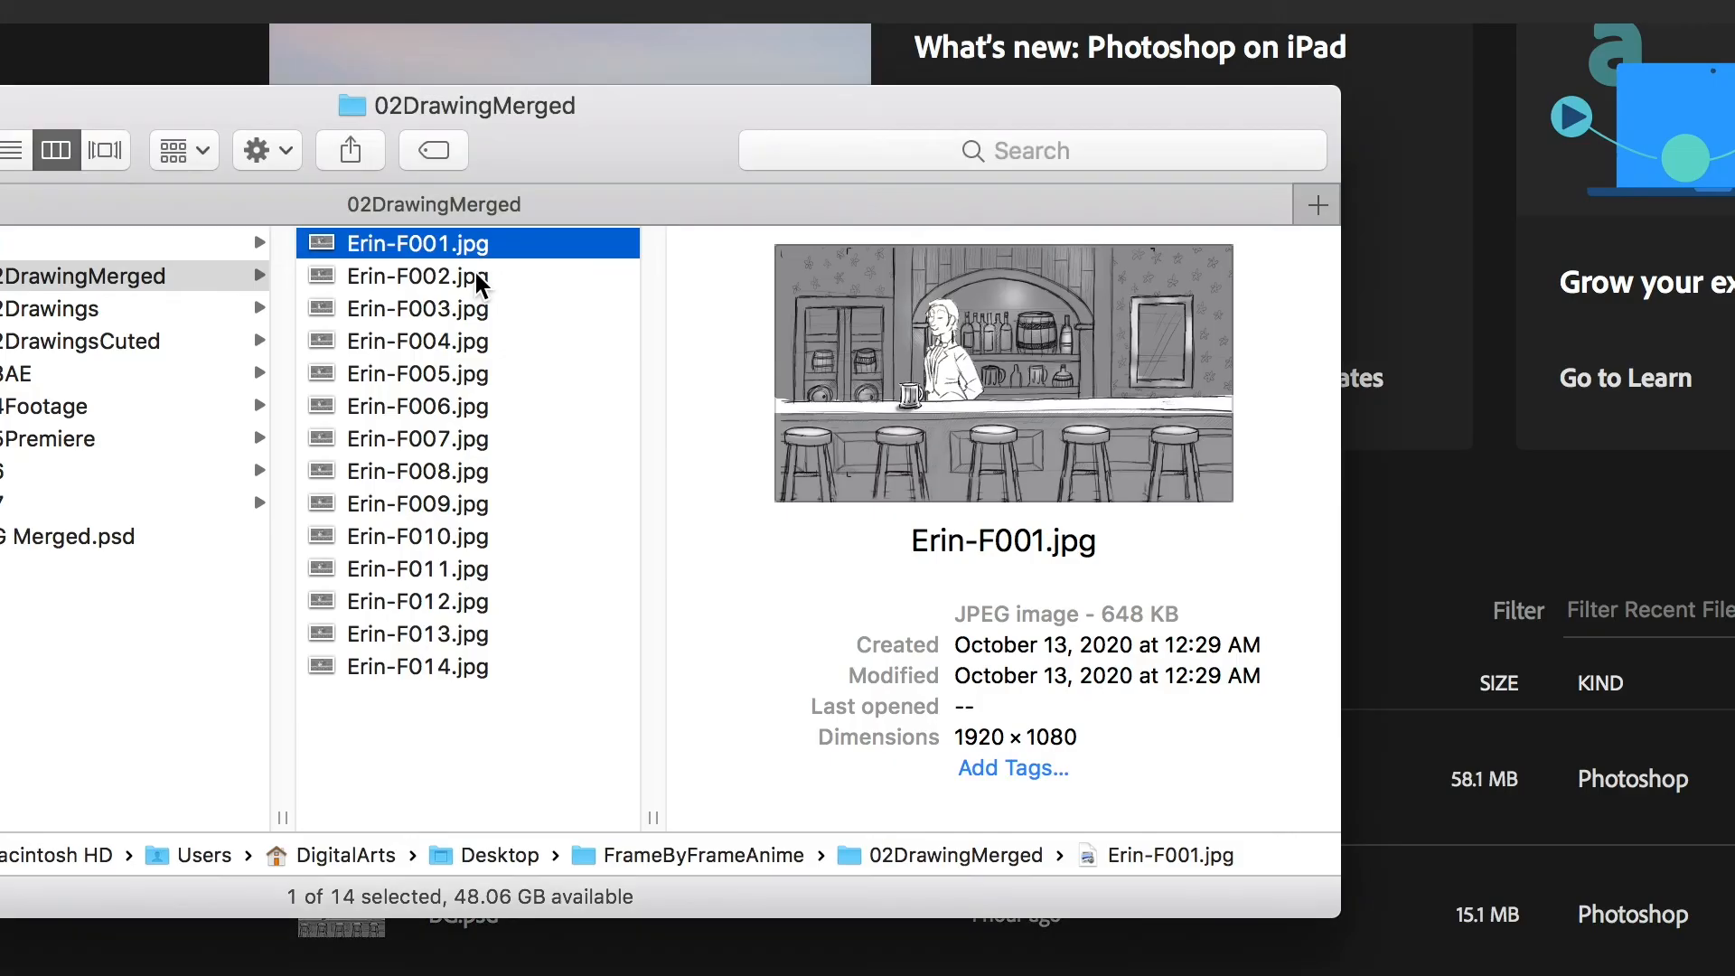
# Look through the merged JPEG frames in the 02DrawingMerged folder, starting with Erin-F002.jpg
pyautogui.click(475, 273)
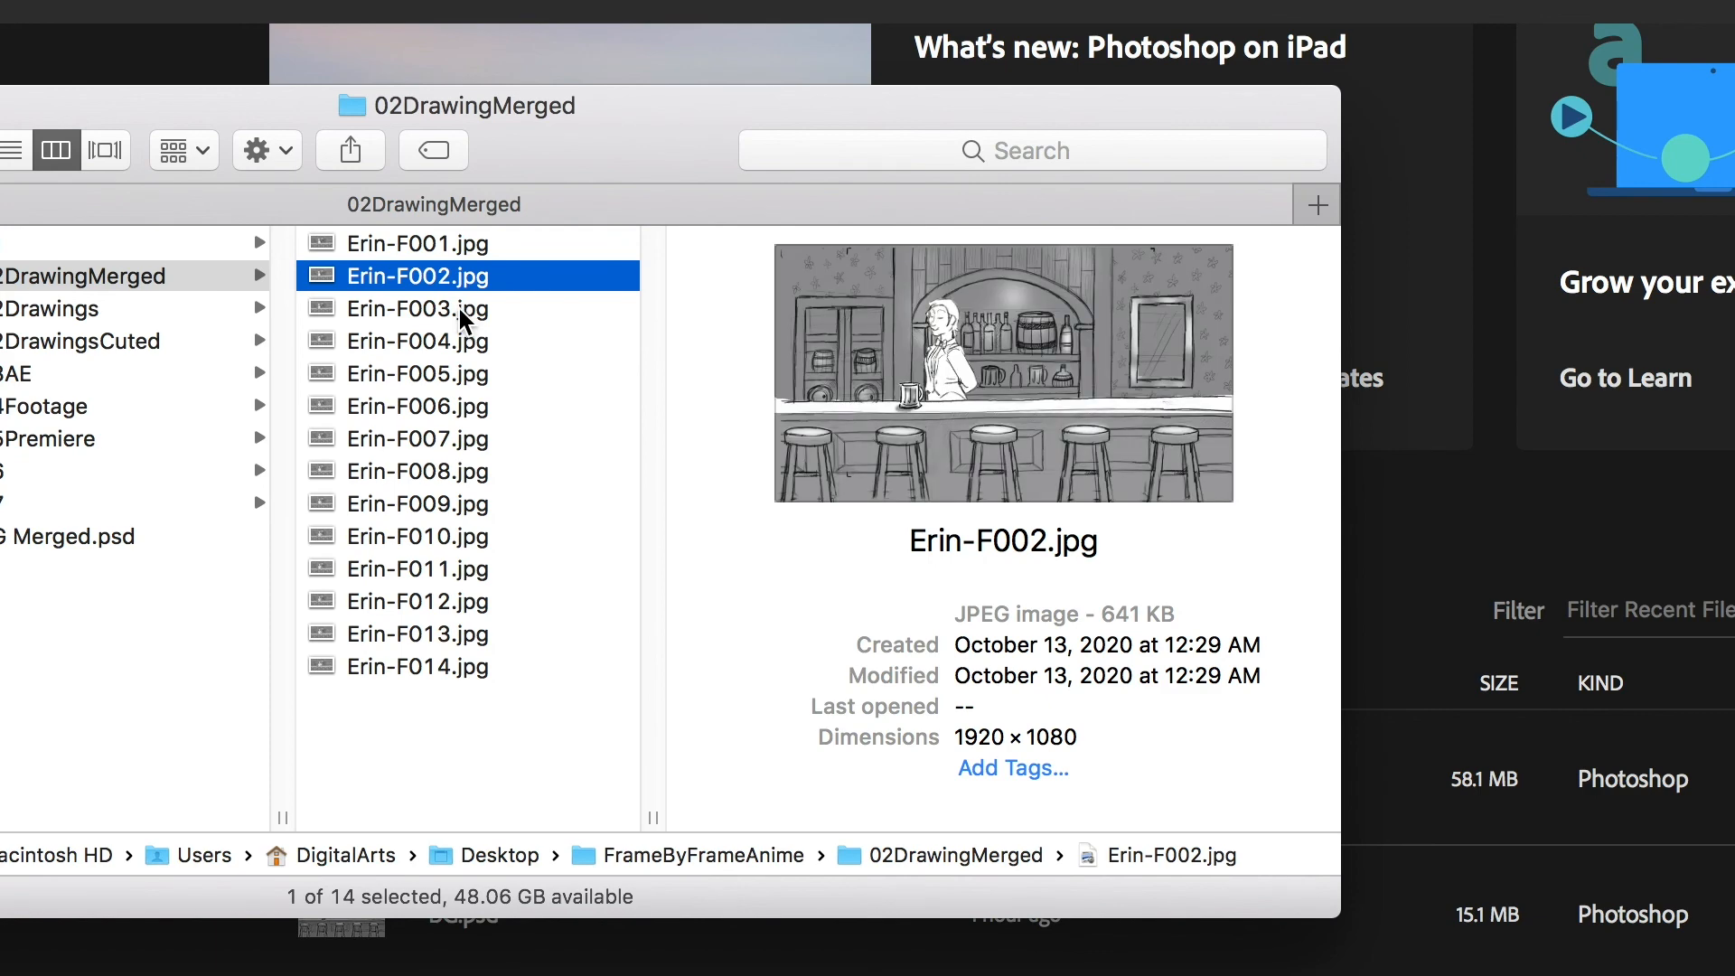
pyautogui.press('Down')
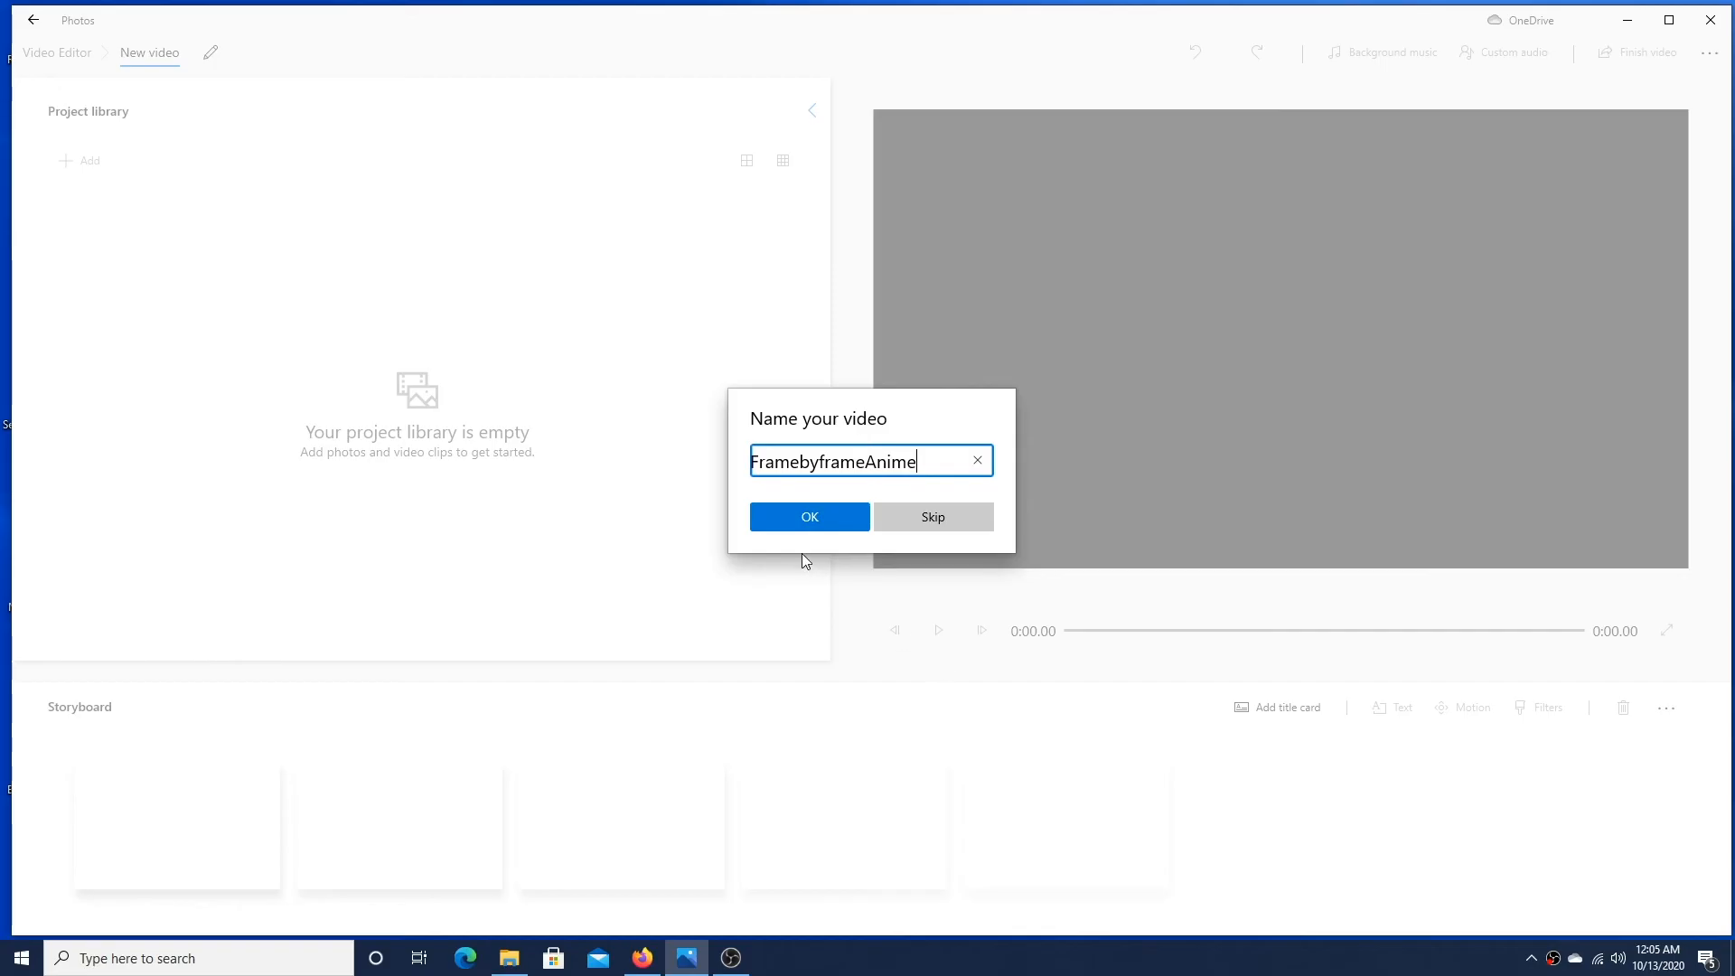
# Name the new video FramebyframeAnime and place the first library frame in the storyboard
pyautogui.click(811, 513)
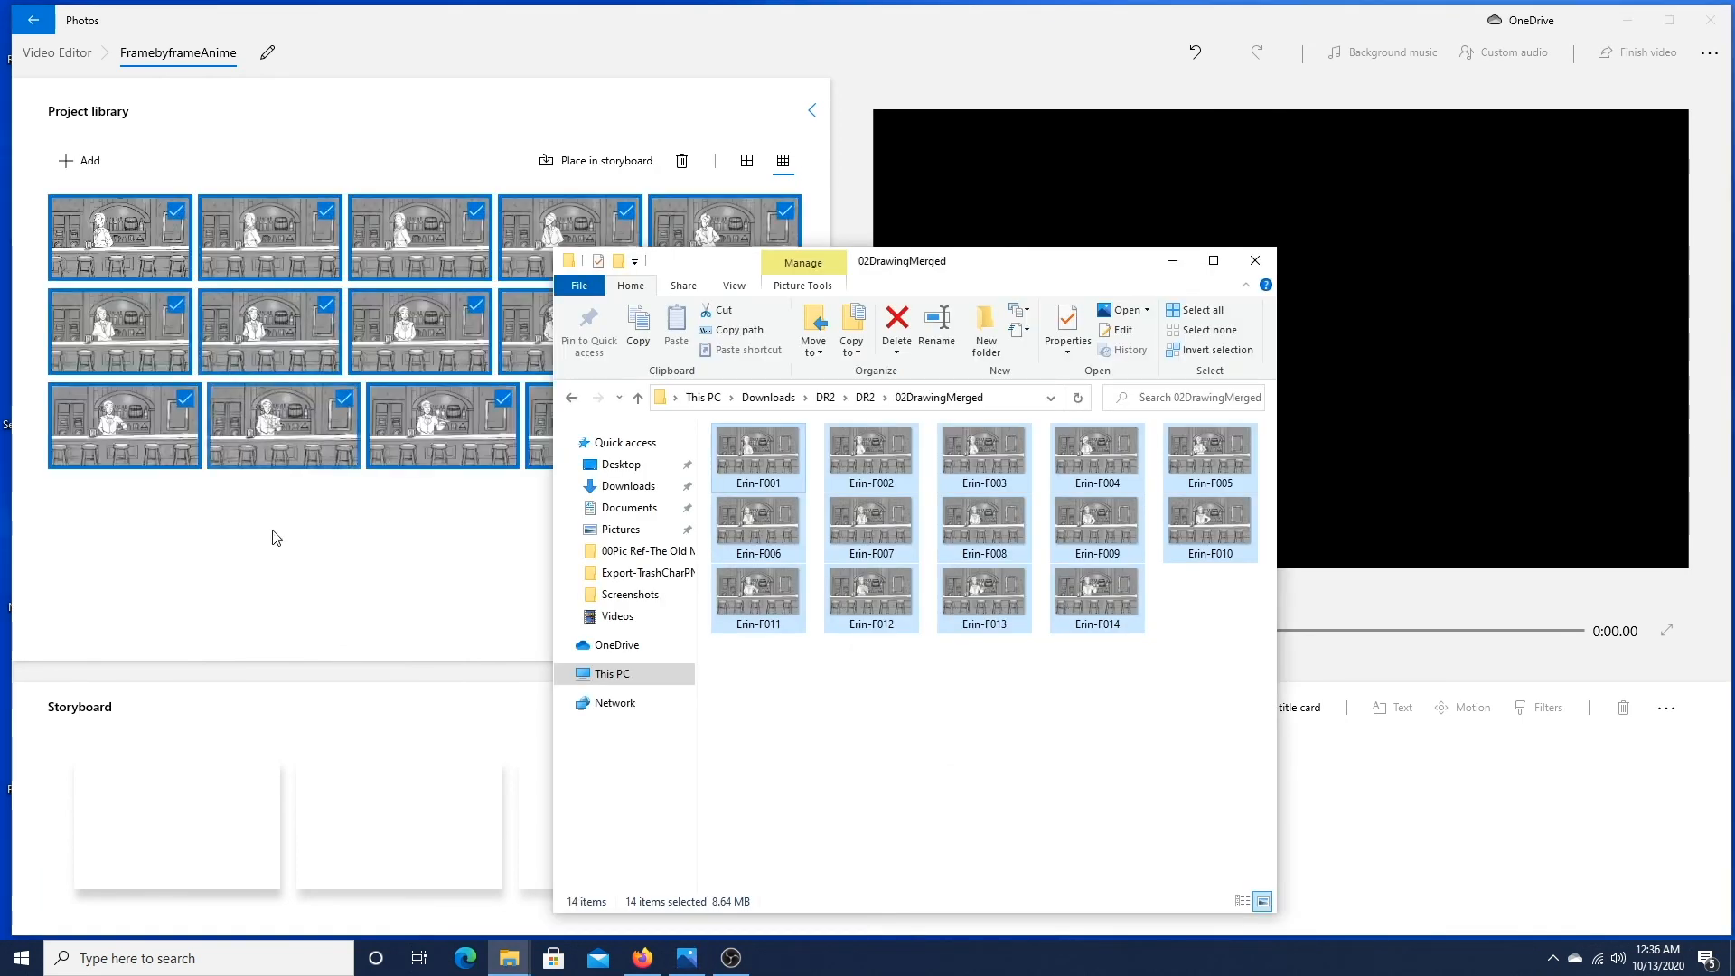
pyautogui.click(262, 569)
pyautogui.moveTo(101, 256); pyautogui.dragTo(208, 840)
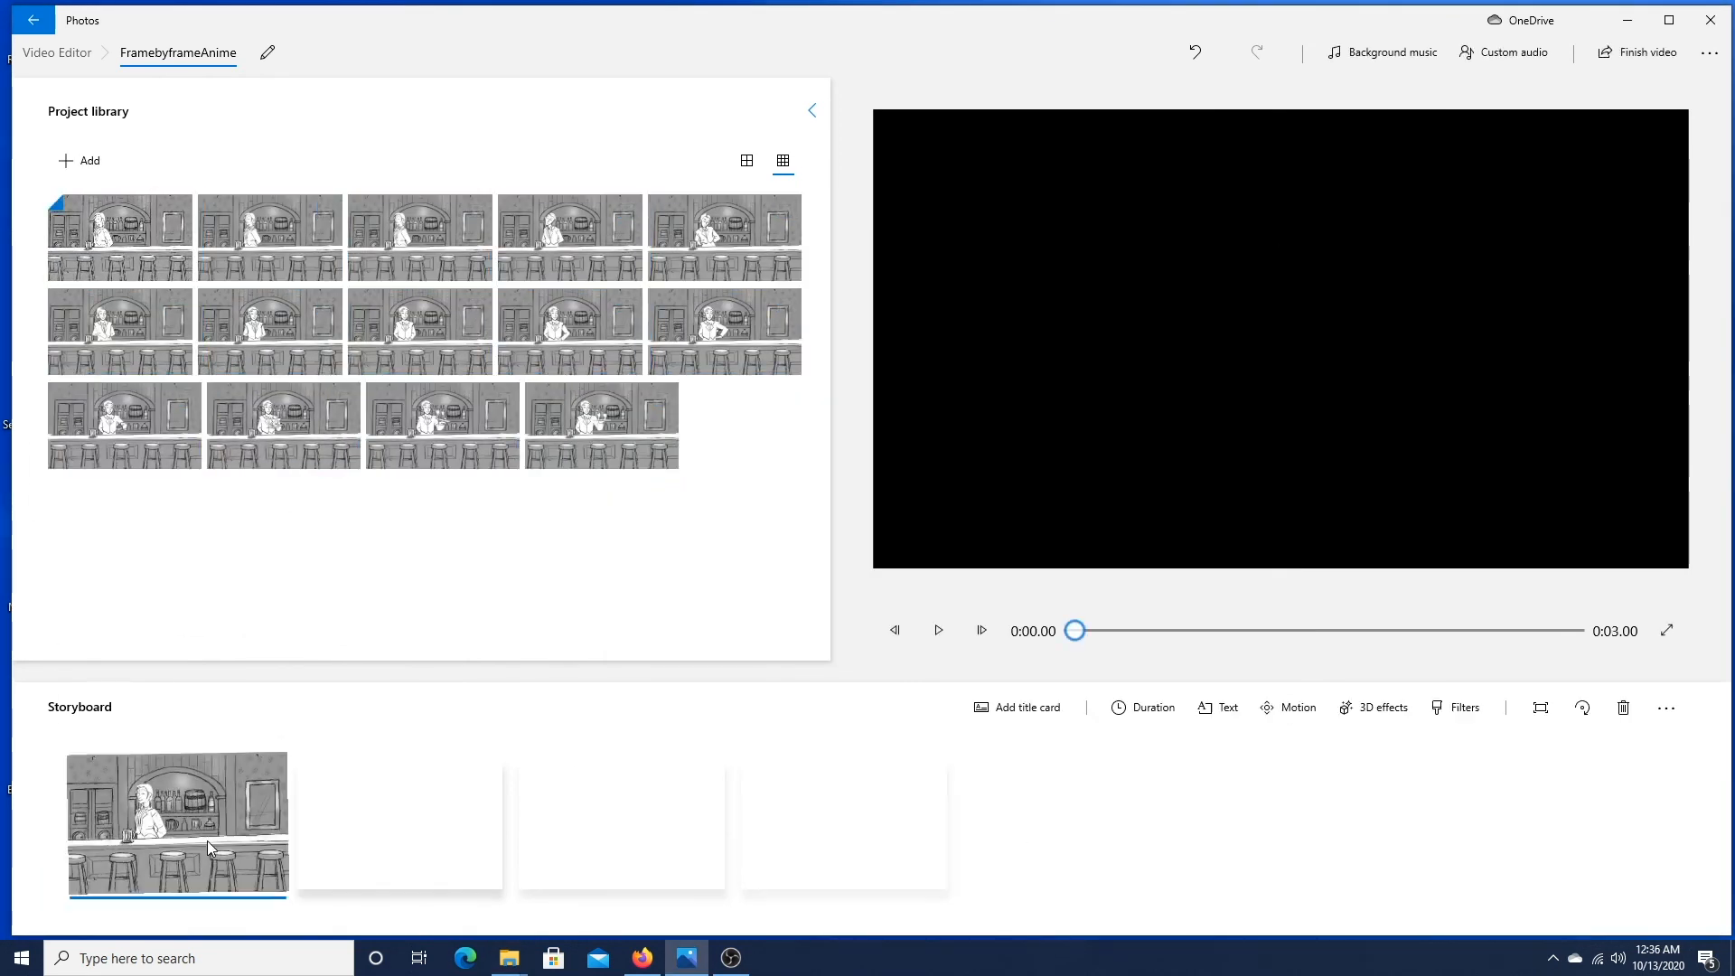
# Set the first storyboard frame's duration to 0.4 seconds
pyautogui.click(1149, 708)
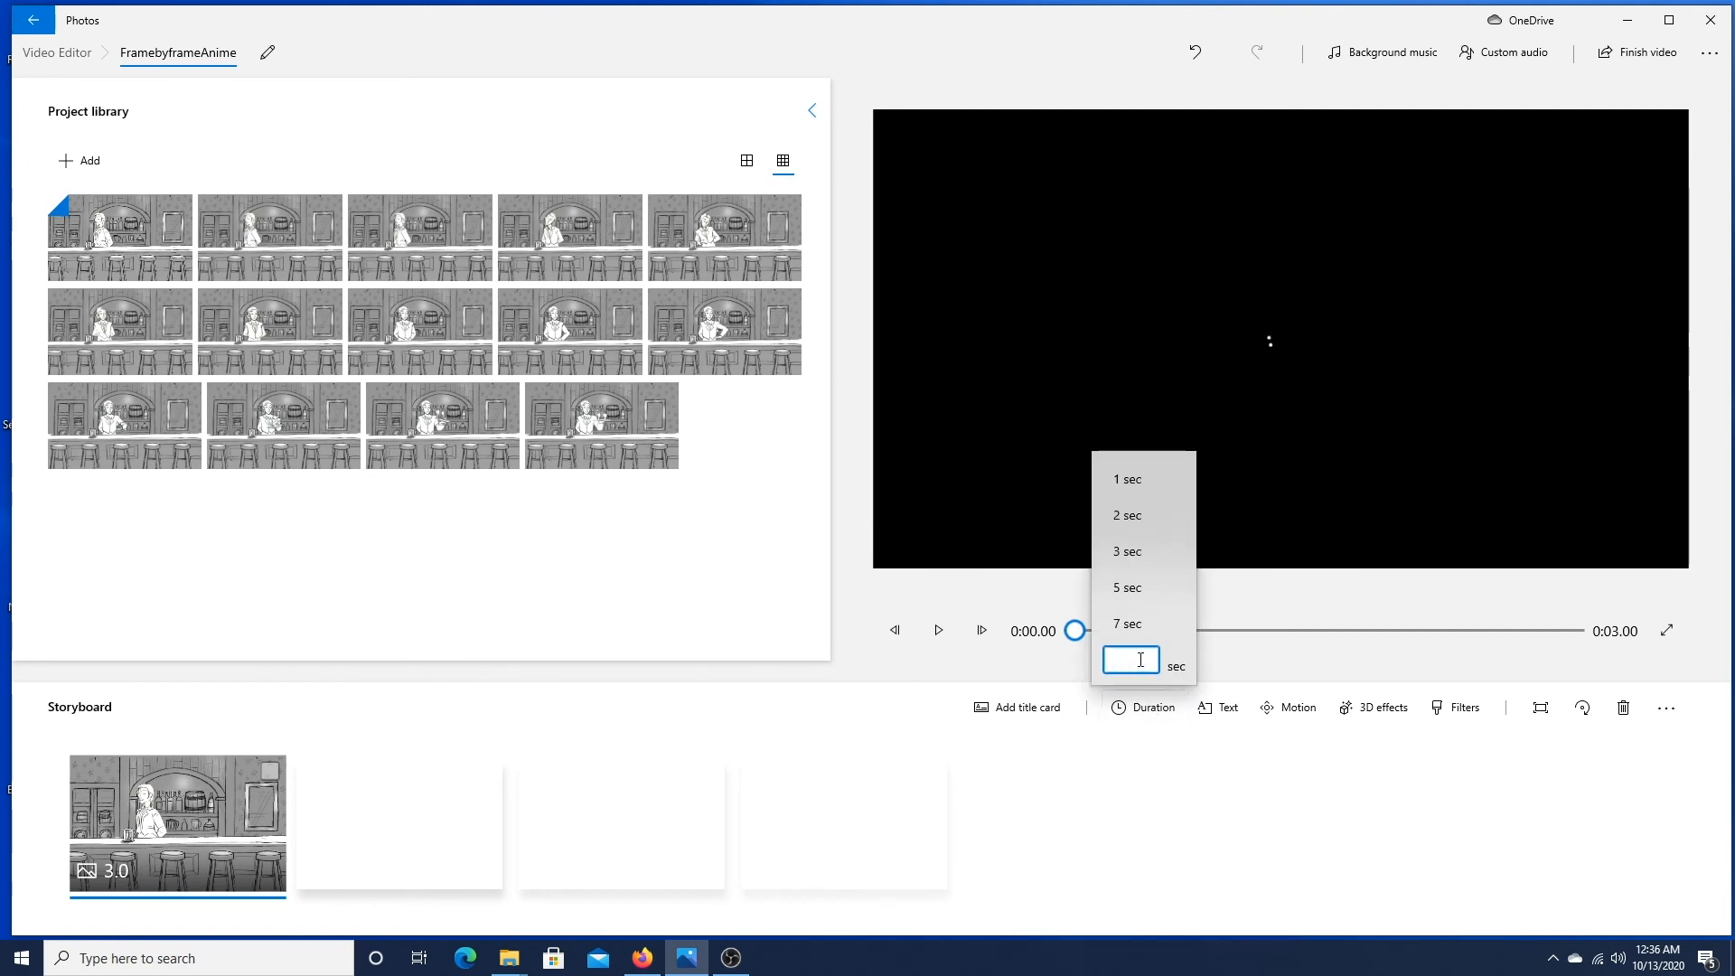
pyautogui.write('0.4')
pyautogui.press('Return')
# Add the second through eighth library frames to the storyboard in order
pyautogui.moveTo(273, 264); pyautogui.dragTo(462, 837)
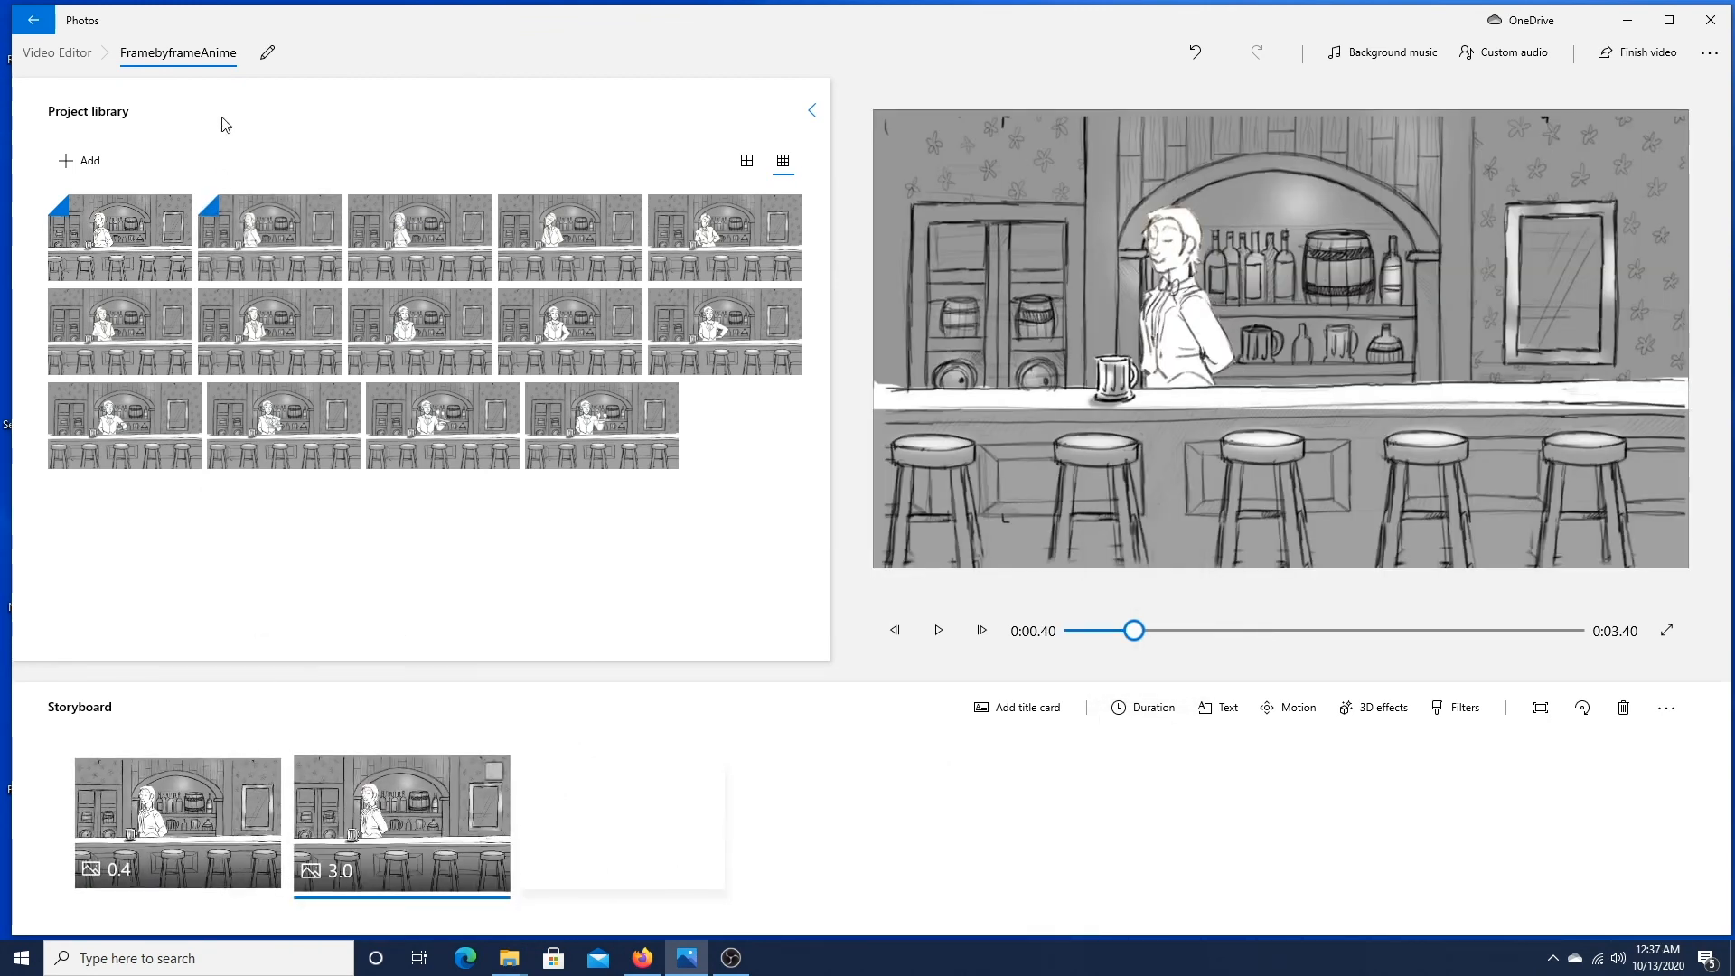
pyautogui.moveTo(421, 249); pyautogui.dragTo(533, 795)
pyautogui.moveTo(571, 249); pyautogui.dragTo(912, 858)
pyautogui.moveTo(751, 256); pyautogui.dragTo(1129, 845)
pyautogui.moveTo(140, 344); pyautogui.dragTo(1328, 831)
pyautogui.moveTo(280, 342); pyautogui.dragTo(1522, 850)
pyautogui.moveTo(412, 321); pyautogui.dragTo(1644, 832)
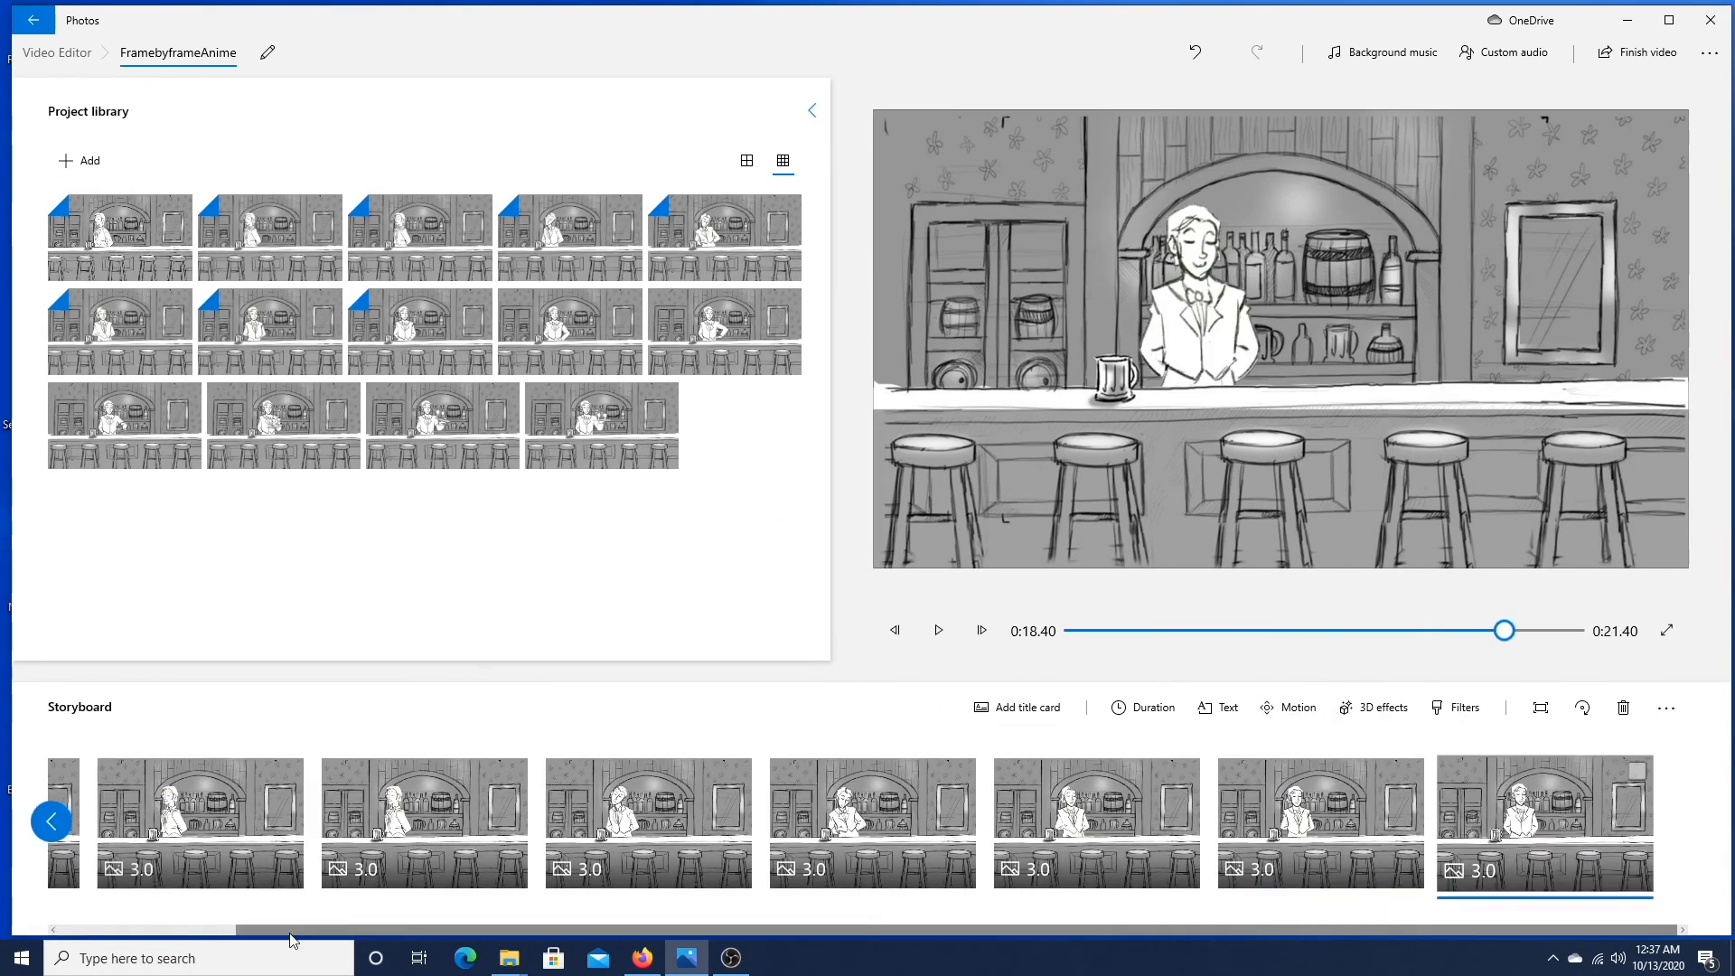
# Set the durations of the second and third storyboard frames to 0.1 seconds each
pyautogui.moveTo(290, 931); pyautogui.dragTo(104, 931)
pyautogui.click(406, 822)
pyautogui.click(1141, 708)
pyautogui.click(1125, 660)
pyautogui.write('0.1')
pyautogui.press('Return')
pyautogui.click(628, 817)
pyautogui.click(1142, 707)
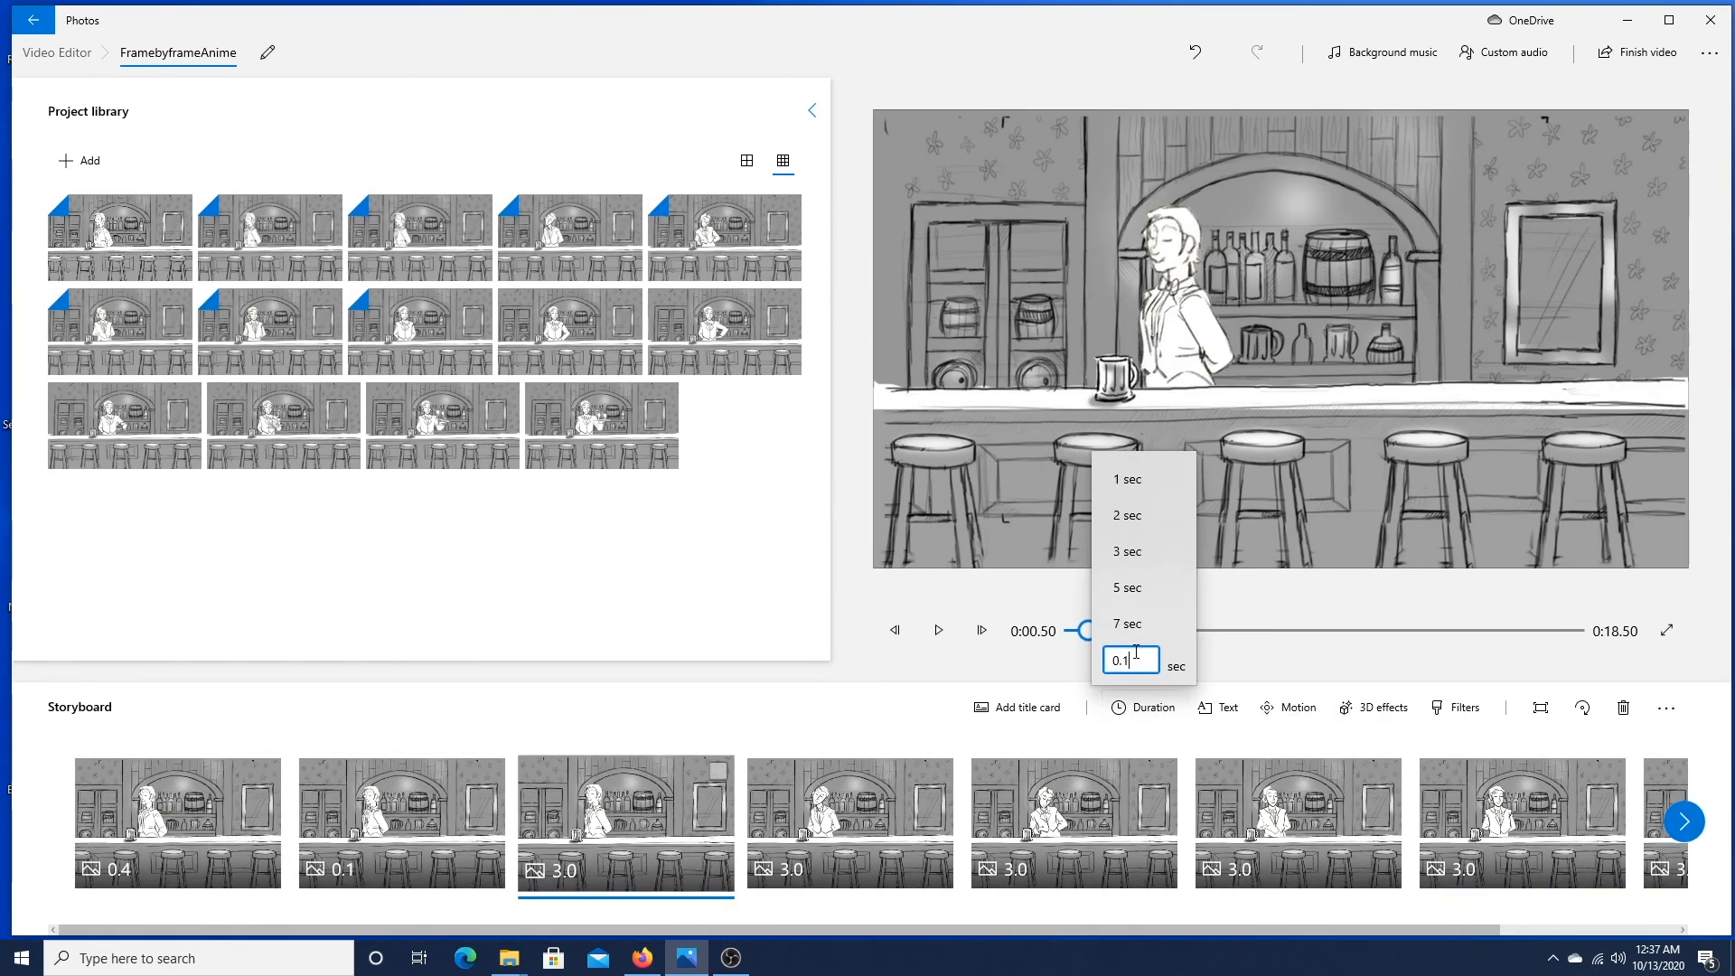
pyautogui.write('0.1')
# Set the durations of the fourth and fifth storyboard frames to 0.1 seconds each
pyautogui.click(850, 818)
pyautogui.click(1142, 708)
pyautogui.write('0.1')
pyautogui.press('Return')
pyautogui.click(1073, 817)
pyautogui.click(1142, 707)
pyautogui.write('0.1')
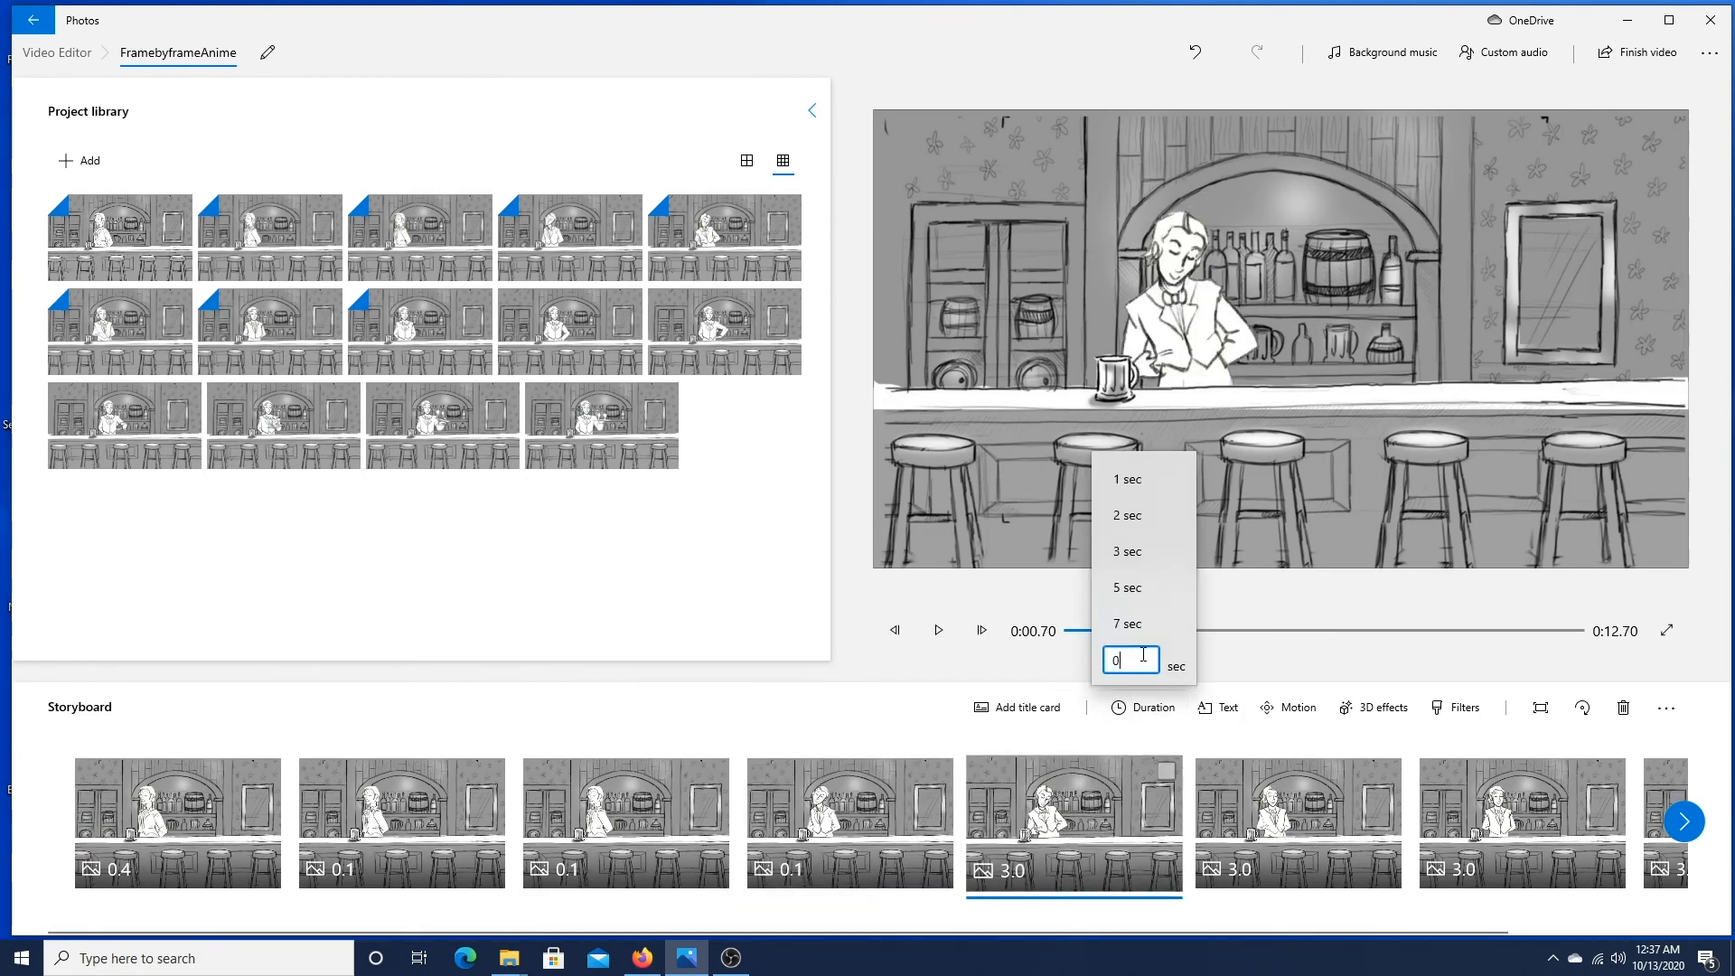
pyautogui.press('Return')
# Set the durations of the sixth and seventh storyboard frames to 0.1 seconds each
pyautogui.click(1297, 817)
pyautogui.click(1142, 708)
pyautogui.write('0.1')
pyautogui.press('Return')
pyautogui.click(1549, 853)
pyautogui.click(1142, 707)
pyautogui.write('0.1')
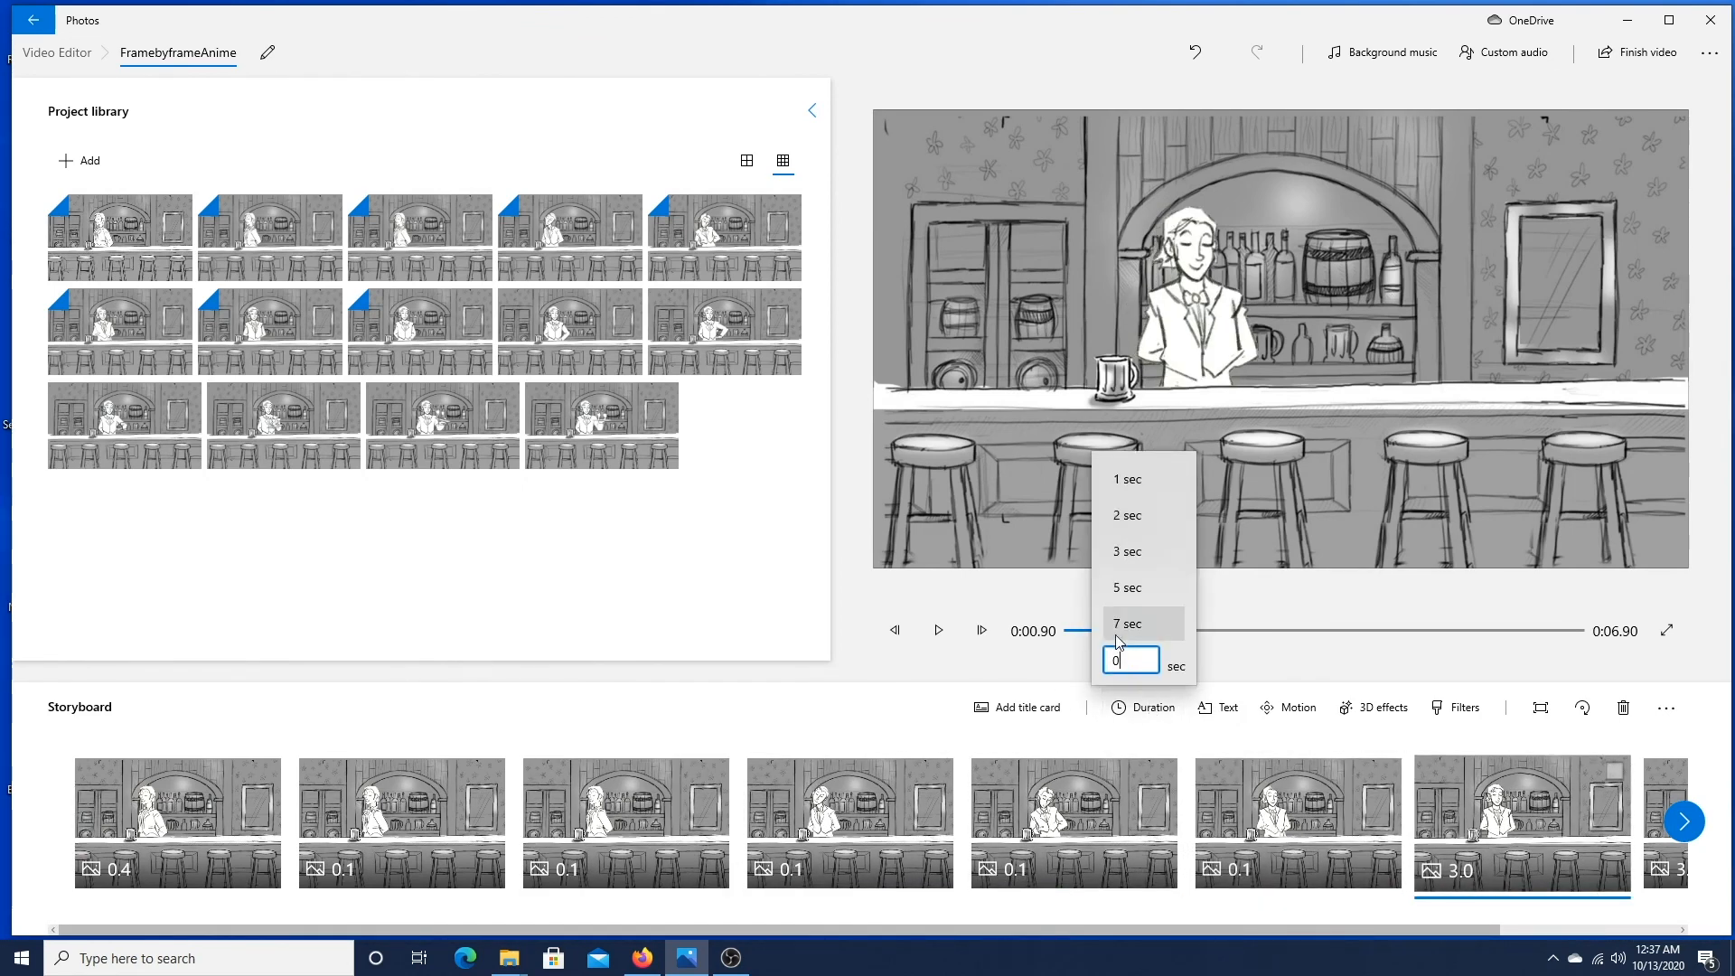
pyautogui.press('Return')
pyautogui.click(1142, 707)
pyautogui.press('Escape')
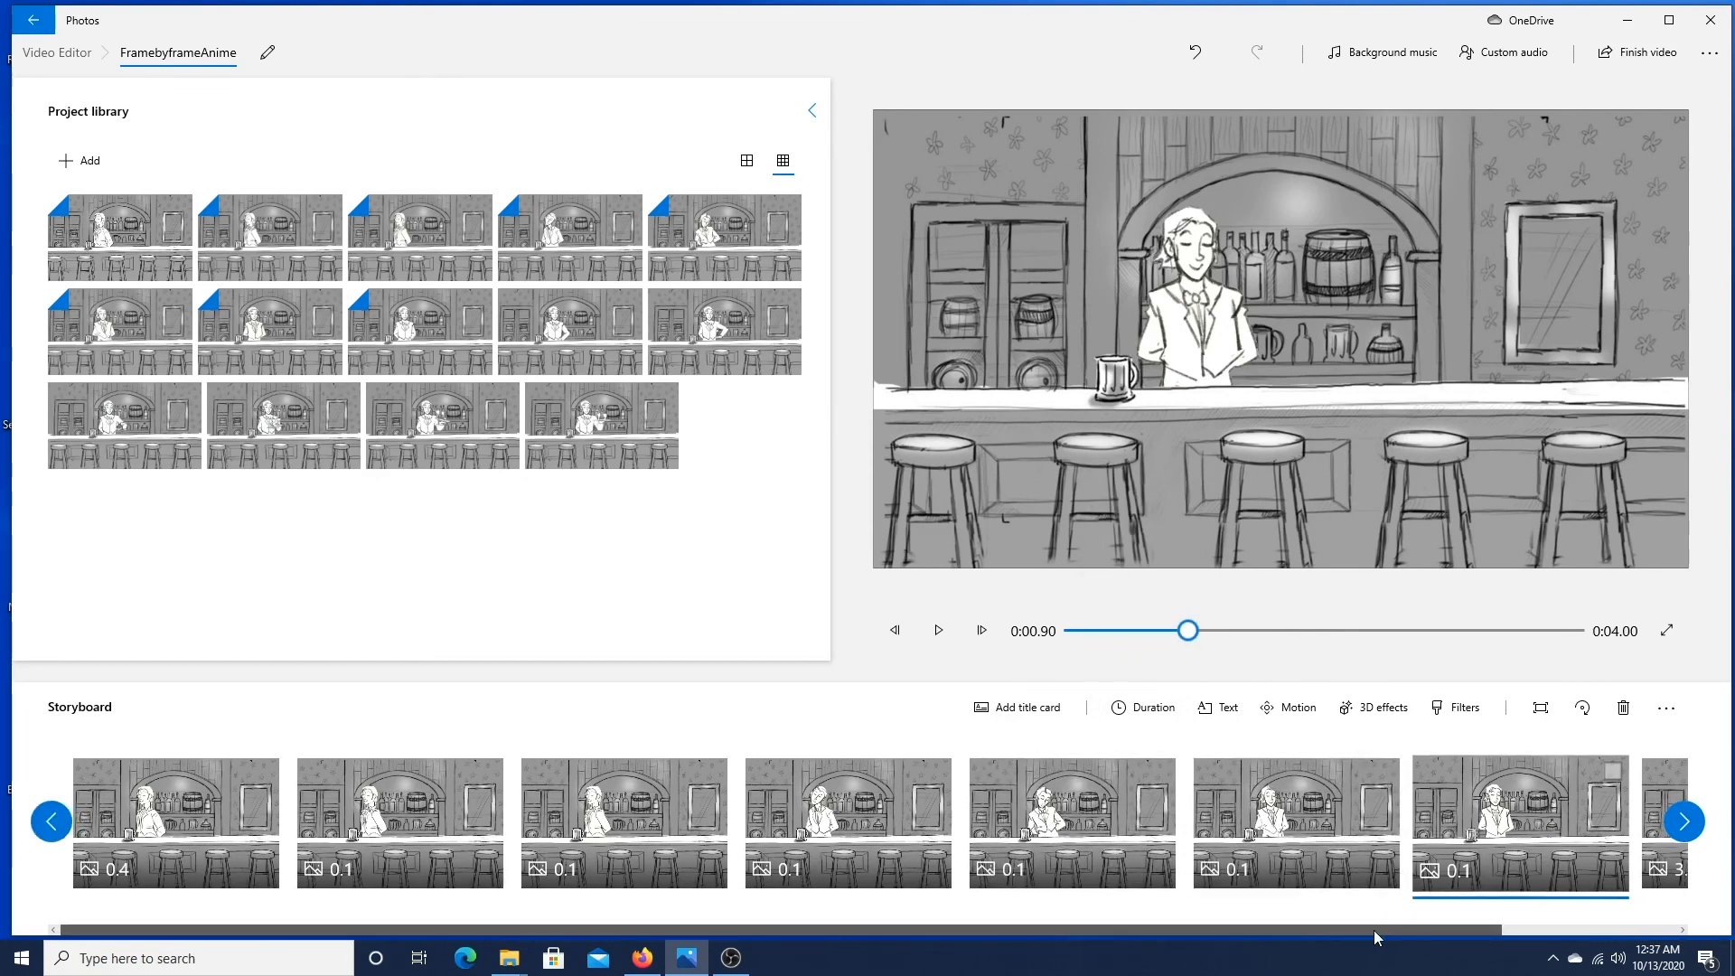
# Set the eighth storyboard frame's duration to 0.5 seconds
pyautogui.moveTo(1373, 929); pyautogui.dragTo(1641, 918)
pyautogui.click(1583, 795)
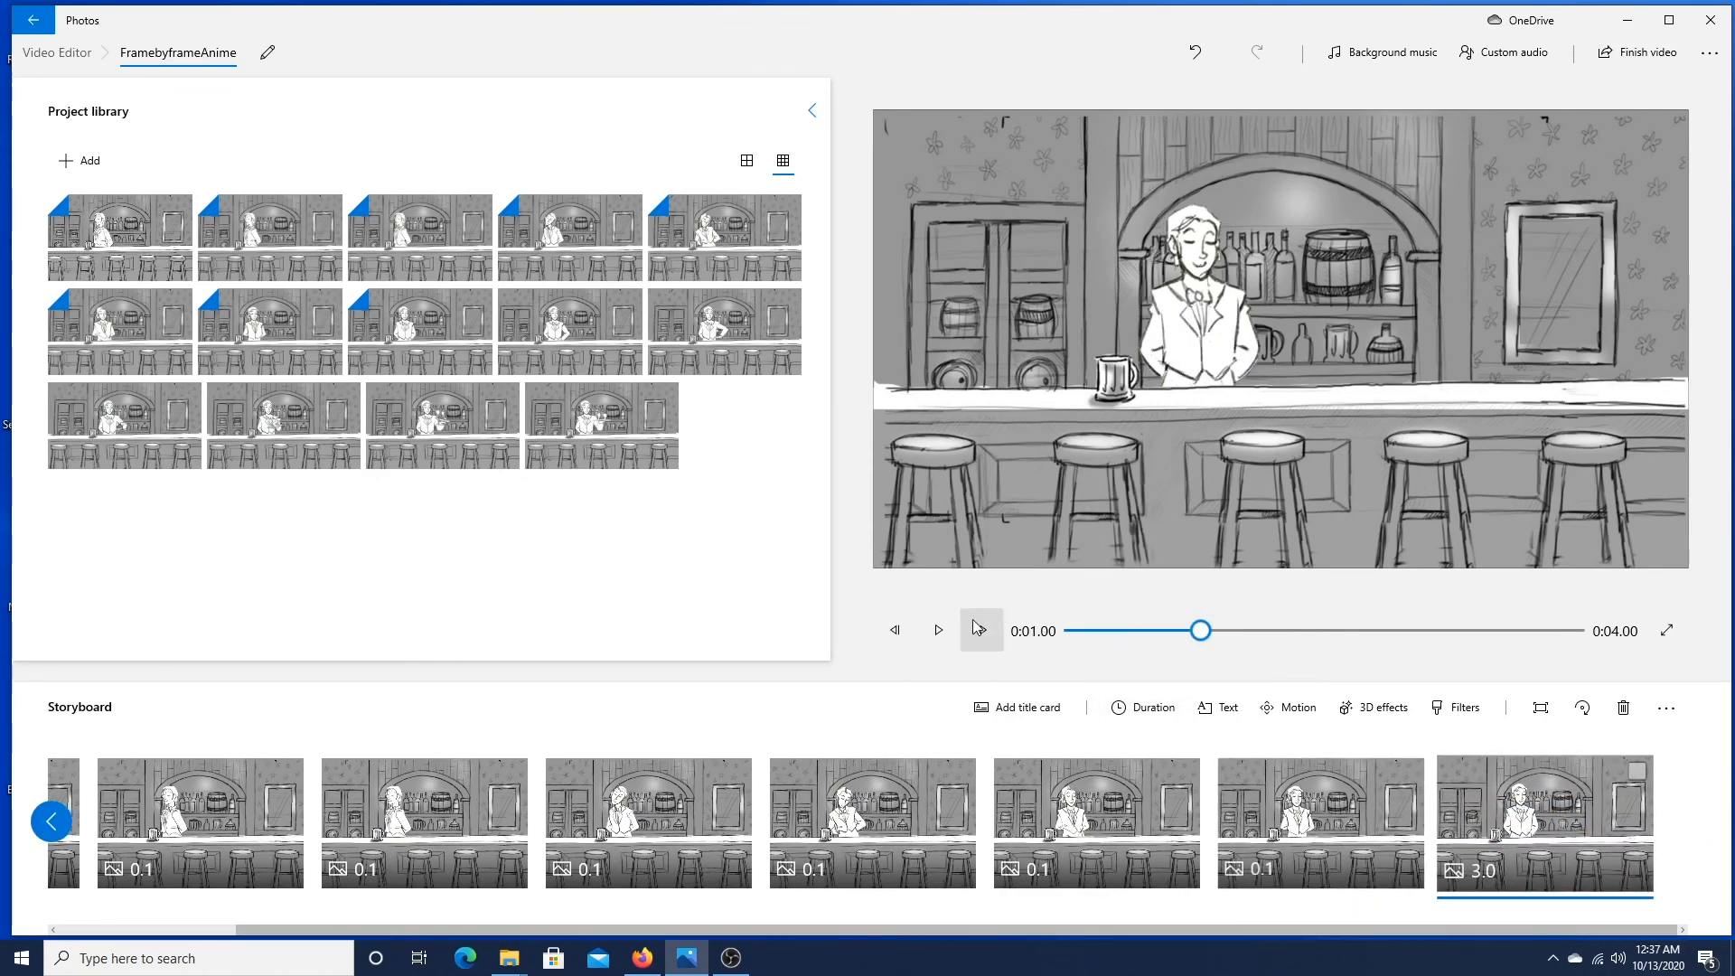
pyautogui.click(1141, 707)
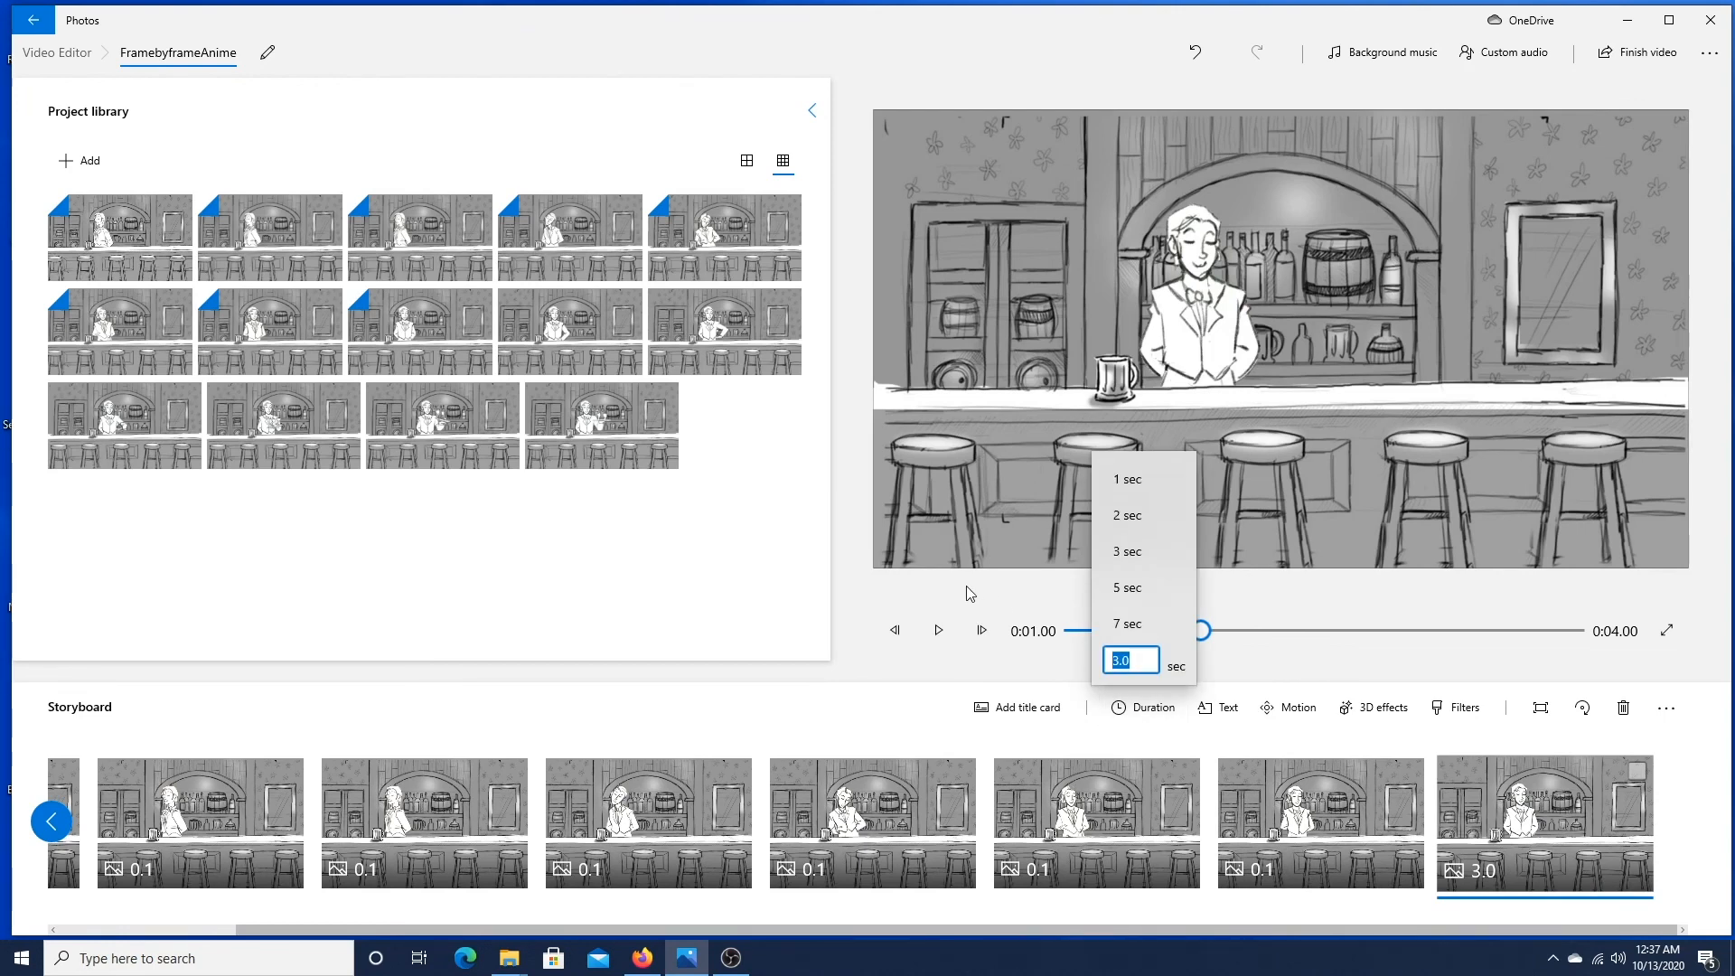
pyautogui.write('0.5')
pyautogui.press('Return')
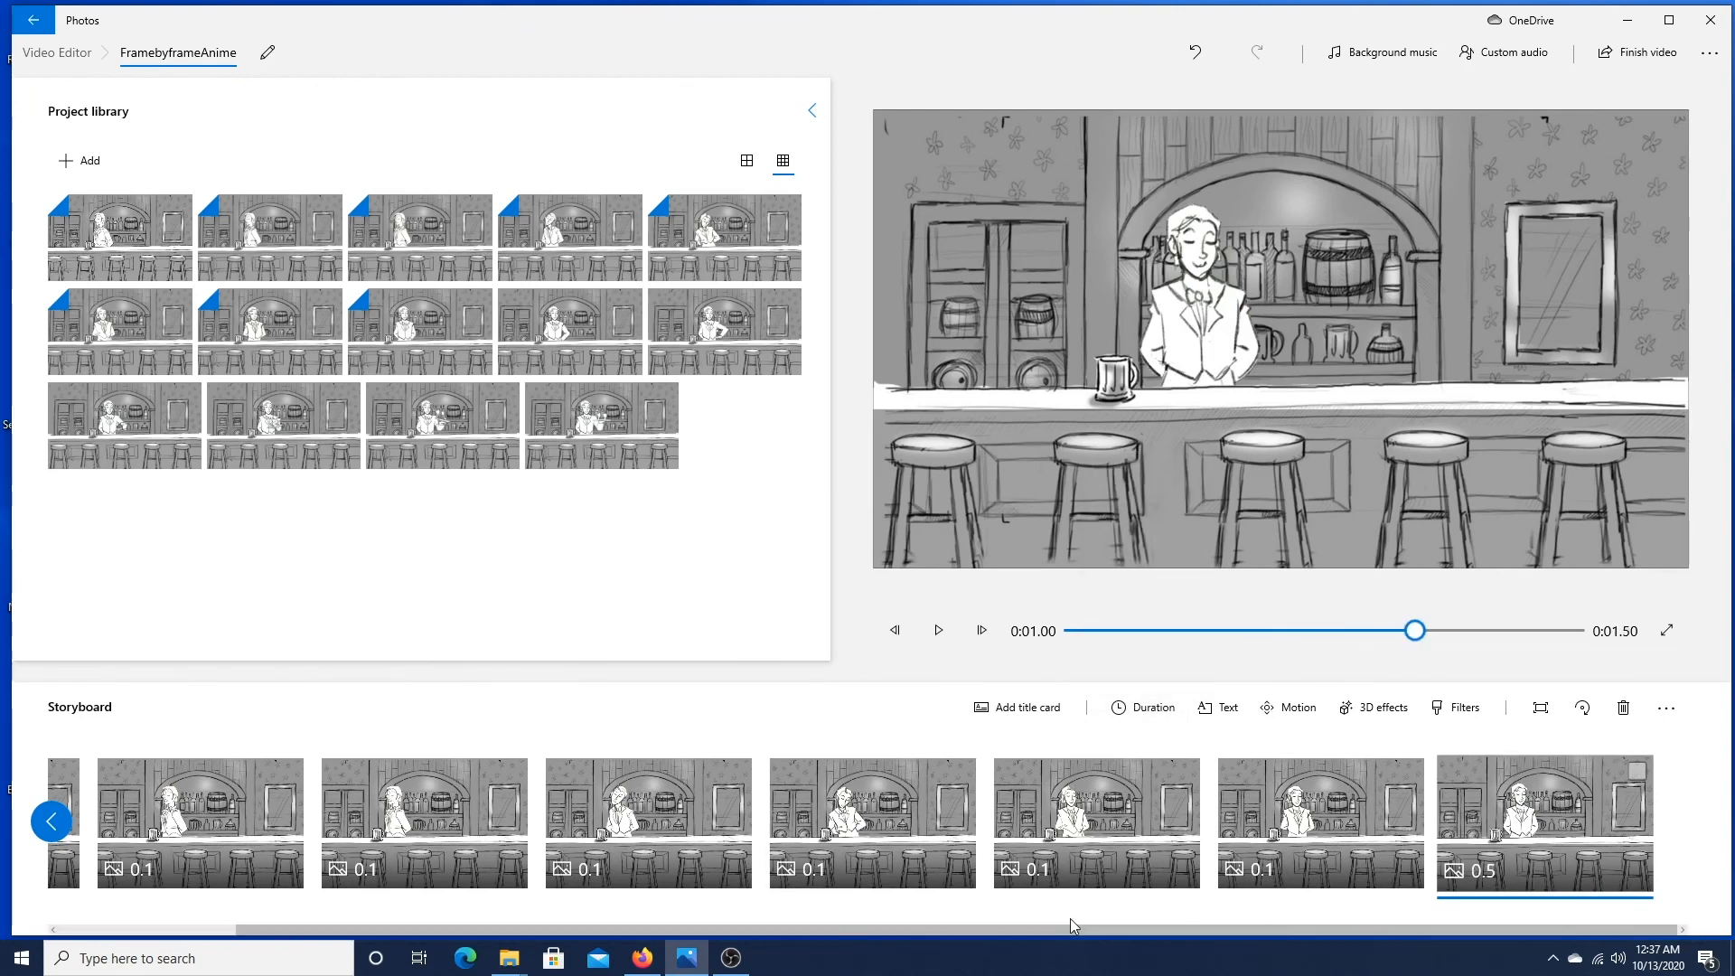
# Append the remaining six library frames, ninth through fourteenth, to the end of the storyboard in order
pyautogui.moveTo(583, 325); pyautogui.dragTo(1681, 821)
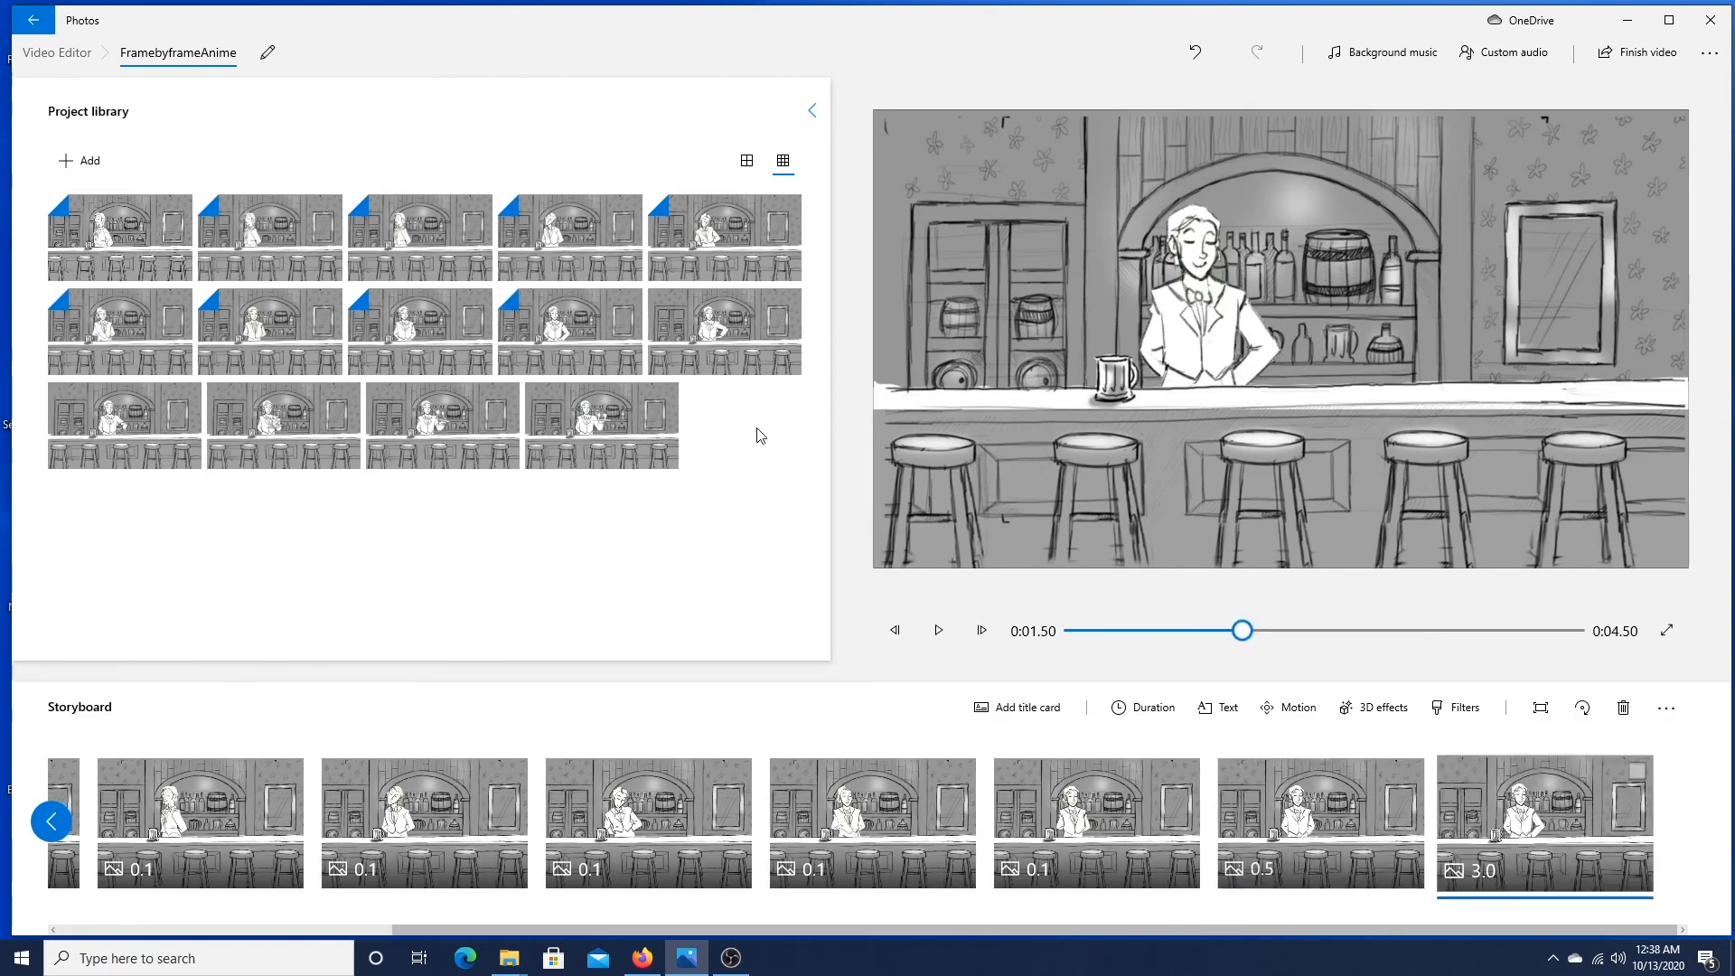
pyautogui.moveTo(724, 331); pyautogui.dragTo(1680, 820)
pyautogui.moveTo(126, 426); pyautogui.dragTo(1681, 820)
pyautogui.moveTo(307, 434); pyautogui.dragTo(1681, 820)
pyautogui.moveTo(443, 429); pyautogui.dragTo(1685, 824)
pyautogui.moveTo(600, 429); pyautogui.dragTo(1681, 820)
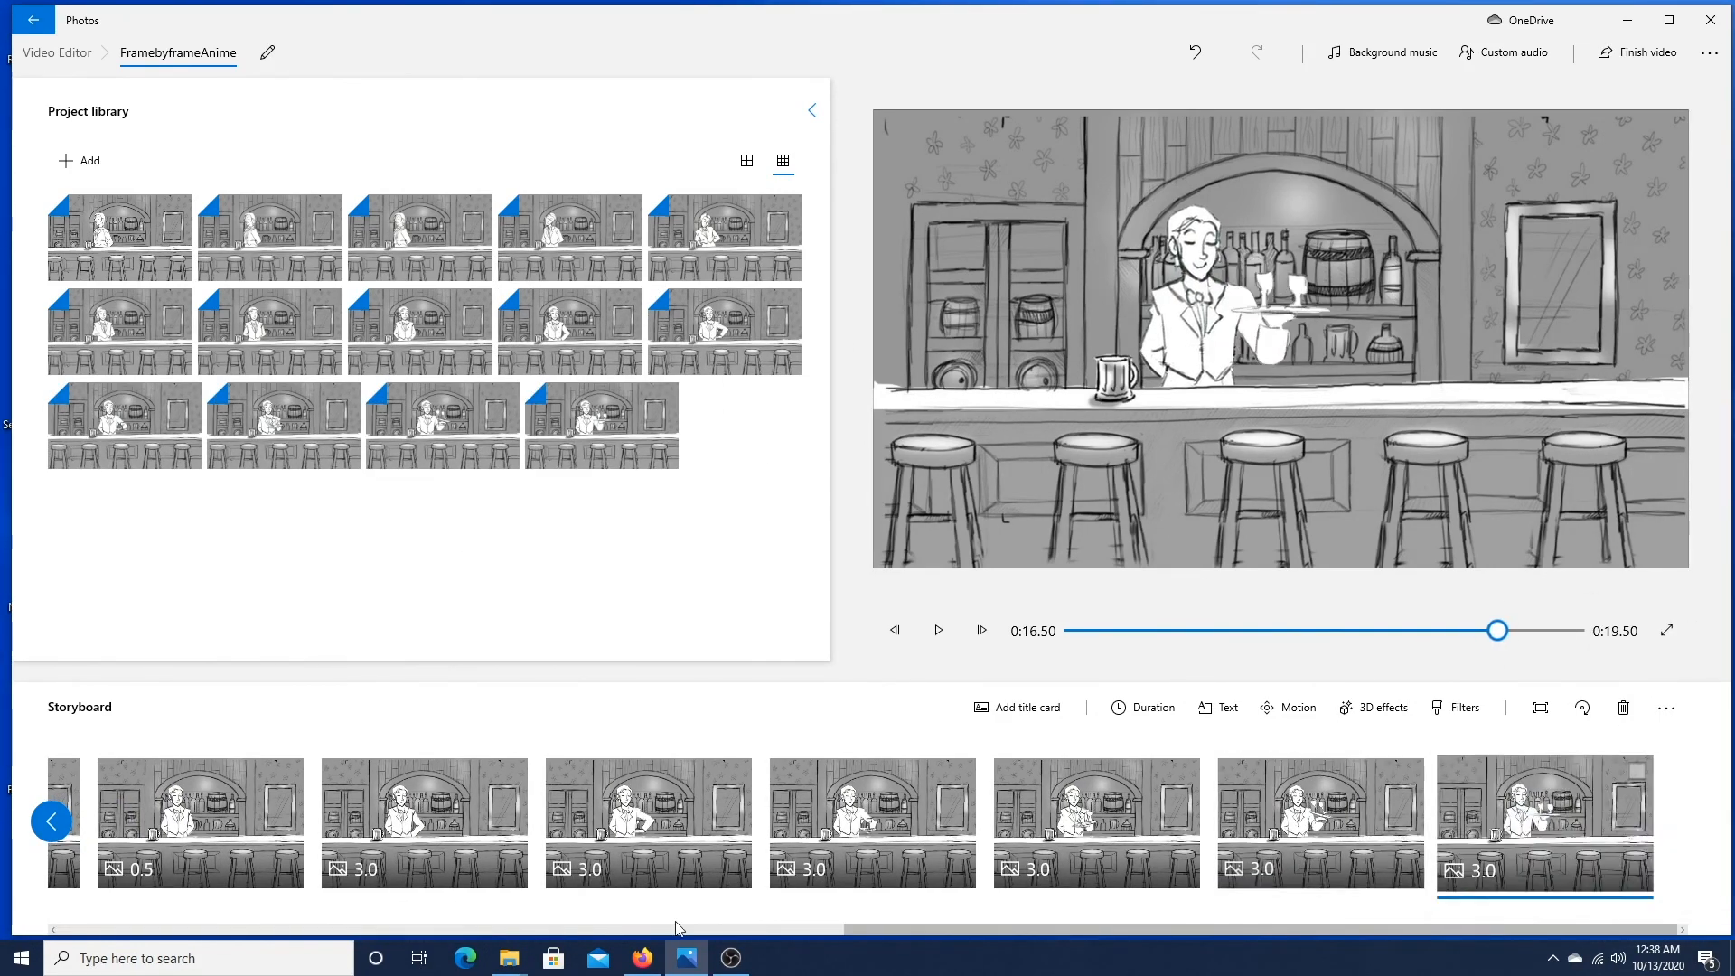
# Set the durations of the ninth and tenth storyboard frames to 0.1 seconds each
pyautogui.click(425, 822)
pyautogui.click(1133, 712)
pyautogui.write('0.1')
pyautogui.doubleClick(1120, 660)
pyautogui.click(649, 822)
pyautogui.click(1142, 708)
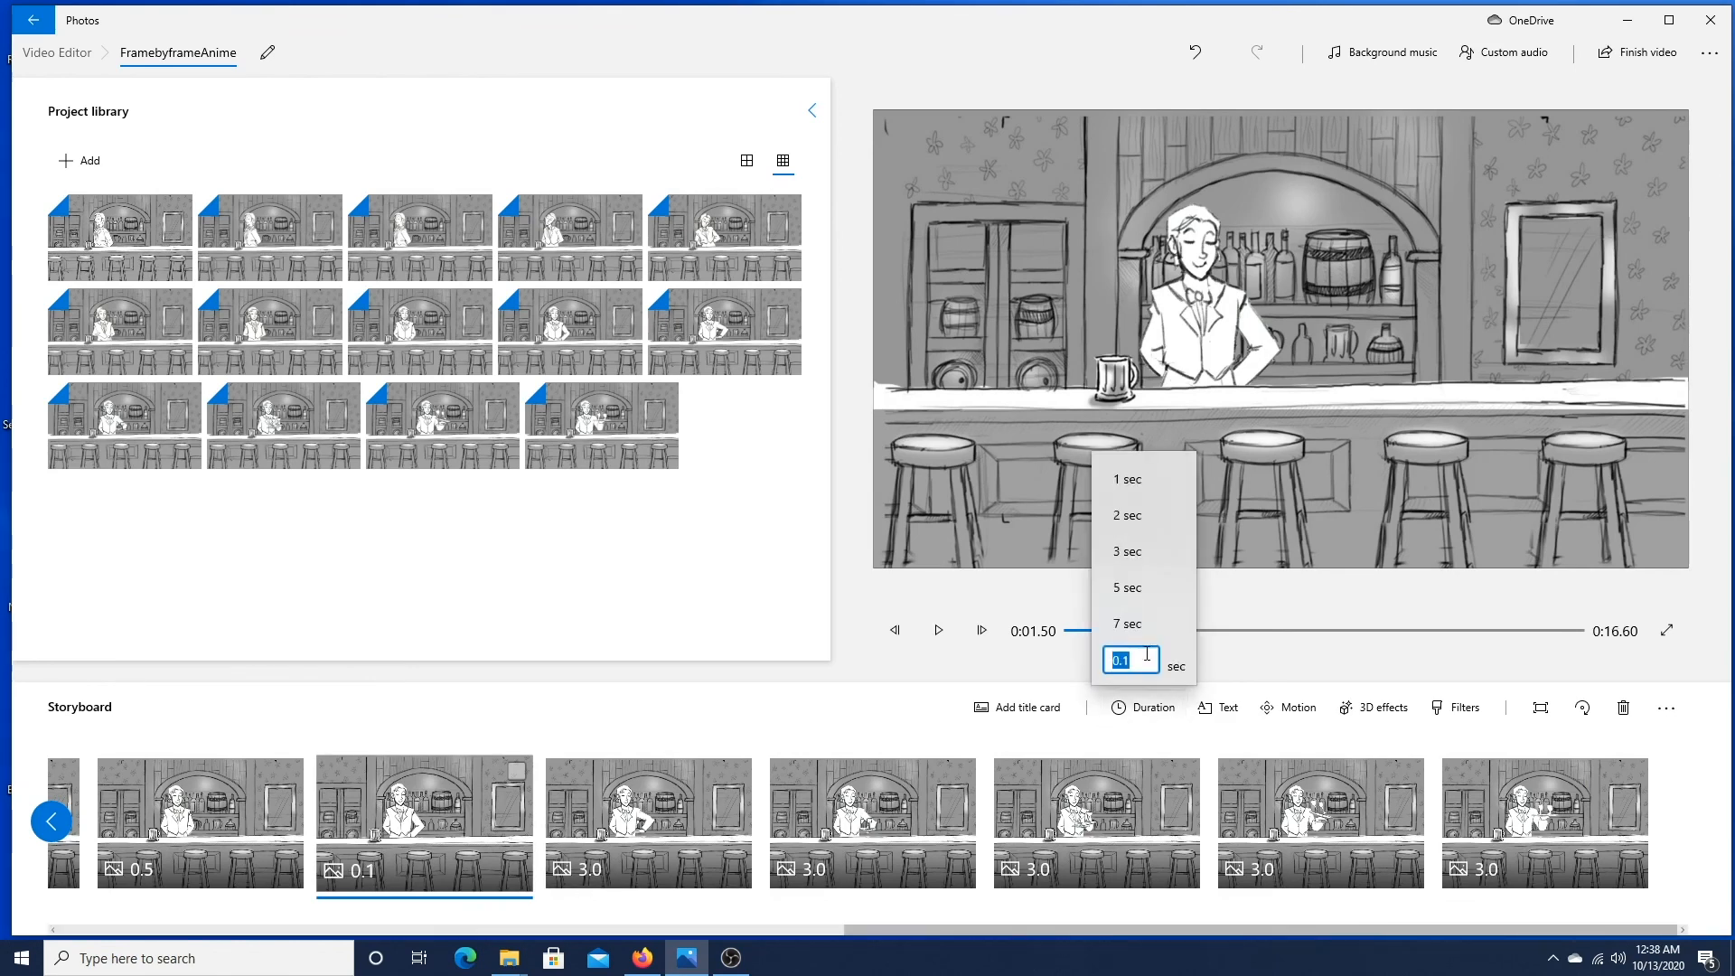
pyautogui.write('0.1')
pyautogui.click(648, 822)
pyautogui.click(1142, 707)
pyautogui.write('0.1')
pyautogui.press('Return')
# Set the durations of the eleventh and twelfth storyboard frames to 0.1 seconds each
pyautogui.click(873, 822)
pyautogui.click(1142, 708)
pyautogui.doubleClick(1125, 659)
pyautogui.write('0.1')
pyautogui.click(1096, 822)
pyautogui.click(1142, 708)
pyautogui.doubleClick(1126, 659)
pyautogui.write('0.1')
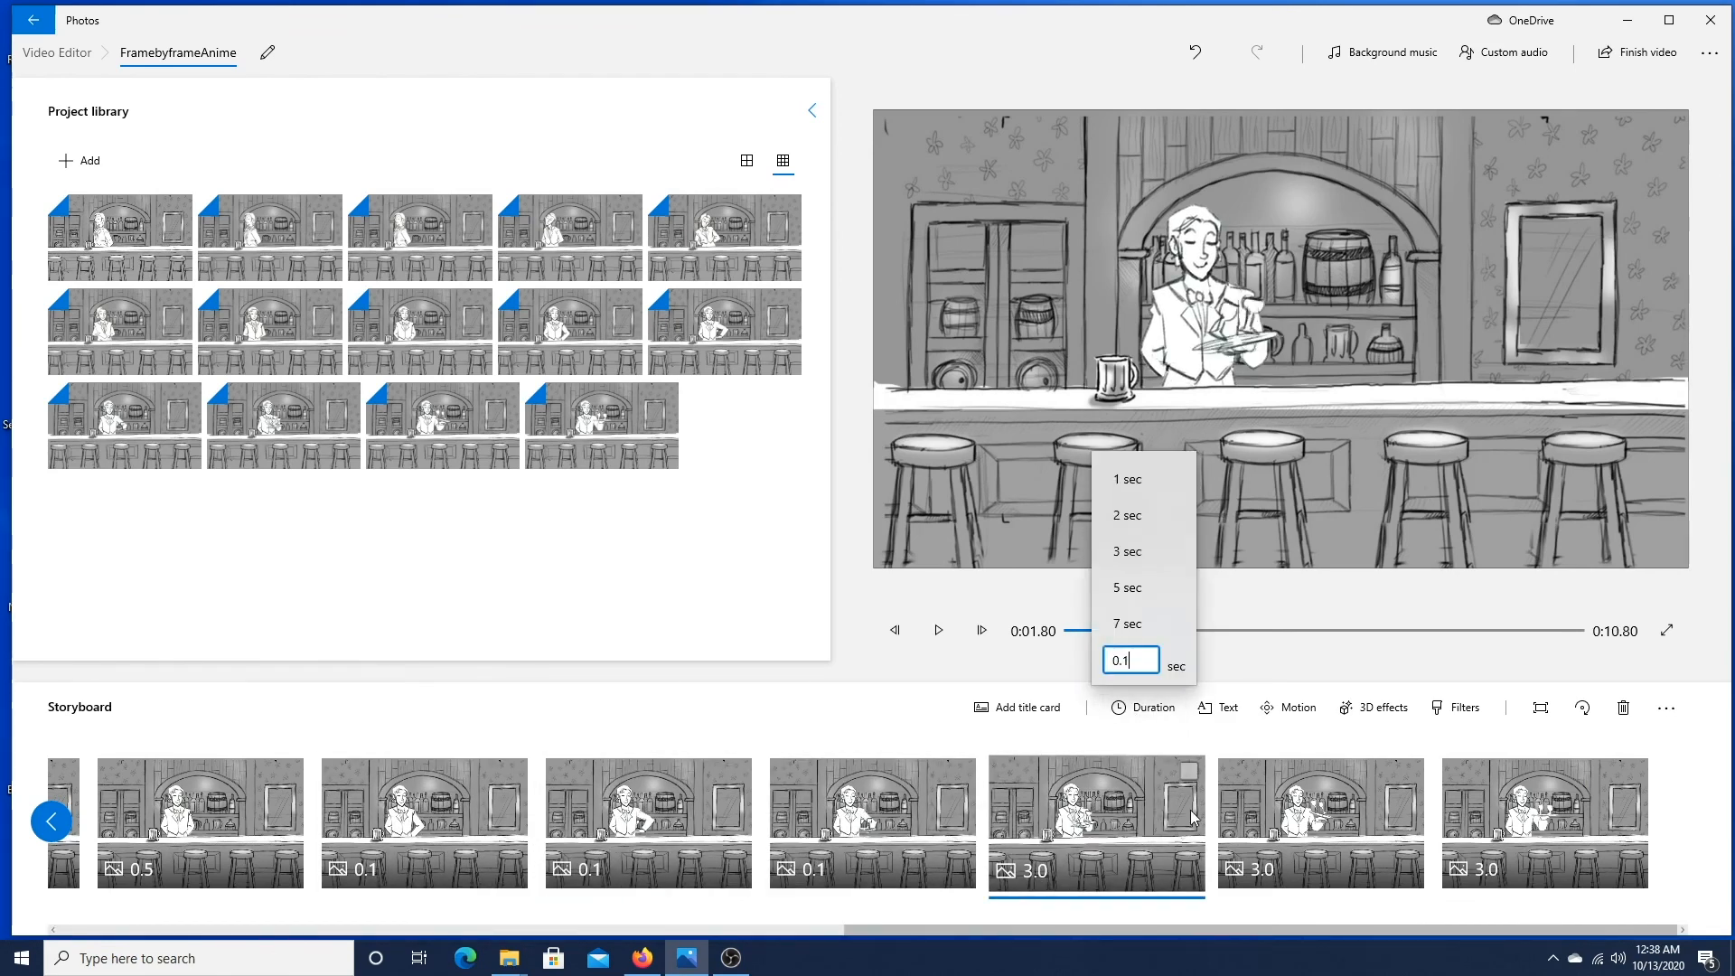
# Rewind the preview to the start and play the assembled animation to check its timing
pyautogui.moveTo(1275, 630); pyautogui.dragTo(918, 635)
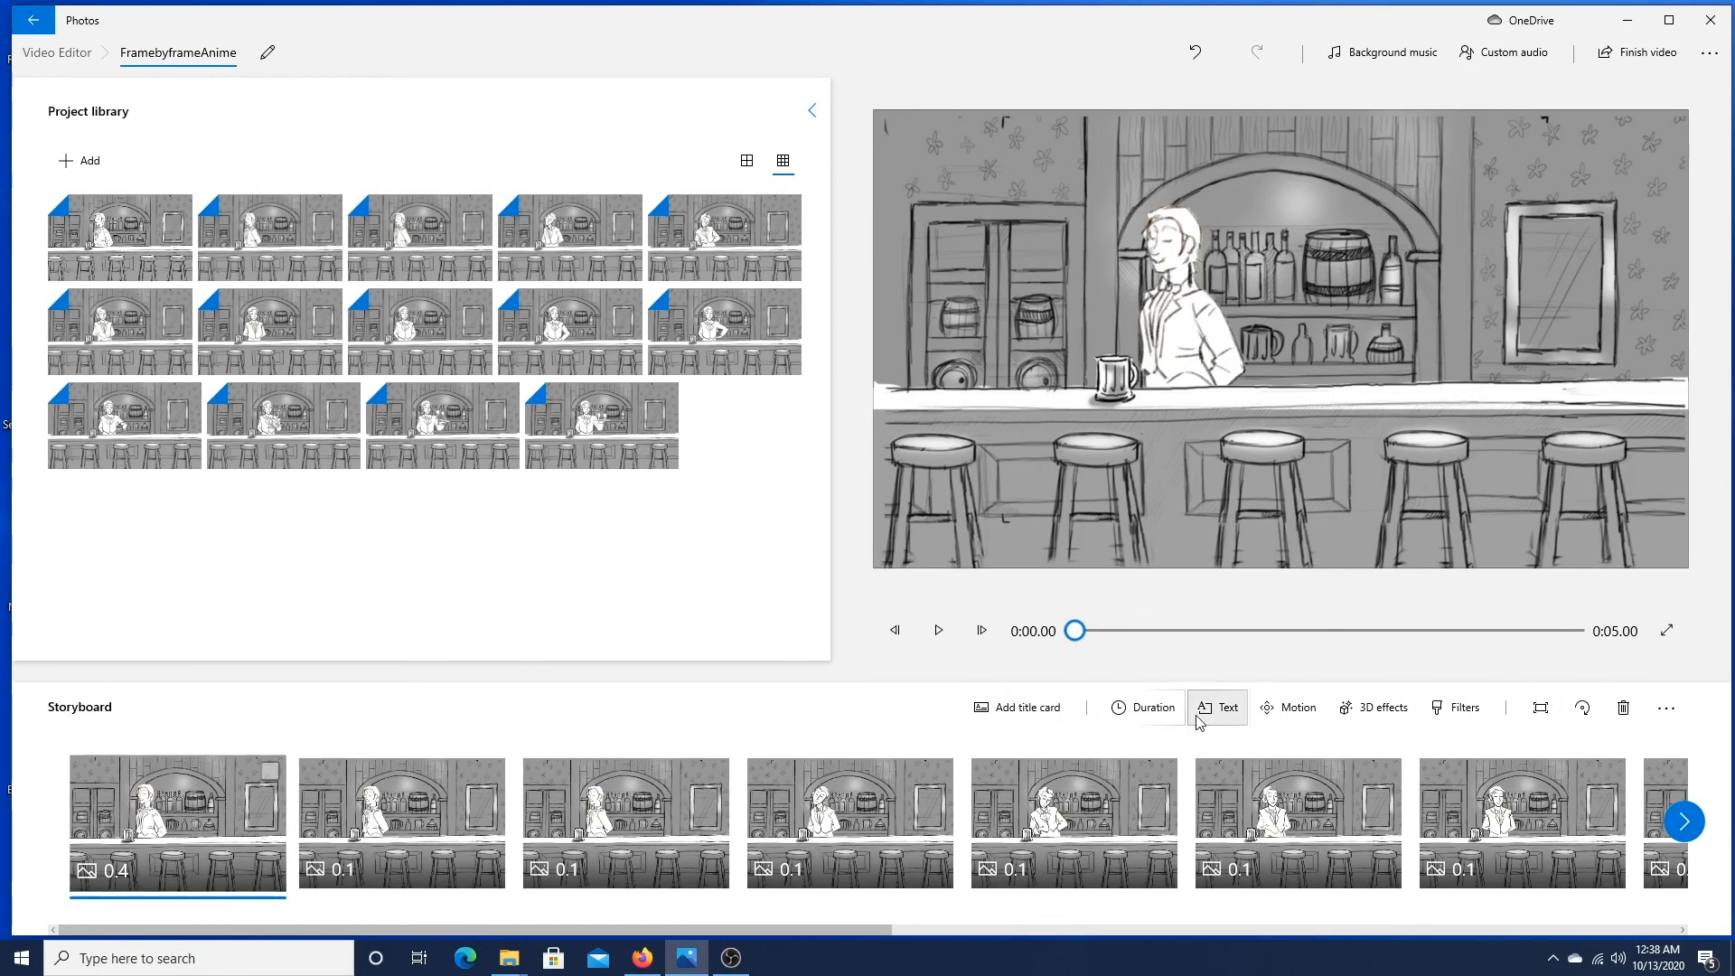
pyautogui.click(937, 631)
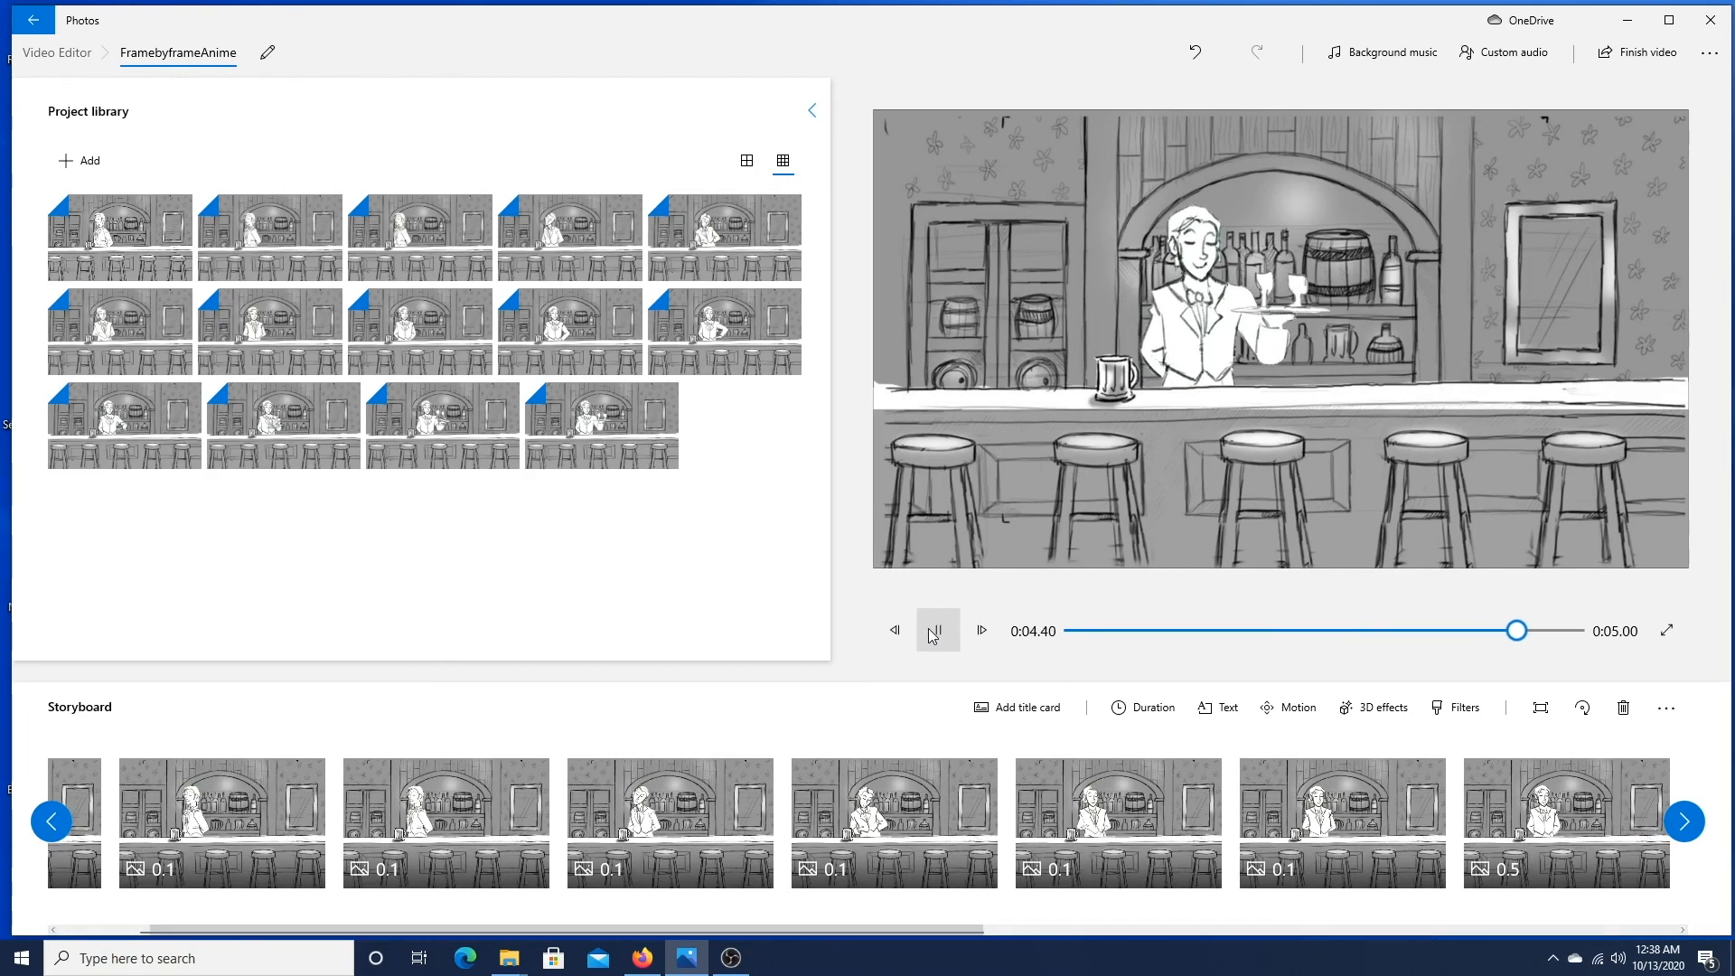
pyautogui.click(935, 632)
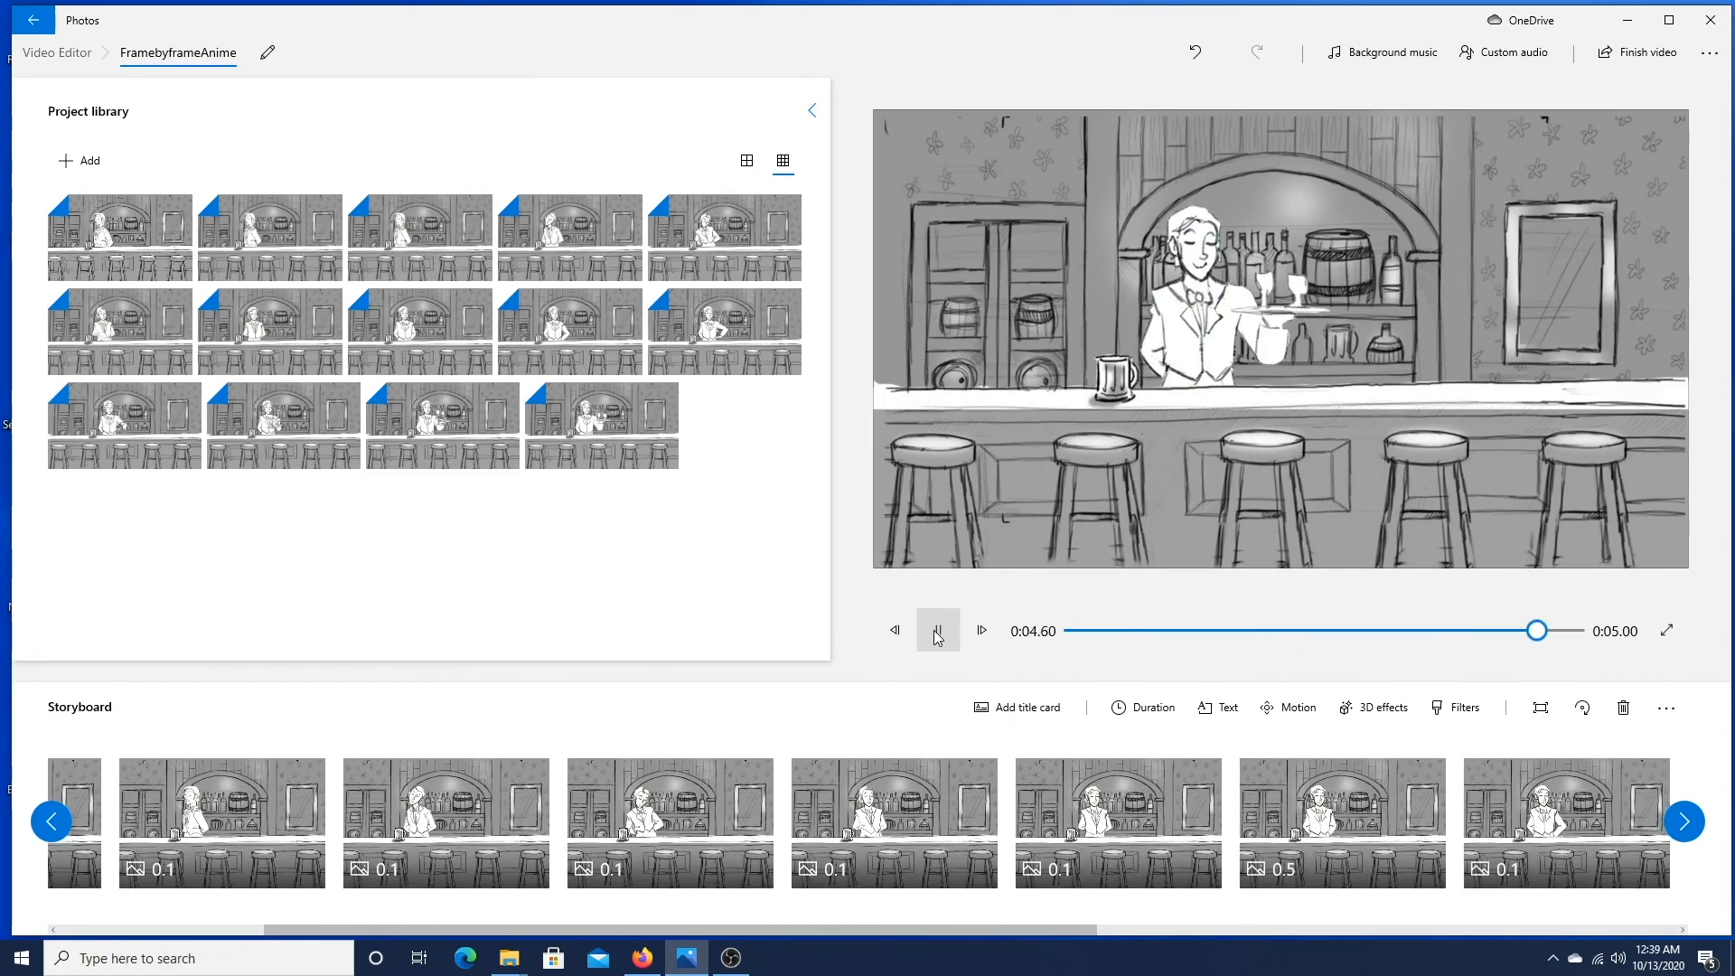
# Start finishing the video with High 1080p quality and check the additional encoding options
pyautogui.click(1671, 54)
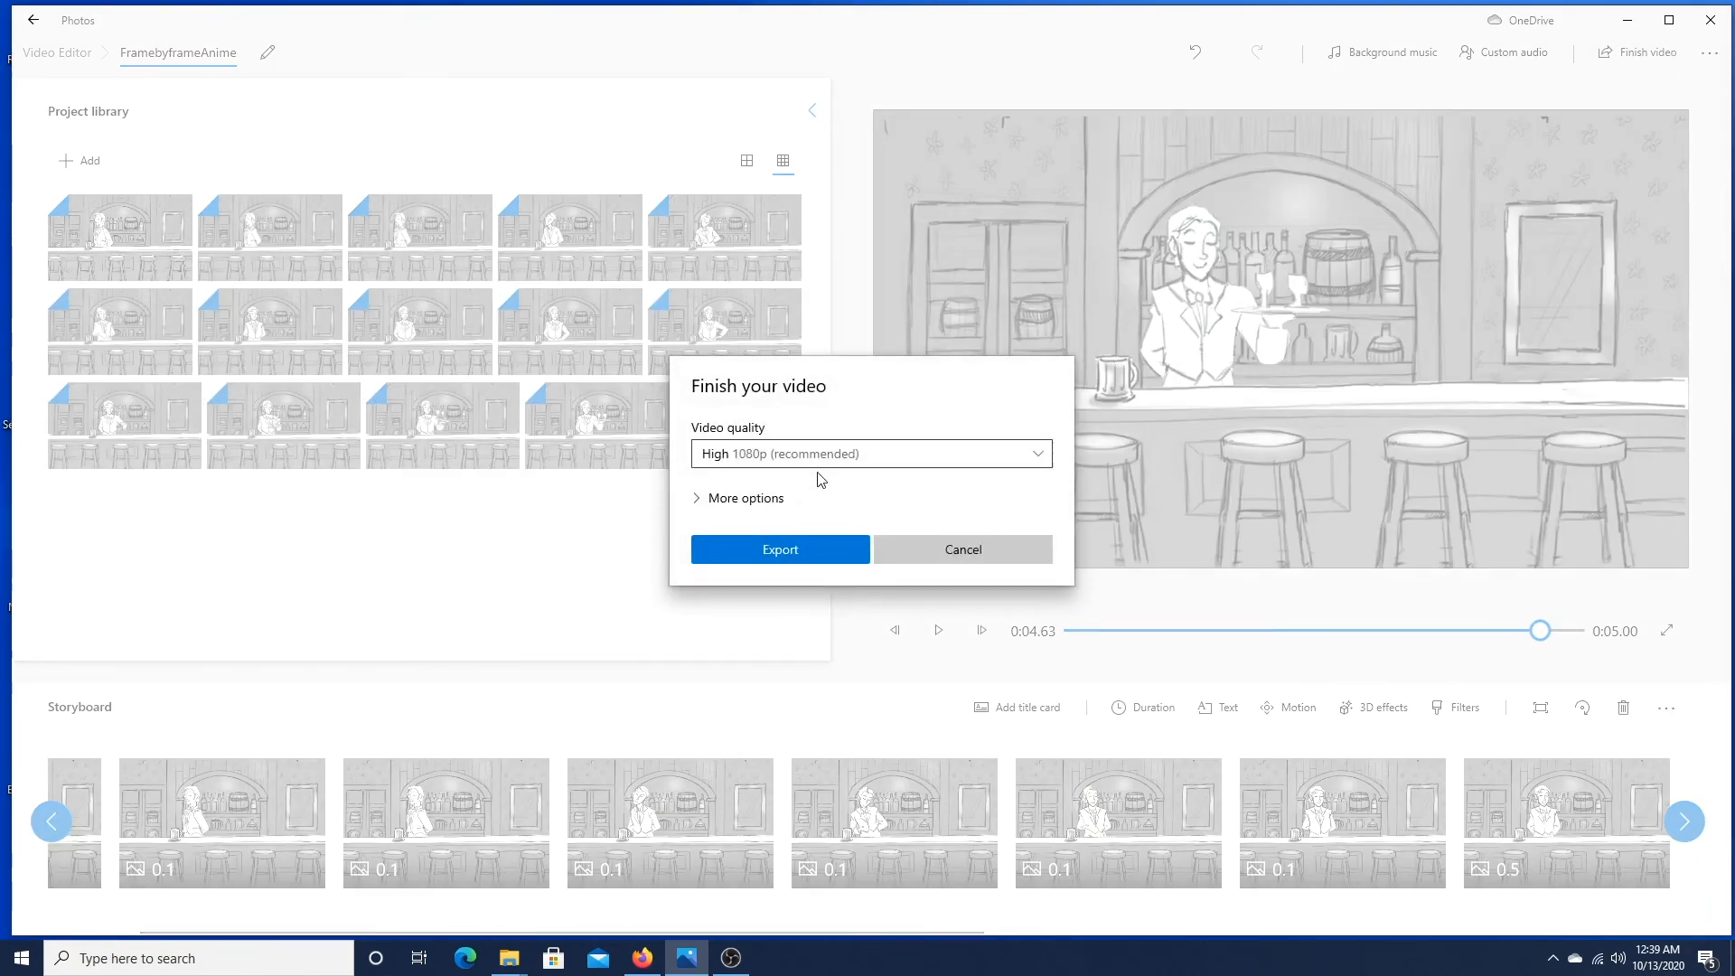
pyautogui.click(1036, 458)
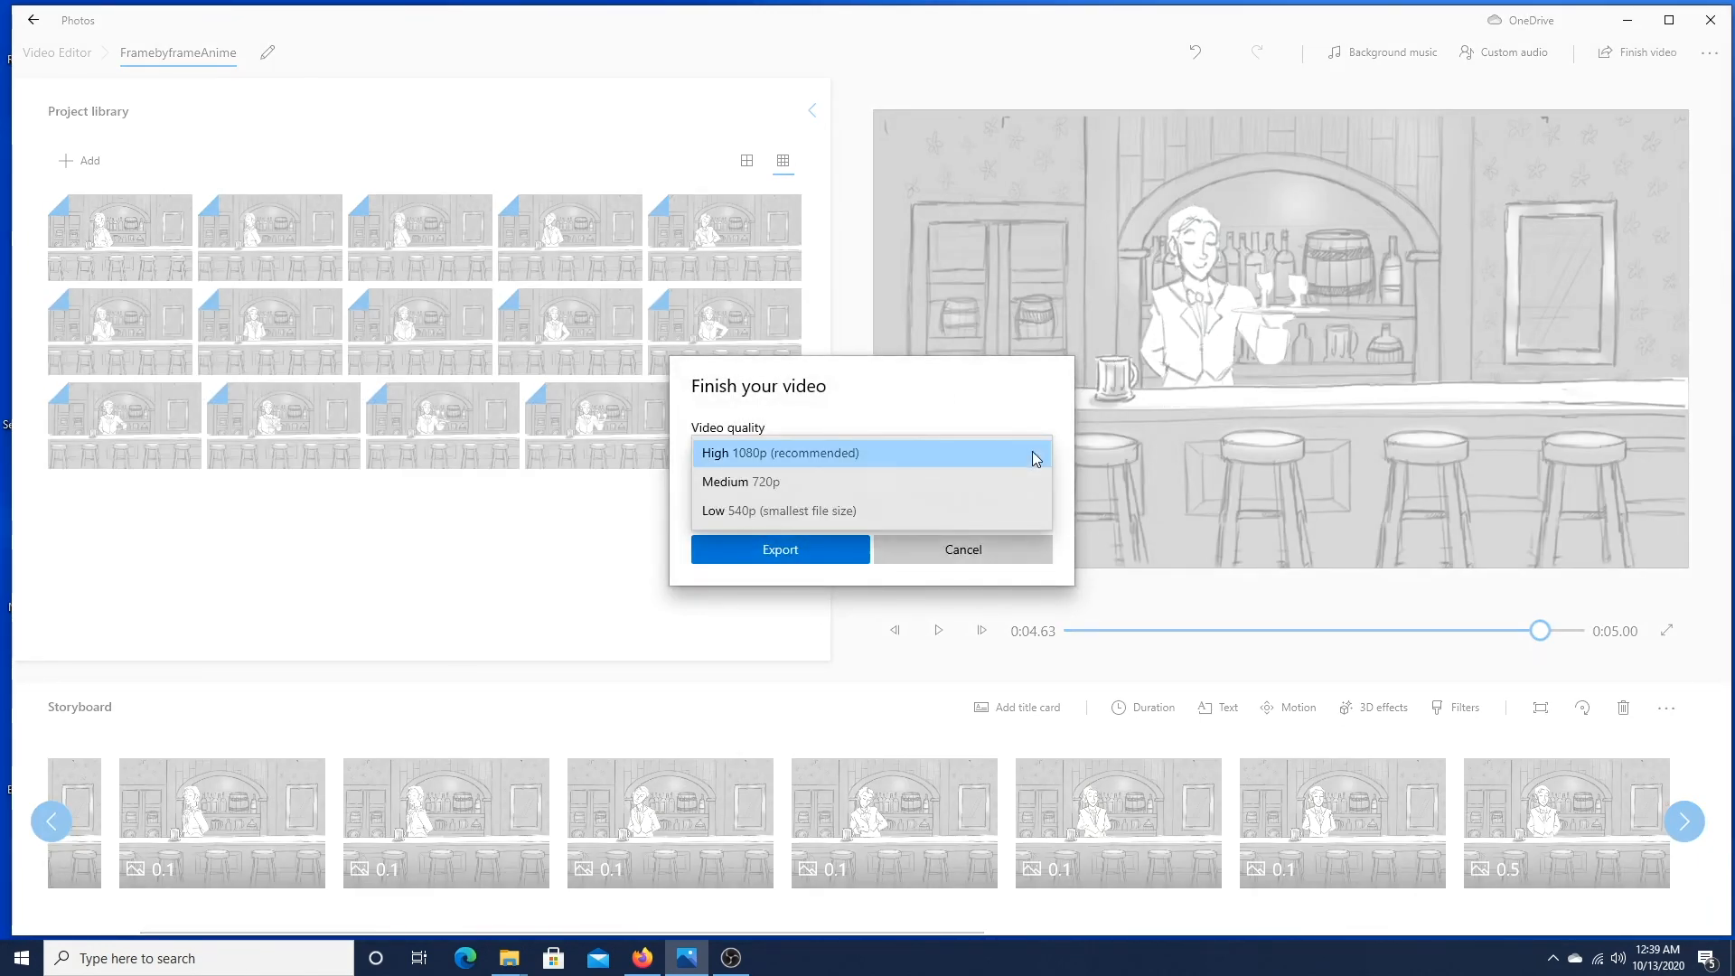
pyautogui.click(1030, 451)
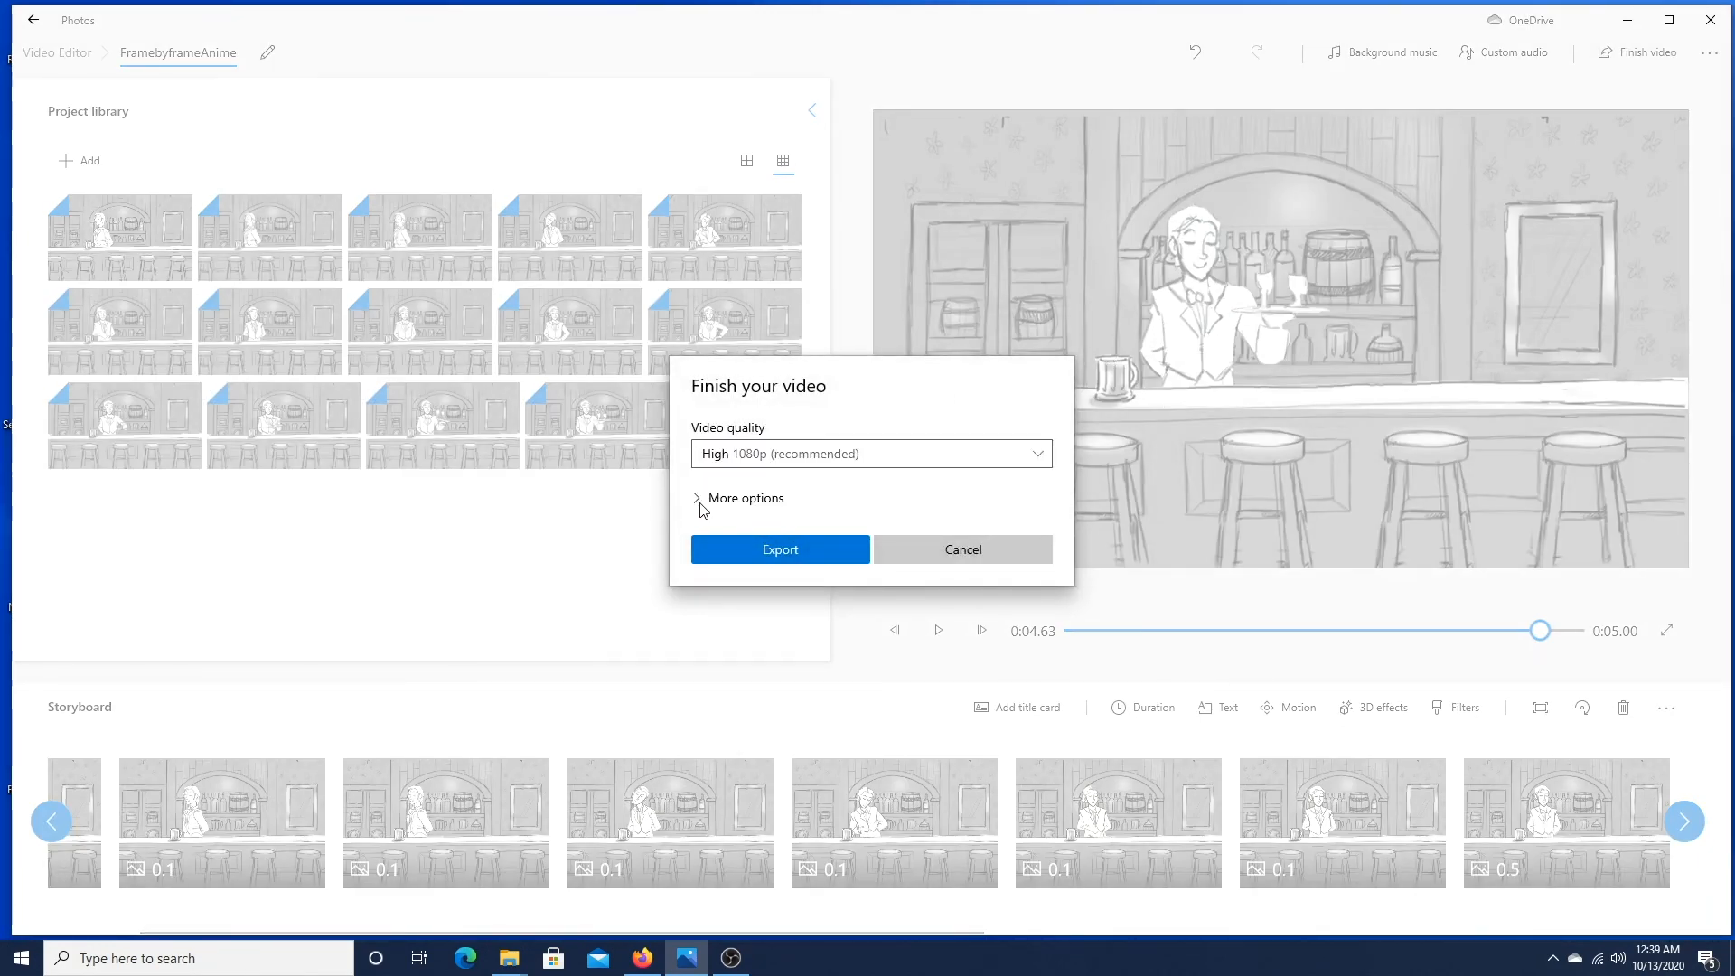
pyautogui.click(699, 500)
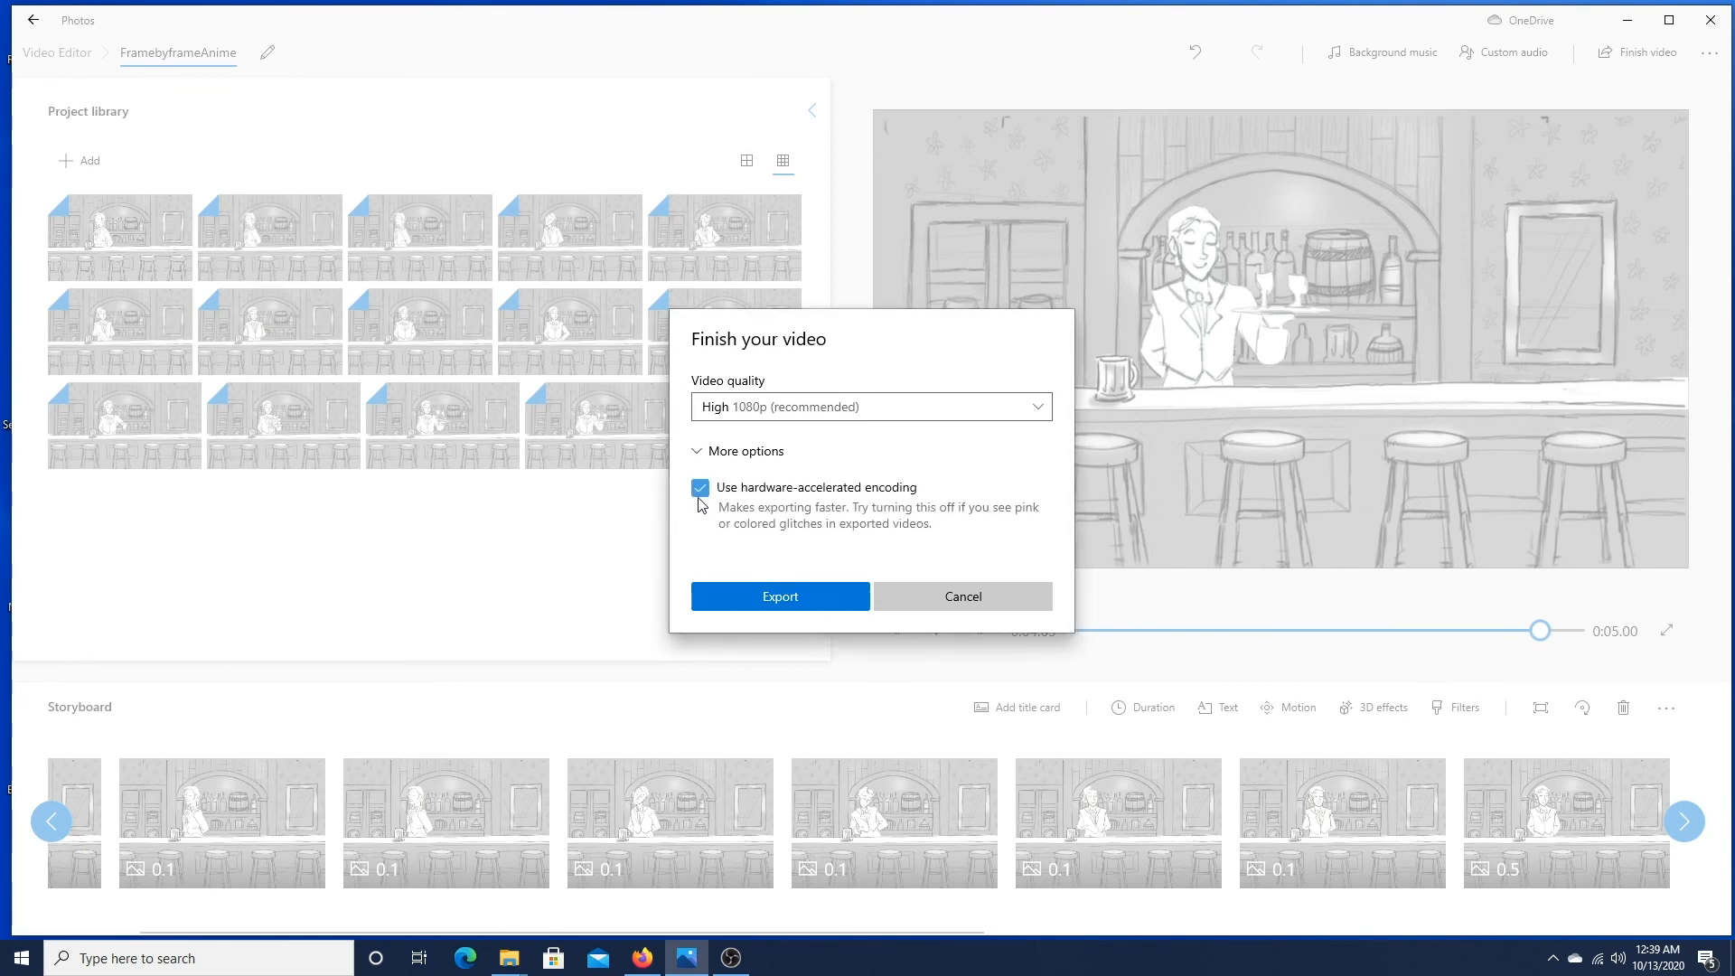
pyautogui.click(701, 451)
# Export the video as FramebyframeAnime to the Downloads folder
pyautogui.click(768, 547)
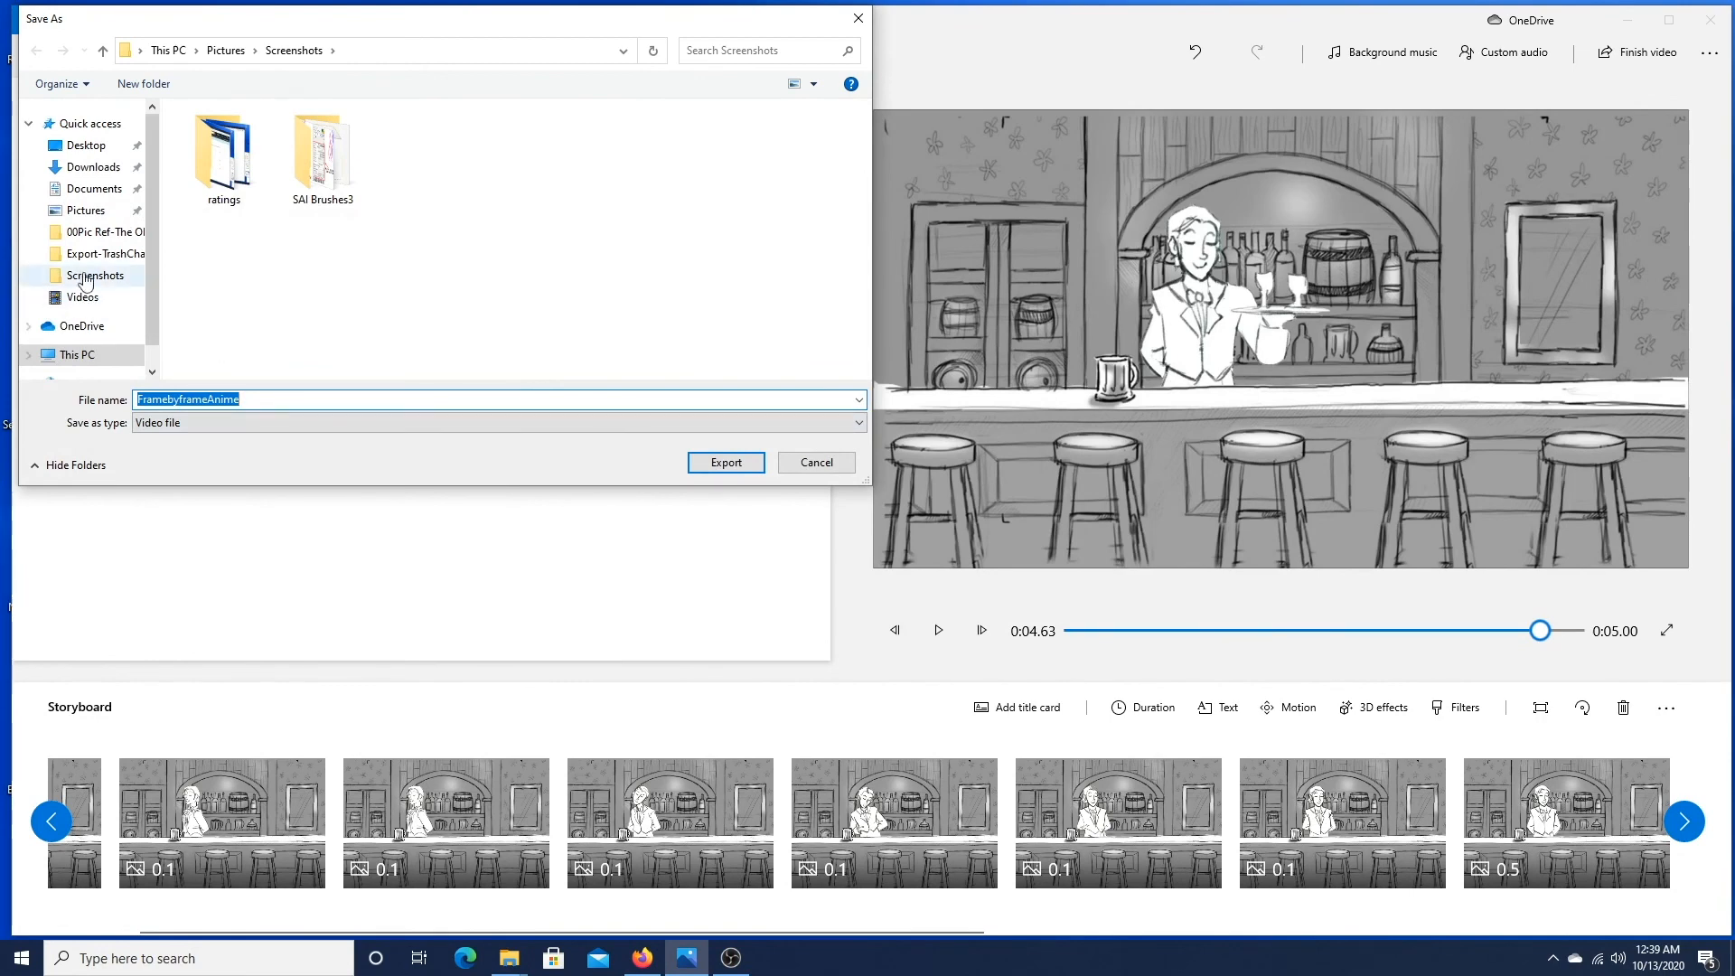
pyautogui.click(93, 167)
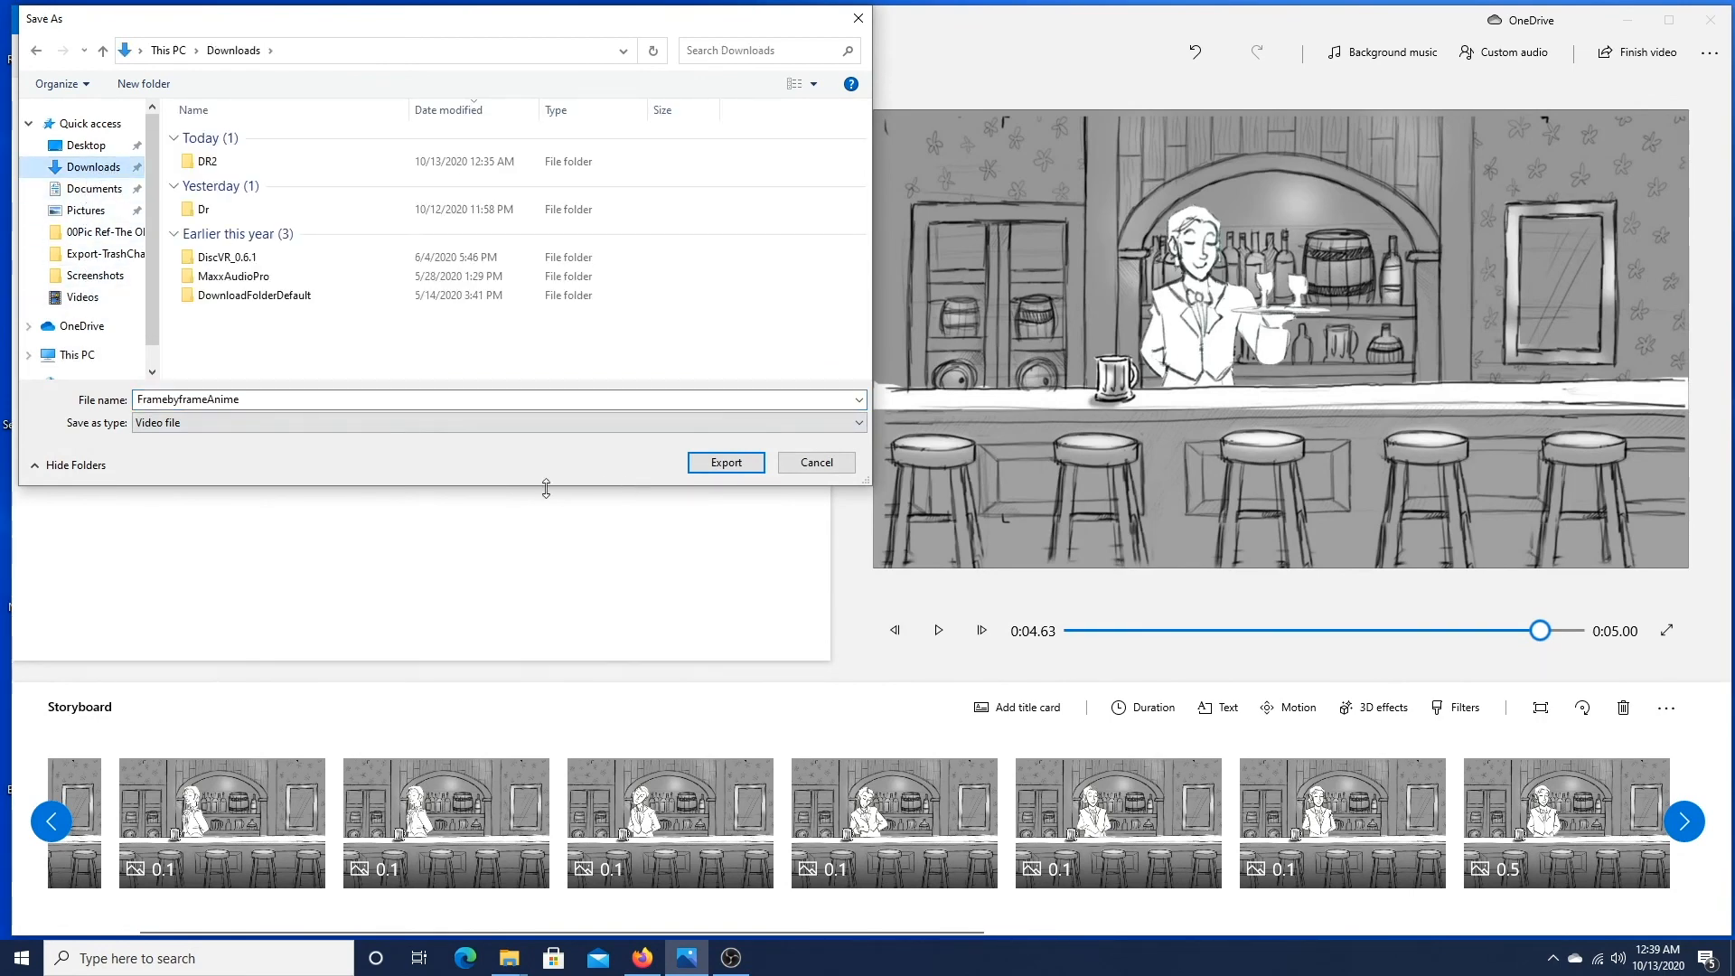
pyautogui.click(719, 466)
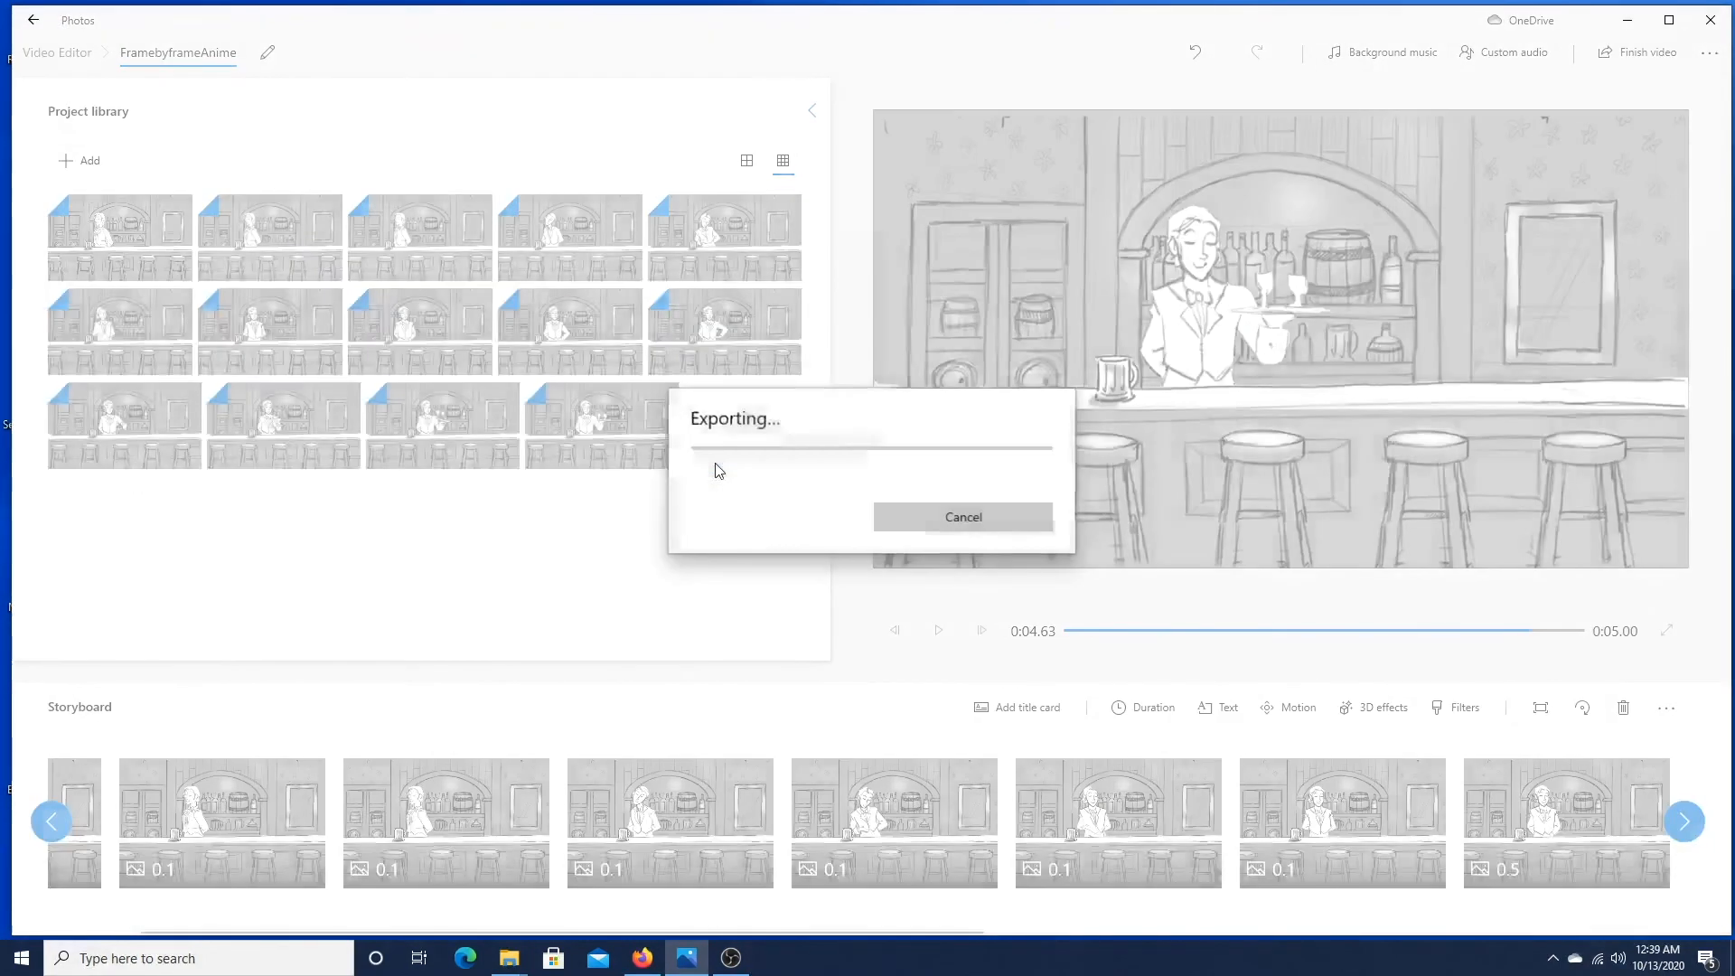